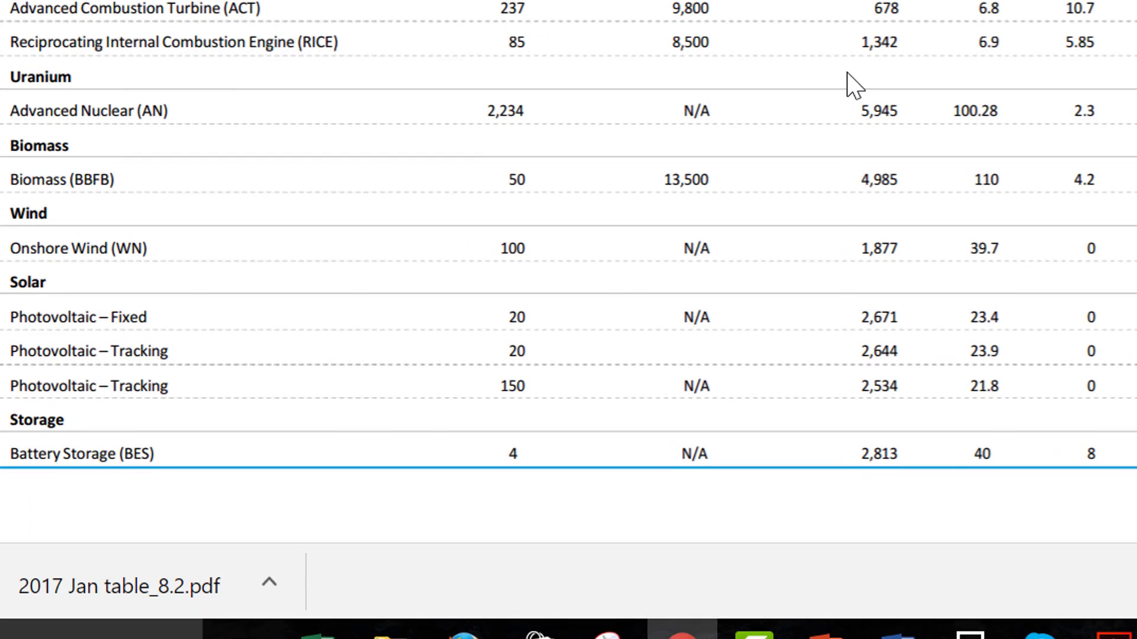
Review the plant characteristics and costs of the generation technologies in the PDF table
{"action": "scroll", "coordinate": [847, 83], "scroll_direction": "up", "scroll_amount": 5}
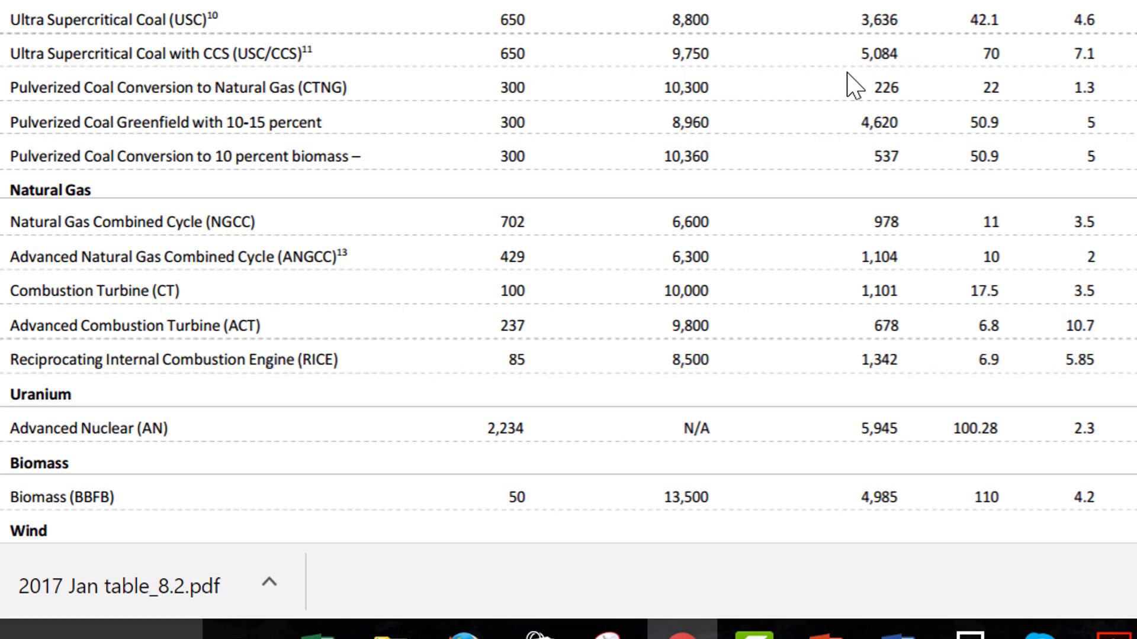
{"action": "scroll", "coordinate": [834, 107], "scroll_direction": "down", "scroll_amount": 2}
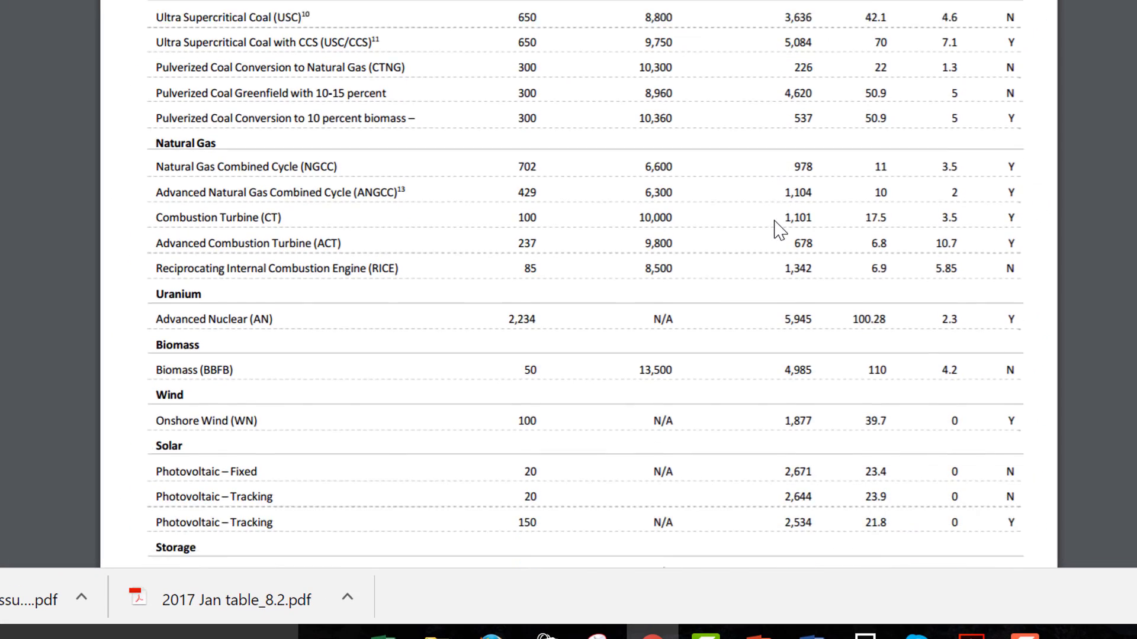
{"action": "scroll", "coordinate": [779, 228], "scroll_direction": "down", "scroll_amount": 1}
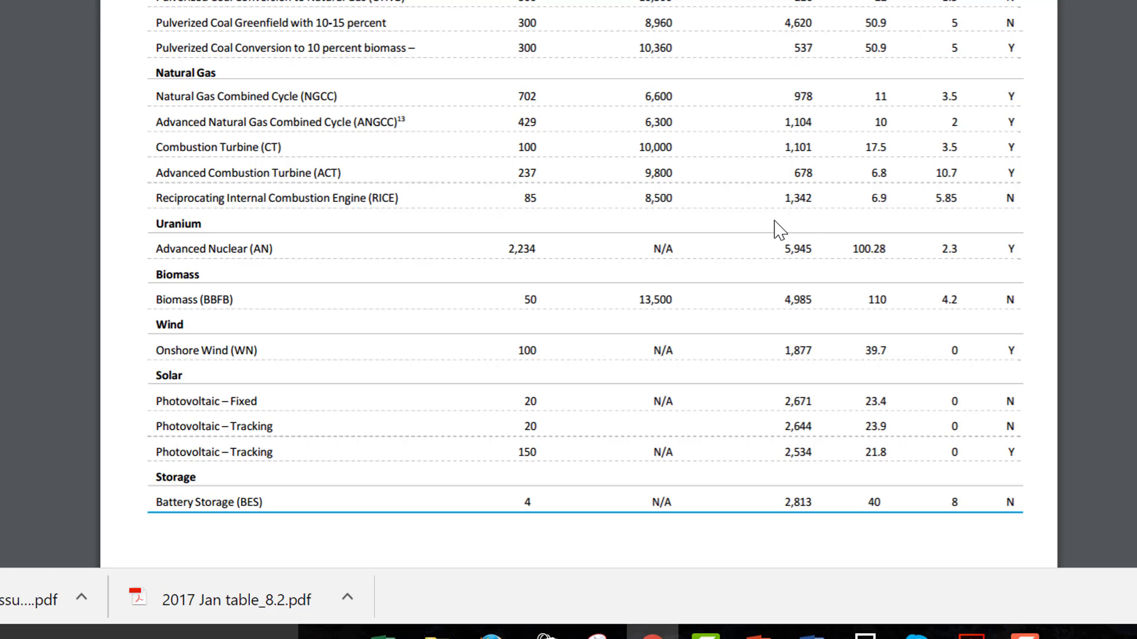
{"action": "scroll", "coordinate": [889, 473], "scroll_direction": "up", "scroll_amount": 3}
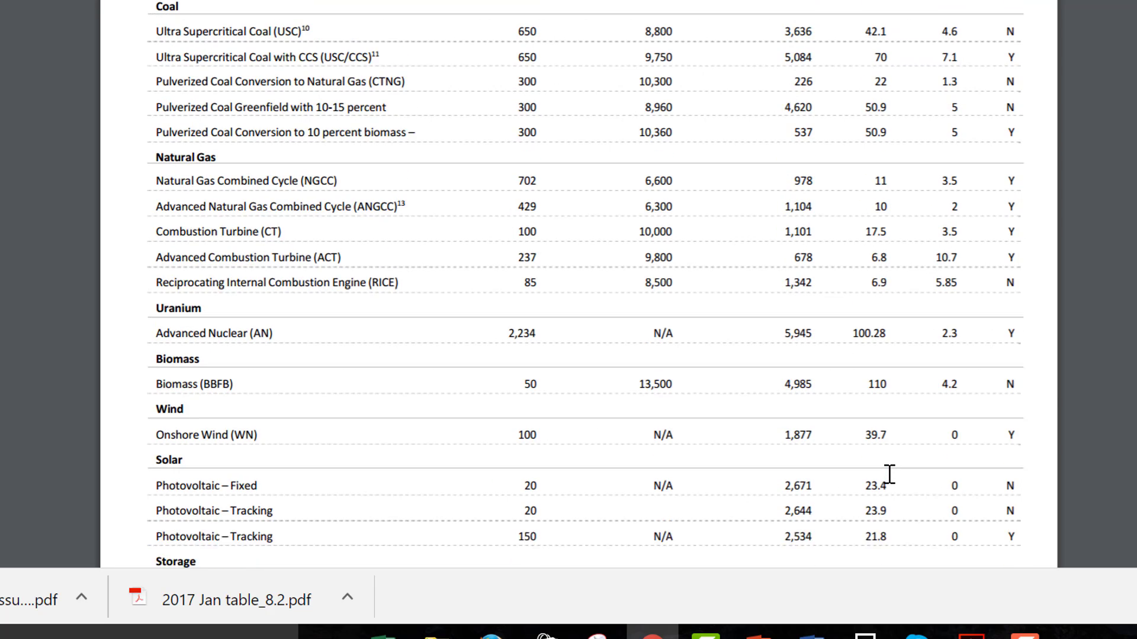
{"action": "scroll", "coordinate": [889, 474], "scroll_direction": "up", "scroll_amount": 1}
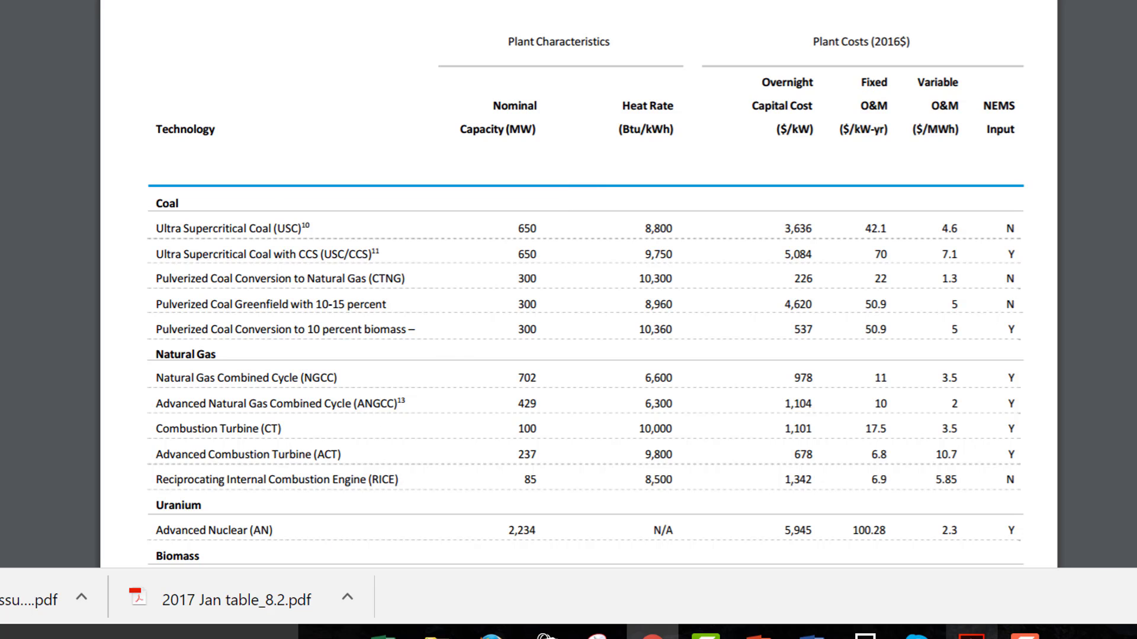
Copy the residential Key Assumptions table from the Lazard LCOS PDF and switch to the Database of Battery Costs from Lazard workbook in Excel
{"action": "left_click", "coordinate": [971, 631]}
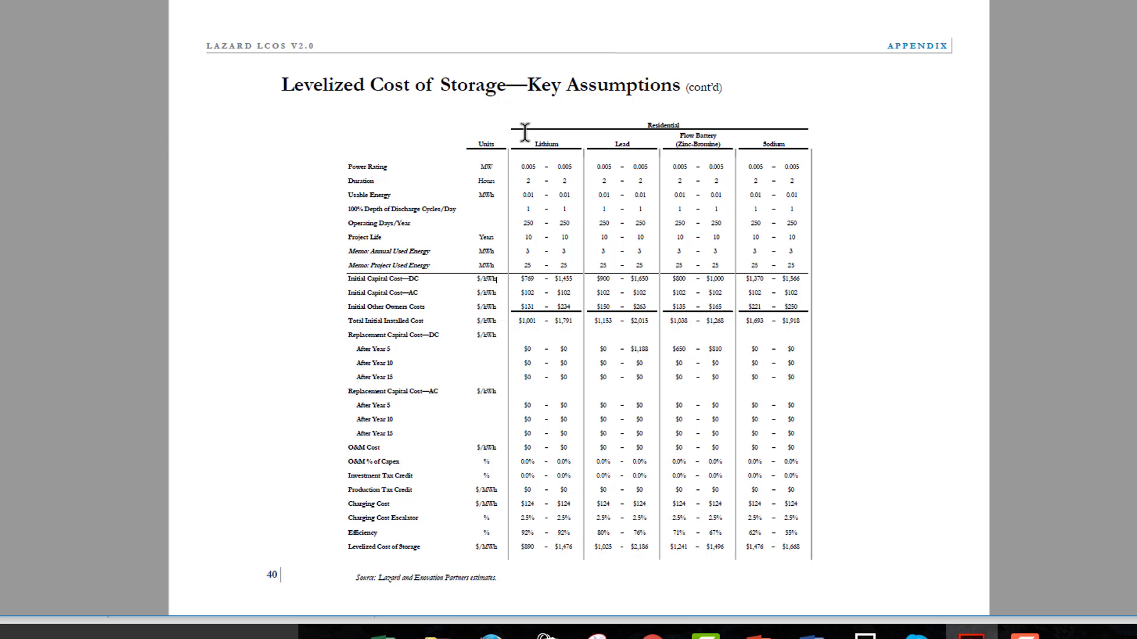
{"action": "left_click_drag", "start_coordinate": [408, 157], "coordinate": [802, 543]}
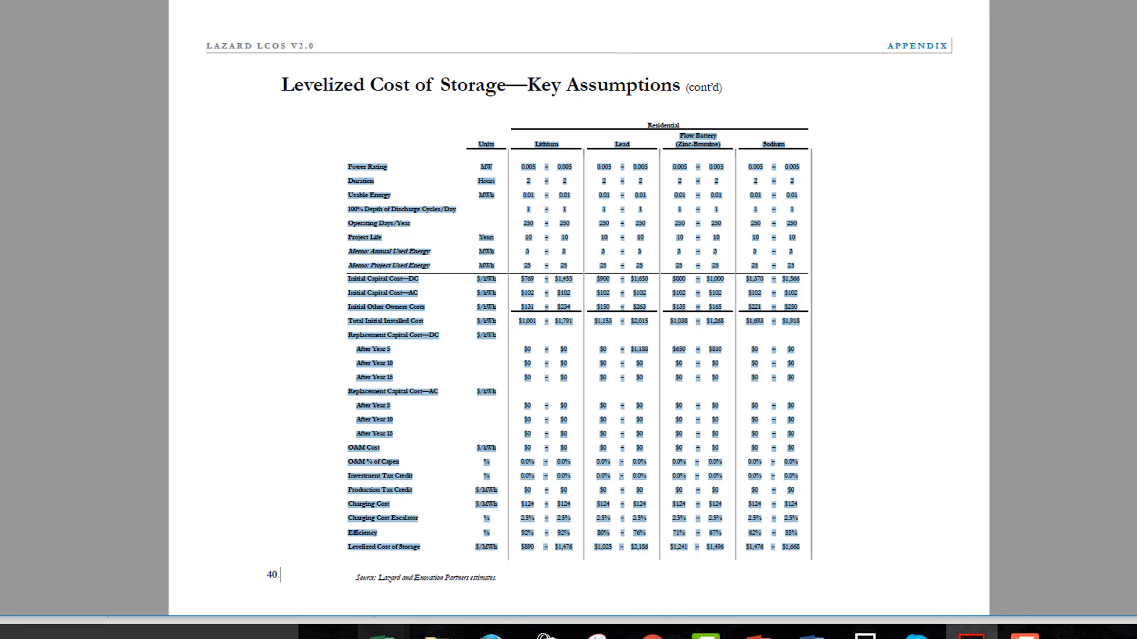
{"action": "mouse_move", "coordinate": [382, 632]}
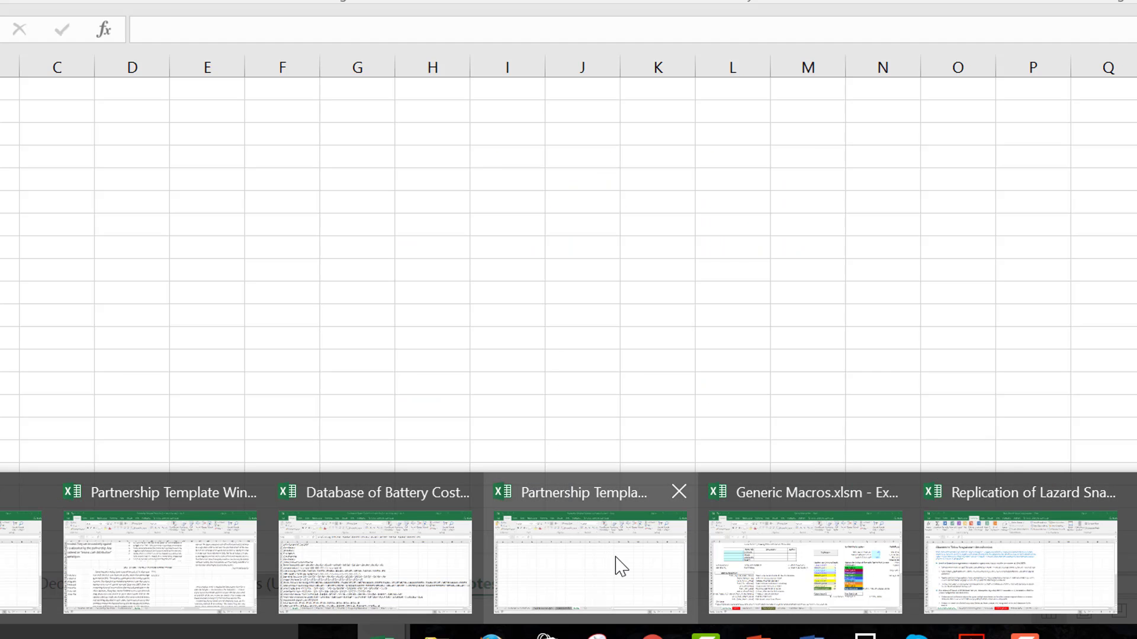
{"action": "left_click", "coordinate": [620, 566]}
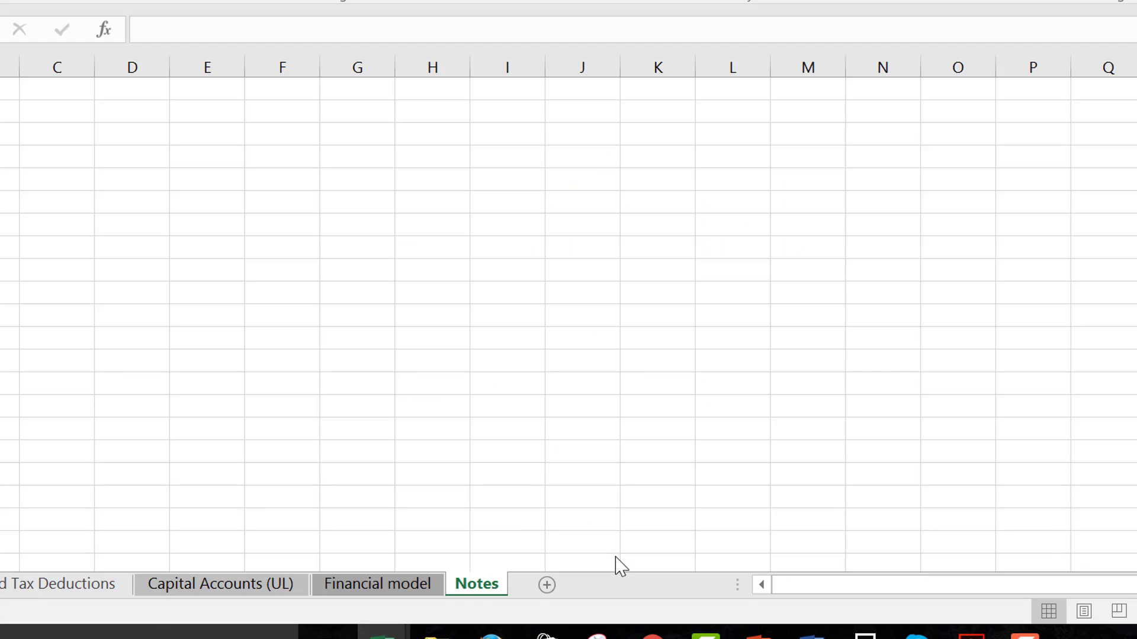
{"action": "key", "text": "alt+Tab"}
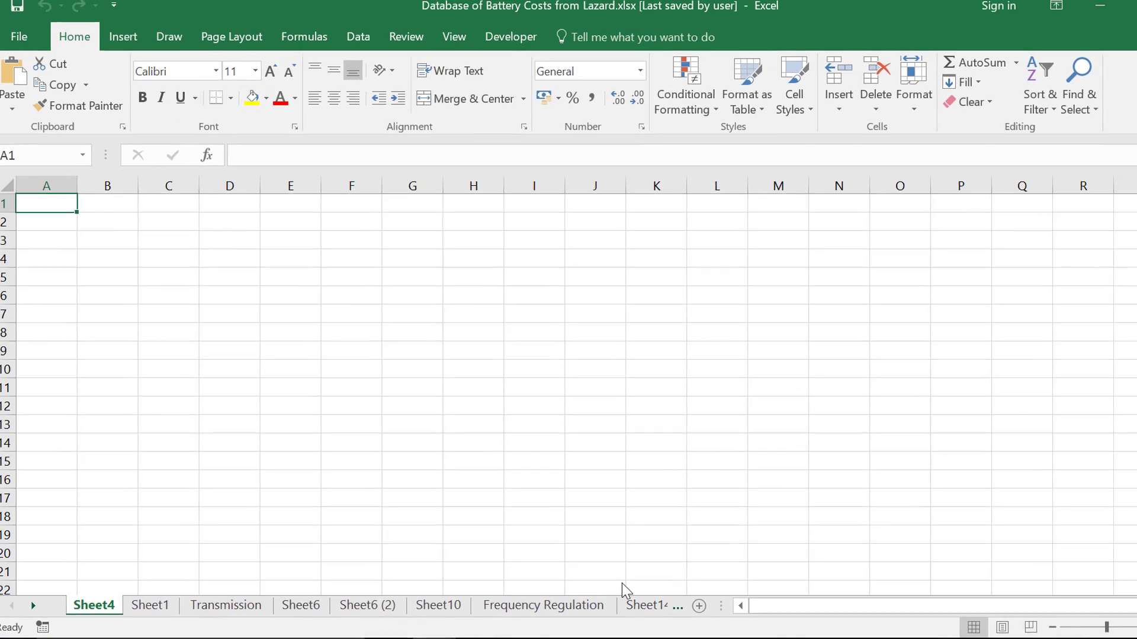
Paste the copied table as Unicode Text into cell A1 of the blank Sheet4
{"action": "key", "text": "Left"}
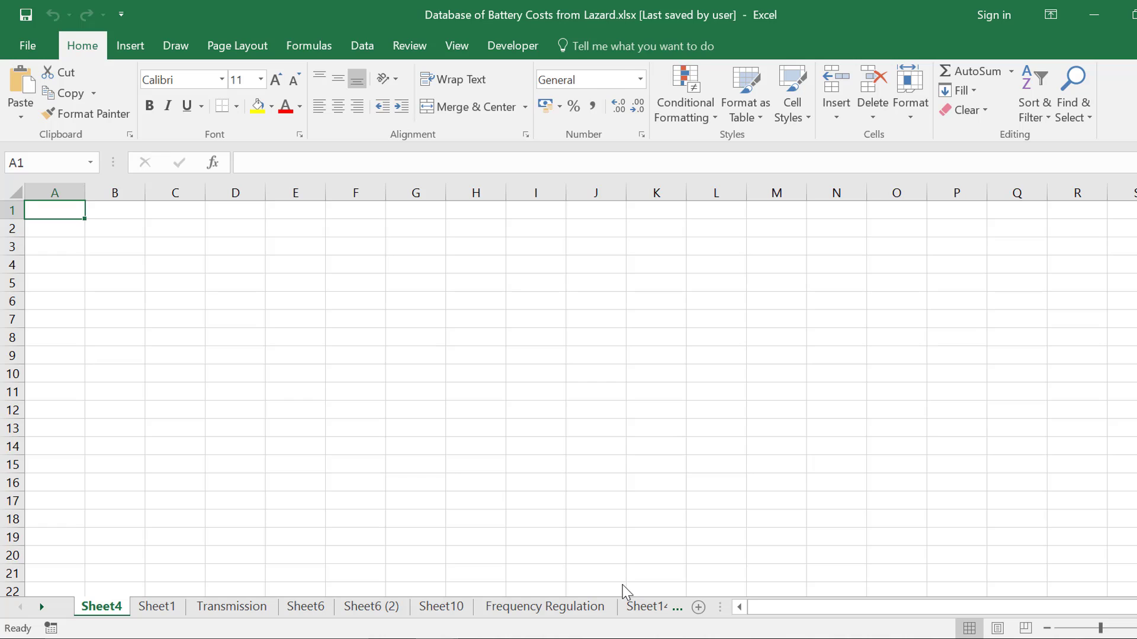
{"action": "key", "text": "alt+e"}
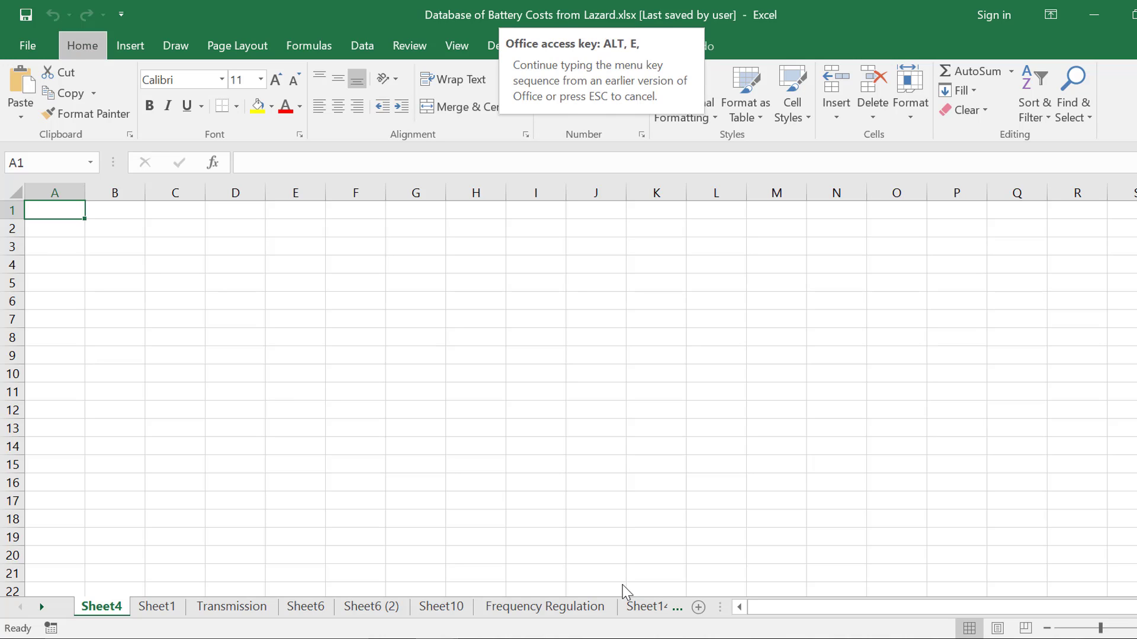
{"action": "key", "text": "Escape"}
{"action": "key", "text": "alt+e"}
{"action": "key", "text": "s"}
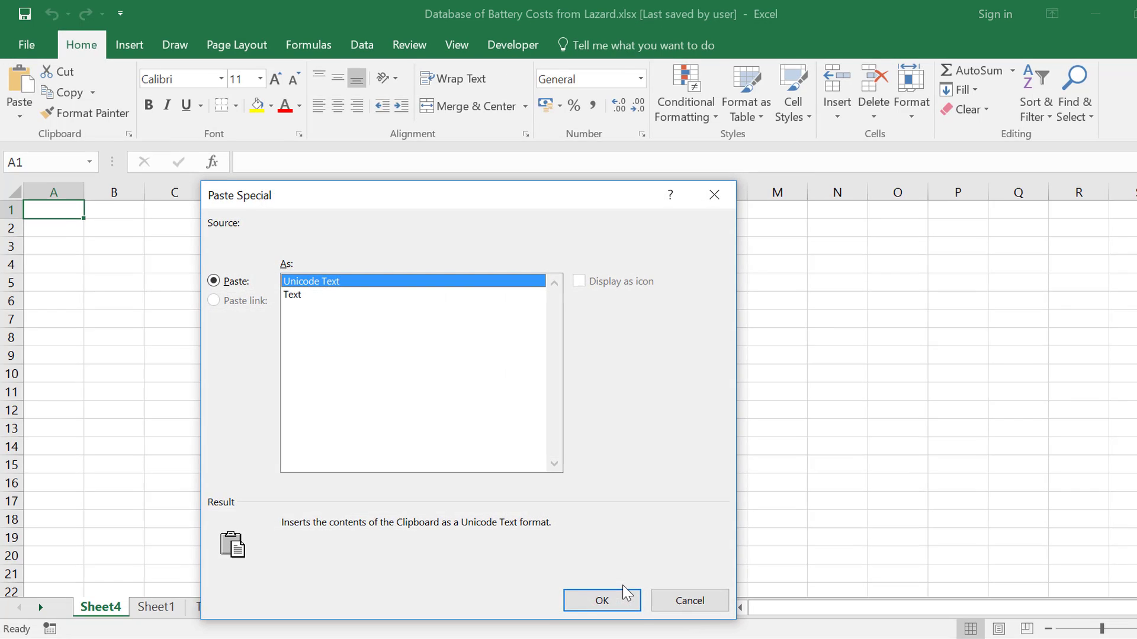
{"action": "key", "text": "Down"}
{"action": "key", "text": "Up"}
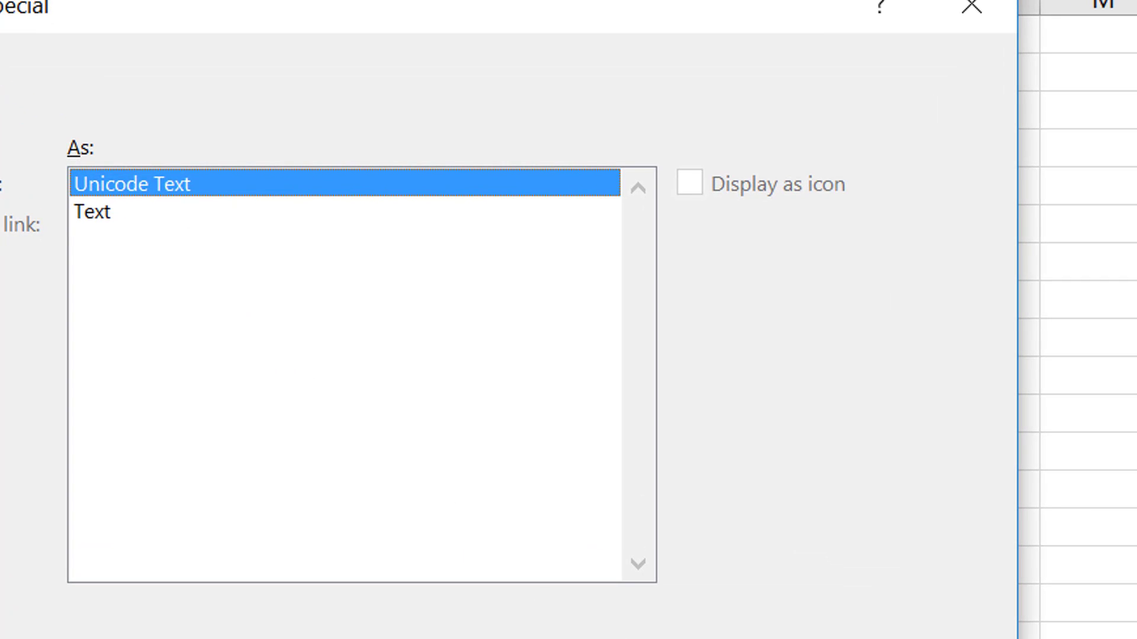
{"action": "key", "text": "Return"}
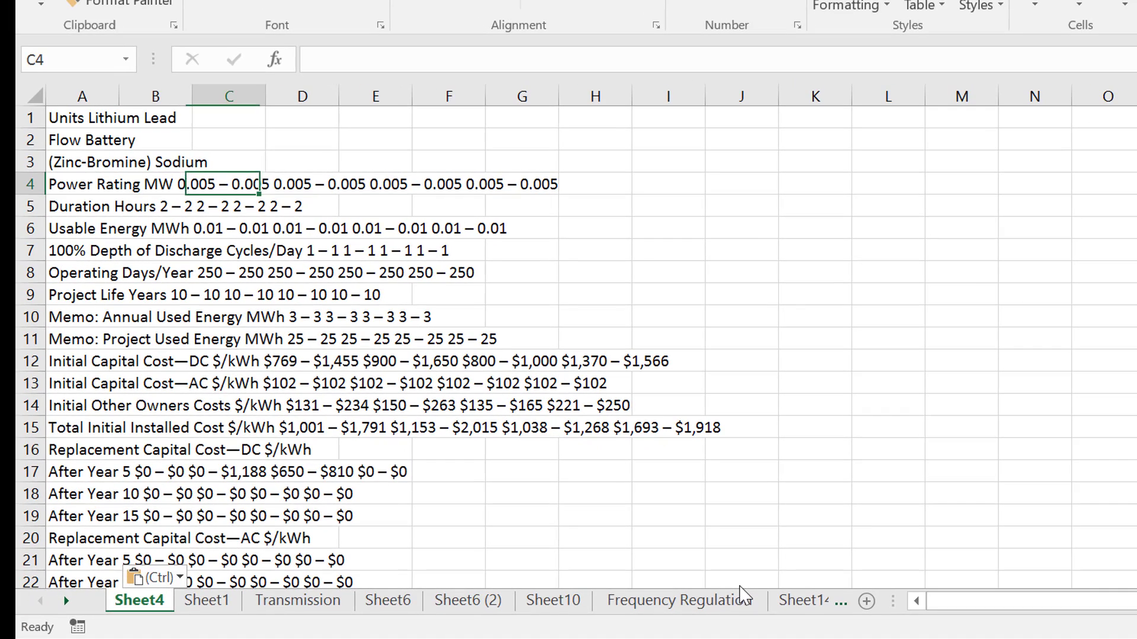
Check cell by cell along row 4 how the pasted Power Rating text is stored
{"action": "key", "text": "Right"}
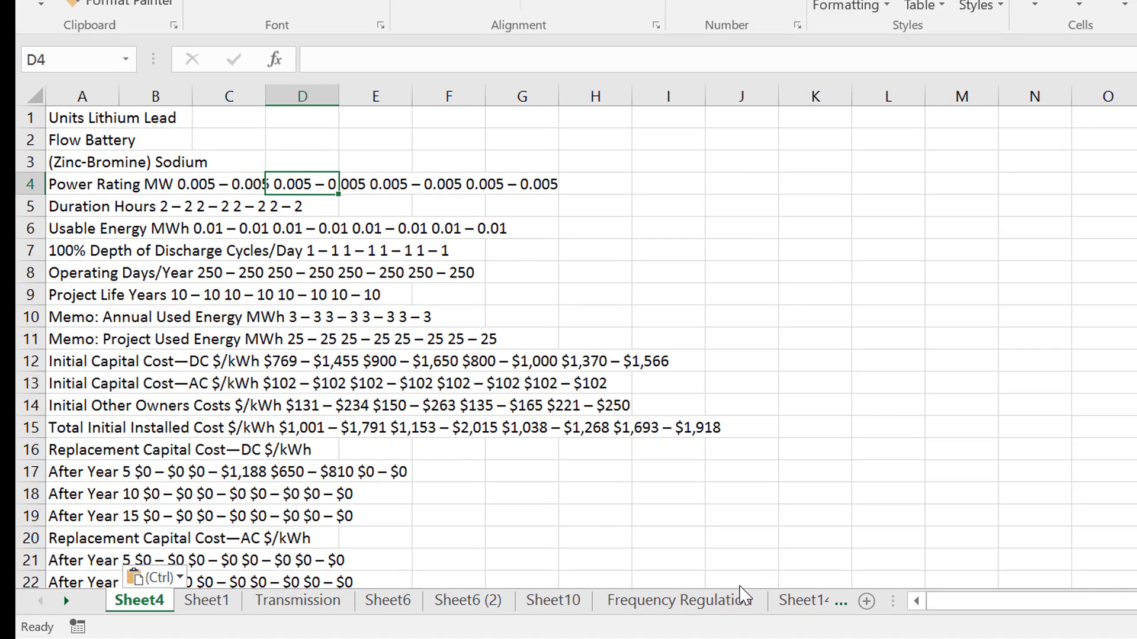
{"action": "key", "text": "Right"}
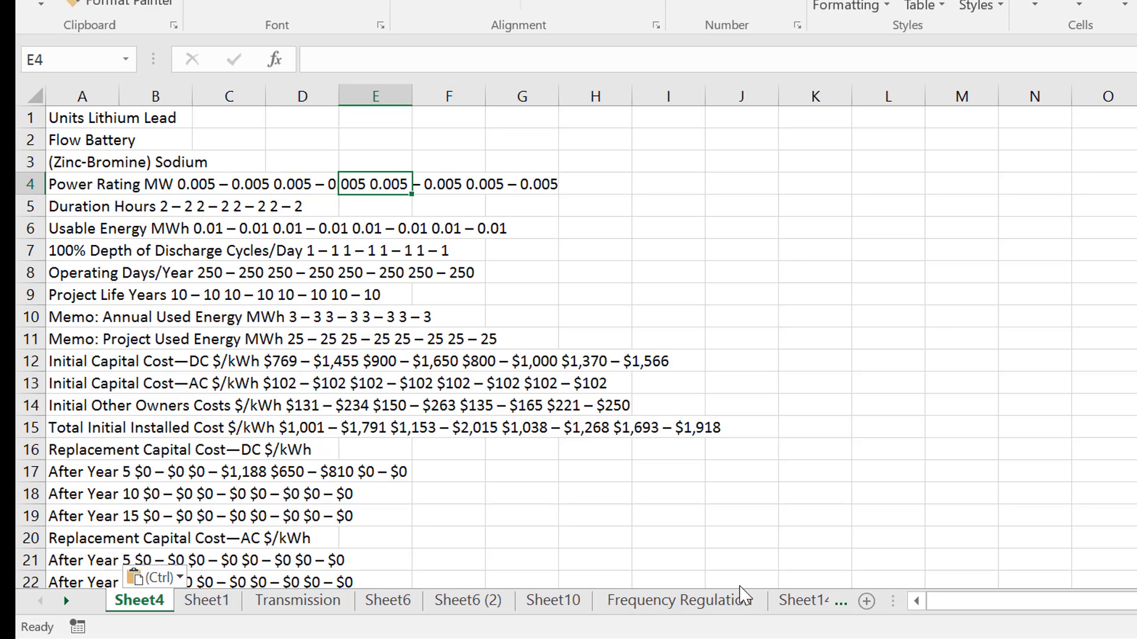
{"action": "key", "text": "Right"}
{"action": "key", "text": "Right"}
{"action": "key", "text": "Right"}
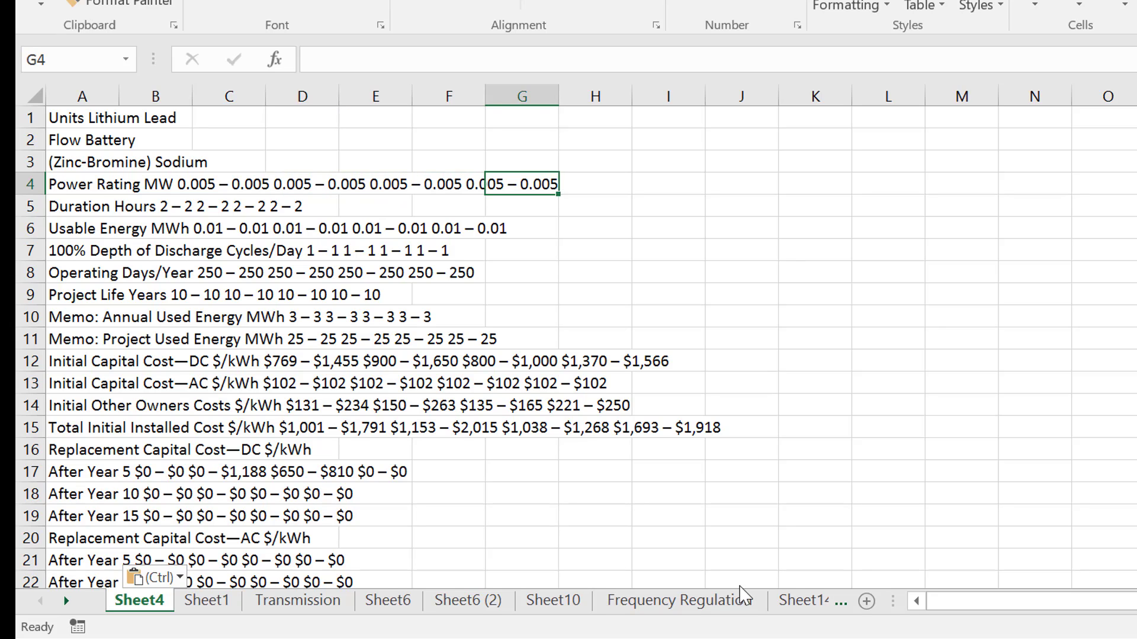
{"action": "key", "text": "Left"}
{"action": "key", "text": "Left"}
{"action": "key", "text": "Left"}
{"action": "key", "text": "Left"}
{"action": "key", "text": "Left"}
{"action": "key", "text": "Left"}
{"action": "key", "text": "Left"}
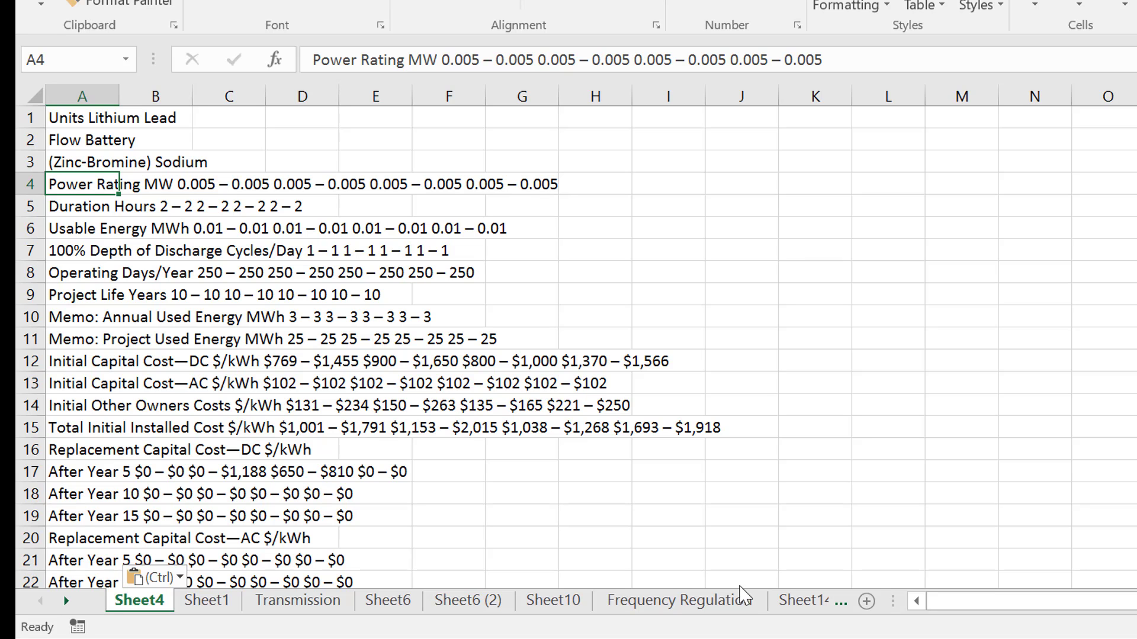
Switch to the Read PDF to Excel.xlsm workbook that holds the PDF re-formatting macros
{"action": "left_click", "coordinate": [733, 363]}
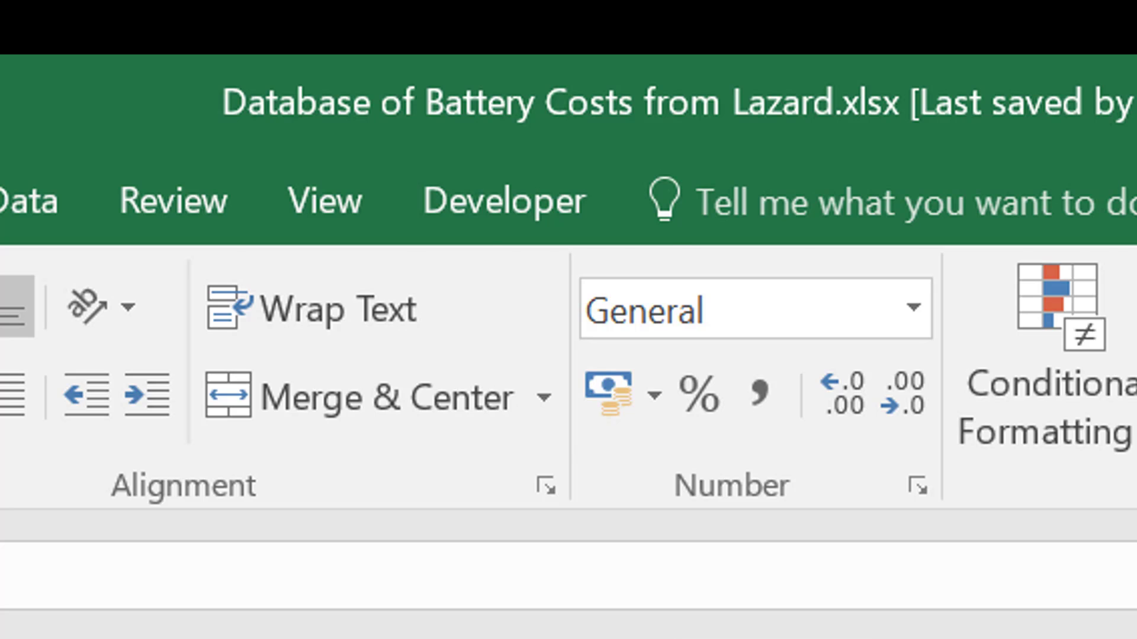
{"action": "key", "text": "alt+f"}
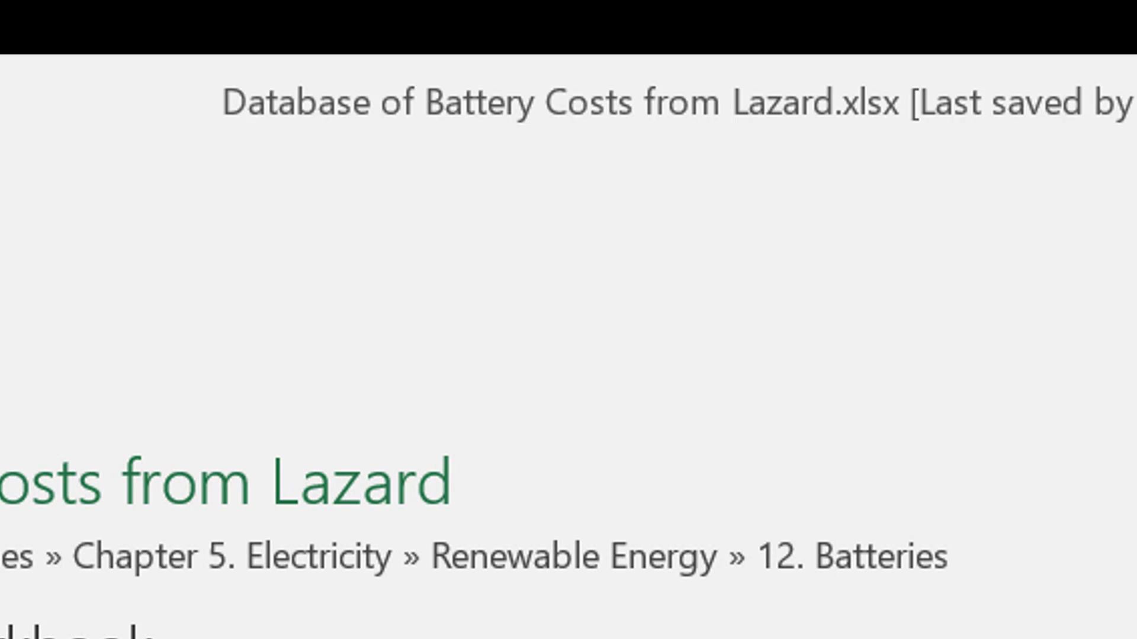
{"action": "key", "text": "Escape"}
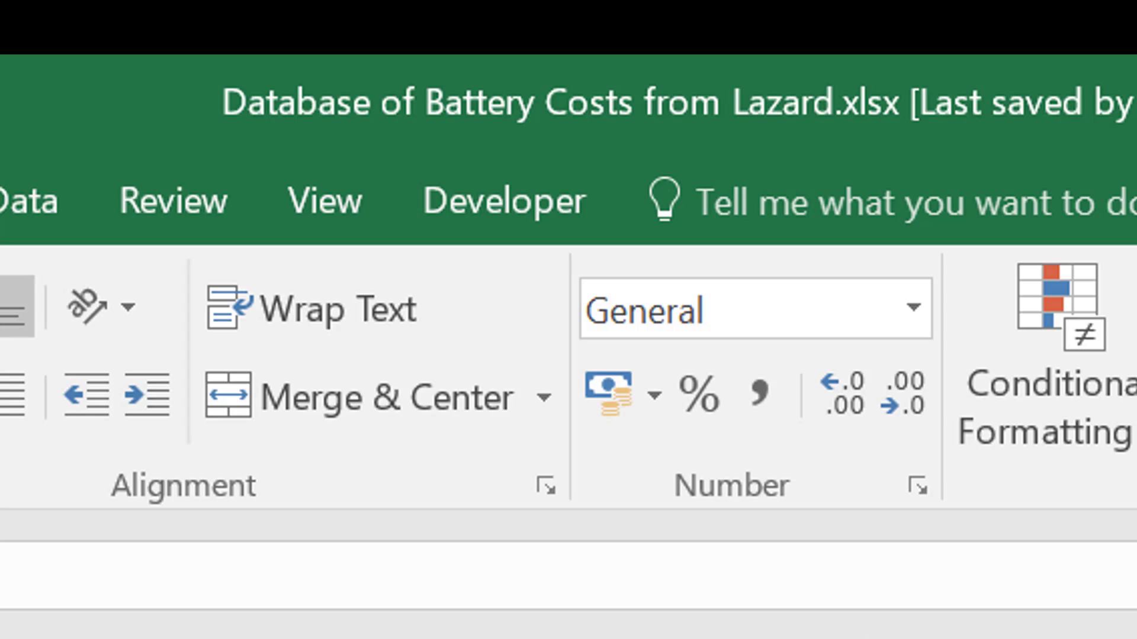
{"action": "key", "text": "alt+Tab"}
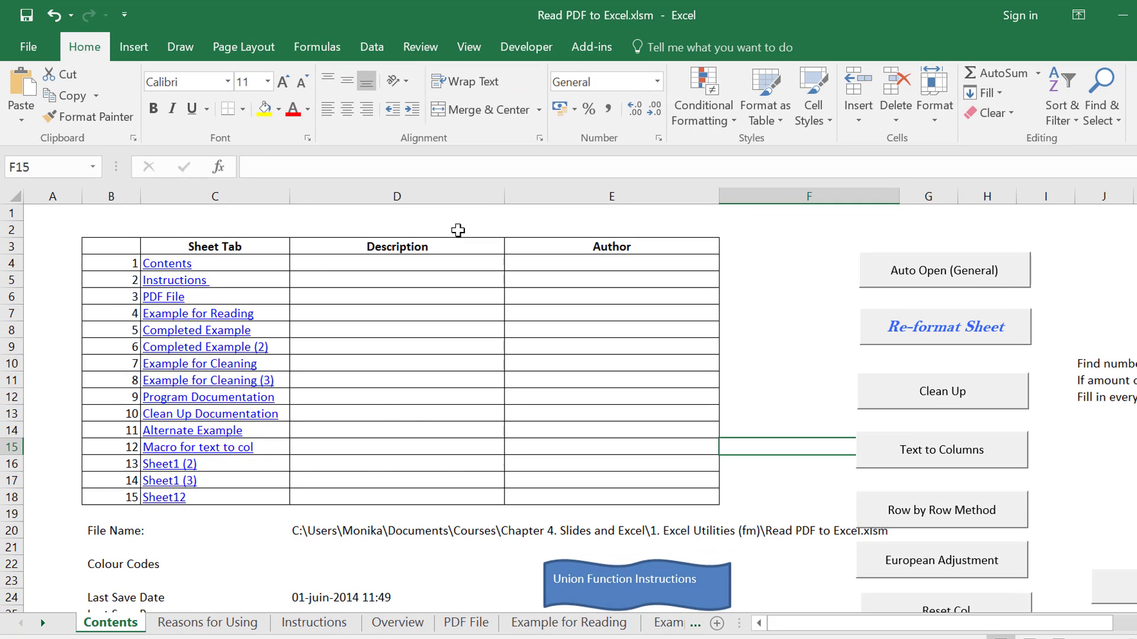
Return to the battery costs workbook and run the PDF re-format routine on Sheet4 from cell A1, resetting the column number
{"action": "key", "text": "alt+Tab"}
{"action": "key", "text": "Up"}
{"action": "key", "text": "Up"}
{"action": "key", "text": "Up"}
{"action": "key", "text": "Up"}
{"action": "key", "text": "Up"}
{"action": "key", "text": "Up"}
{"action": "key", "text": "Up"}
{"action": "key", "text": "Up"}
{"action": "key", "text": "Up"}
{"action": "key", "text": "Up"}
{"action": "key", "text": "Up"}
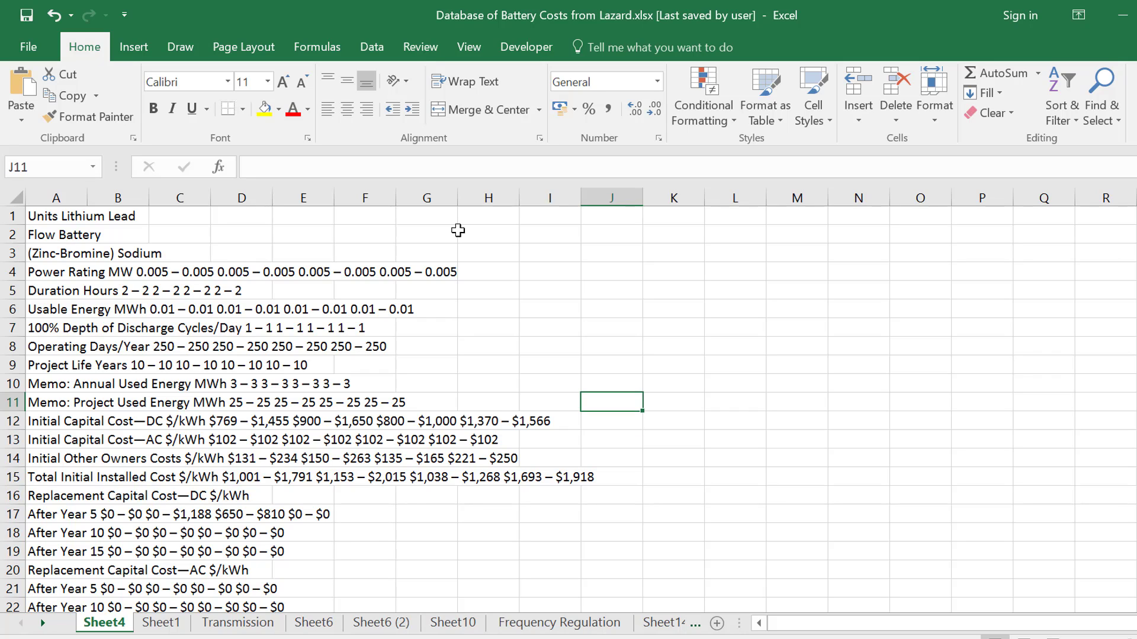
{"action": "key", "text": "Left"}
{"action": "key", "text": "Left"}
{"action": "key", "text": "Left"}
{"action": "key", "text": "Left"}
{"action": "key", "text": "Left"}
{"action": "key", "text": "Left"}
{"action": "key", "text": "Left"}
{"action": "key", "text": "Left"}
{"action": "key", "text": "Left"}
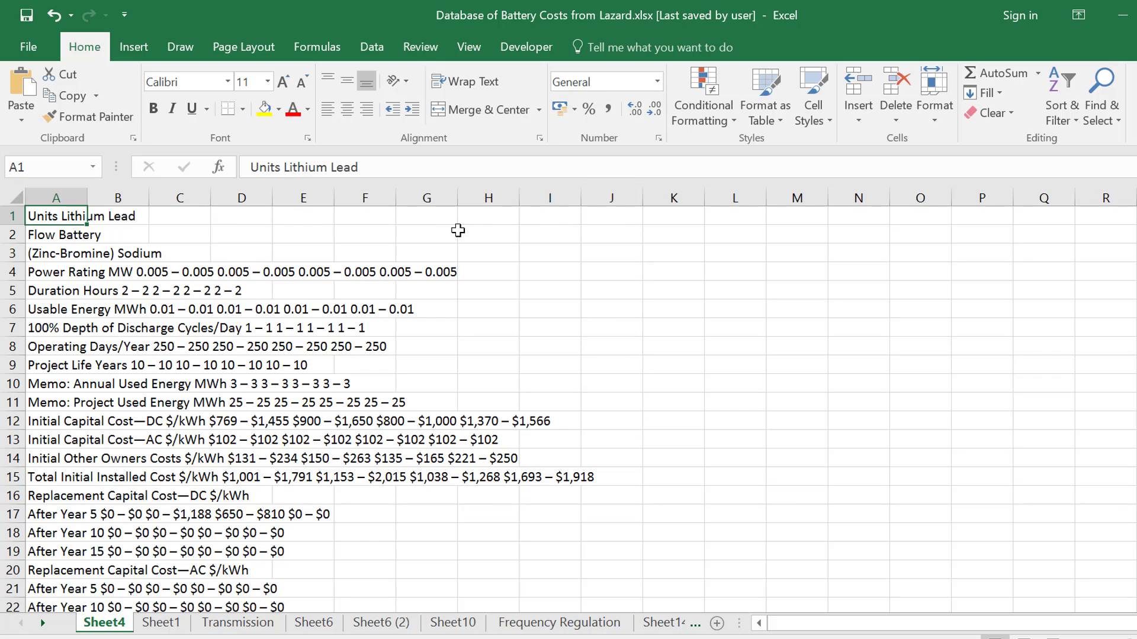
{"action": "key", "text": "ctrl+shift+a"}
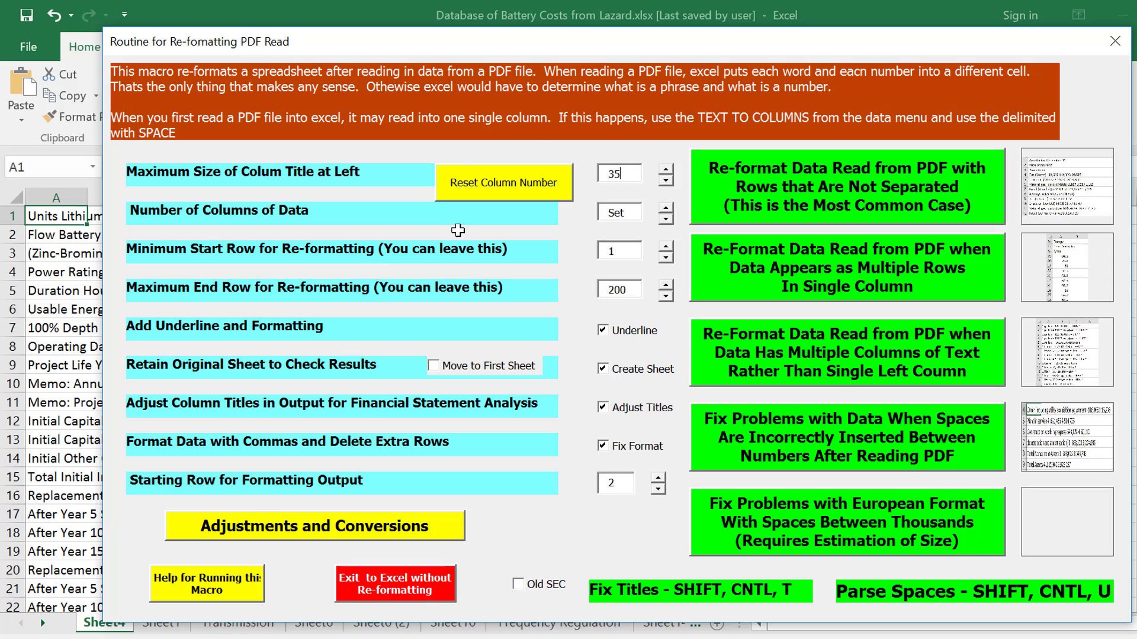
{"action": "left_click", "coordinate": [478, 184]}
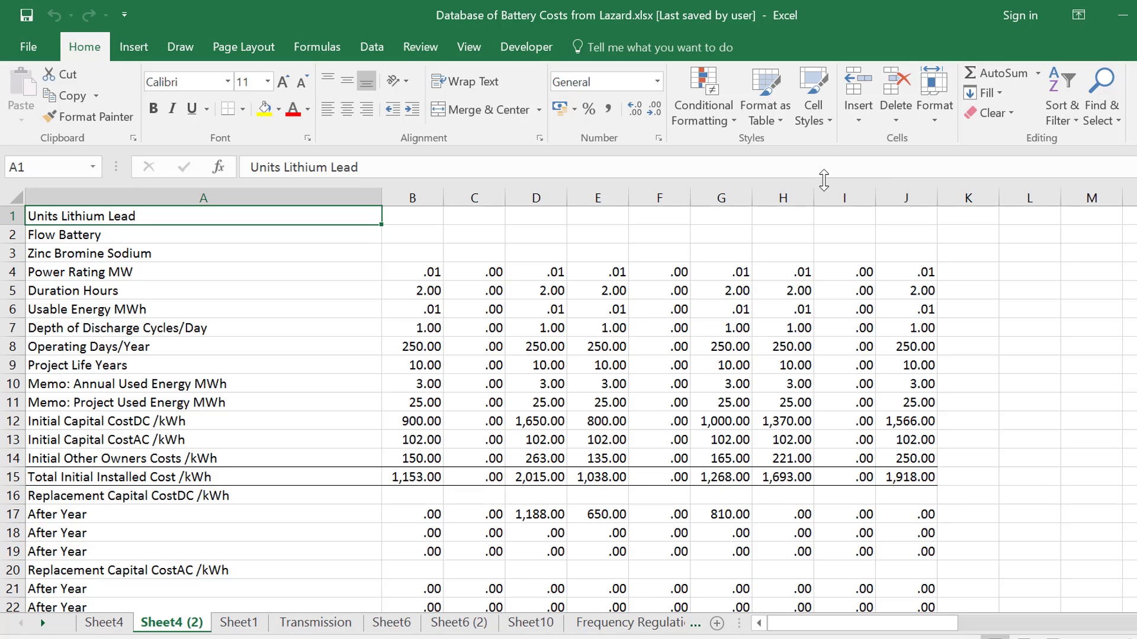
Delete the re-formatted copy of Sheet4
{"action": "key", "text": "alt+h"}
{"action": "key", "text": "d"}
{"action": "key", "text": "s"}
{"action": "key", "text": "Return"}
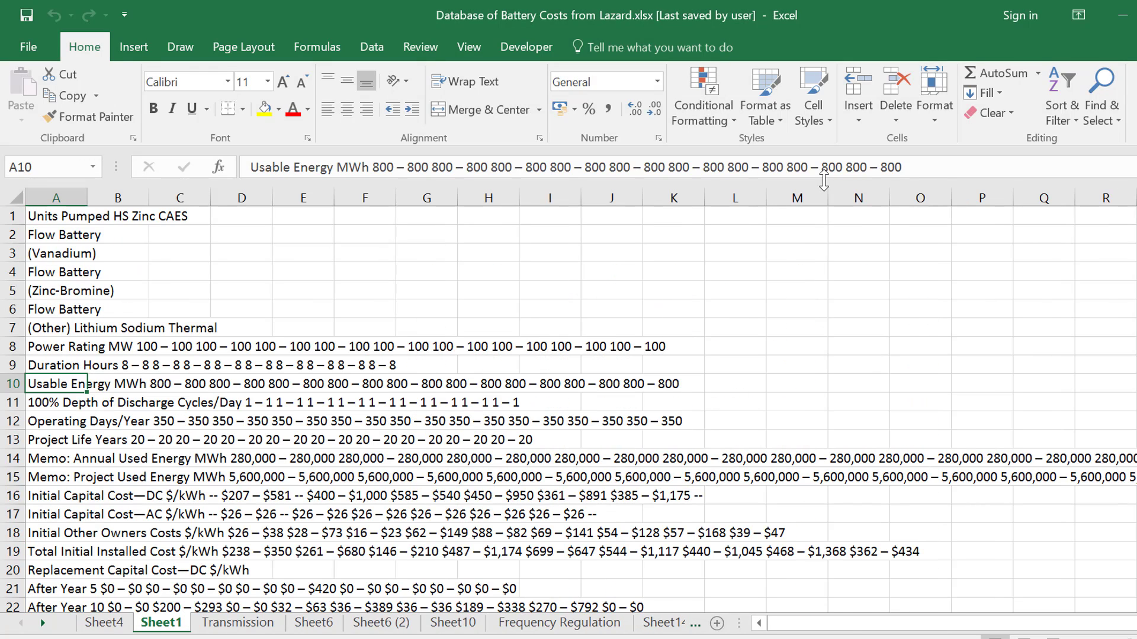
Re-format Sheet1 as PDF data with rows that are not separated, using 12 columns of data
{"action": "key", "text": "ctrl+shift+a"}
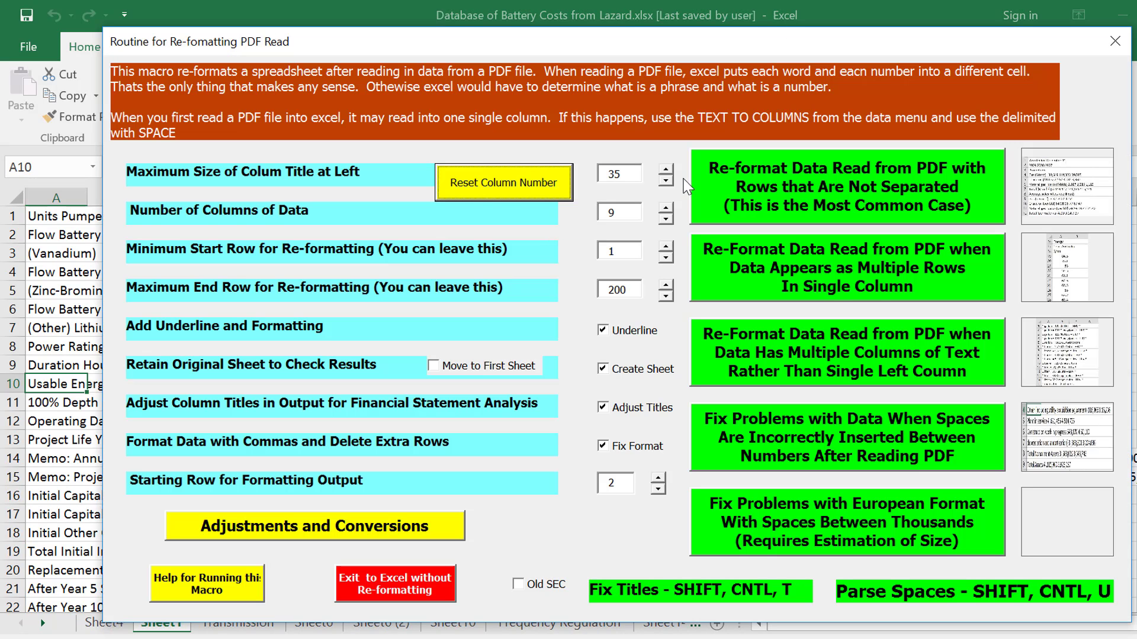
{"action": "left_click", "coordinate": [666, 207]}
{"action": "left_click", "coordinate": [666, 207]}
{"action": "left_click", "coordinate": [666, 207]}
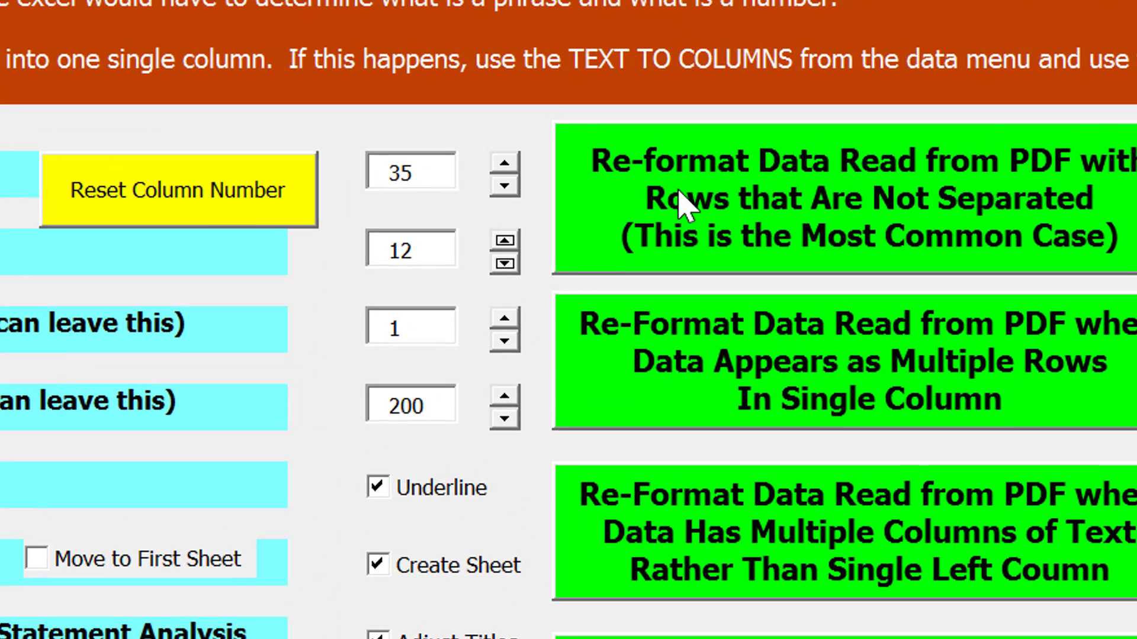
{"action": "left_click", "coordinate": [697, 203]}
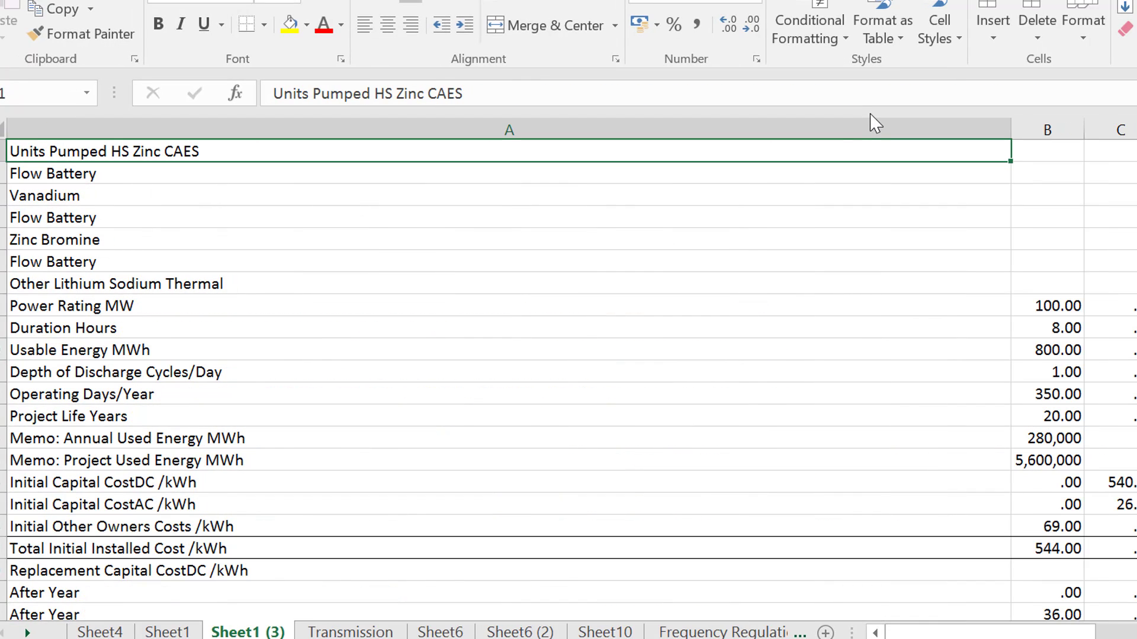
Look across the data columns of the re-formatted Sheet1 copy
{"action": "key", "text": "Right"}
{"action": "key", "text": "Right"}
{"action": "key", "text": "Right"}
{"action": "key", "text": "Right"}
{"action": "key", "text": "Right"}
{"action": "key", "text": "Right"}
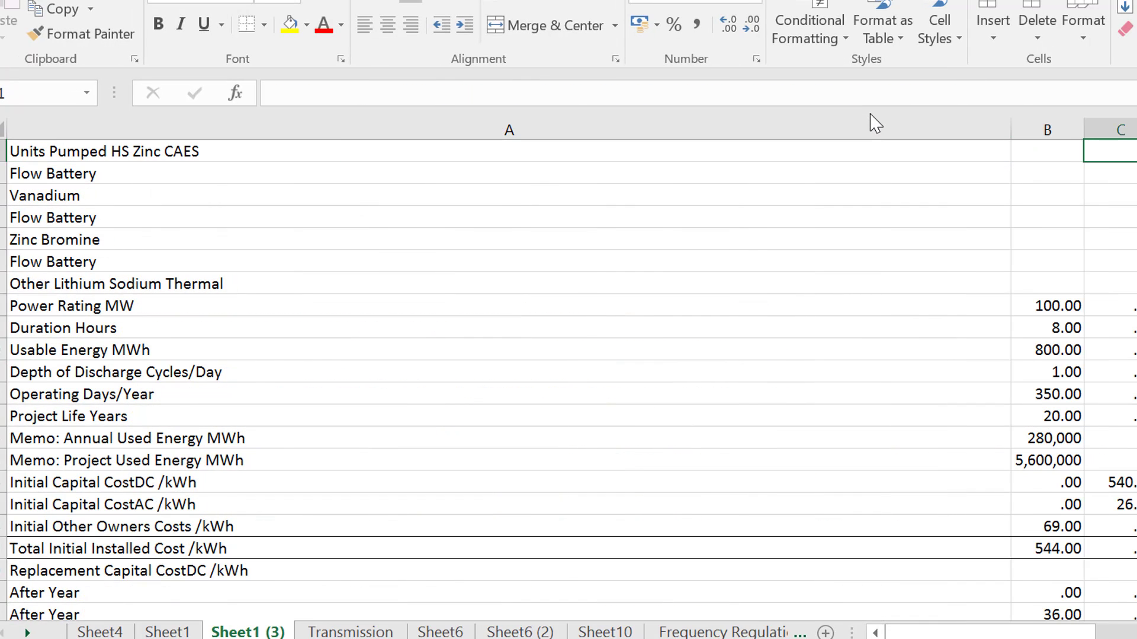
{"action": "key", "text": "Right"}
{"action": "key", "text": "Left"}
{"action": "key", "text": "Left"}
{"action": "key", "text": "Left"}
{"action": "key", "text": "Left"}
{"action": "key", "text": "Left"}
{"action": "key", "text": "Left"}
{"action": "key", "text": "Left"}
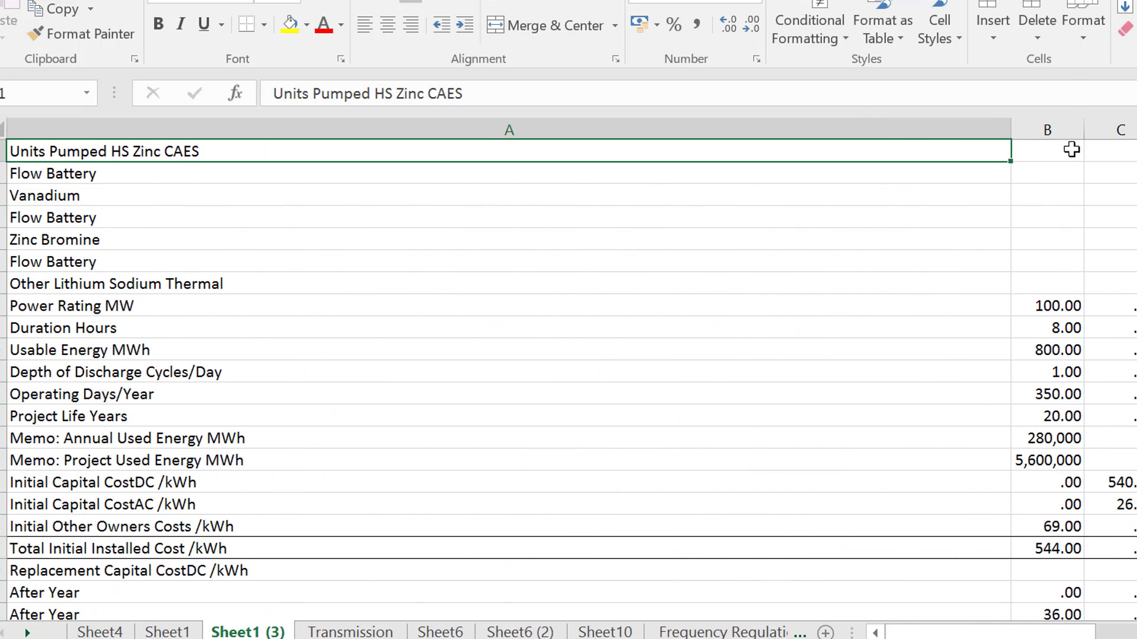
Narrow column A of the re-formatted sheet to fit its row titles and page through the data
{"action": "left_click_drag", "start_coordinate": [1012, 130], "coordinate": [329, 198]}
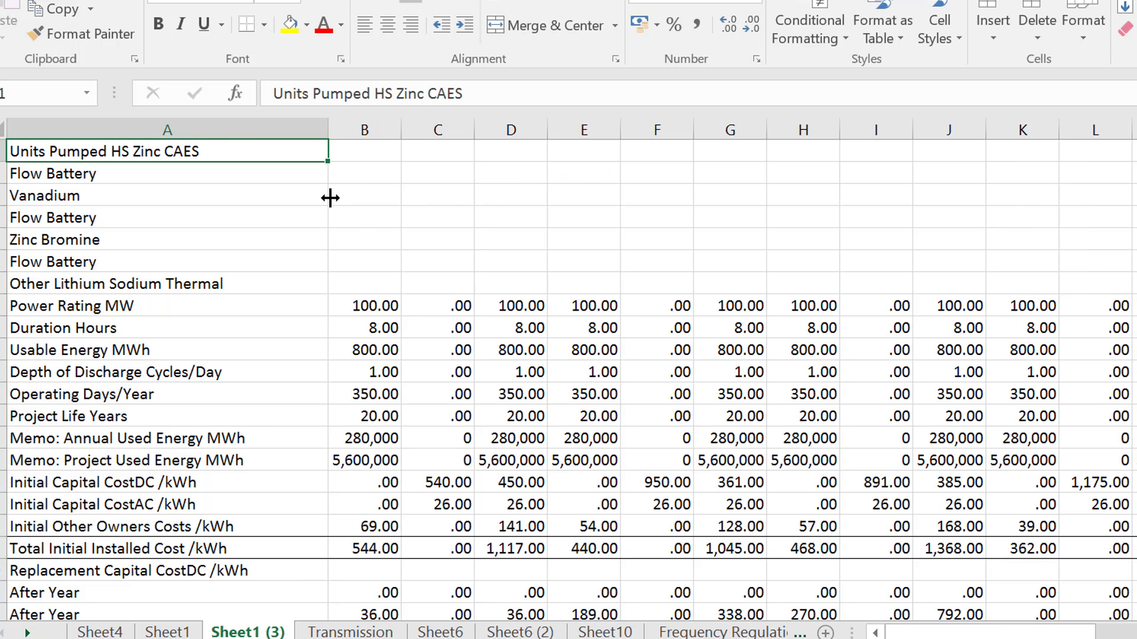
{"action": "key", "text": "Down"}
{"action": "key", "text": "Page_Down"}
{"action": "key", "text": "Page_Up"}
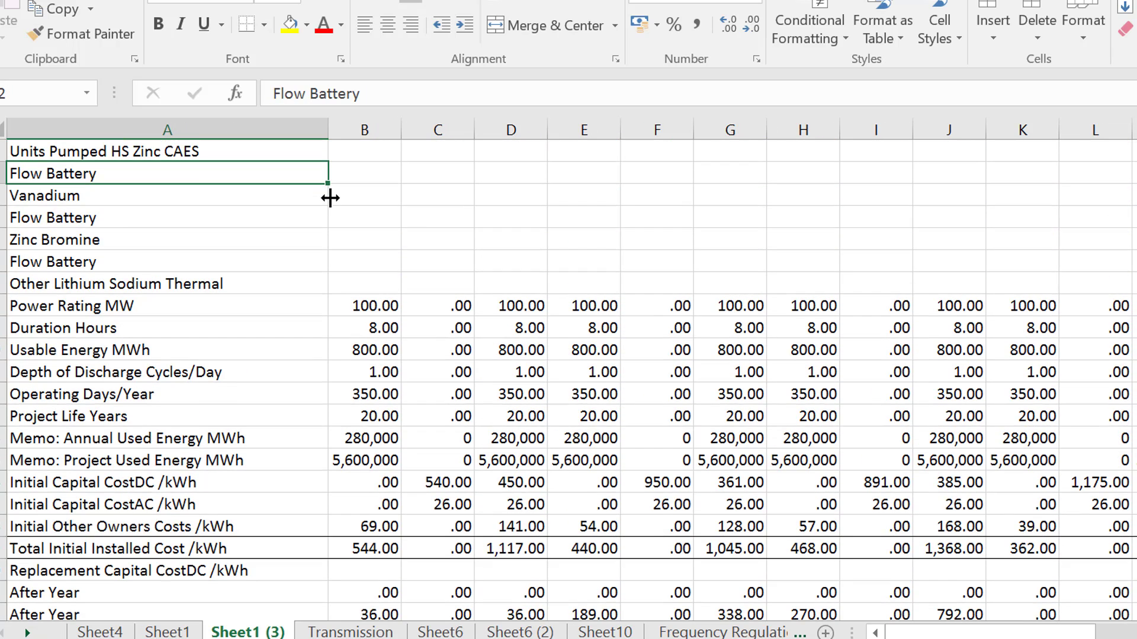
Examine the row titles down to Initial Capital Cost DC in the re-formatted Sheet1 copy, and that row's first values
{"action": "key", "text": "Up"}
{"action": "key", "text": "Down"}
{"action": "key", "text": "Down"}
{"action": "key", "text": "Down"}
{"action": "key", "text": "Down"}
{"action": "key", "text": "Down"}
{"action": "key", "text": "Down"}
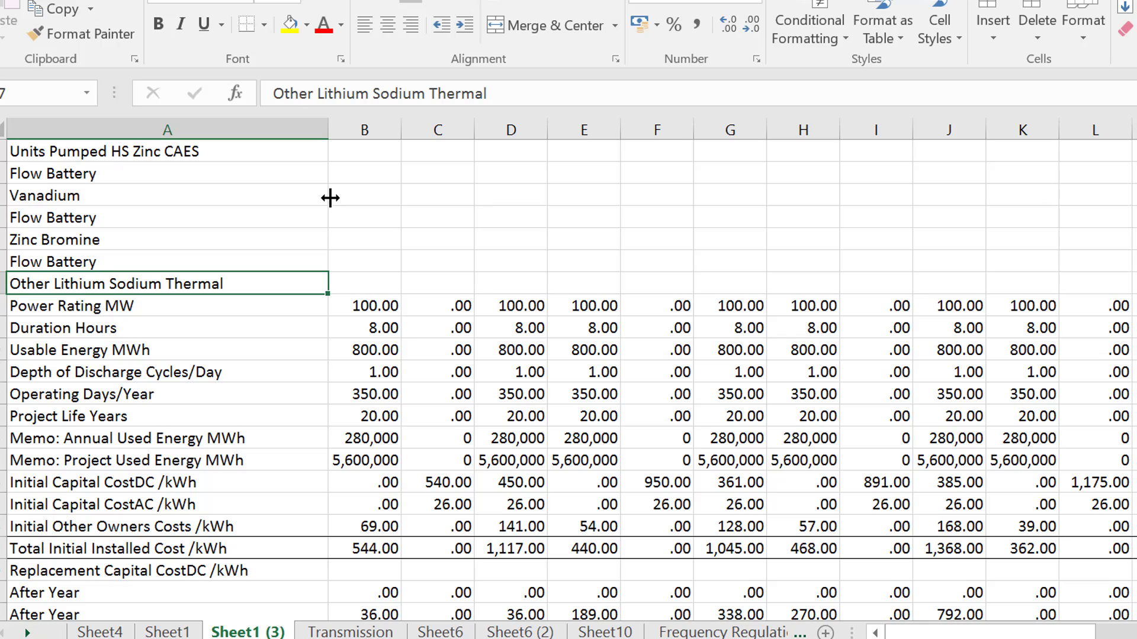
{"action": "key", "text": "Down"}
{"action": "key", "text": "Down"}
{"action": "key", "text": "Down"}
{"action": "key", "text": "Down"}
{"action": "key", "text": "Down"}
{"action": "key", "text": "Down"}
{"action": "key", "text": "Down"}
{"action": "key", "text": "Down"}
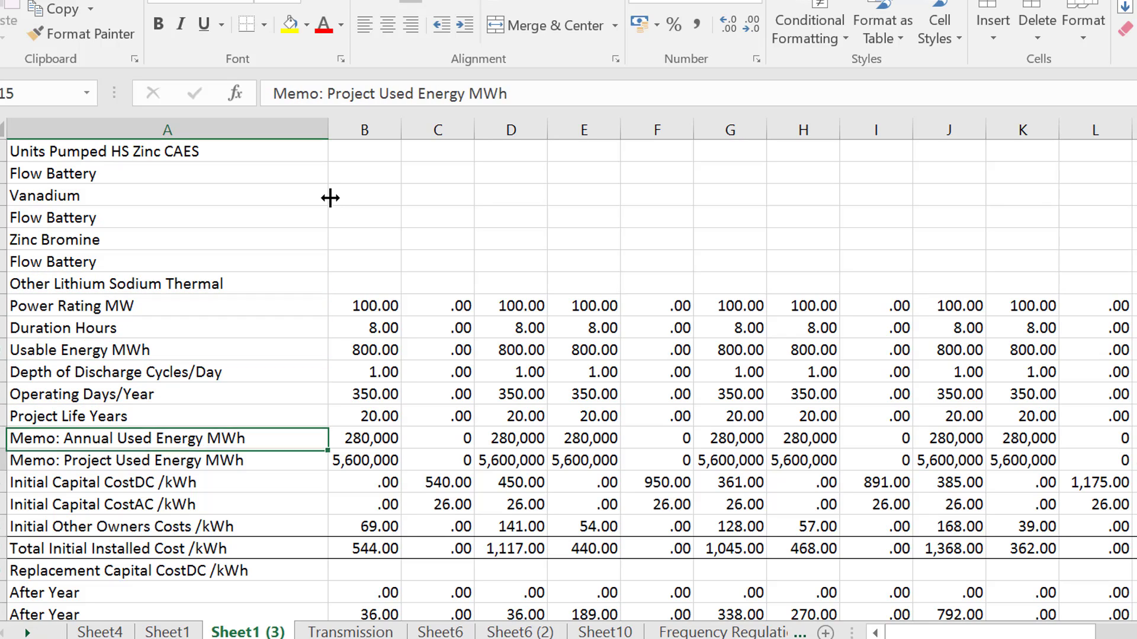
{"action": "key", "text": "Down"}
{"action": "key", "text": "Right"}
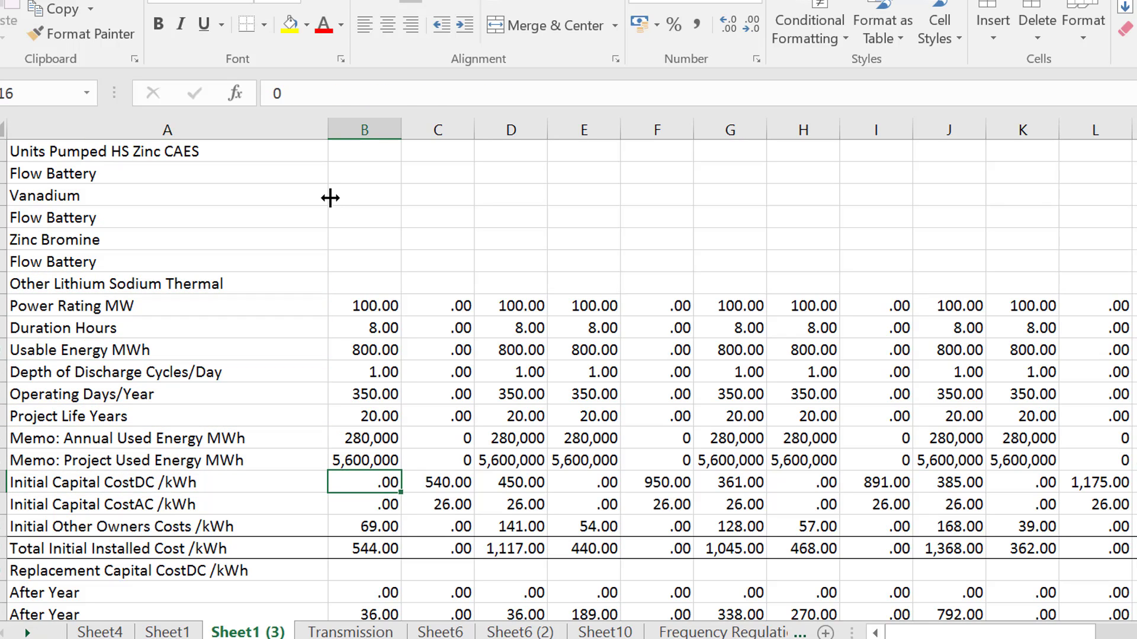
{"action": "key", "text": "Right"}
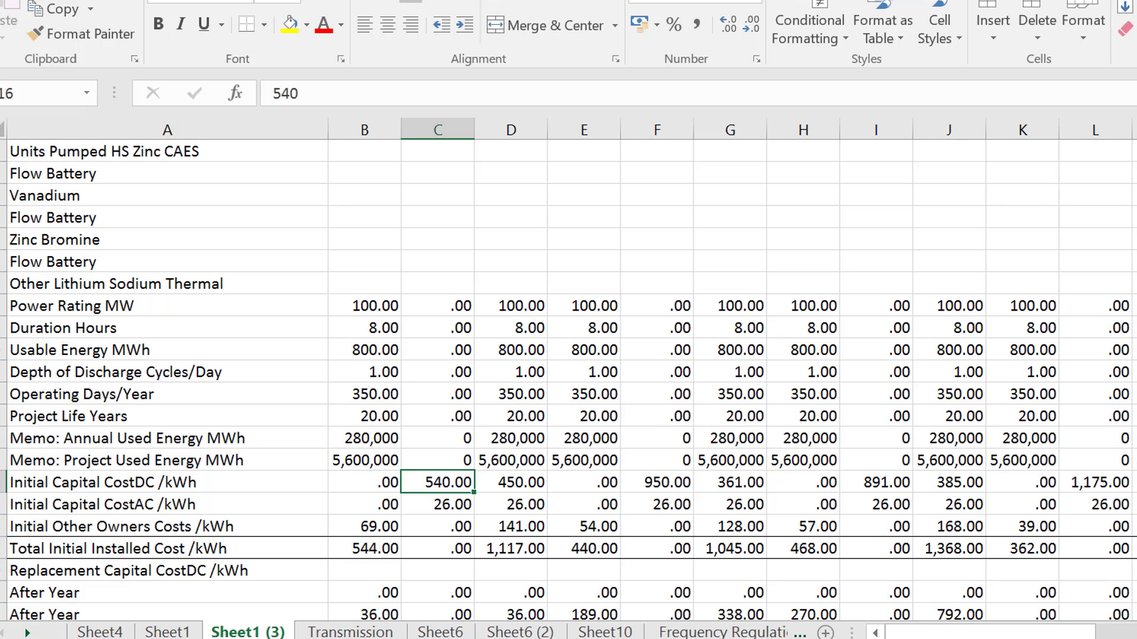
Switch to the Lazard PDF to examine the Residential table on page 46, and return to the database workbook in Excel
{"action": "key", "text": "alt+Tab"}
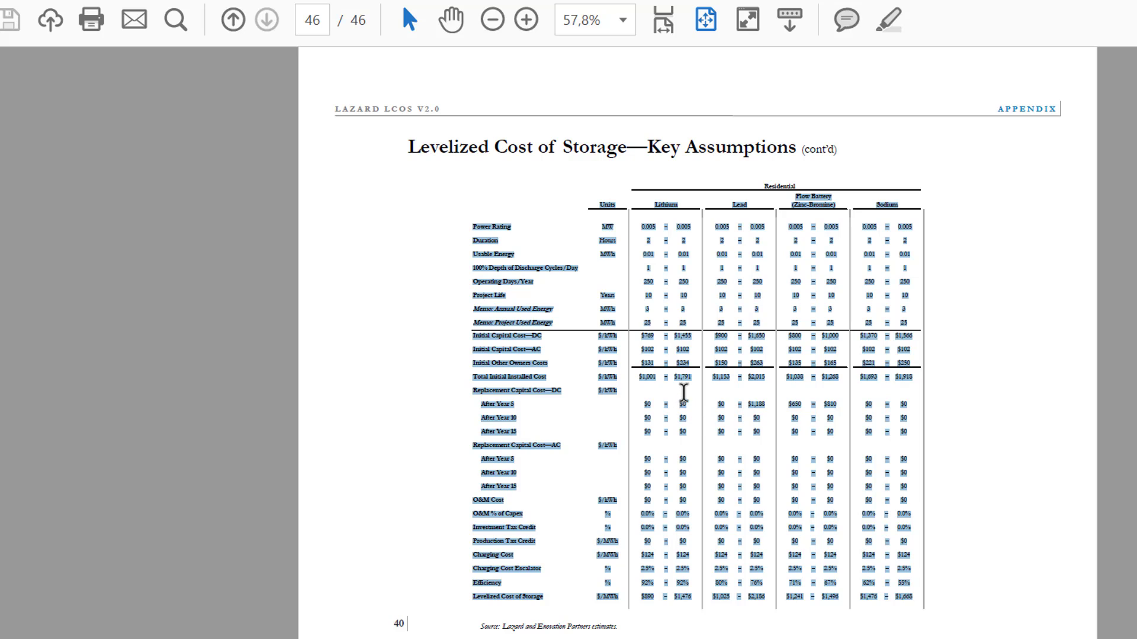
{"action": "left_click", "coordinate": [693, 353]}
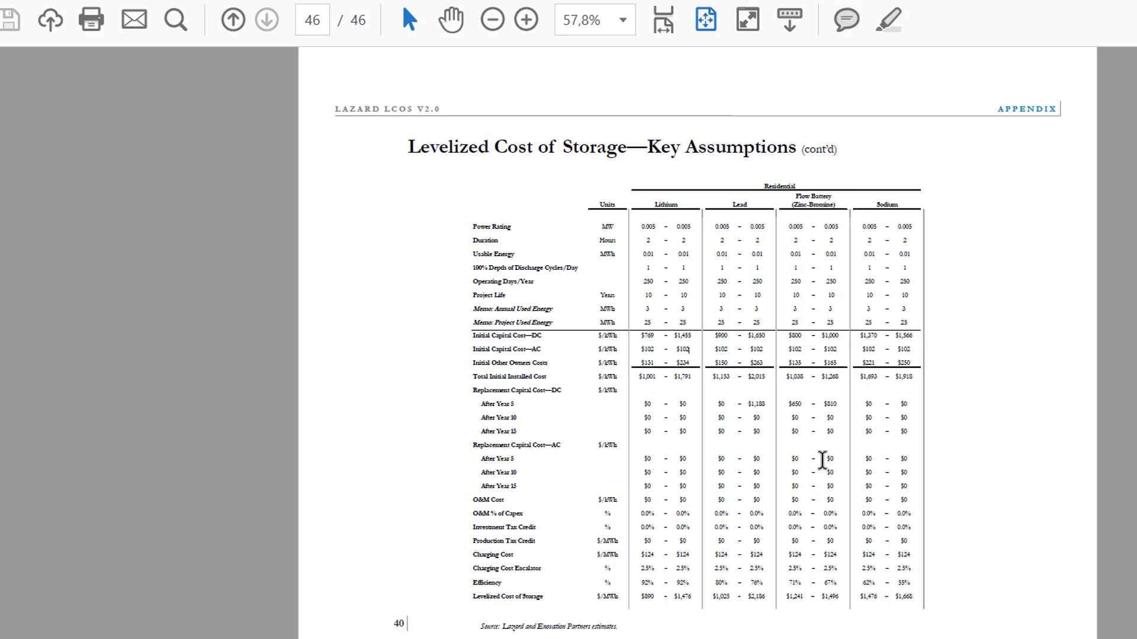
{"action": "mouse_move", "coordinate": [948, 638]}
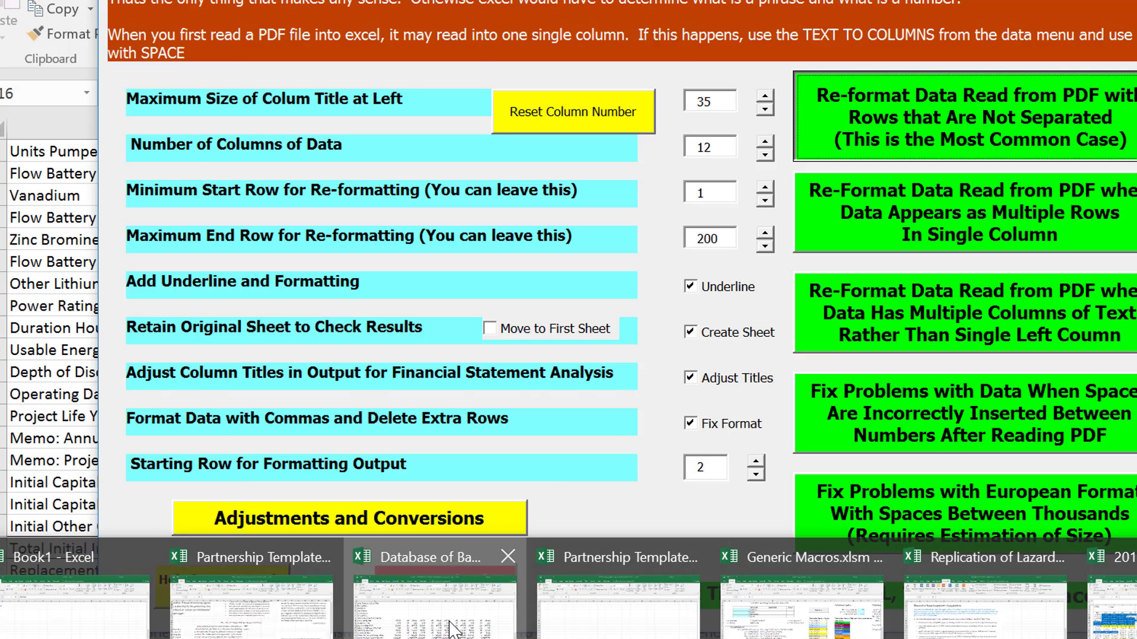
{"action": "left_click", "coordinate": [443, 623]}
{"action": "key", "text": "Left"}
{"action": "key", "text": "Left"}
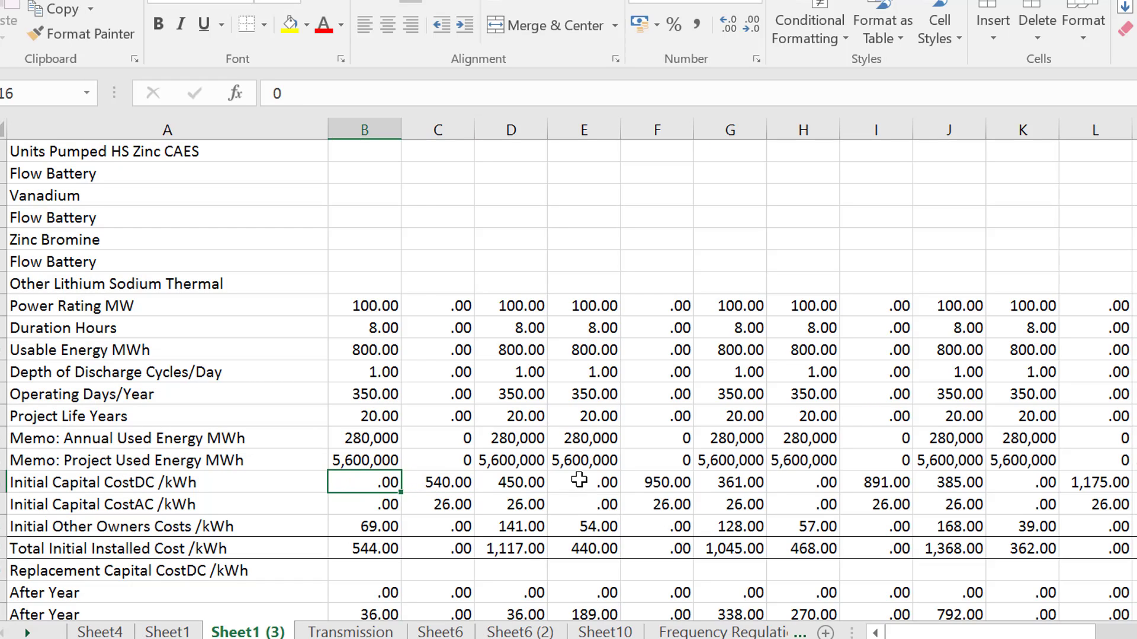
{"action": "key", "text": "Right"}
{"action": "key", "text": "Right"}
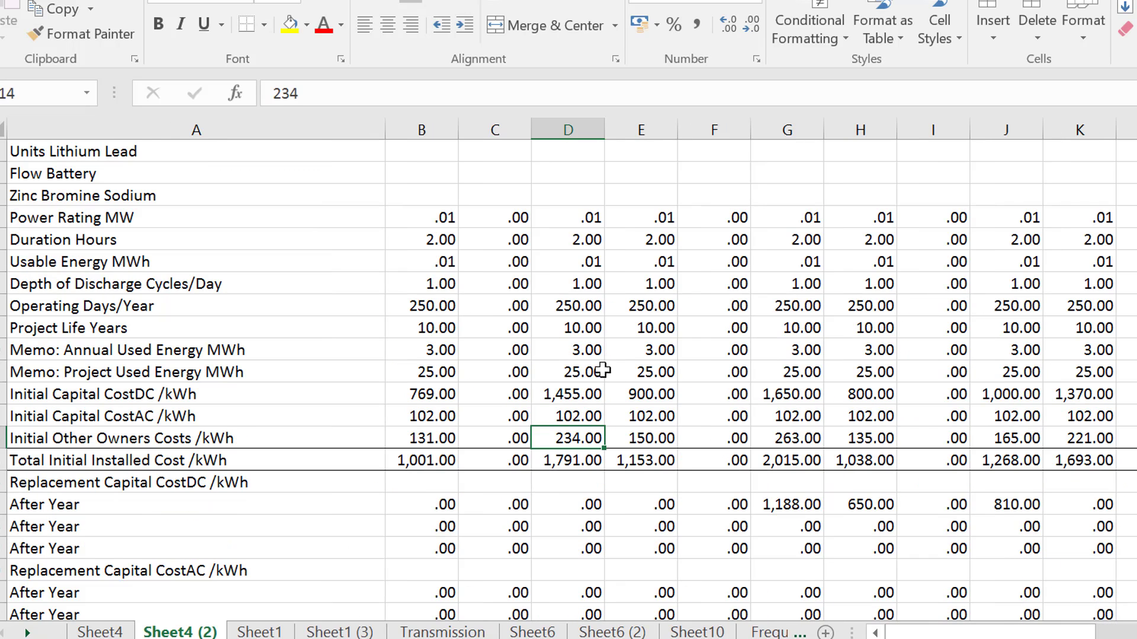
Look over the first data columns and the title rows at the top of the re-formatted Sheet4 copy
{"action": "key", "text": "Down"}
{"action": "key", "text": "Left"}
{"action": "key", "text": "Up"}
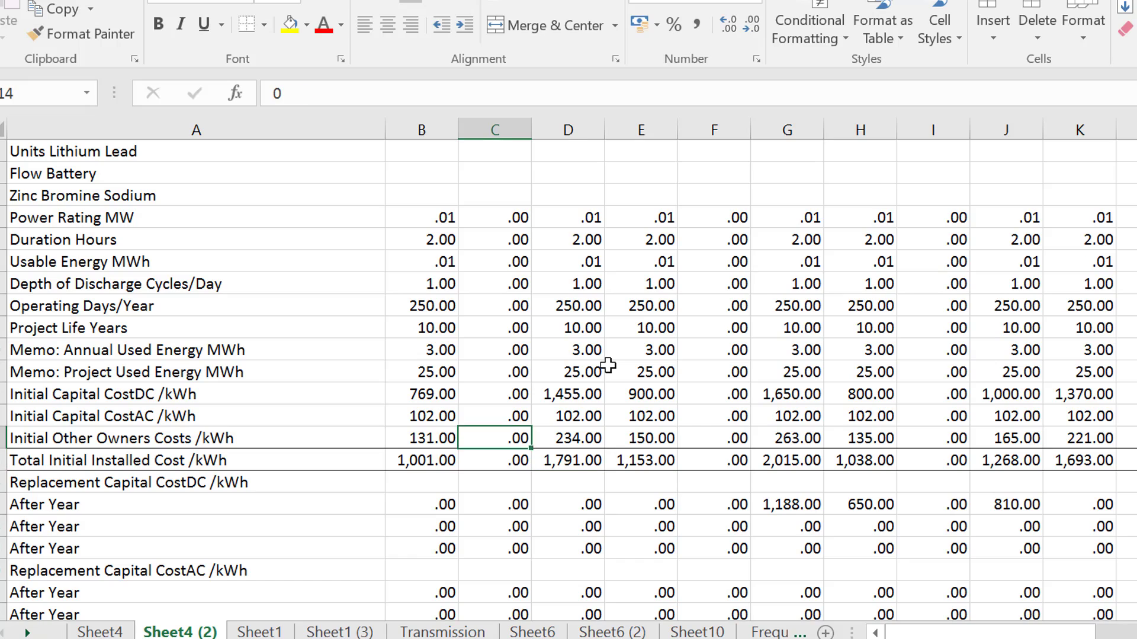
{"action": "key", "text": "Left"}
{"action": "key", "text": "Left"}
{"action": "key", "text": "Up"}
{"action": "key", "text": "Up"}
{"action": "key", "text": "Up"}
{"action": "key", "text": "Up"}
{"action": "key", "text": "Up"}
{"action": "key", "text": "Up"}
{"action": "key", "text": "Up"}
{"action": "key", "text": "Up"}
{"action": "key", "text": "Up"}
{"action": "key", "text": "Up"}
{"action": "key", "text": "Up"}
{"action": "key", "text": "Up"}
{"action": "key", "text": "Up"}
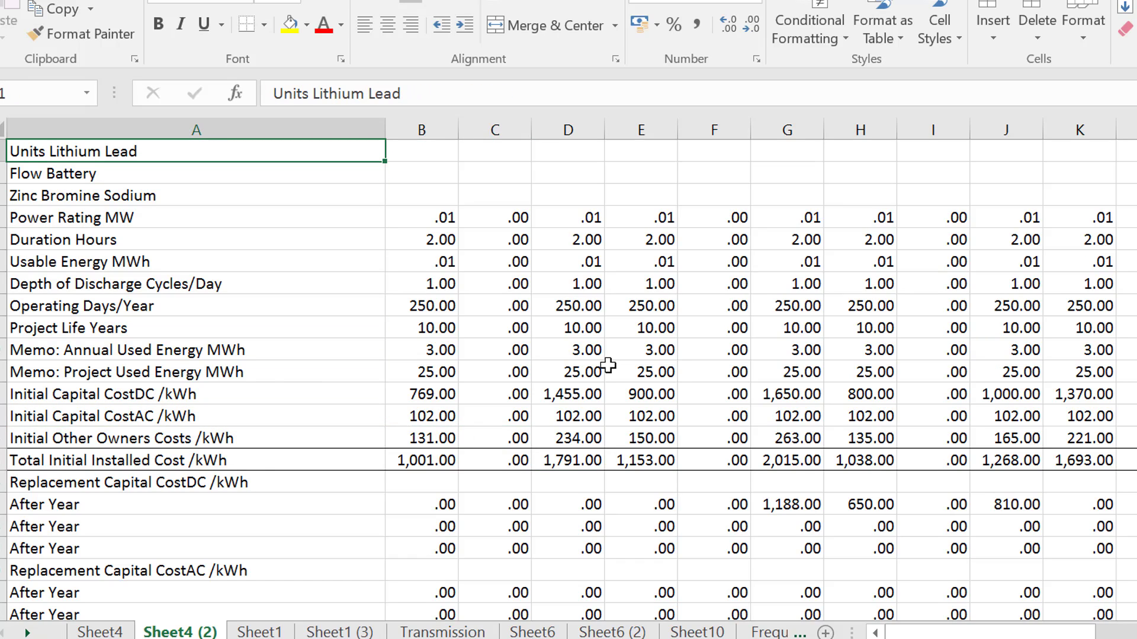
{"action": "key", "text": "Down"}
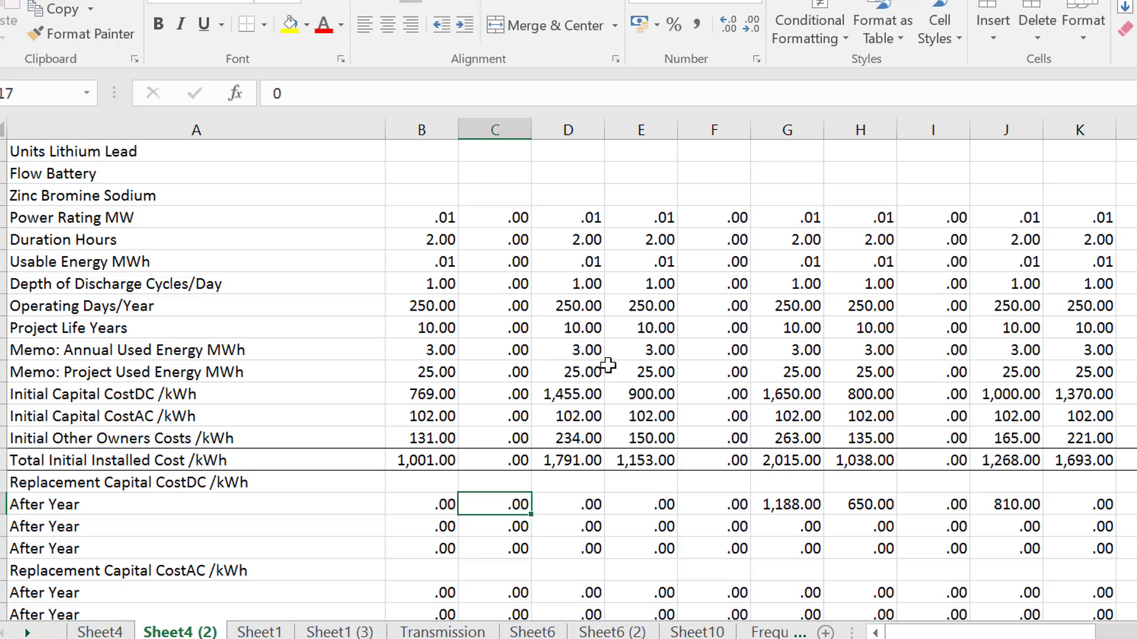
Delete the four zero-filled columns from the re-formatted Sheet4 copy, removing columns C, E, G and I one after another
{"action": "key", "text": "ctrl+space"}
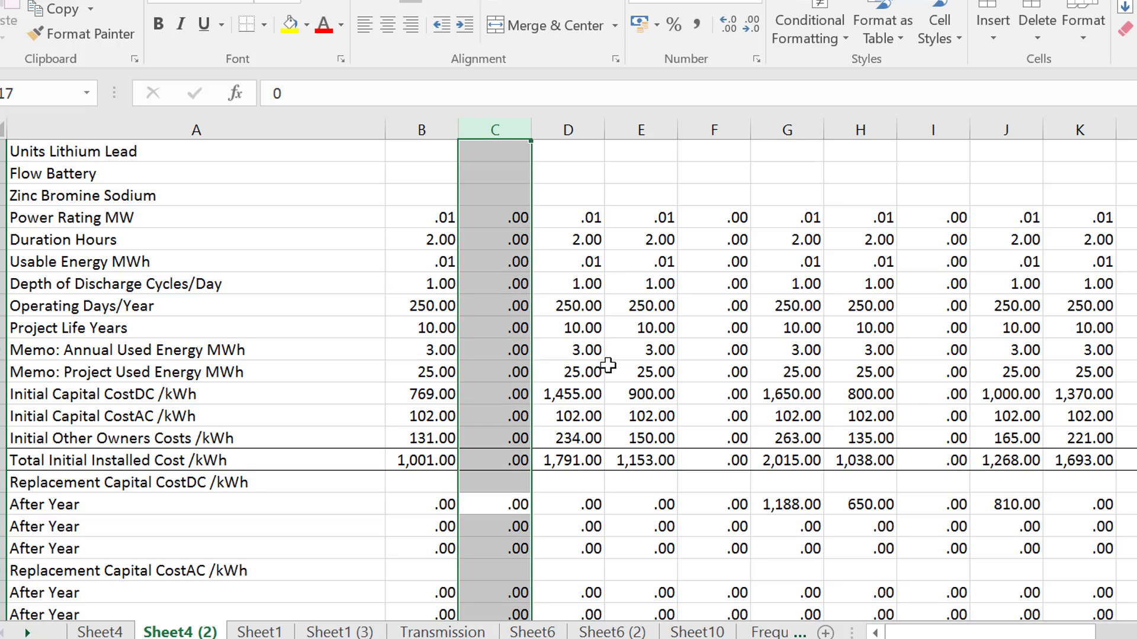
{"action": "key", "text": "ctrl+minus"}
{"action": "key", "text": "Right"}
{"action": "key", "text": "Right"}
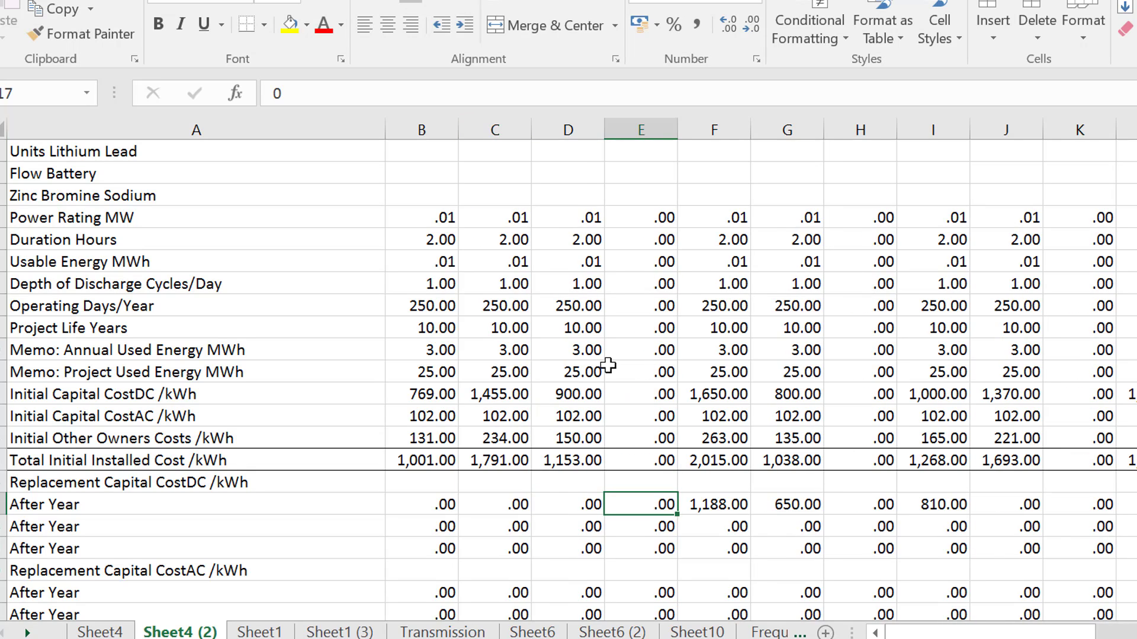
{"action": "key", "text": "ctrl+space"}
{"action": "key", "text": "ctrl+minus"}
{"action": "key", "text": "Right"}
{"action": "key", "text": "Right"}
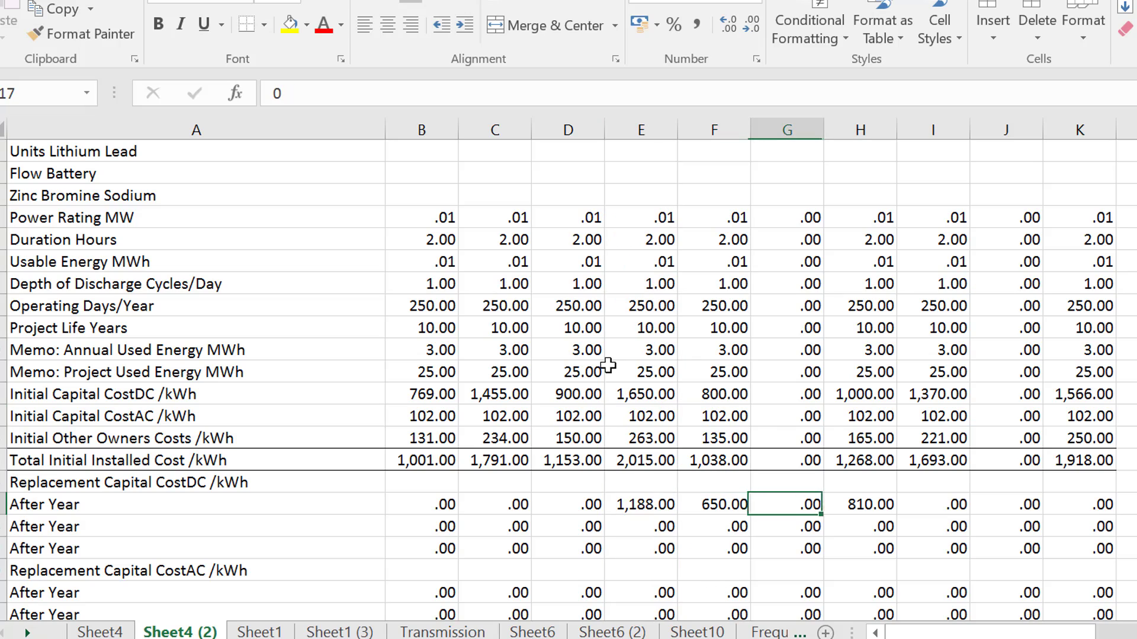
{"action": "key", "text": "ctrl+space"}
{"action": "key", "text": "ctrl+minus"}
{"action": "key", "text": "Right"}
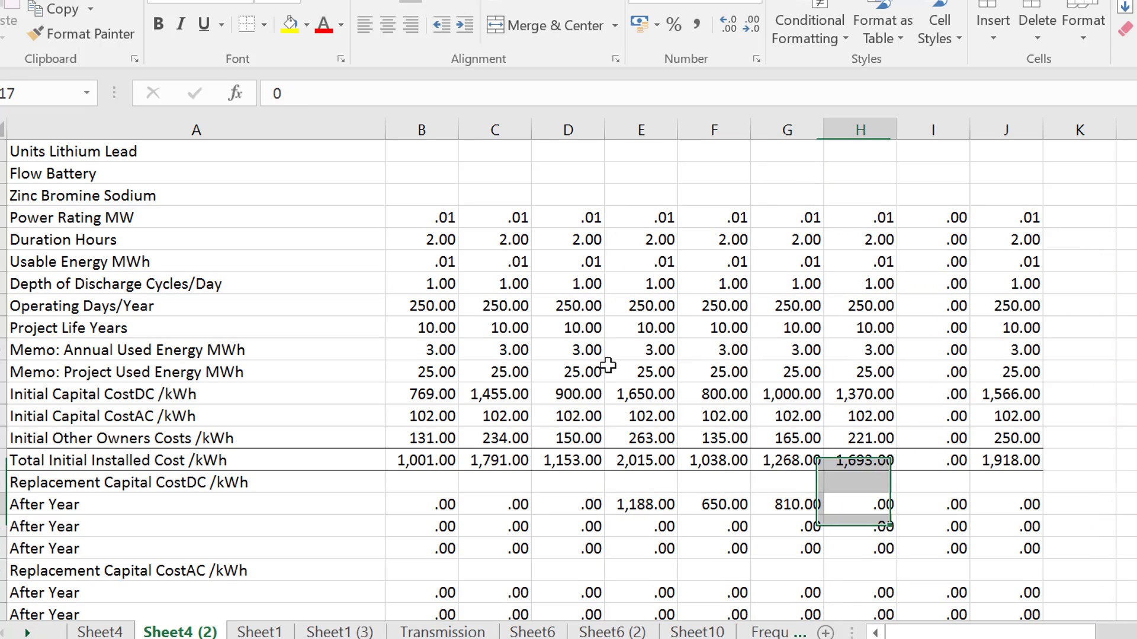
{"action": "key", "text": "Right"}
{"action": "key", "text": "ctrl+space"}
{"action": "key", "text": "ctrl+minus"}
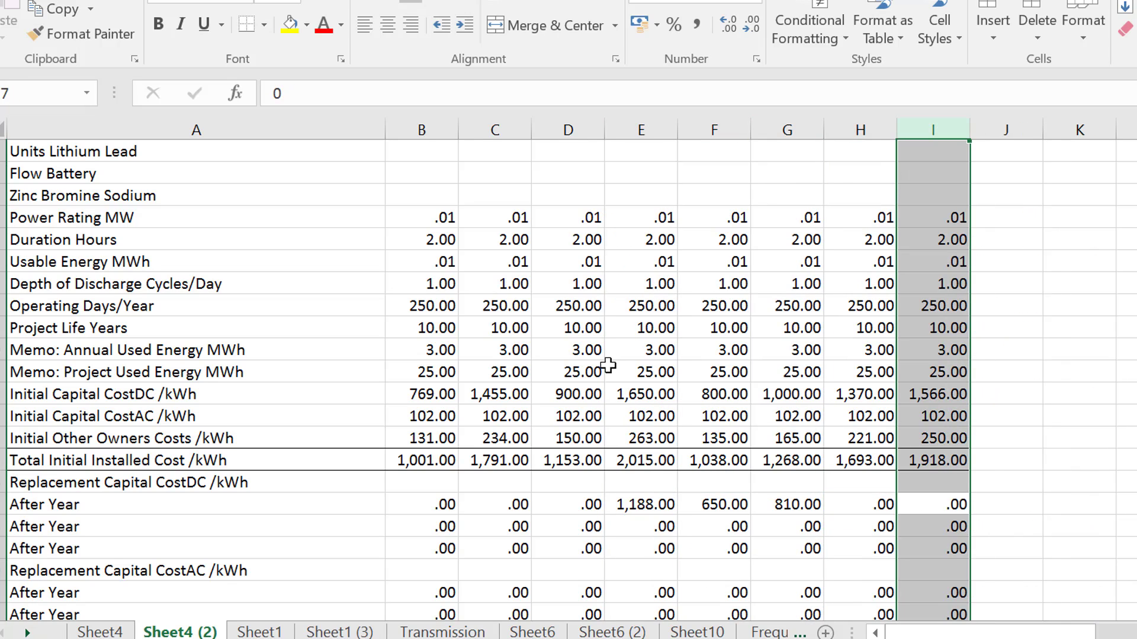
Replace title cells A1:A3 of the re-formatted sheet with the original titles copied from A1:A3 of Sheet4
{"action": "key", "text": "Up"}
{"action": "key", "text": "Up"}
{"action": "key", "text": "Up"}
{"action": "key", "text": "Up"}
{"action": "key", "text": "Up"}
{"action": "key", "text": "Up"}
{"action": "key", "text": "Up"}
{"action": "key", "text": "Up"}
{"action": "key", "text": "Up"}
{"action": "key", "text": "Up"}
{"action": "key", "text": "Up"}
{"action": "key", "text": "Up"}
{"action": "key", "text": "Up"}
{"action": "key", "text": "Up"}
{"action": "key", "text": "Up"}
{"action": "key", "text": "Up"}
{"action": "key", "text": "Up"}
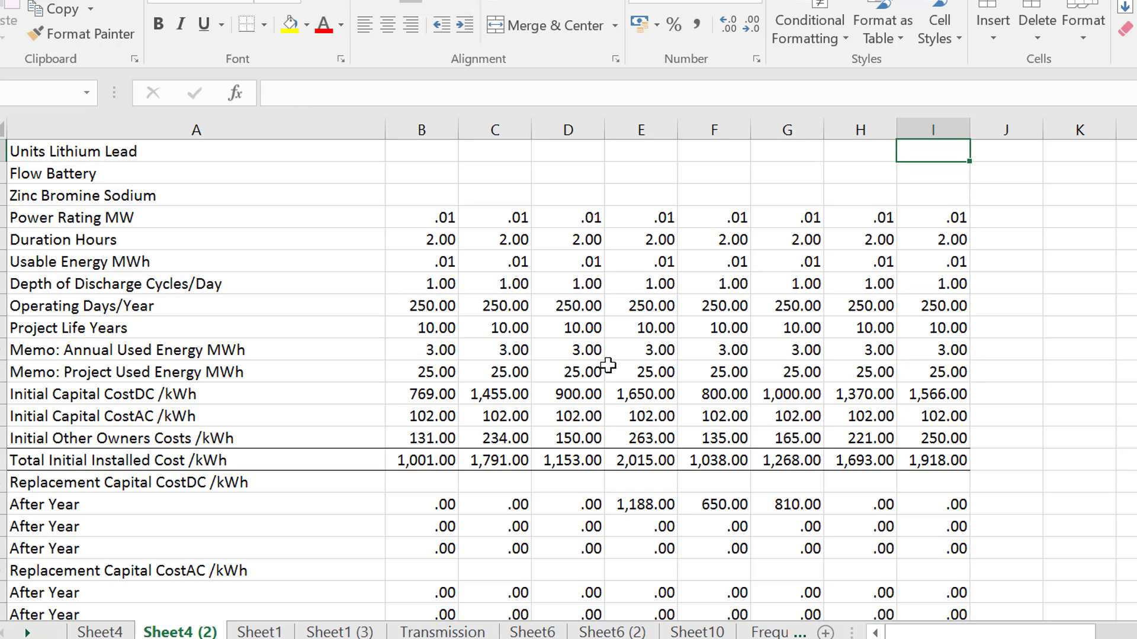
{"action": "key", "text": "Left"}
{"action": "key", "text": "Left"}
{"action": "key", "text": "Left"}
{"action": "key", "text": "Left"}
{"action": "key", "text": "Left"}
{"action": "key", "text": "Left"}
{"action": "key", "text": "Left"}
{"action": "key", "text": "Left"}
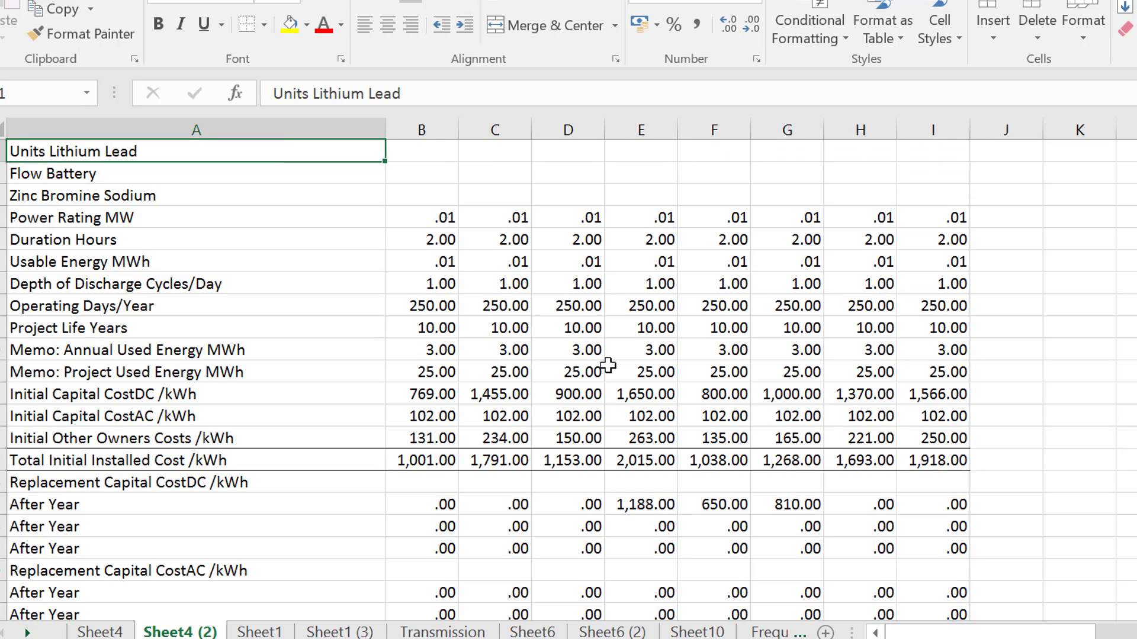
{"action": "key", "text": "shift+Down"}
{"action": "key", "text": "shift+Down"}
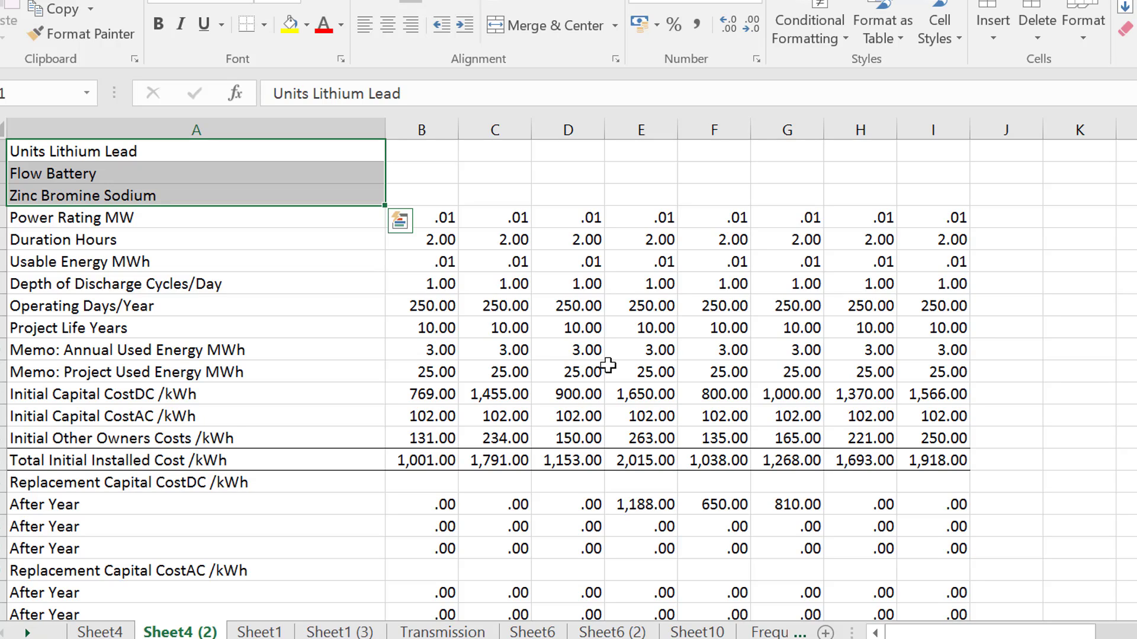
{"action": "key", "text": "alt+Tab"}
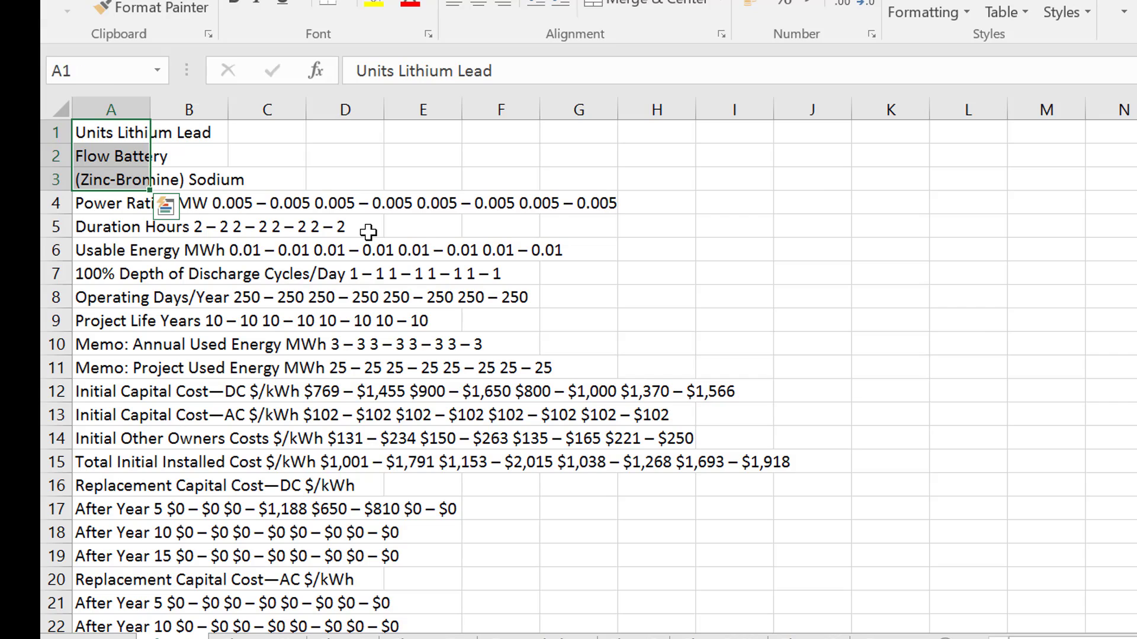
{"action": "key", "text": "ctrl+c"}
{"action": "key", "text": "ctrl+Page_Down"}
{"action": "key", "text": "ctrl+Home"}
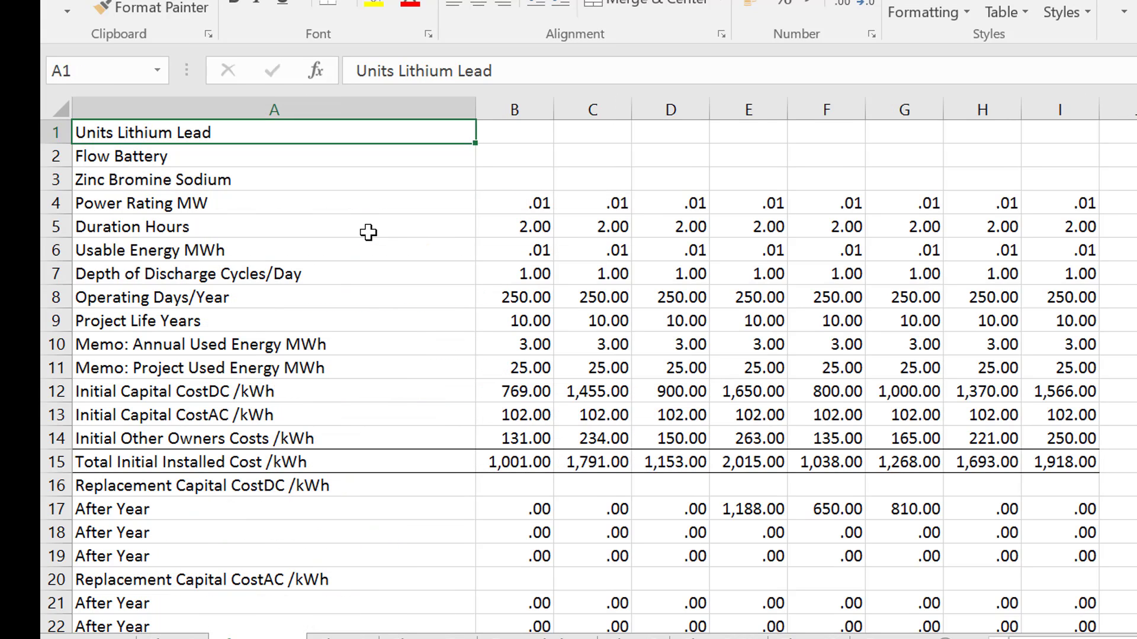
{"action": "key", "text": "ctrl+v"}
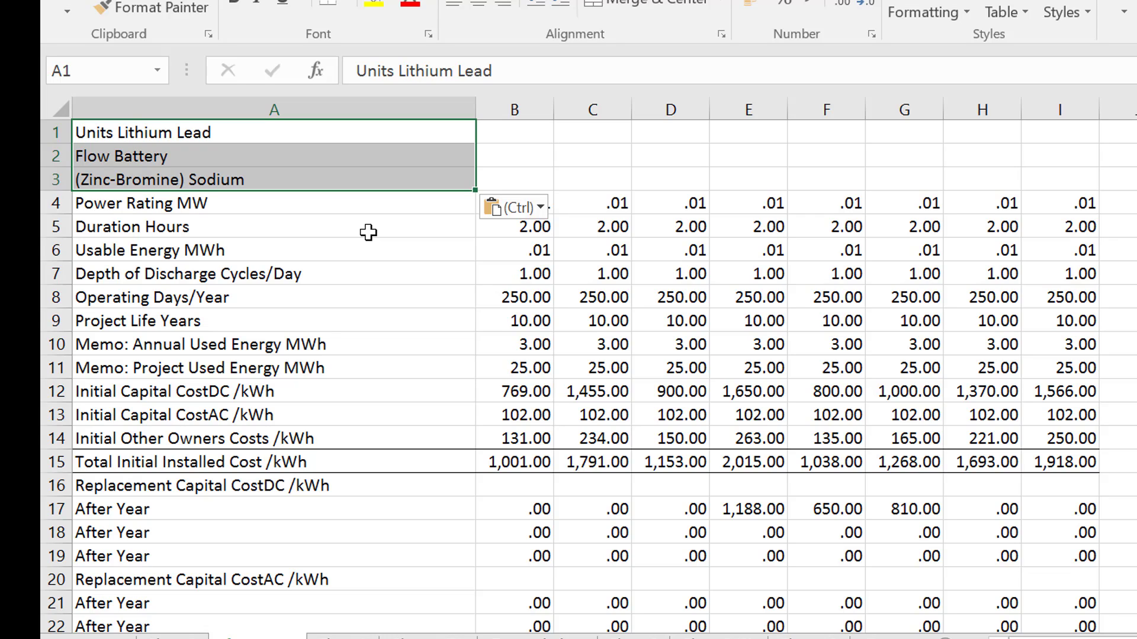
{"action": "key", "text": "Down"}
{"action": "key", "text": "Down"}
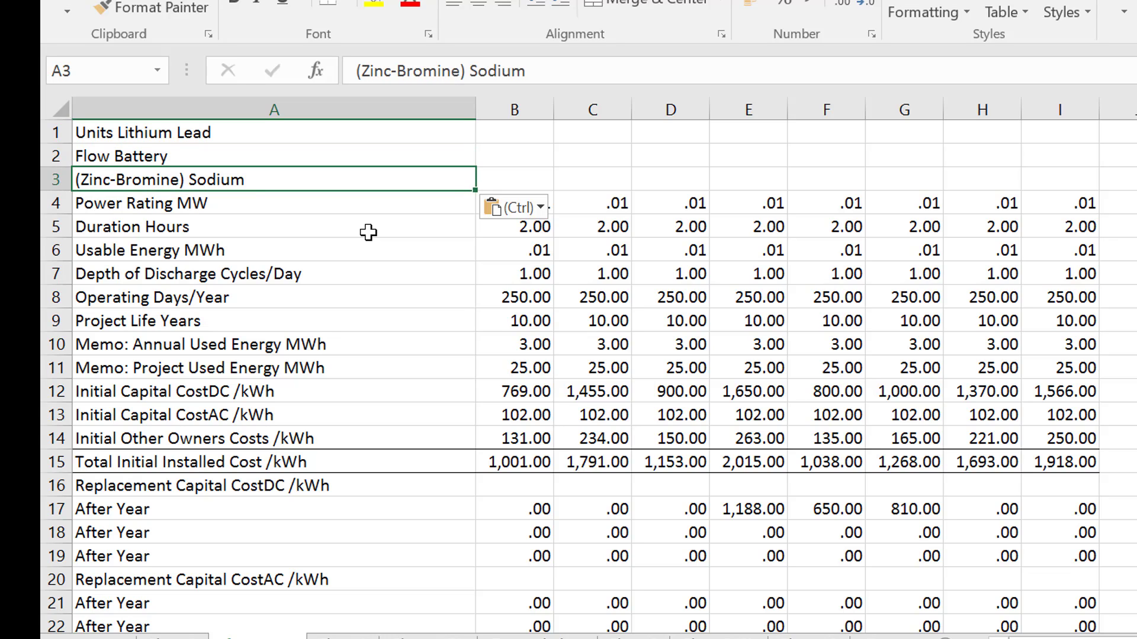
{"action": "key", "text": "Up"}
{"action": "key", "text": "Up"}
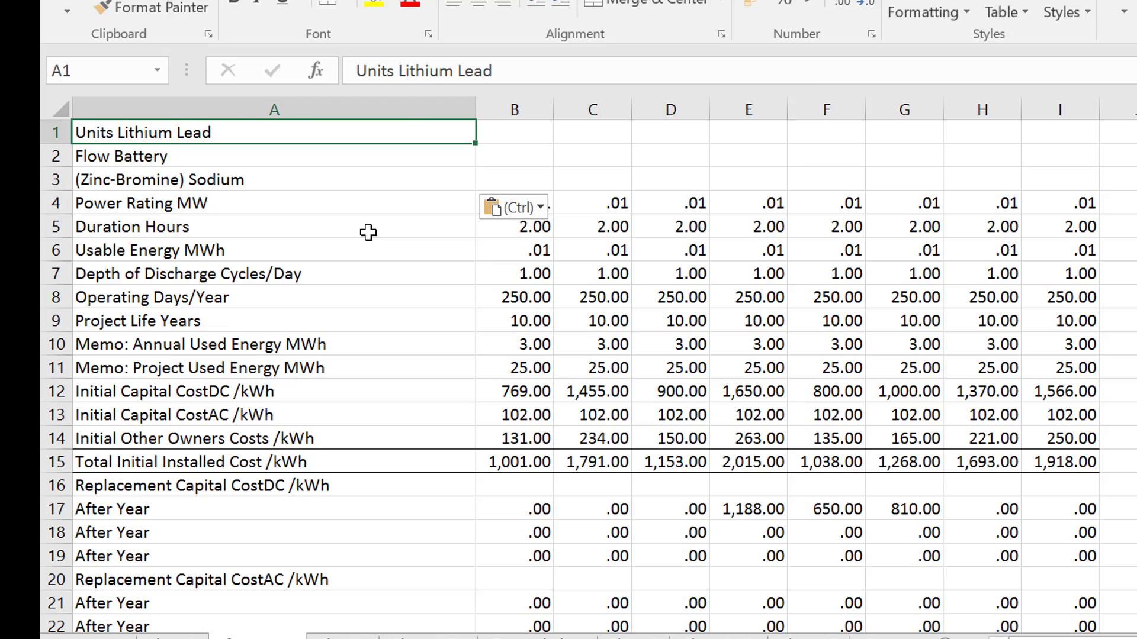
Run the title formatting macro on cells A1:A3, accepting 12 columns and entering 2 title rows
{"action": "key", "text": "ctrl+shift+a"}
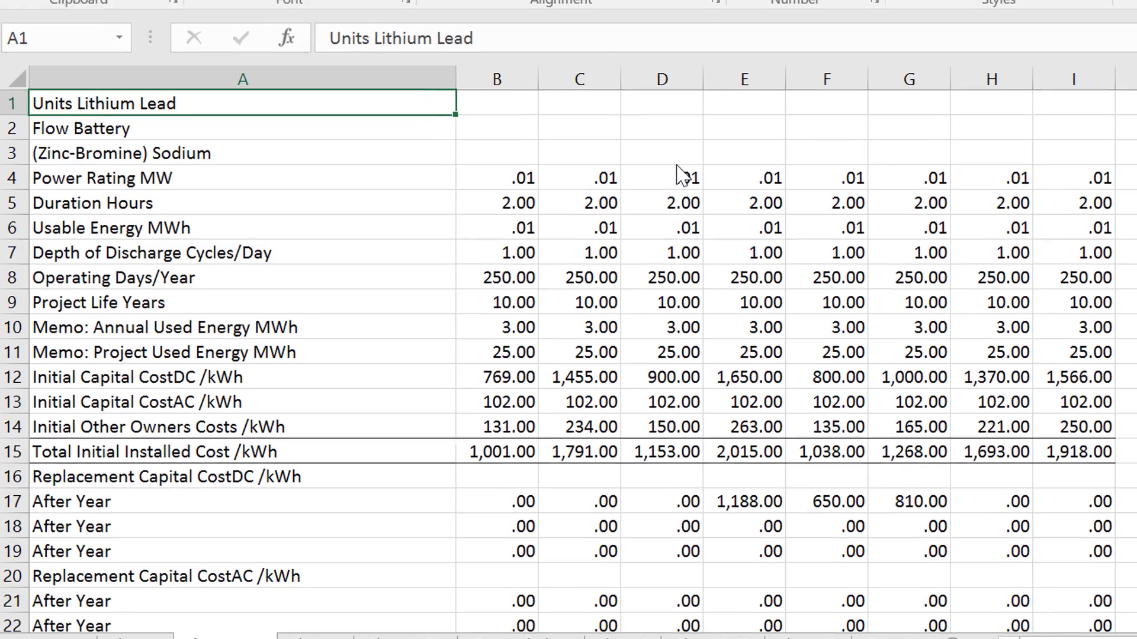
{"action": "key", "text": "shift+Down"}
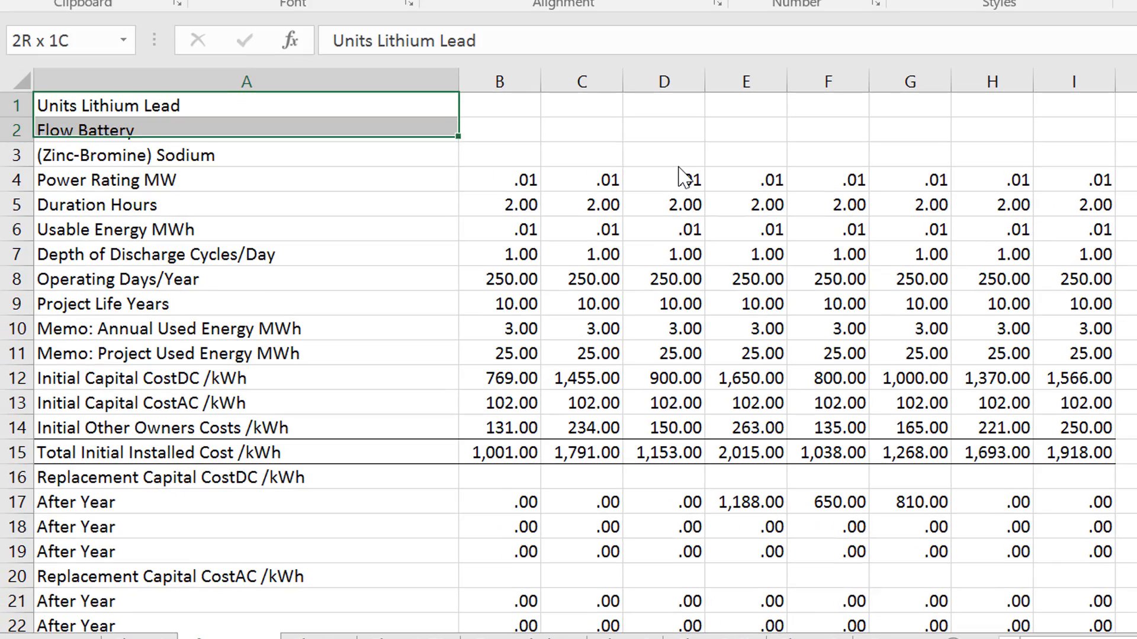
{"action": "key", "text": "shift+Down"}
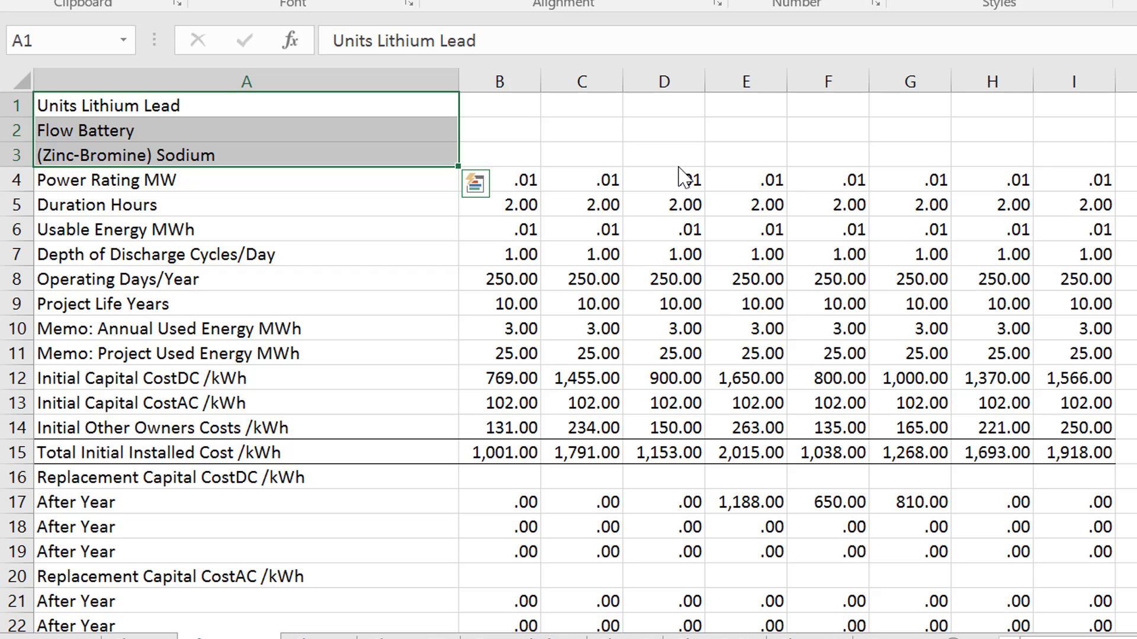
{"action": "key", "text": "ctrl+shift+t"}
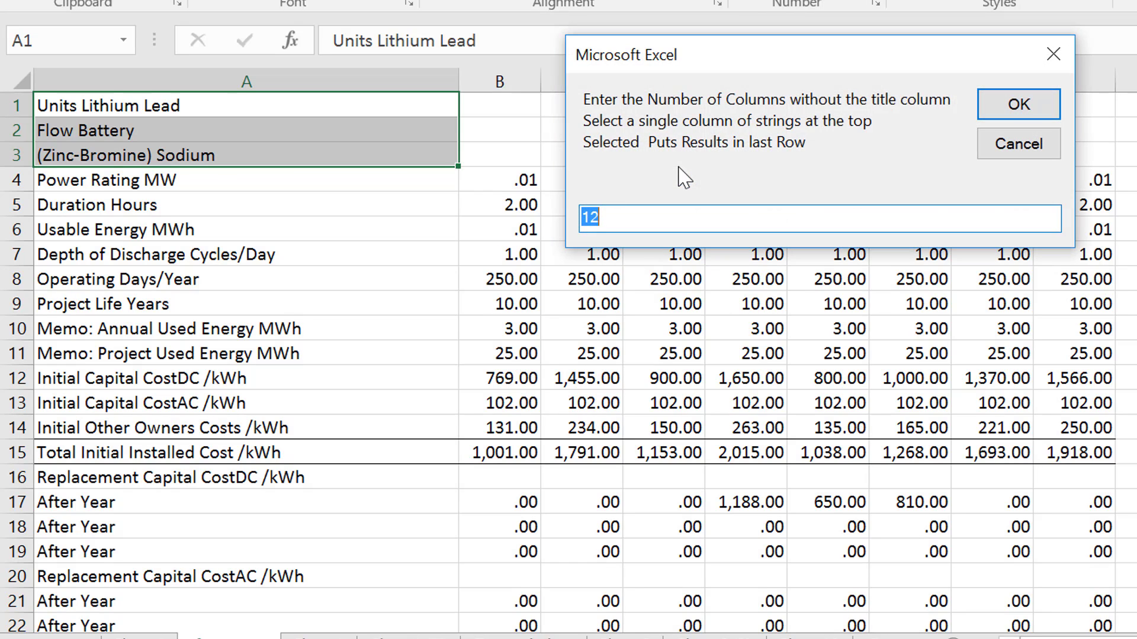
{"action": "key", "text": "Return"}
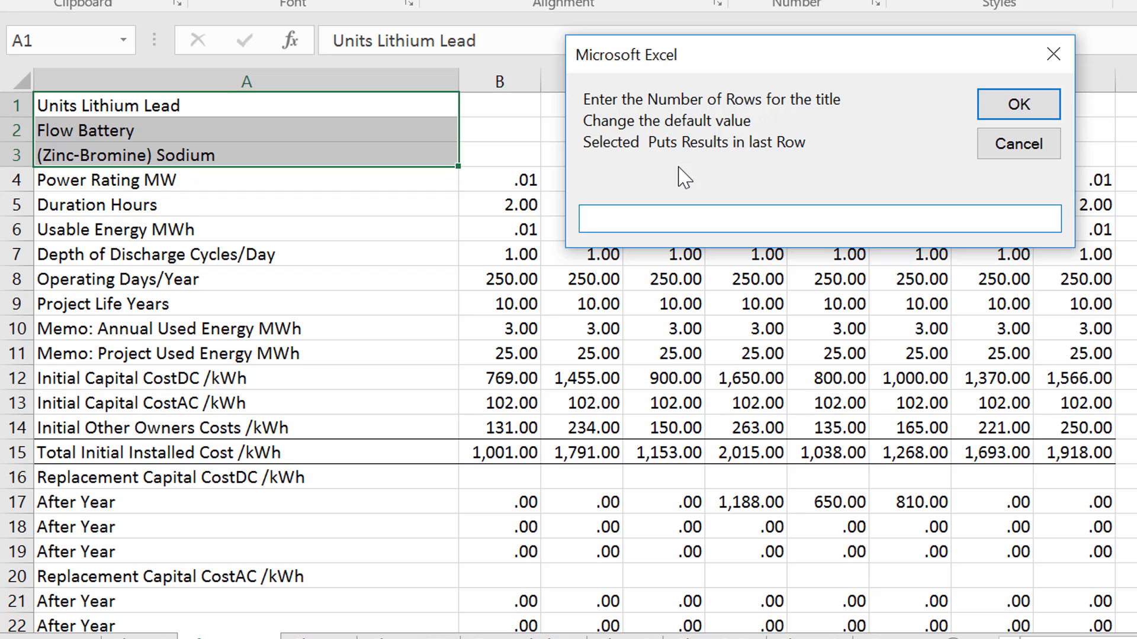
{"action": "type", "text": "2"}
{"action": "key", "text": "Return"}
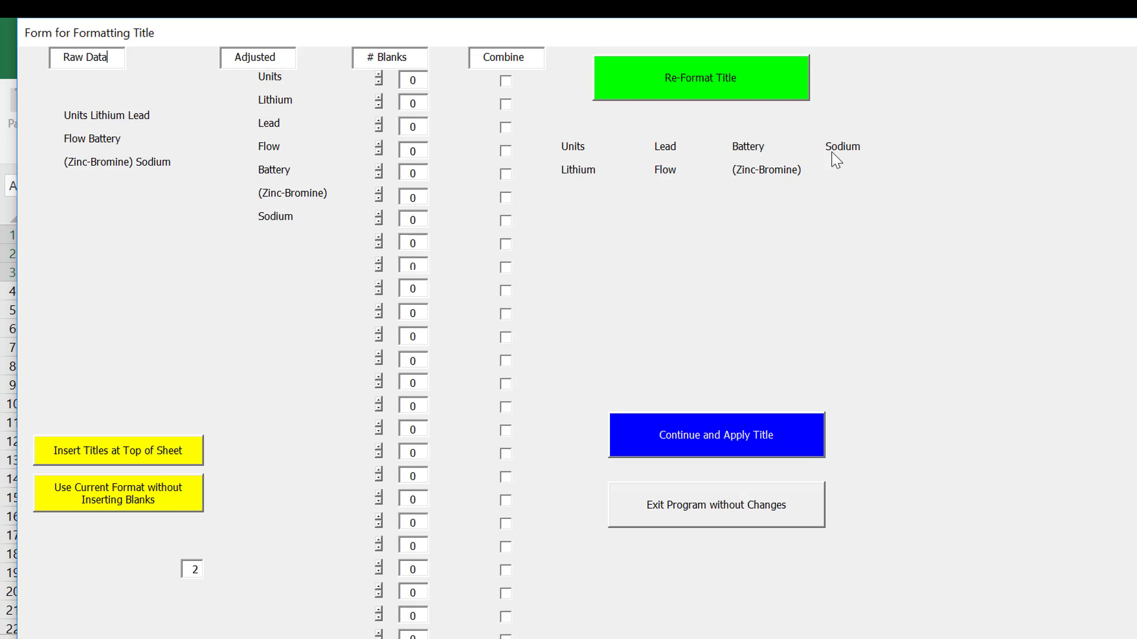
Insert one blank before each of the titles Units, Lithium and Lead, and combine Flow with Battery
{"action": "left_click", "coordinate": [379, 77]}
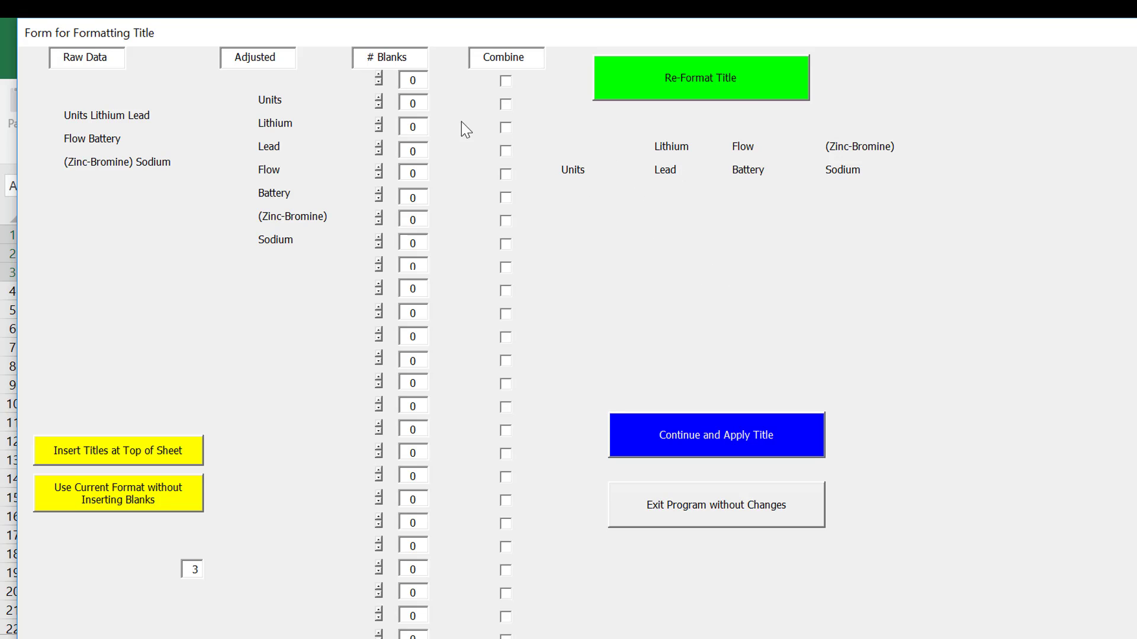
{"action": "left_click", "coordinate": [380, 122]}
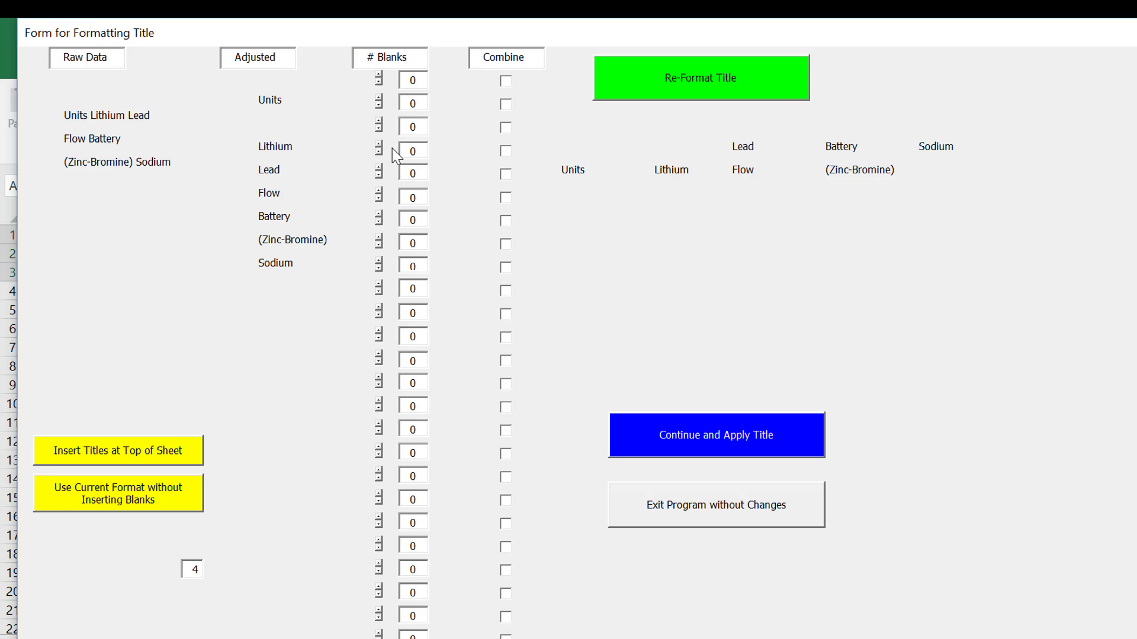
{"action": "left_click", "coordinate": [379, 170]}
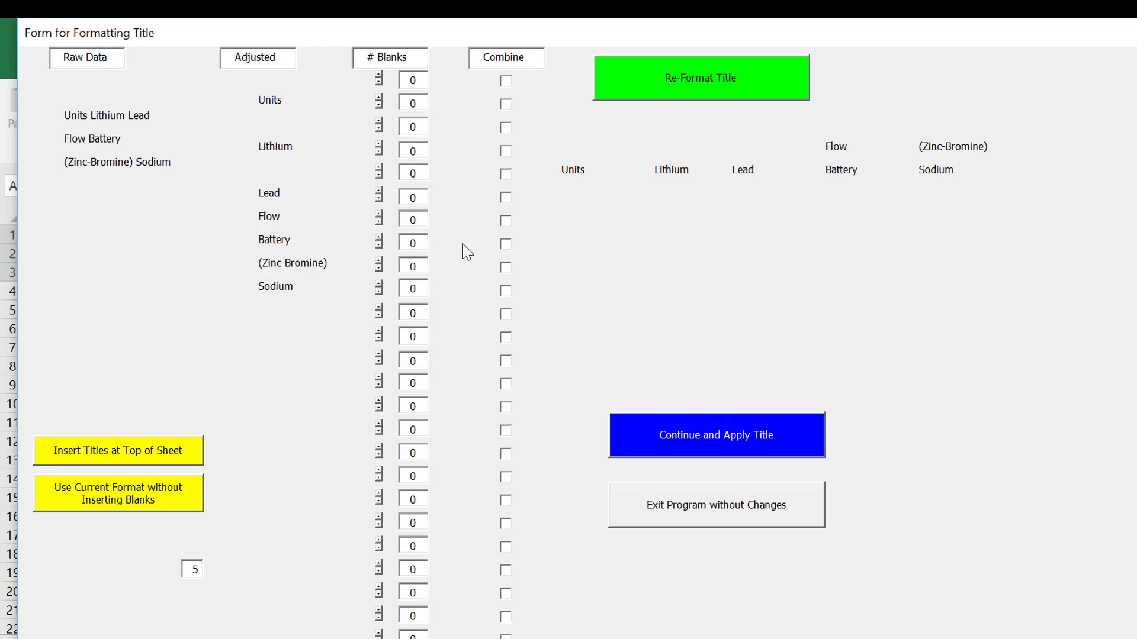
{"action": "left_click", "coordinate": [509, 244]}
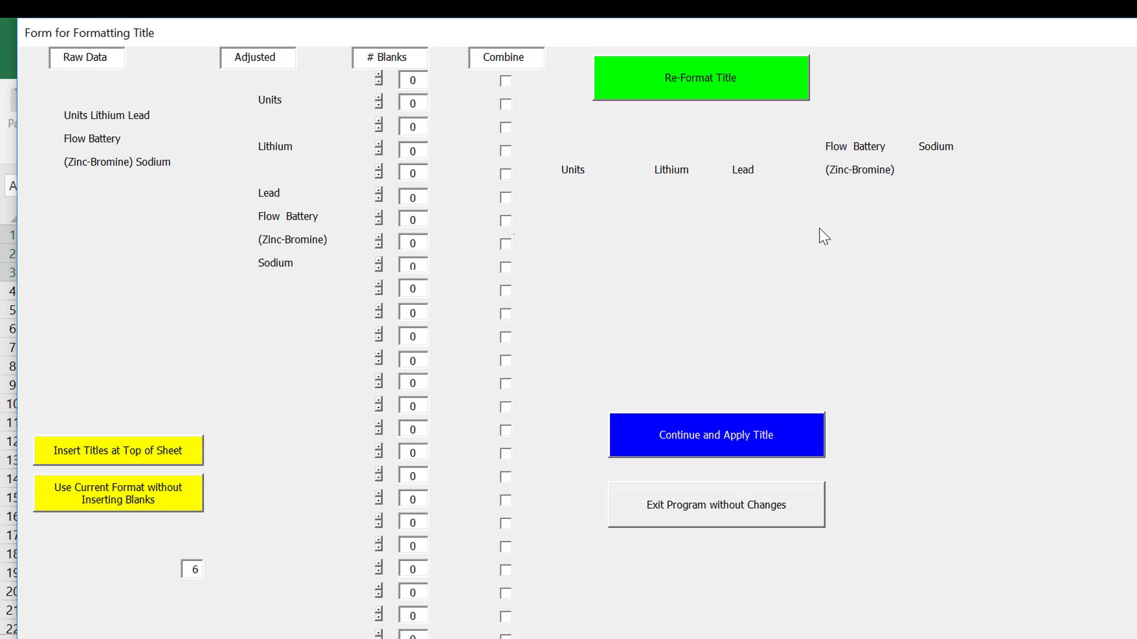
Insert one blank before the Sodium title and apply the adjusted titles to the sheet, also inserting the title list in its top rows
{"action": "left_click", "coordinate": [379, 258]}
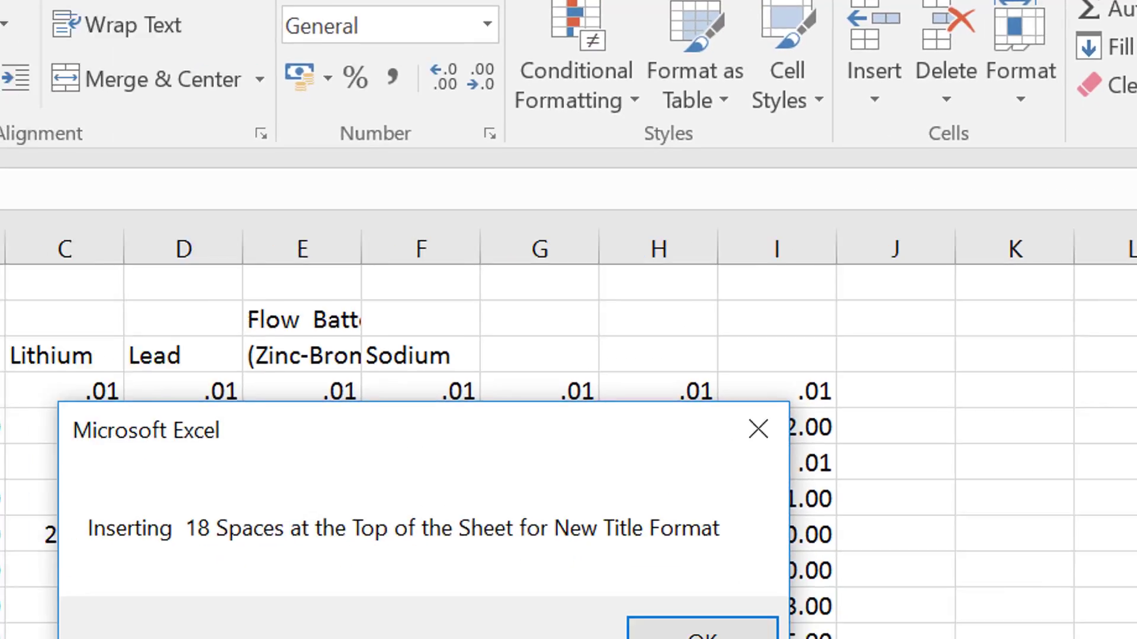
{"action": "key", "text": "Return"}
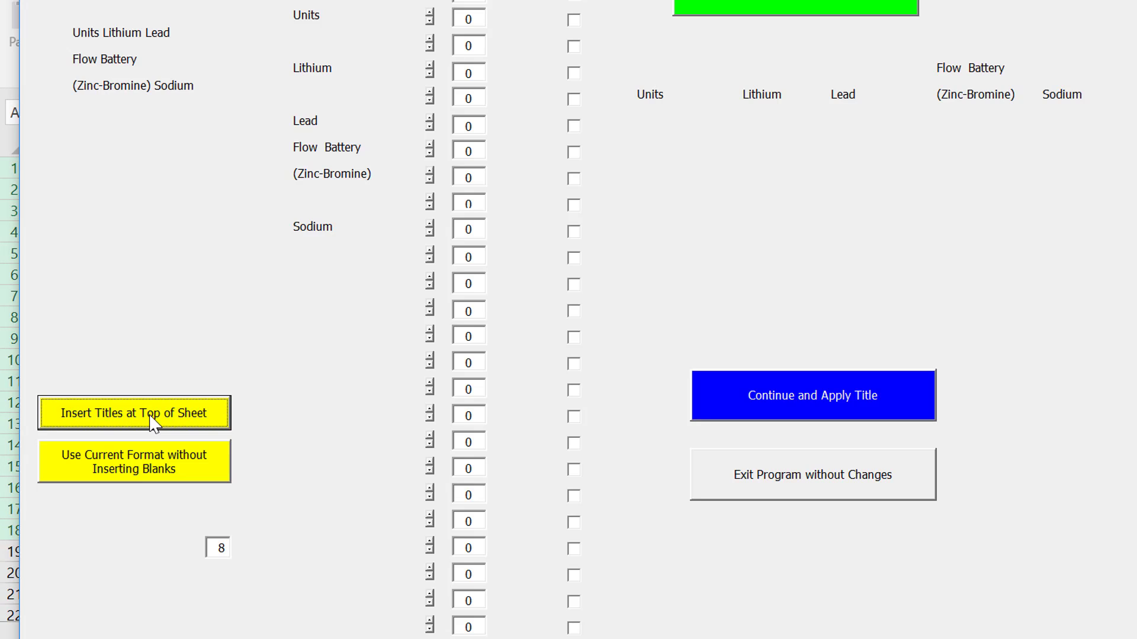
{"action": "left_click", "coordinate": [736, 401]}
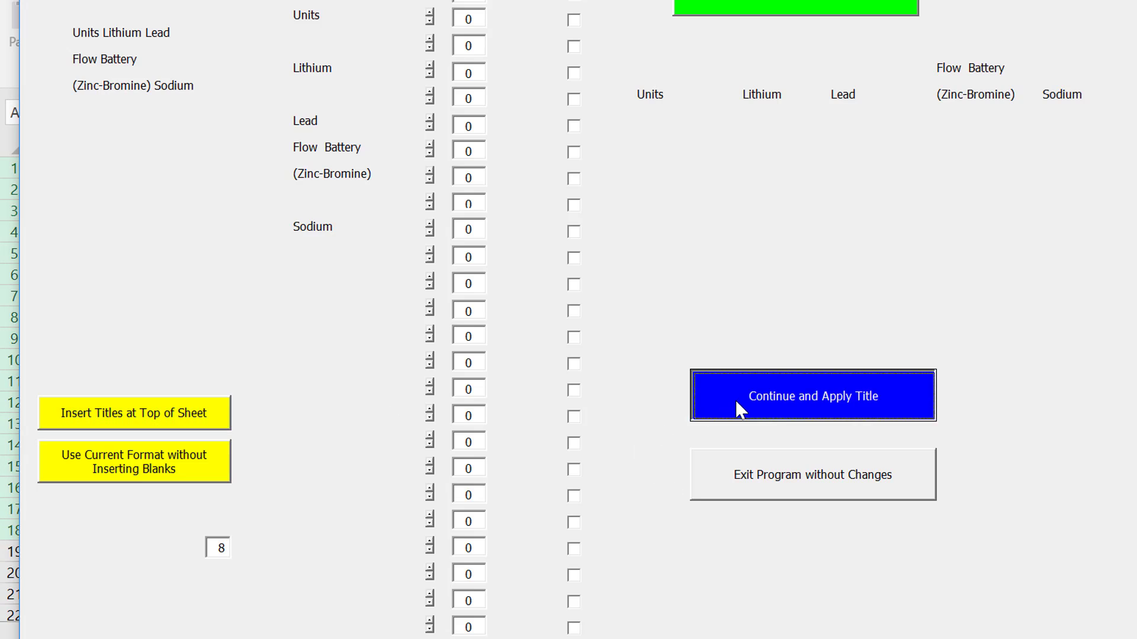
{"action": "left_click", "coordinate": [837, 481]}
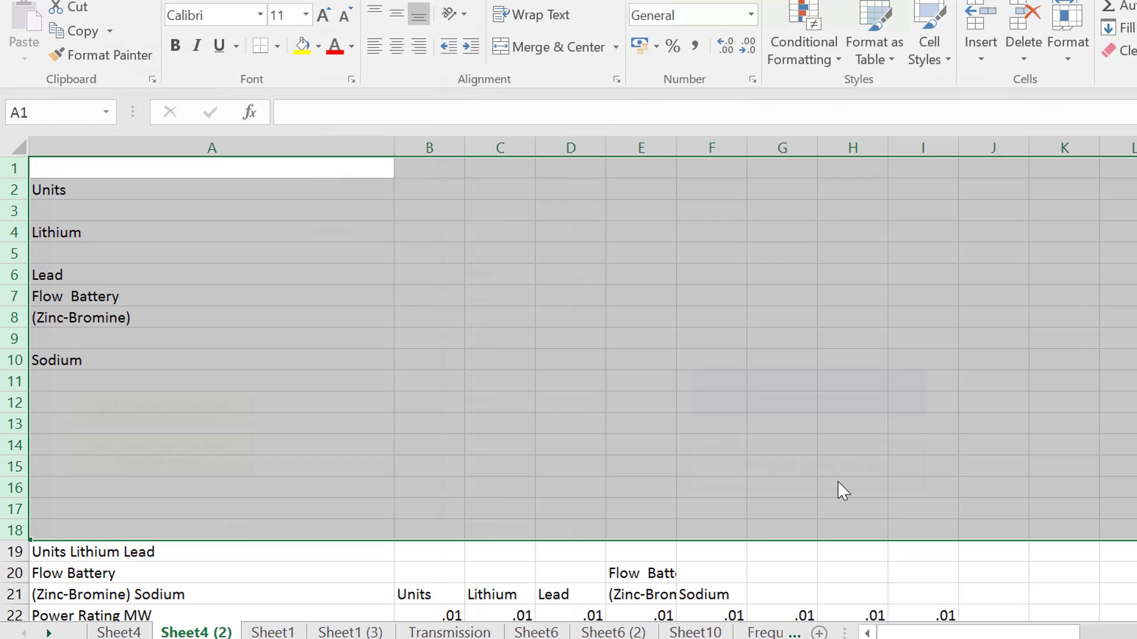
Review the applied column titles in rows 20 and 21 together with the data rows beneath them
{"action": "left_click", "coordinate": [872, 337]}
{"action": "key", "text": "Return"}
{"action": "key", "text": "Down"}
{"action": "key", "text": "Down"}
{"action": "key", "text": "Down"}
{"action": "key", "text": "Down"}
{"action": "key", "text": "Down"}
{"action": "key", "text": "Down"}
{"action": "key", "text": "Down"}
{"action": "key", "text": "Down"}
{"action": "key", "text": "Down"}
{"action": "key", "text": "Down"}
{"action": "key", "text": "Down"}
{"action": "key", "text": "Down"}
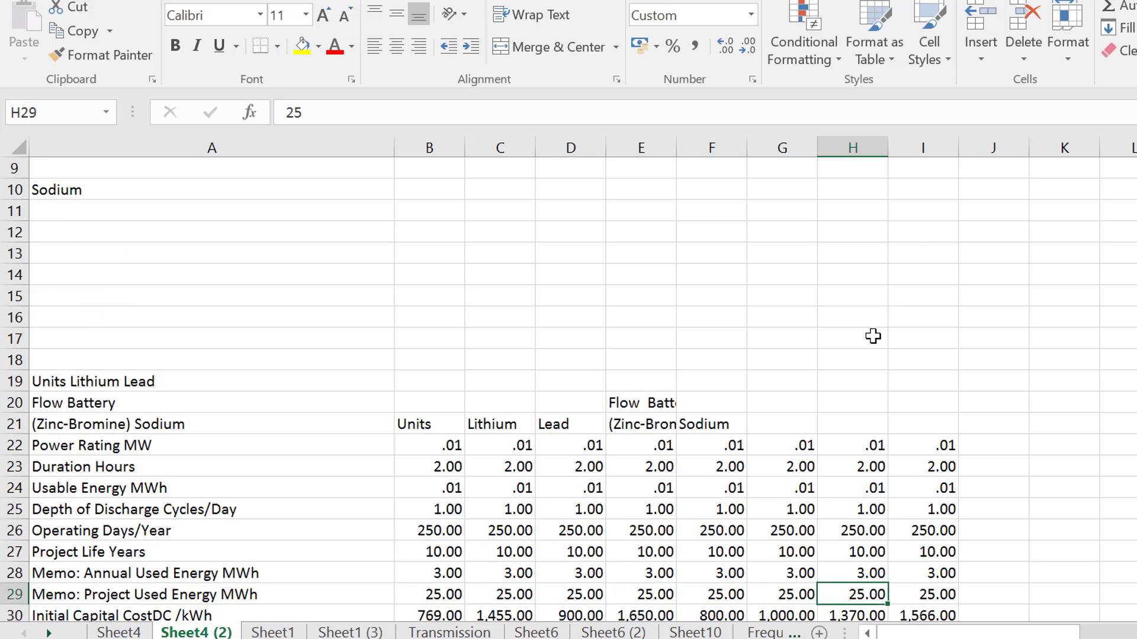
{"action": "key", "text": "Down"}
{"action": "key", "text": "Down"}
{"action": "key", "text": "Up"}
{"action": "key", "text": "Up"}
{"action": "key", "text": "Up"}
{"action": "key", "text": "Up"}
{"action": "key", "text": "Up"}
{"action": "key", "text": "Up"}
{"action": "key", "text": "Up"}
{"action": "key", "text": "Up"}
{"action": "key", "text": "Up"}
{"action": "key", "text": "Up"}
{"action": "key", "text": "Up"}
{"action": "key", "text": "Up"}
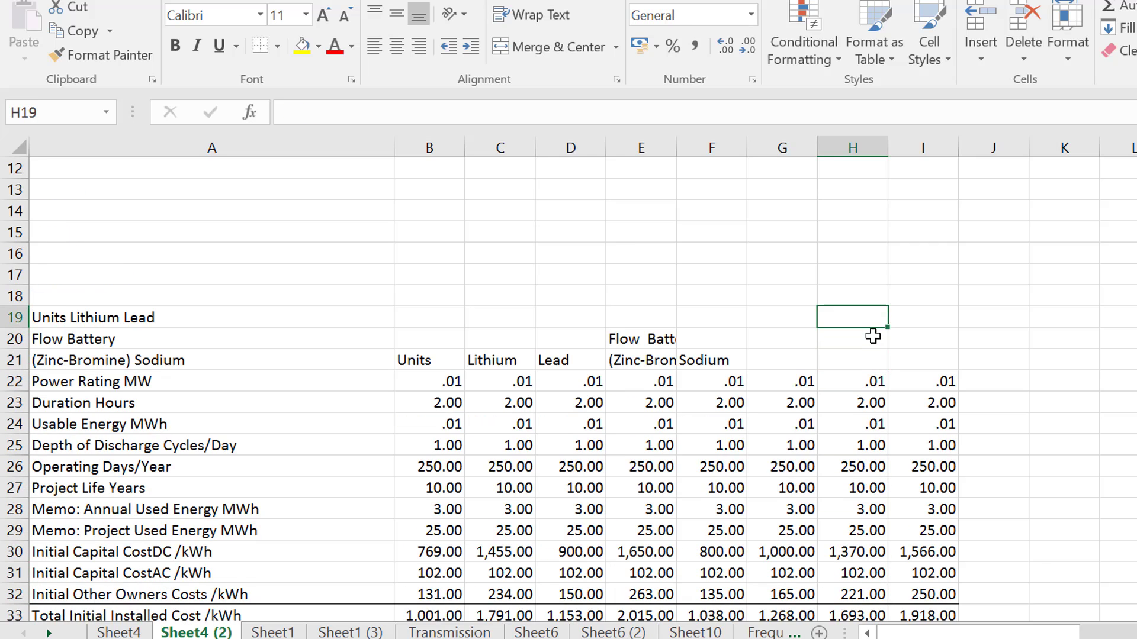
{"action": "key", "text": "Left"}
{"action": "key", "text": "Left"}
{"action": "key", "text": "Left"}
{"action": "key", "text": "Down"}
{"action": "key", "text": "Down"}
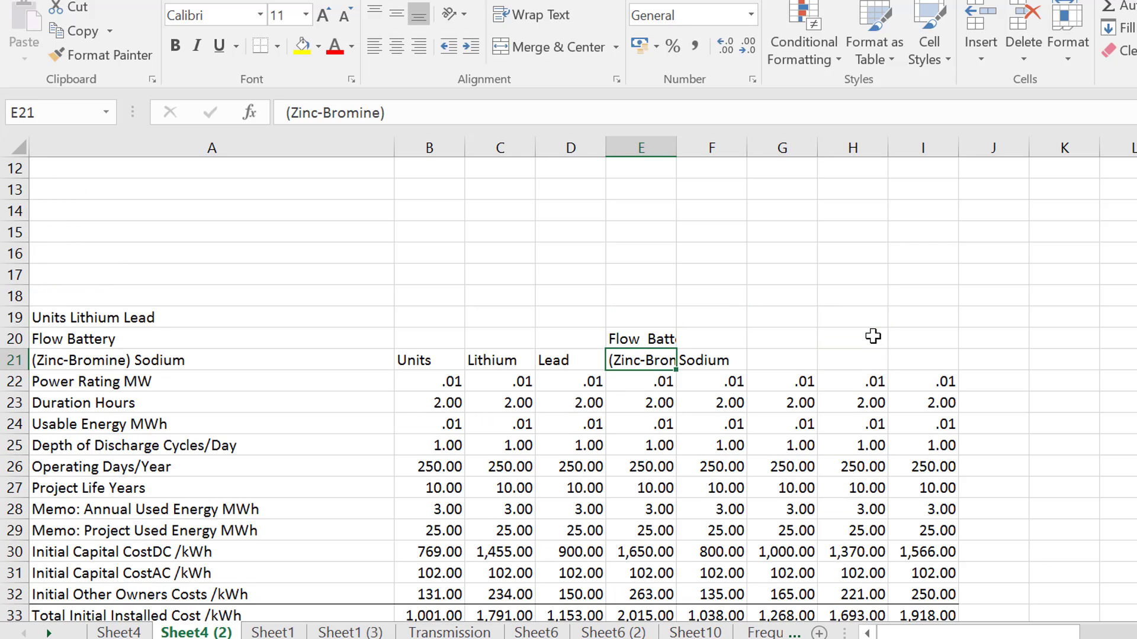
{"action": "key", "text": "Right"}
{"action": "key", "text": "Left"}
{"action": "key", "text": "Left"}
{"action": "key", "text": "Left"}
{"action": "key", "text": "Up"}
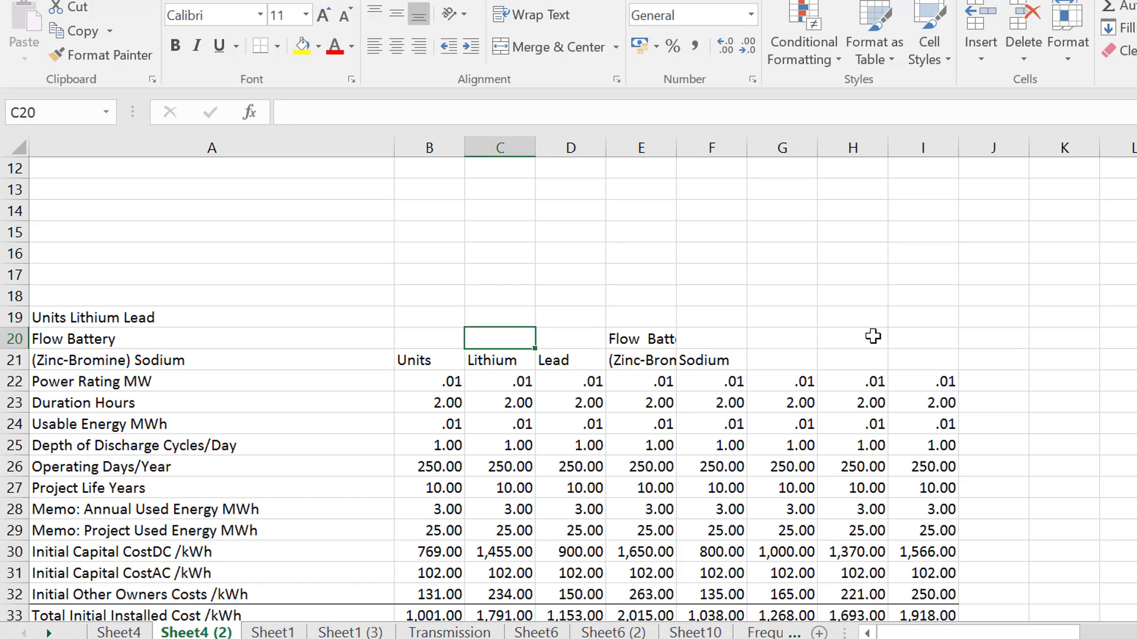
Examine the original titles in A19:A21 and compare them with the inserted title list in A1:A10
{"action": "key", "text": "Left"}
{"action": "key", "text": "Left"}
{"action": "key", "text": "Up"}
{"action": "key", "text": "shift+Down"}
{"action": "key", "text": "shift+Down"}
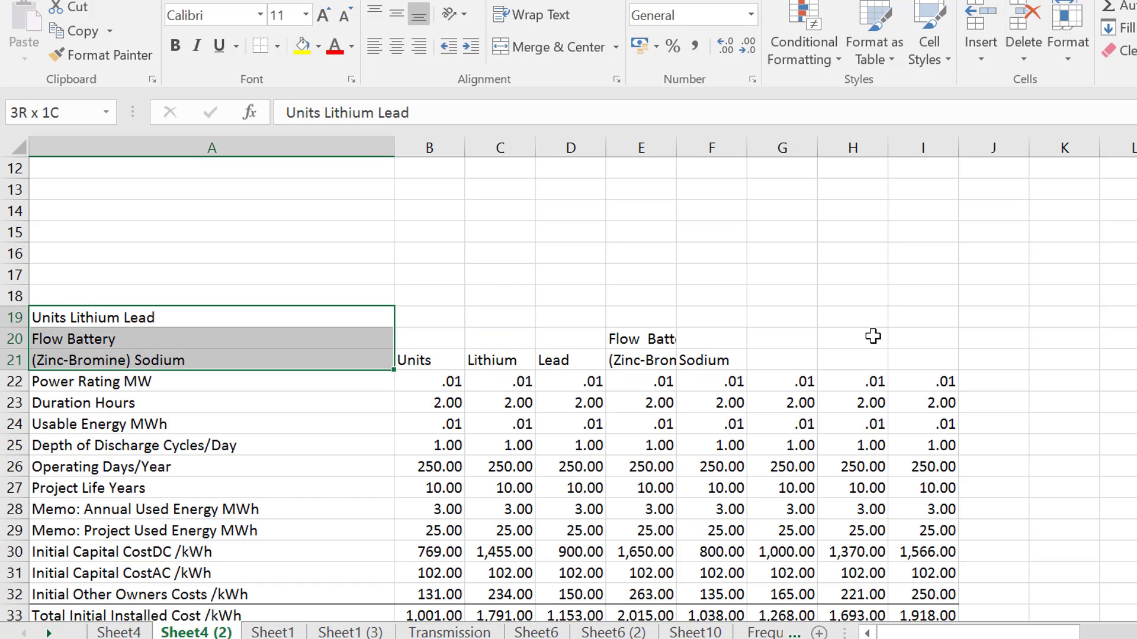
{"action": "key", "text": "Up"}
{"action": "scroll", "coordinate": [874, 337], "scroll_direction": "up", "scroll_amount": 4}
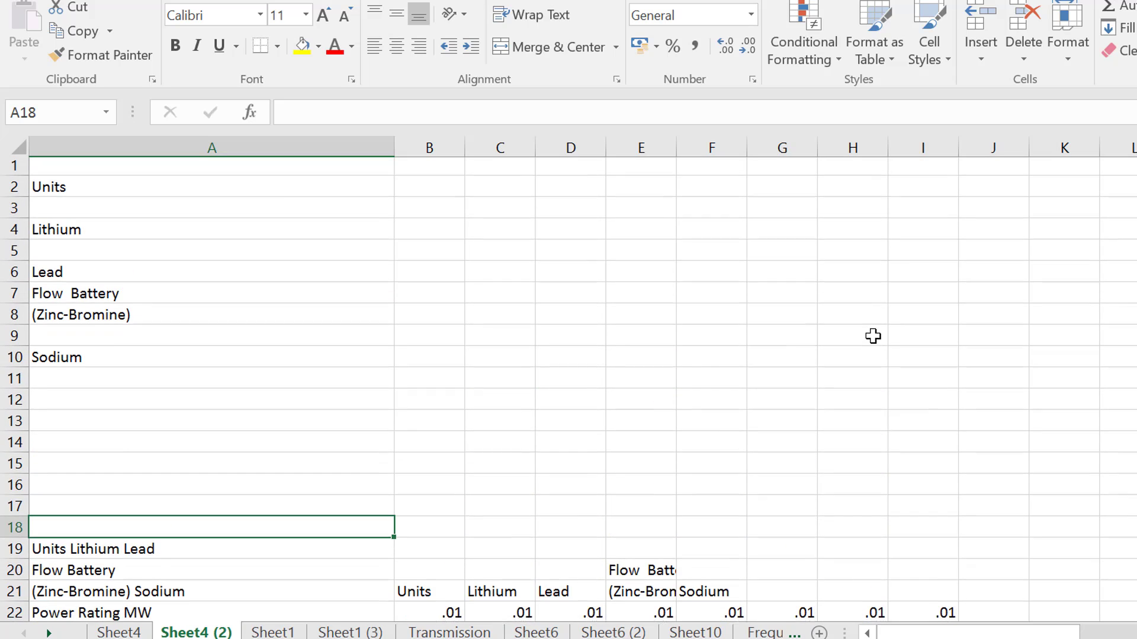
{"action": "key", "text": "Up"}
{"action": "key", "text": "Up"}
{"action": "key", "text": "Up"}
{"action": "key", "text": "Up"}
{"action": "key", "text": "Up"}
{"action": "key", "text": "Up"}
{"action": "key", "text": "Up"}
{"action": "key", "text": "Up"}
{"action": "key", "text": "Up"}
{"action": "key", "text": "Up"}
{"action": "key", "text": "Up"}
{"action": "key", "text": "Up"}
{"action": "key", "text": "Up"}
{"action": "key", "text": "Up"}
{"action": "key", "text": "Up"}
{"action": "key", "text": "Up"}
{"action": "key", "text": "Up"}
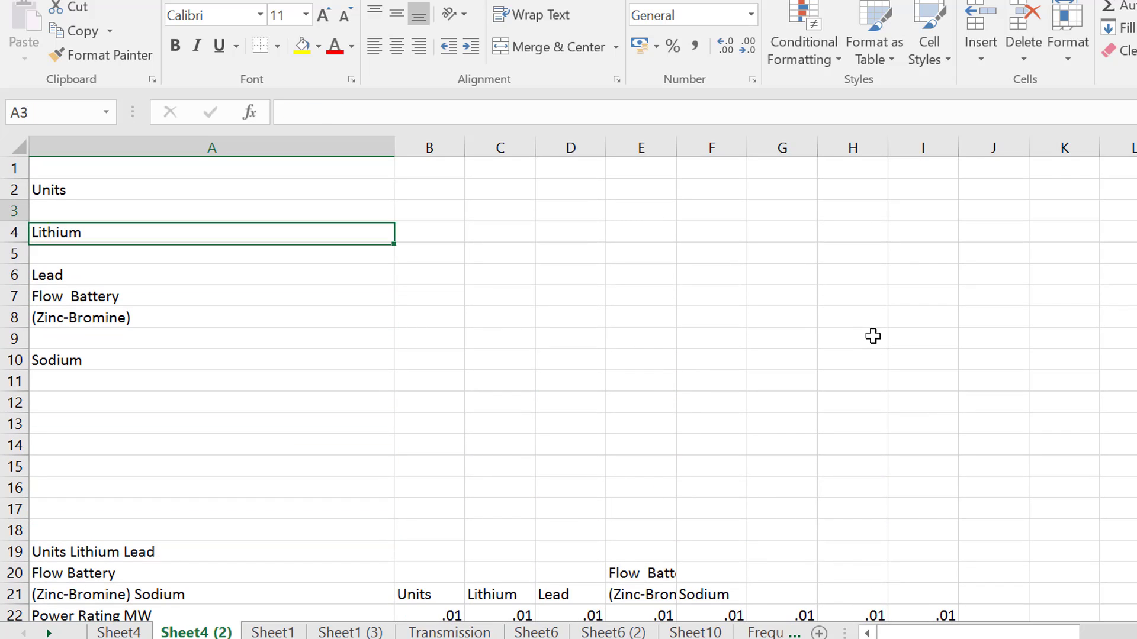
{"action": "key", "text": "Down"}
{"action": "key", "text": "Down"}
{"action": "key", "text": "Down"}
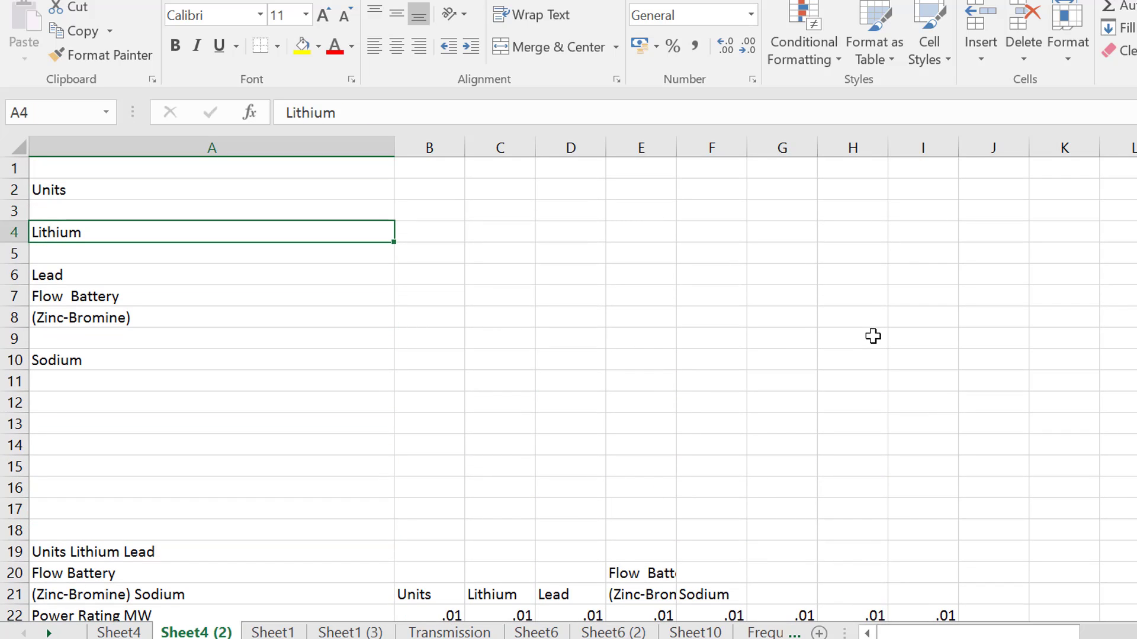
{"action": "key", "text": "Up"}
{"action": "key", "text": "Down"}
{"action": "key", "text": "Down"}
{"action": "key", "text": "Down"}
{"action": "key", "text": "Down"}
{"action": "key", "text": "Down"}
{"action": "key", "text": "Down"}
{"action": "key", "text": "Down"}
{"action": "key", "text": "Down"}
{"action": "key", "text": "Down"}
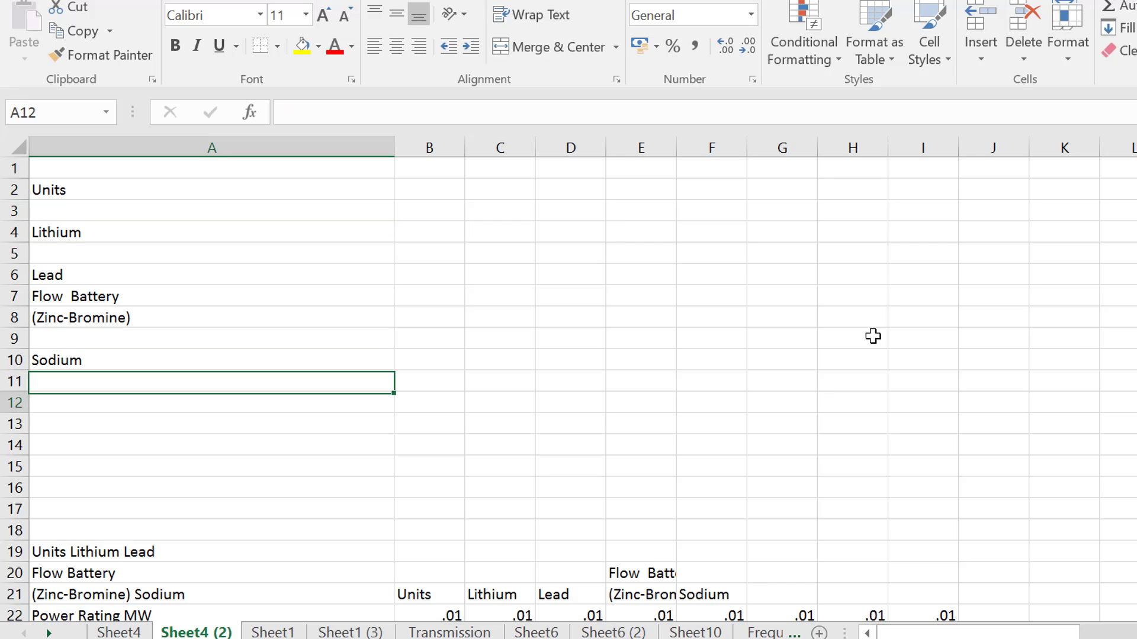
Clear the original titles from cells A19:A21 above the row labels
{"action": "key", "text": "Down"}
{"action": "key", "text": "Down"}
{"action": "key", "text": "Down"}
{"action": "key", "text": "Down"}
{"action": "key", "text": "Down"}
{"action": "key", "text": "Down"}
{"action": "key", "text": "Down"}
{"action": "key", "text": "Down"}
{"action": "key", "text": "Down"}
{"action": "key", "text": "Down"}
{"action": "key", "text": "Down"}
{"action": "key", "text": "Down"}
{"action": "key", "text": "Down"}
{"action": "key", "text": "Down"}
{"action": "key", "text": "Down"}
{"action": "key", "text": "Down"}
{"action": "key", "text": "Down"}
{"action": "key", "text": "Down"}
{"action": "key", "text": "Down"}
{"action": "key", "text": "Down"}
{"action": "key", "text": "Up"}
{"action": "key", "text": "Up"}
{"action": "key", "text": "Up"}
{"action": "key", "text": "Up"}
{"action": "key", "text": "Up"}
{"action": "key", "text": "Up"}
{"action": "key", "text": "Up"}
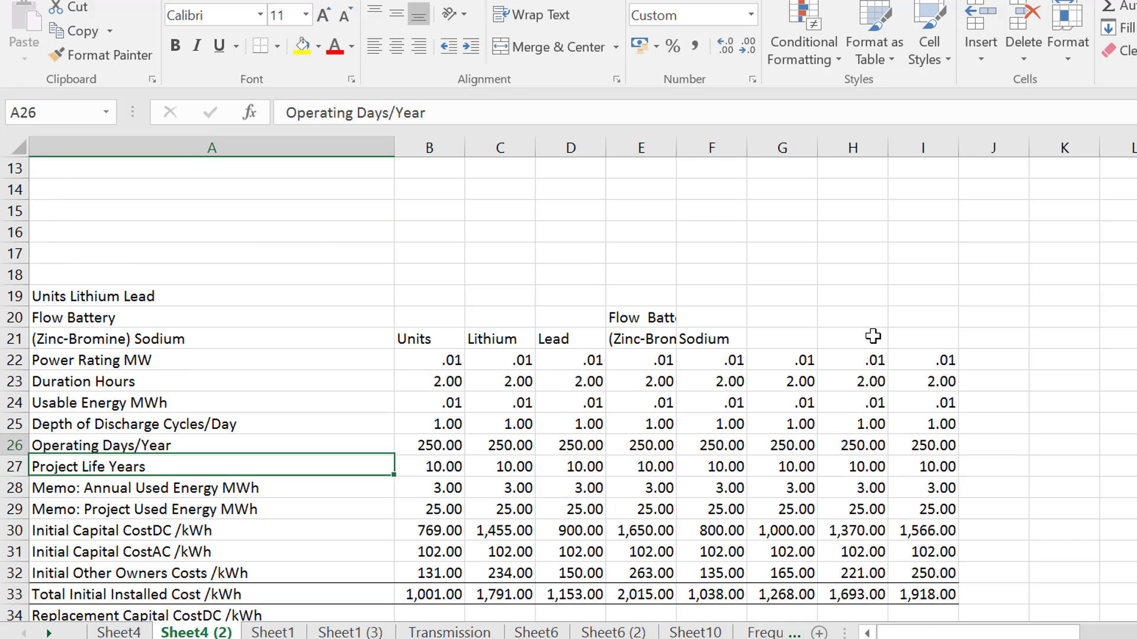
{"action": "key", "text": "Up"}
{"action": "key", "text": "Up"}
{"action": "key", "text": "Up"}
{"action": "key", "text": "Up"}
{"action": "key", "text": "Up"}
{"action": "key", "text": "Up"}
{"action": "key", "text": "Right"}
{"action": "key", "text": "shift+Down"}
{"action": "key", "text": "shift+Right"}
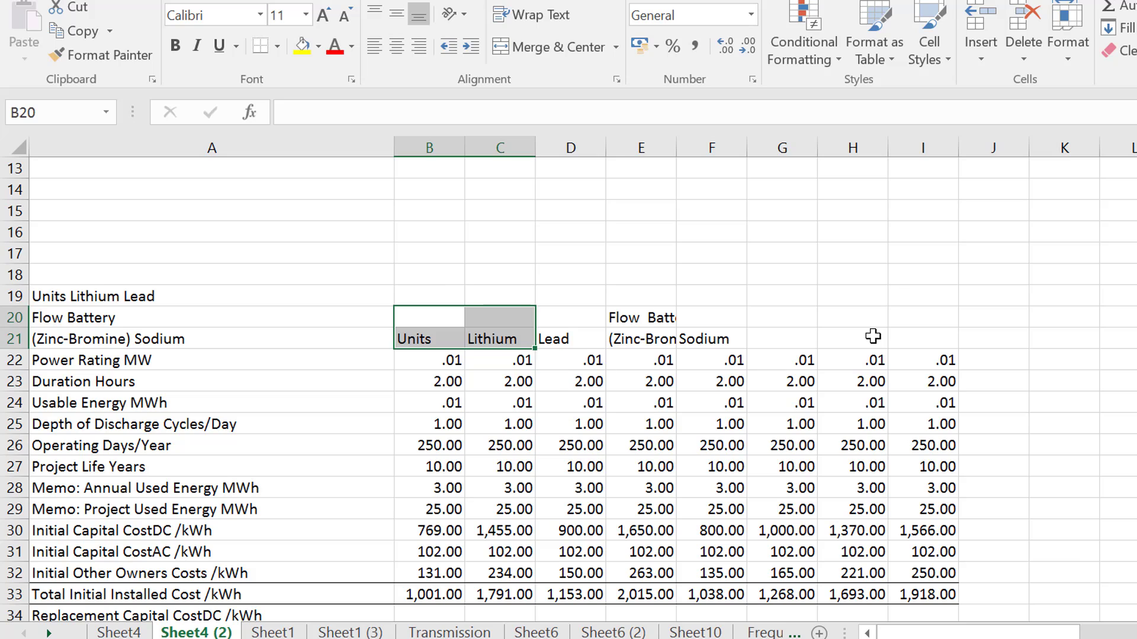
{"action": "key", "text": "Left"}
{"action": "key", "text": "Up"}
{"action": "key", "text": "shift+Down"}
{"action": "key", "text": "shift+Down"}
{"action": "key", "text": "Delete"}
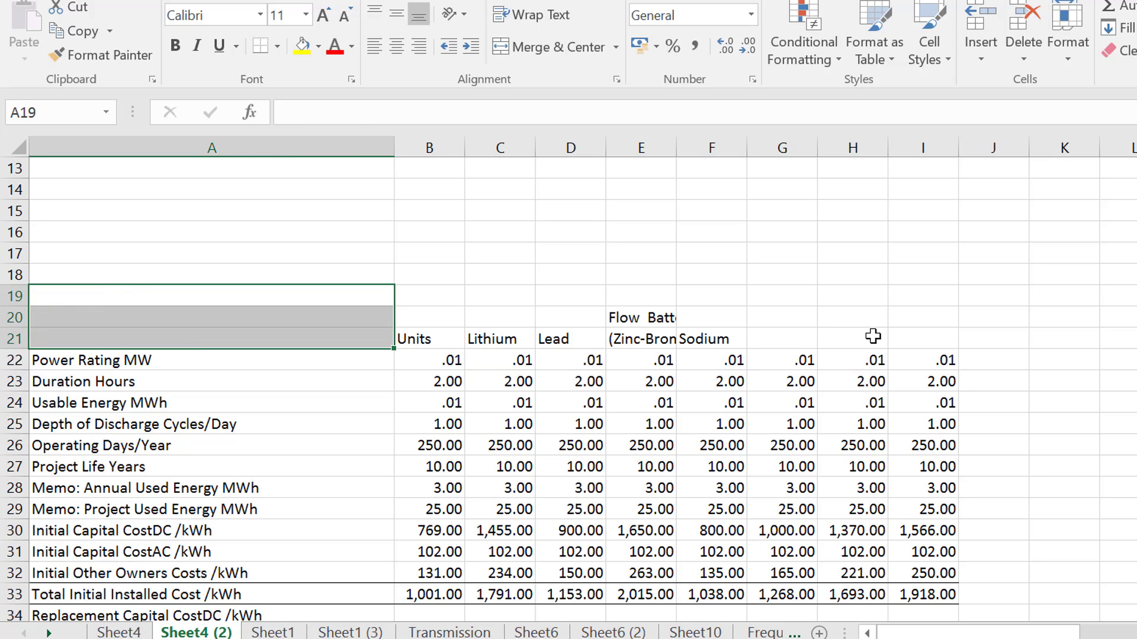
Move the Units title from B21 to A21, above the row labels
{"action": "key", "text": "Right"}
{"action": "key", "text": "Down"}
{"action": "key", "text": "Up"}
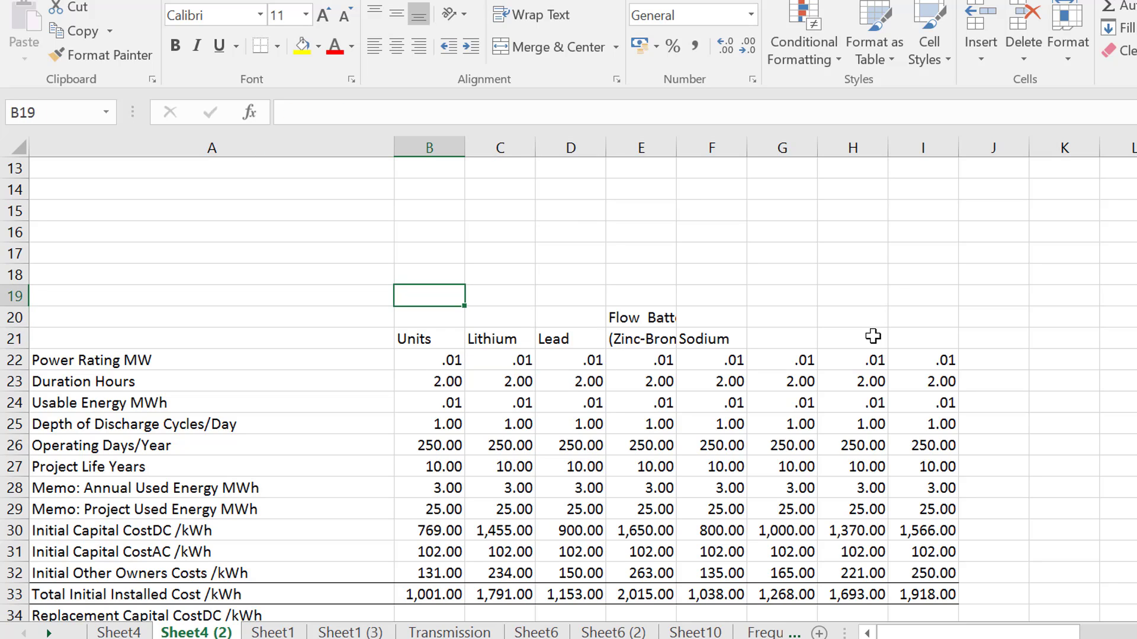
{"action": "key", "text": "Down"}
{"action": "key", "text": "Down"}
{"action": "key", "text": "ctrl+x"}
{"action": "key", "text": "Left"}
{"action": "key", "text": "ctrl+v"}
Move the Lithium, Lead, Flow Battery and Sodium titles in C20:F21 one column back, starting at B20
{"action": "key", "text": "Right"}
{"action": "key", "text": "Right"}
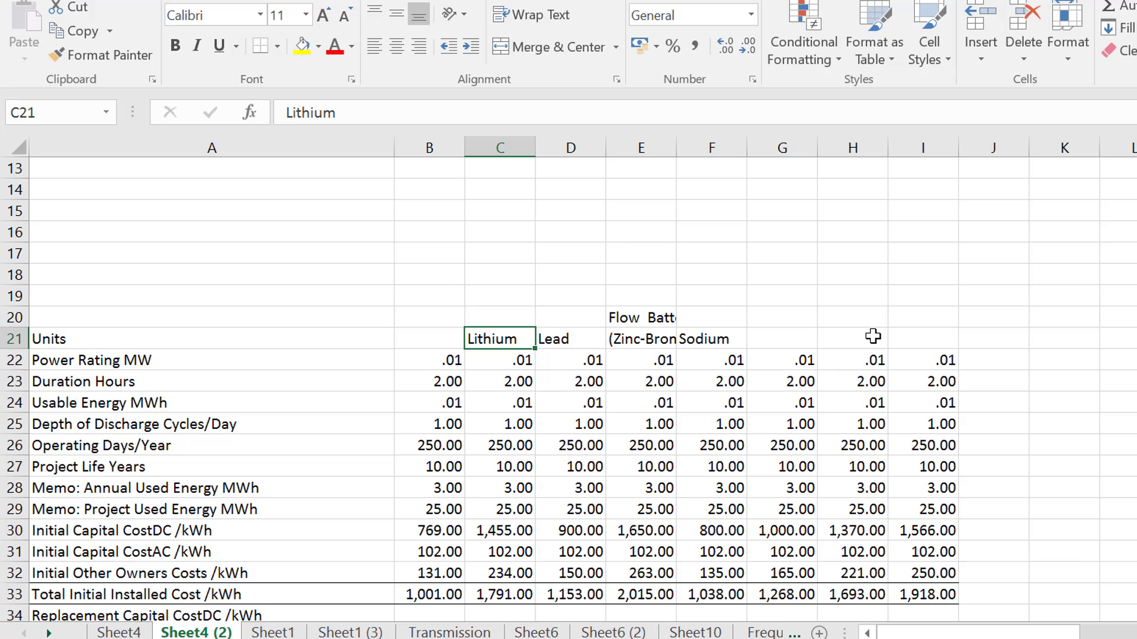
{"action": "key", "text": "Up"}
{"action": "key", "text": "shift+Down"}
{"action": "key", "text": "shift+Right"}
{"action": "key", "text": "shift+Right"}
{"action": "key", "text": "shift+Right"}
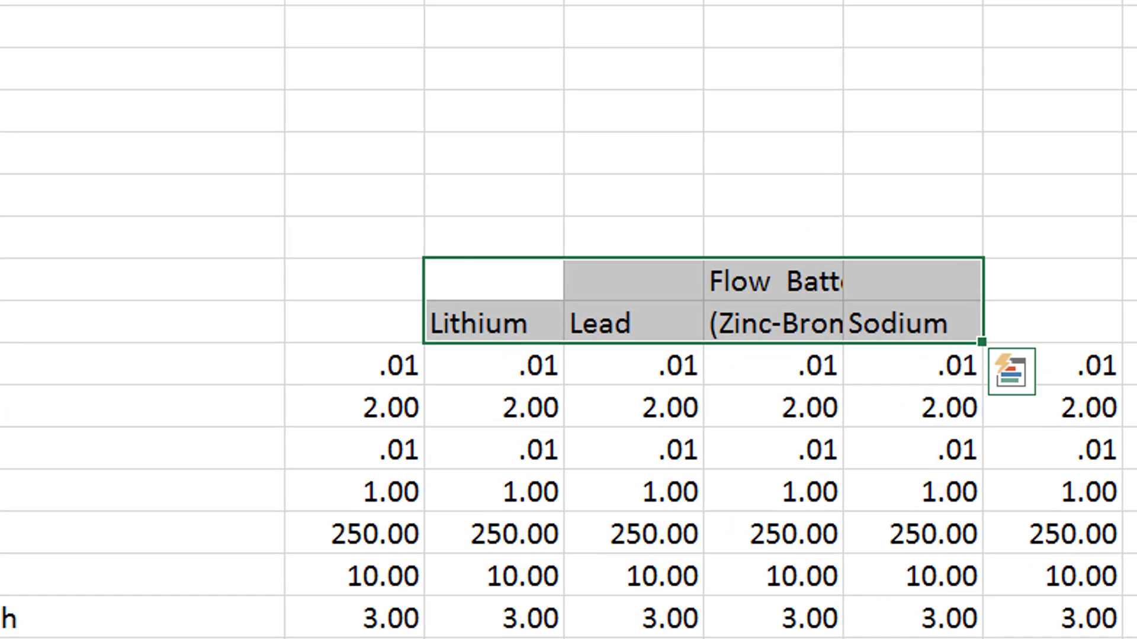
{"action": "key", "text": "ctrl+x"}
{"action": "key", "text": "Left"}
{"action": "key", "text": "ctrl+v"}
Move the Lead, Flow Battery and Sodium titles in C20:E21 one column over, starting at D20
{"action": "key", "text": "Right"}
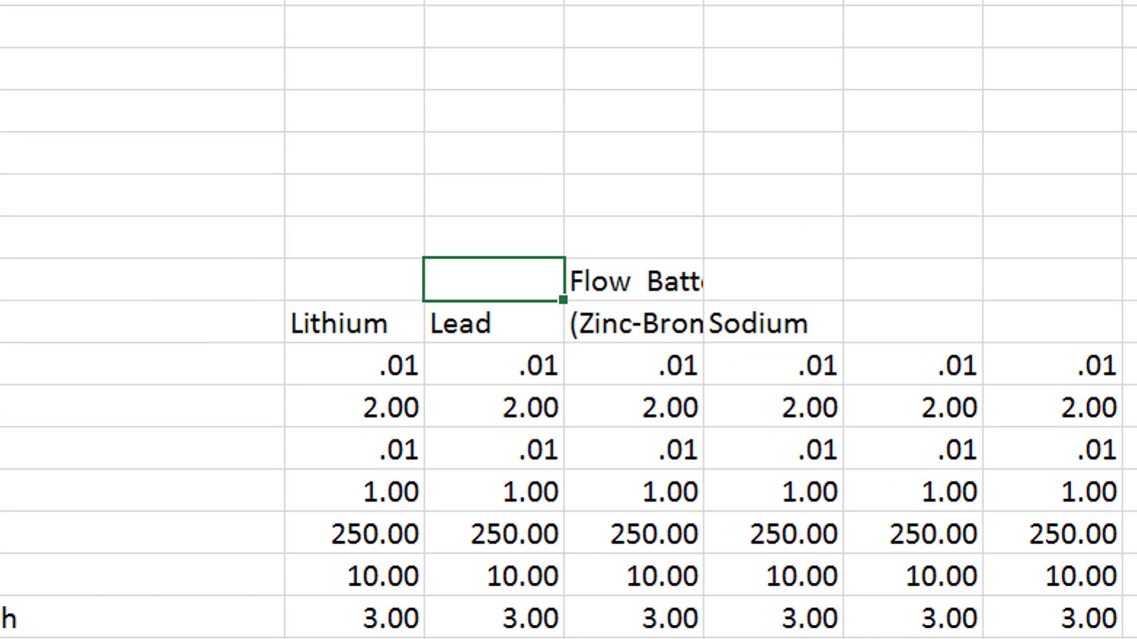
{"action": "key", "text": "shift+Down"}
{"action": "key", "text": "shift+Right"}
{"action": "key", "text": "shift+Right"}
{"action": "key", "text": "ctrl+x"}
{"action": "key", "text": "Right"}
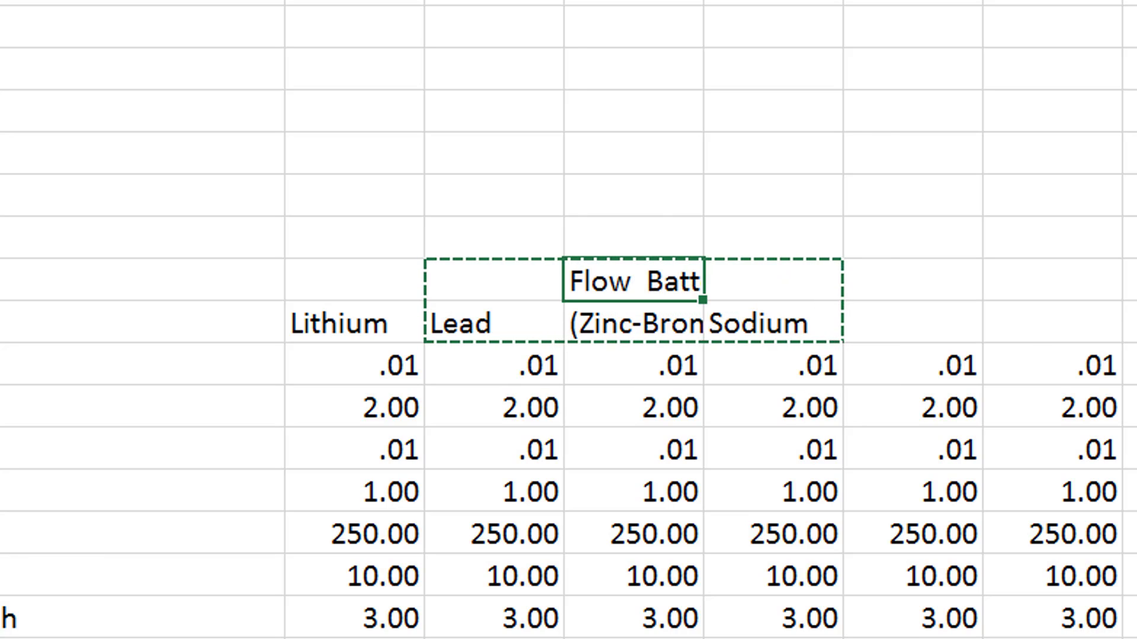
{"action": "key", "text": "ctrl+v"}
Move the Flow Battery (Zinc-Bromine) and Sodium titles in E20:F21 one column over, starting at F20
{"action": "key", "text": "Right"}
{"action": "key", "text": "shift+Down"}
{"action": "key", "text": "shift+Right"}
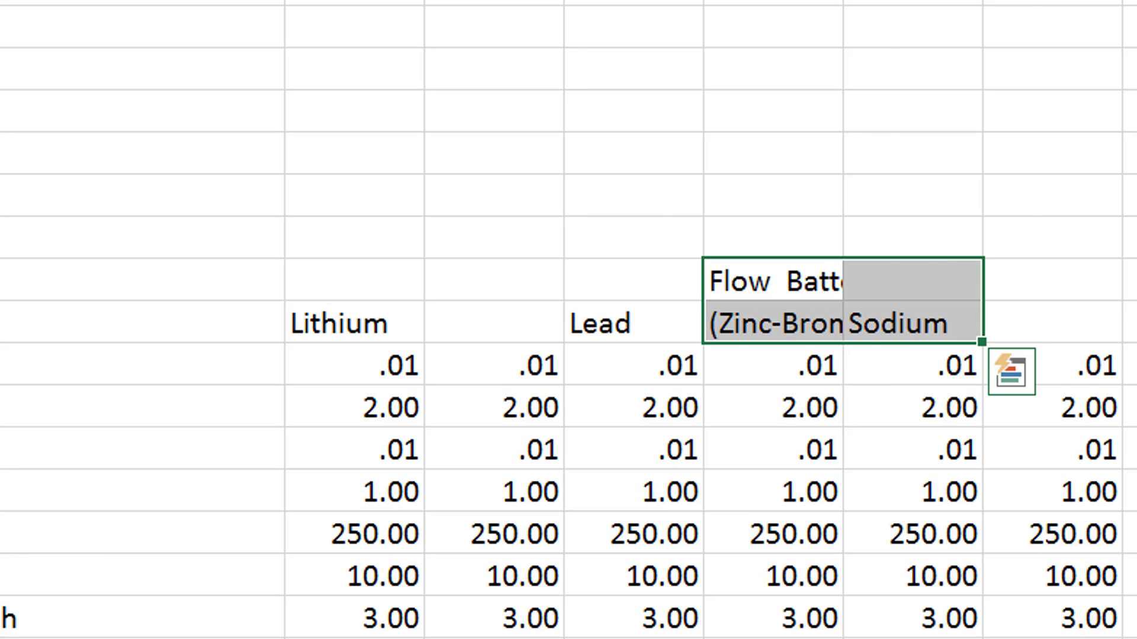
{"action": "key", "text": "ctrl+x"}
{"action": "key", "text": "Right"}
{"action": "key", "text": "ctrl+v"}
Move the Sodium title from G21 to H21
{"action": "key", "text": "Right"}
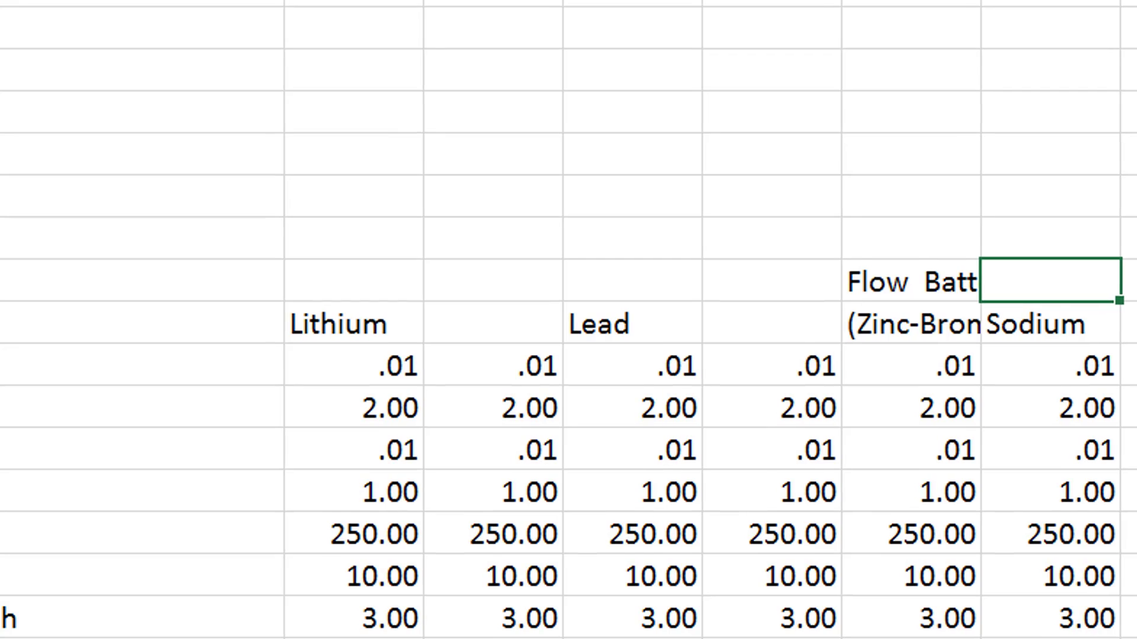
{"action": "key", "text": "Down"}
{"action": "key", "text": "ctrl+x"}
{"action": "key", "text": "Right"}
{"action": "key", "text": "ctrl+v"}
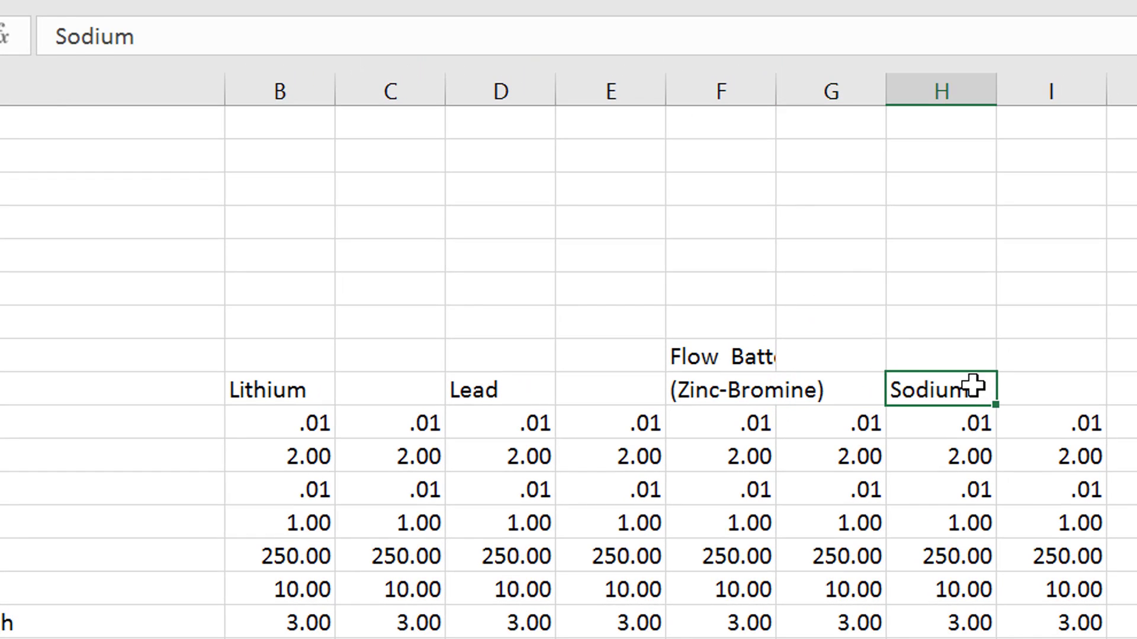
{"action": "key", "text": "Down"}
{"action": "key", "text": "Left"}
{"action": "key", "text": "Left"}
{"action": "key", "text": "Left"}
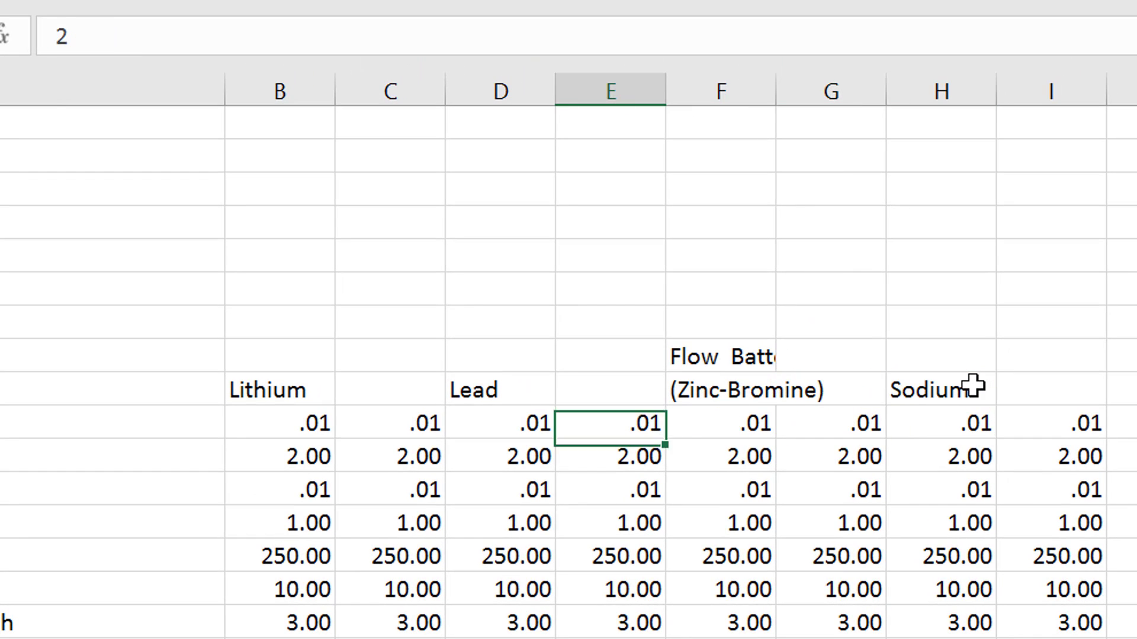
Review the re-formatted residential figures from the battery titles down to the Levelized Cost of Storage row
{"action": "key", "text": "Down"}
{"action": "key", "text": "Down"}
{"action": "key", "text": "Down"}
{"action": "key", "text": "Down"}
{"action": "key", "text": "Down"}
{"action": "key", "text": "Down"}
{"action": "key", "text": "Down"}
{"action": "key", "text": "Down"}
{"action": "key", "text": "Left"}
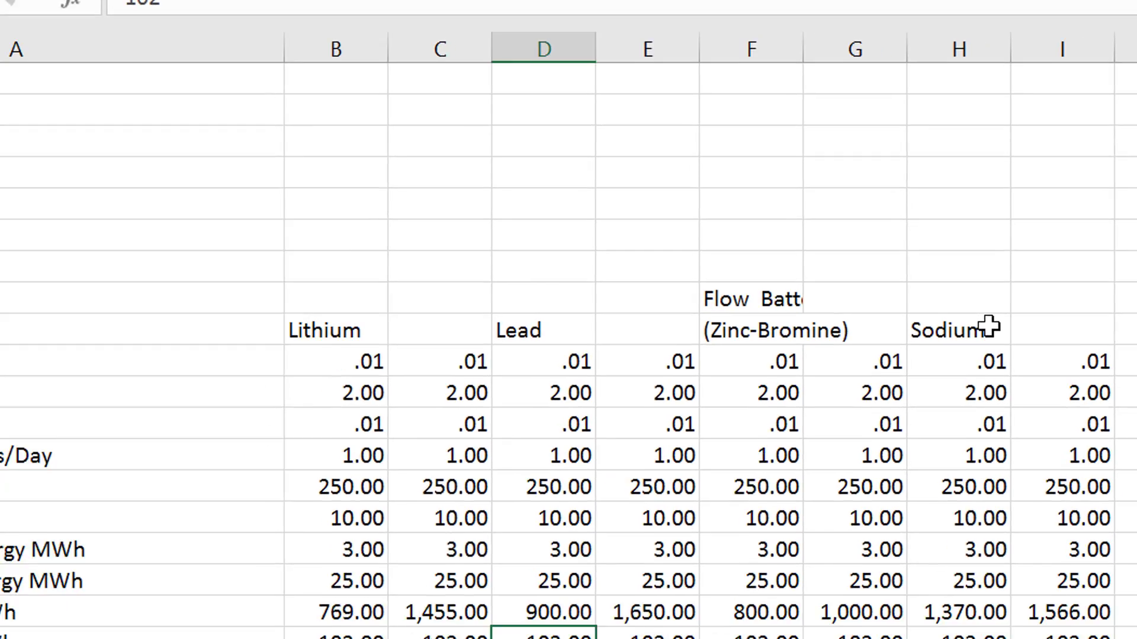
{"action": "key", "text": "Up"}
{"action": "key", "text": "Left"}
{"action": "key", "text": "Left"}
{"action": "key", "text": "Down"}
{"action": "key", "text": "Down"}
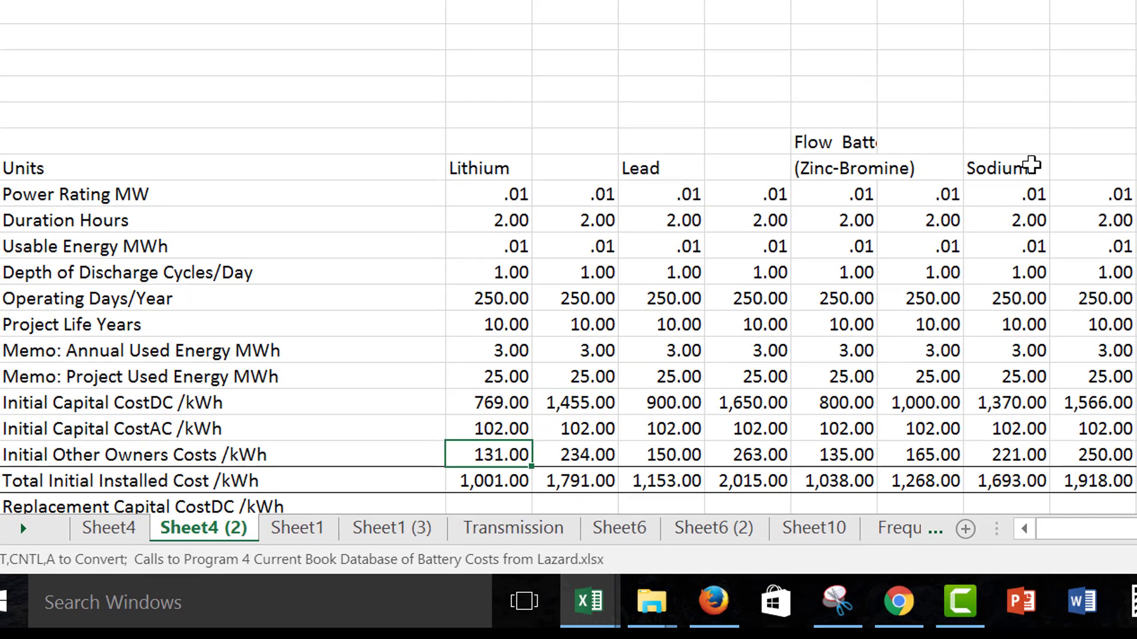
{"action": "key", "text": "Up"}
{"action": "key", "text": "Down"}
{"action": "key", "text": "Down"}
{"action": "key", "text": "Down"}
{"action": "key", "text": "Down"}
{"action": "key", "text": "Down"}
{"action": "key", "text": "Down"}
{"action": "key", "text": "Down"}
{"action": "key", "text": "Down"}
{"action": "key", "text": "Down"}
{"action": "key", "text": "Down"}
{"action": "key", "text": "Down"}
{"action": "key", "text": "Down"}
{"action": "key", "text": "Down"}
{"action": "key", "text": "Down"}
{"action": "key", "text": "Down"}
{"action": "key", "text": "Down"}
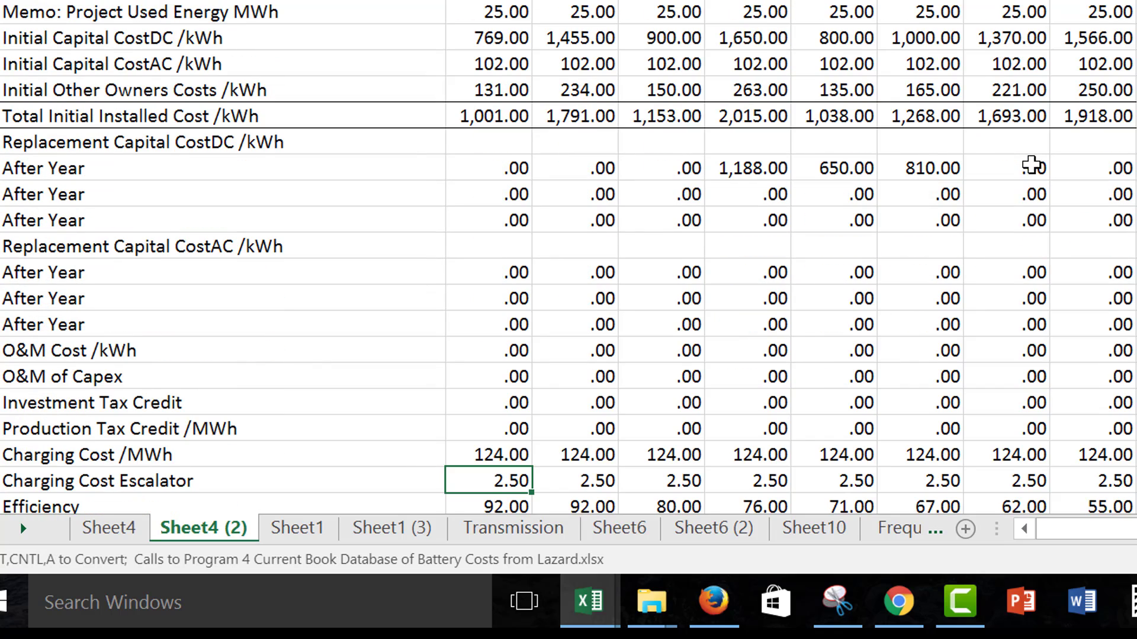
{"action": "key", "text": "Down"}
{"action": "key", "text": "Down"}
{"action": "key", "text": "Down"}
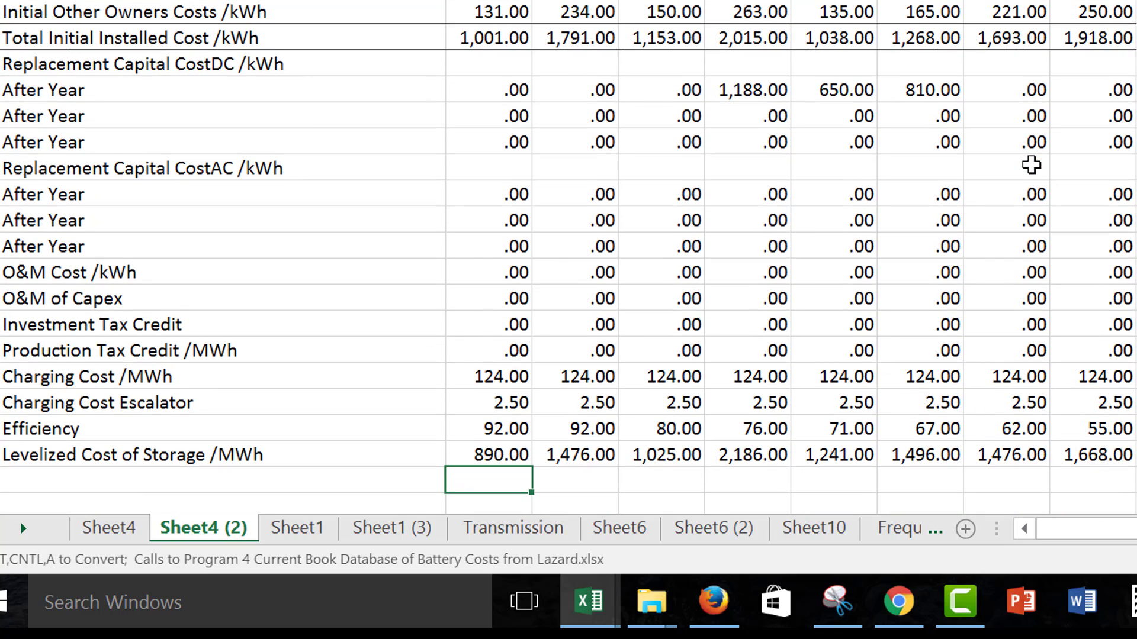
{"action": "key", "text": "Up"}
{"action": "key", "text": "Up"}
{"action": "key", "text": "Up"}
{"action": "key", "text": "Up"}
{"action": "key", "text": "Up"}
{"action": "key", "text": "Up"}
{"action": "key", "text": "Up"}
{"action": "key", "text": "Up"}
{"action": "key", "text": "Up"}
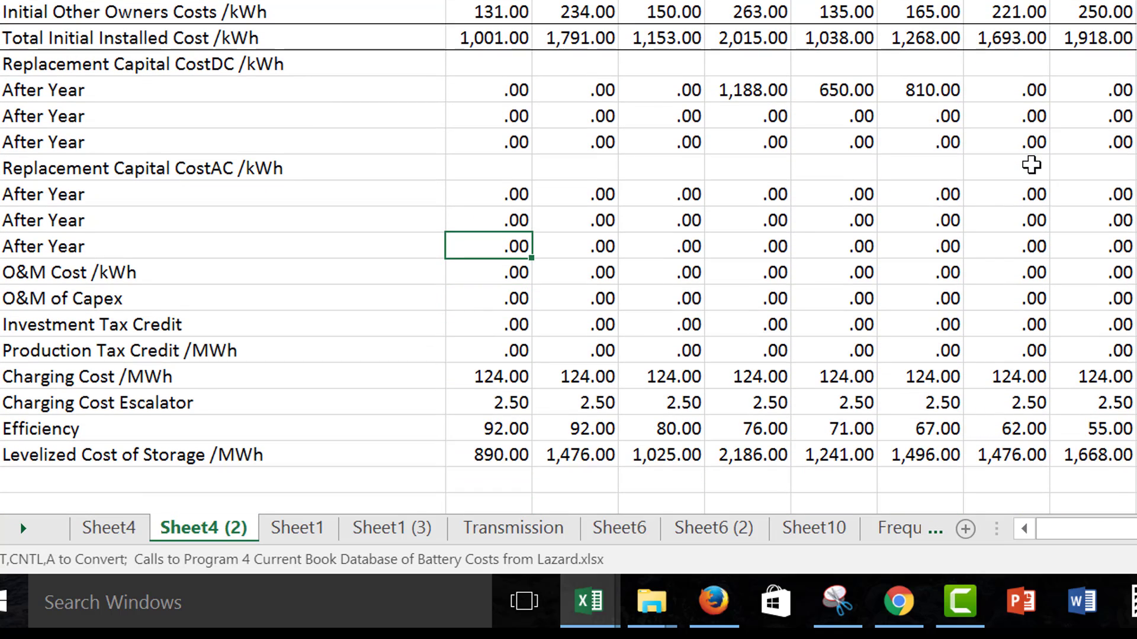
{"action": "key", "text": "Up"}
{"action": "key", "text": "Up"}
{"action": "key", "text": "Up"}
{"action": "key", "text": "Up"}
{"action": "key", "text": "Up"}
{"action": "key", "text": "Up"}
{"action": "key", "text": "Up"}
{"action": "key", "text": "Up"}
{"action": "key", "text": "Up"}
{"action": "key", "text": "Up"}
{"action": "key", "text": "Up"}
{"action": "key", "text": "Up"}
{"action": "key", "text": "Up"}
{"action": "key", "text": "Up"}
{"action": "key", "text": "Up"}
{"action": "key", "text": "Up"}
{"action": "key", "text": "Up"}
{"action": "key", "text": "Up"}
{"action": "key", "text": "Up"}
{"action": "key", "text": "Up"}
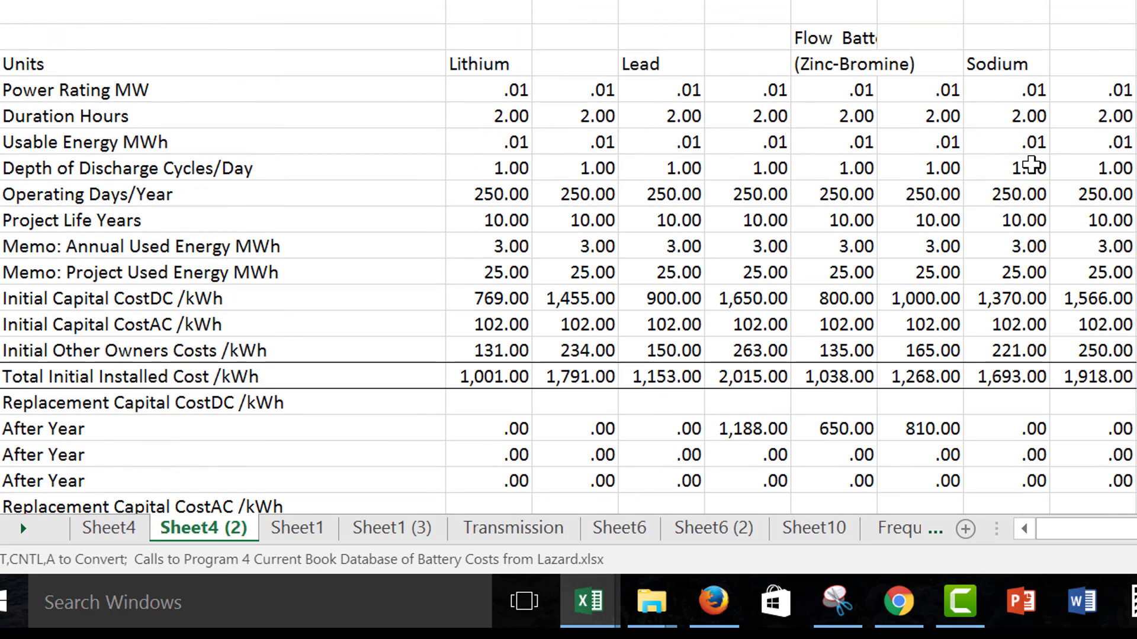
{"action": "key", "text": "Down"}
{"action": "key", "text": "Down"}
{"action": "key", "text": "Down"}
{"action": "key", "text": "Down"}
{"action": "key", "text": "Up"}
{"action": "key", "text": "Up"}
{"action": "key", "text": "Up"}
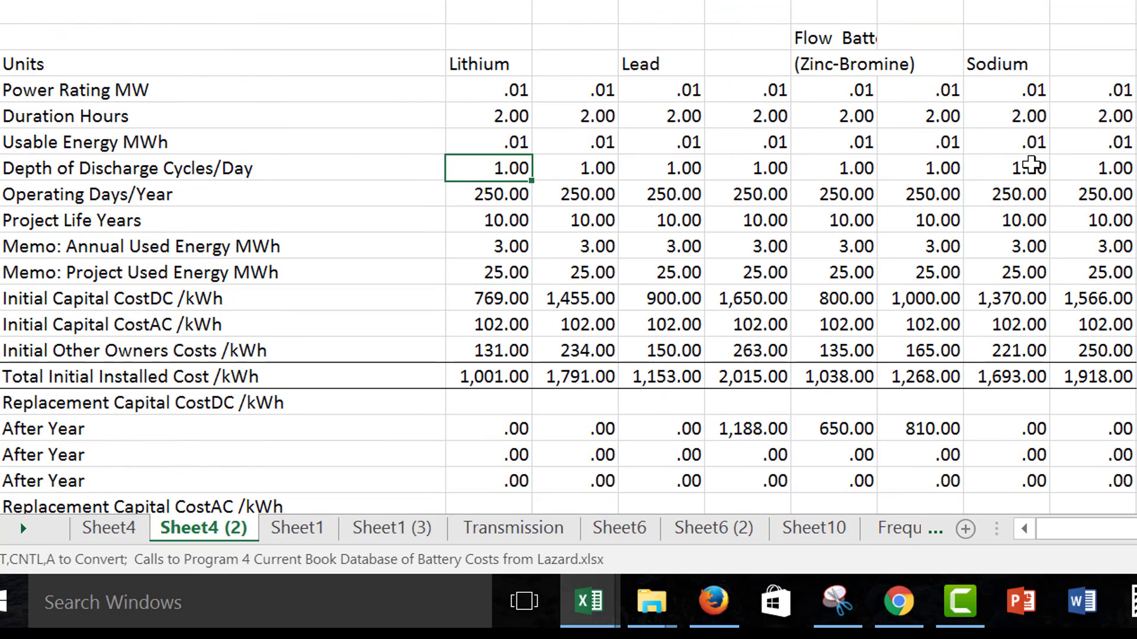
Insert a blank row between the battery titles and the Power Rating MW row
{"action": "key", "text": "Up"}
{"action": "key", "text": "Up"}
{"action": "key", "text": "Up"}
{"action": "key", "text": "shift+space"}
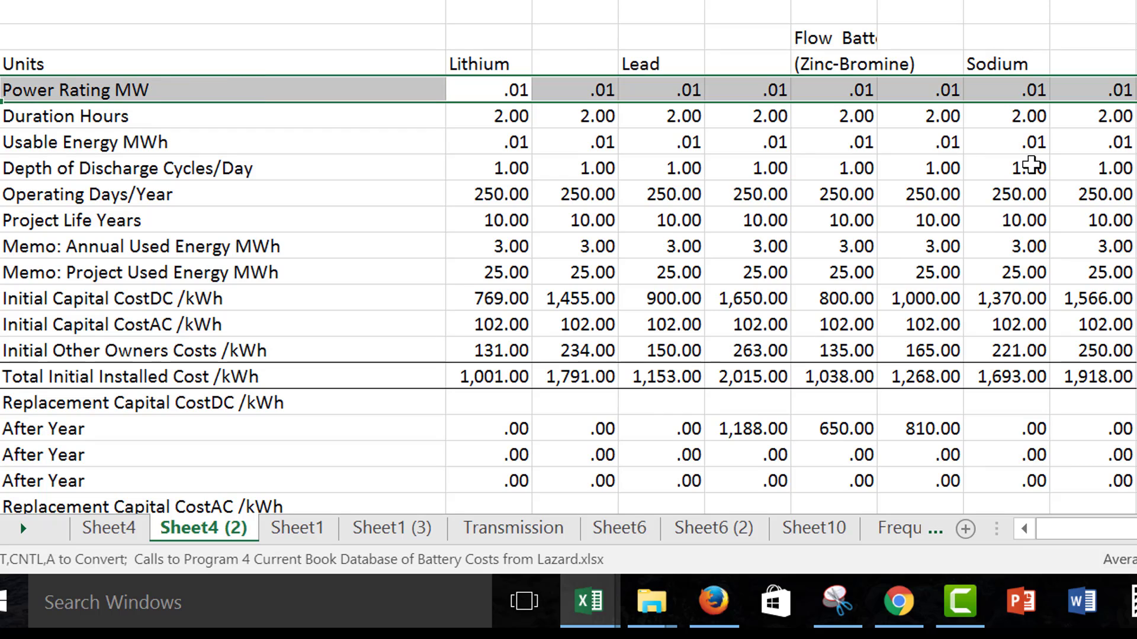
{"action": "key", "text": "ctrl+shift+plus"}
{"action": "key", "text": "Right"}
{"action": "key", "text": "Left"}
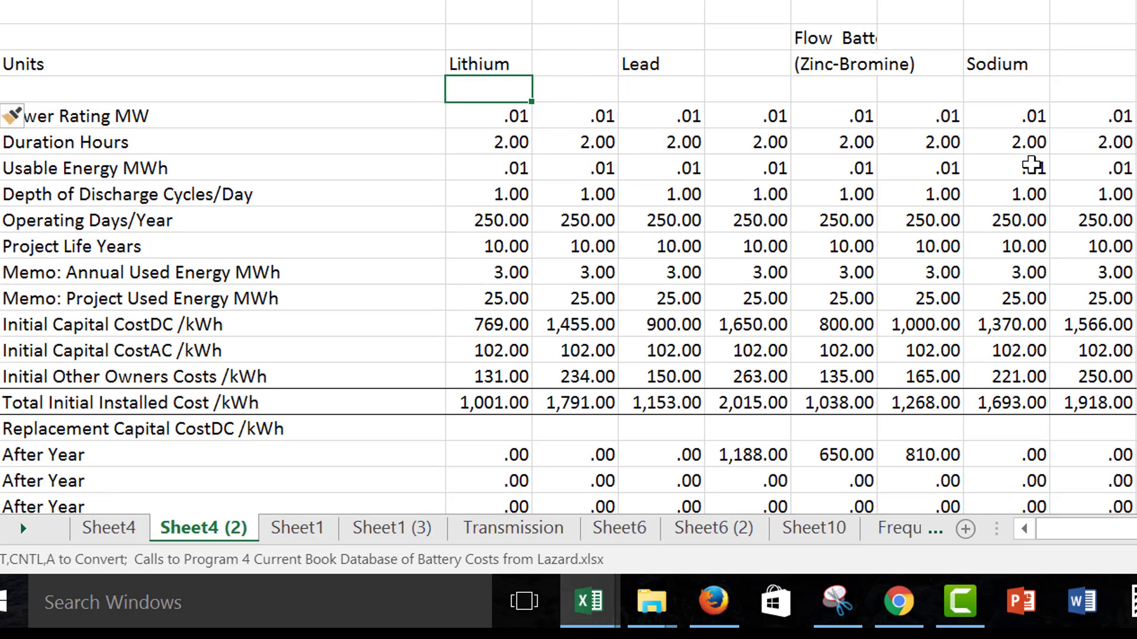
Enter the subheadings Low and High in the new row under the Lithium title
{"action": "type", "text": "Low"}
{"action": "key", "text": "Return"}
{"action": "key", "text": "Up"}
{"action": "key", "text": "Right"}
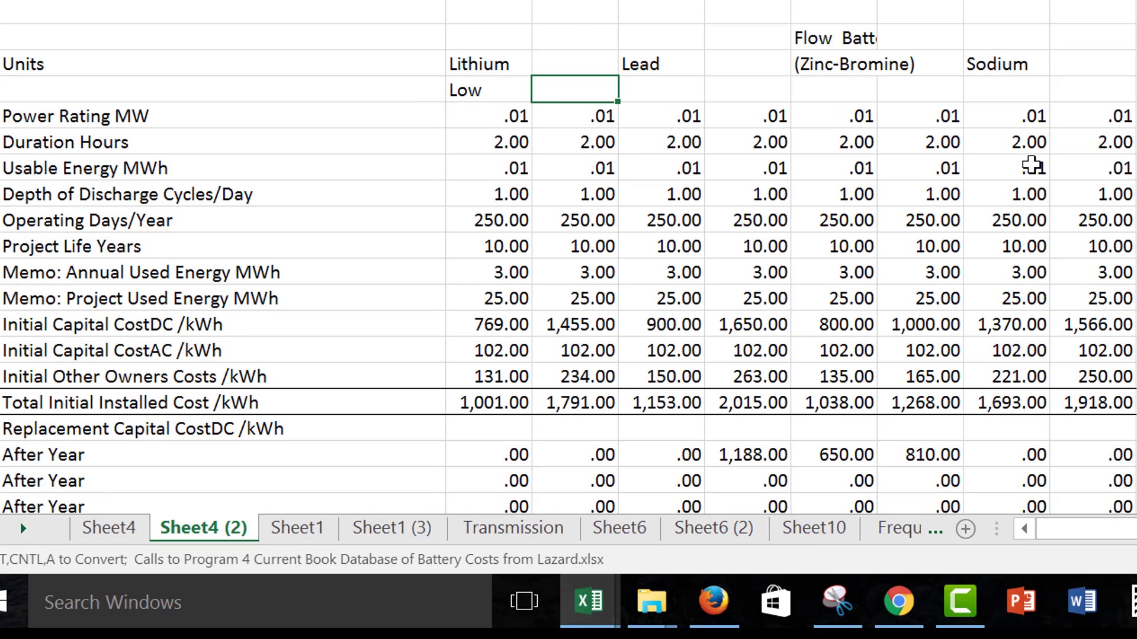
{"action": "type", "text": "High"}
{"action": "key", "text": "Return"}
{"action": "key", "text": "Up"}
Copy the Low and High subheadings to the column pairs under Lead, Flow Battery (Zinc-Bromine) and Sodium
{"action": "key", "text": "shift+Left"}
{"action": "key", "text": "ctrl+c"}
{"action": "key", "text": "Right"}
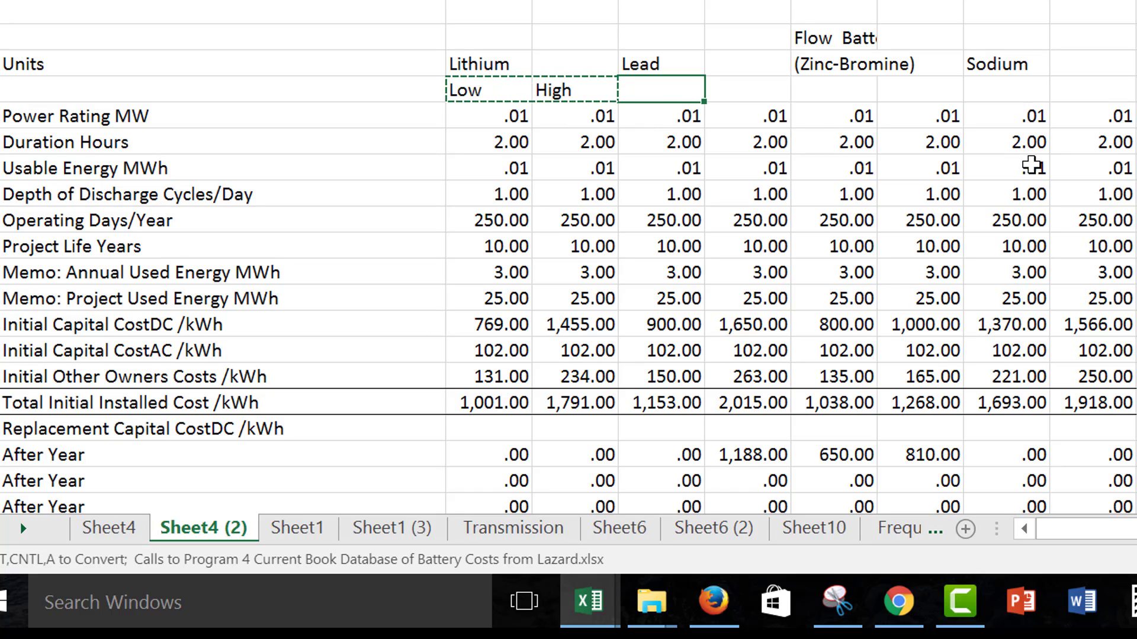
{"action": "key", "text": "ctrl+v"}
{"action": "key", "text": "Right"}
{"action": "key", "text": "Right"}
{"action": "key", "text": "ctrl+v"}
{"action": "key", "text": "Right"}
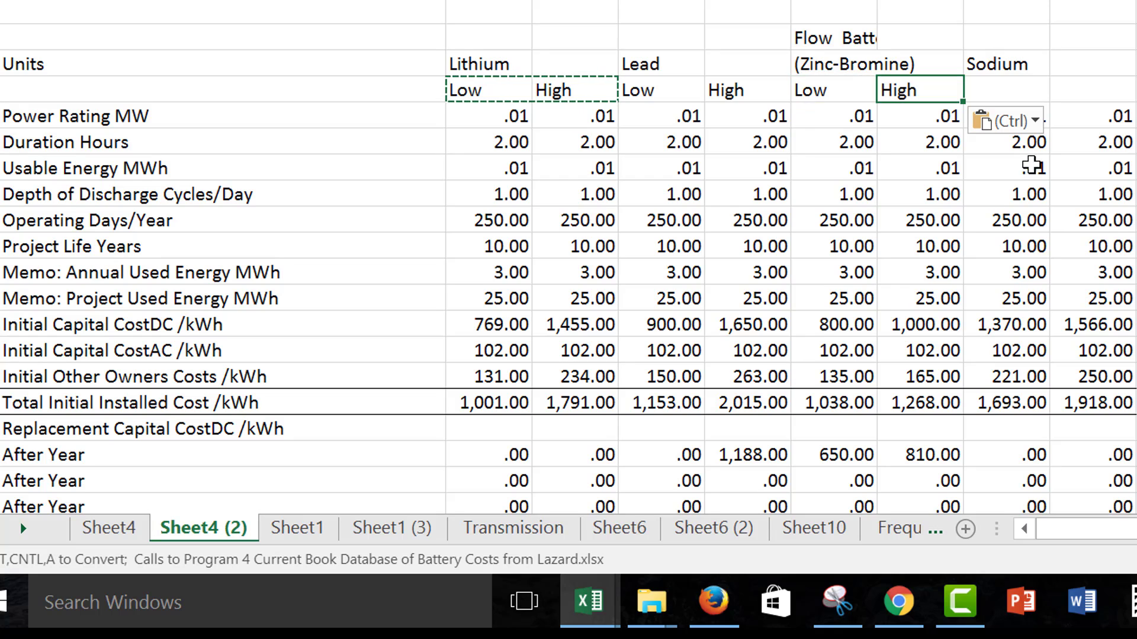
{"action": "key", "text": "Right"}
{"action": "key", "text": "ctrl+v"}
{"action": "key", "text": "Escape"}
Delete the leftover title list and blank rows above the table's Flow Battery heading row
{"action": "key", "text": "Up"}
{"action": "key", "text": "Left"}
{"action": "key", "text": "Up"}
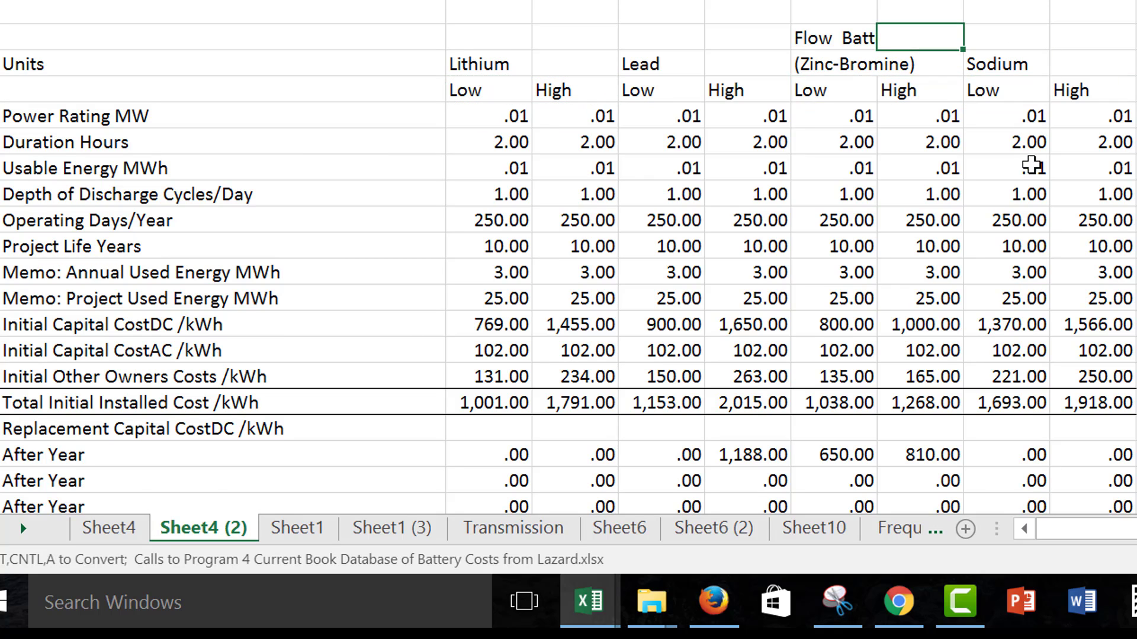
{"action": "scroll", "coordinate": [1031, 165], "scroll_direction": "up", "scroll_amount": 4}
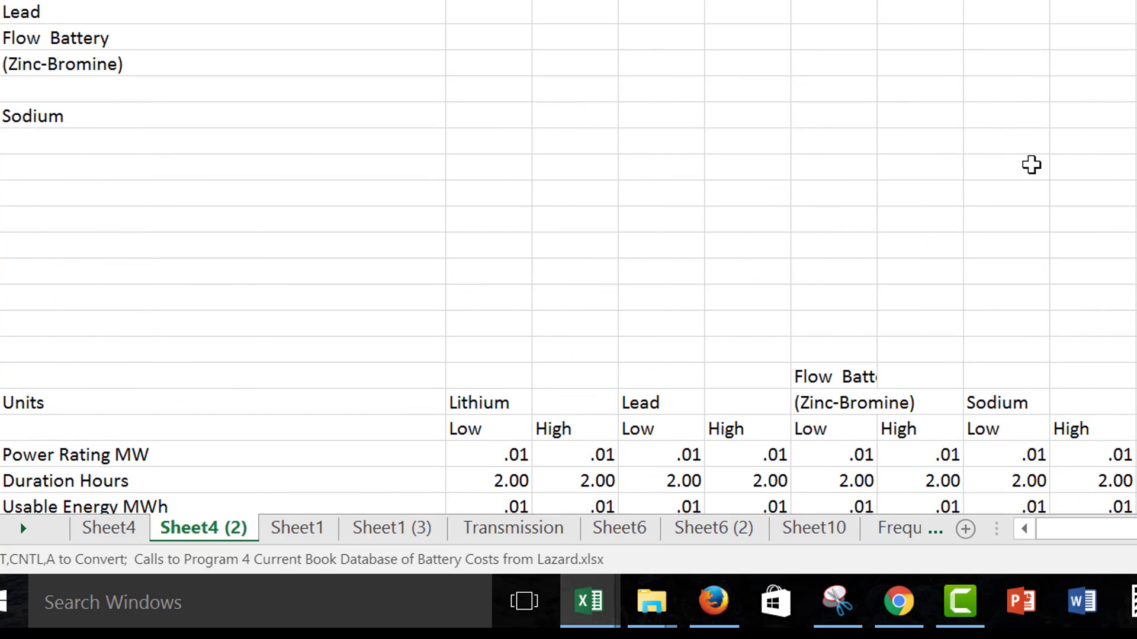
{"action": "scroll", "coordinate": [1032, 165], "scroll_direction": "up", "scroll_amount": 1}
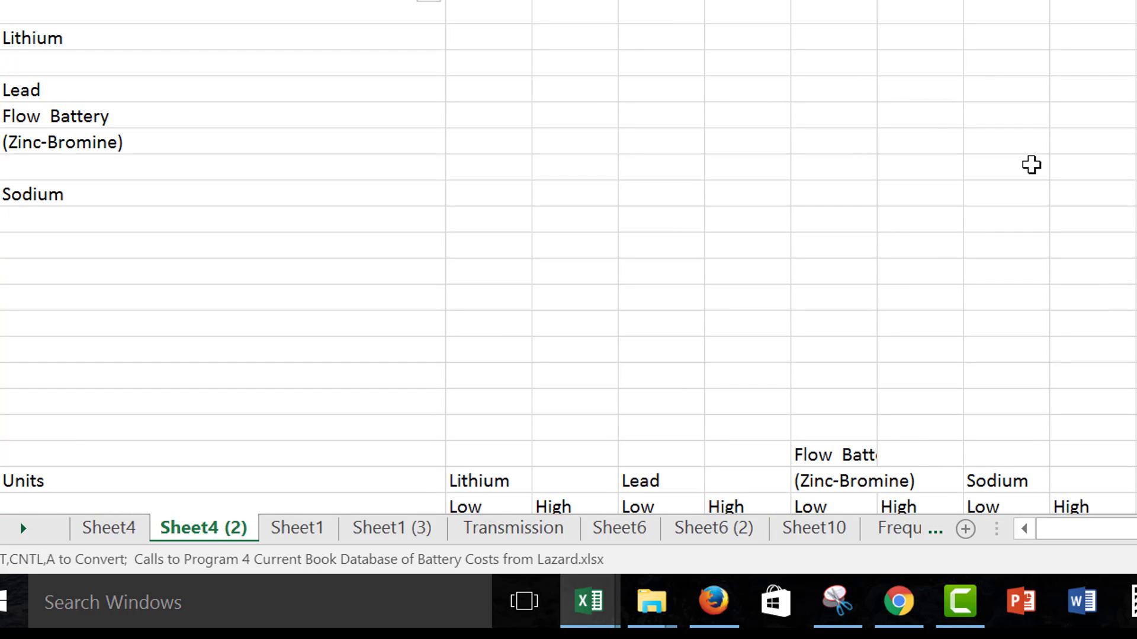
{"action": "key", "text": "shift+space"}
{"action": "key", "text": "shift+Down"}
{"action": "key", "text": "shift+Down"}
{"action": "key", "text": "shift+Down"}
{"action": "key", "text": "shift+Down"}
{"action": "key", "text": "shift+Down"}
{"action": "key", "text": "shift+Down"}
{"action": "key", "text": "shift+Down"}
{"action": "key", "text": "shift+Down"}
{"action": "key", "text": "shift+Down"}
{"action": "key", "text": "shift+Down"}
{"action": "key", "text": "shift+Down"}
{"action": "key", "text": "shift+Down"}
{"action": "key", "text": "shift+Down"}
{"action": "key", "text": "shift+Down"}
{"action": "key", "text": "shift+Down"}
{"action": "key", "text": "shift+Down"}
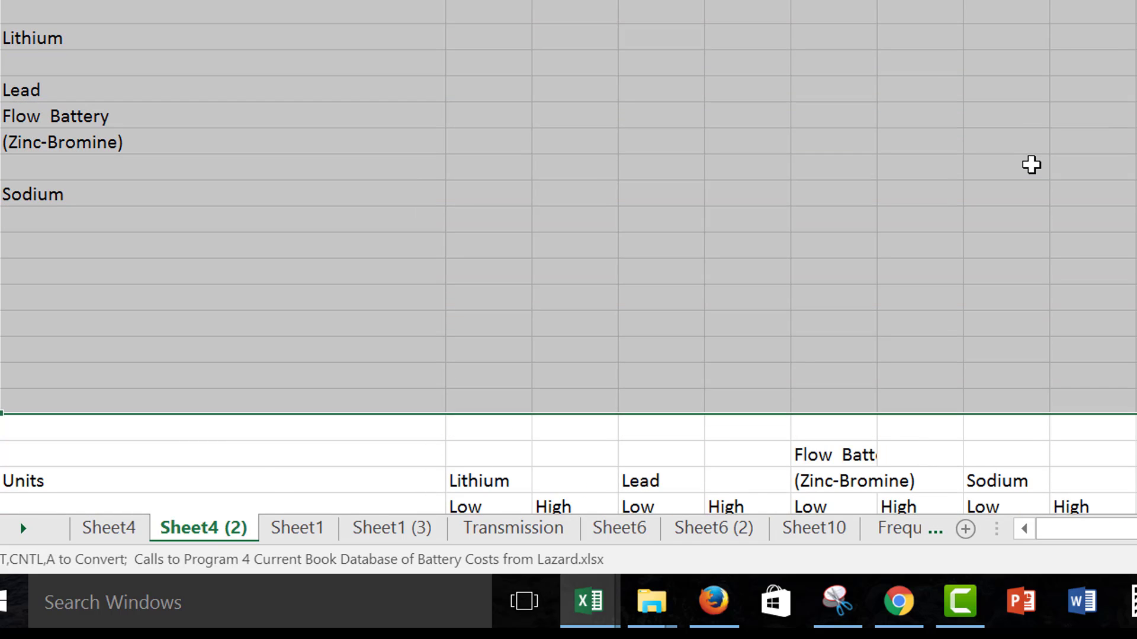
{"action": "scroll", "coordinate": [1031, 165], "scroll_direction": "down", "scroll_amount": 6}
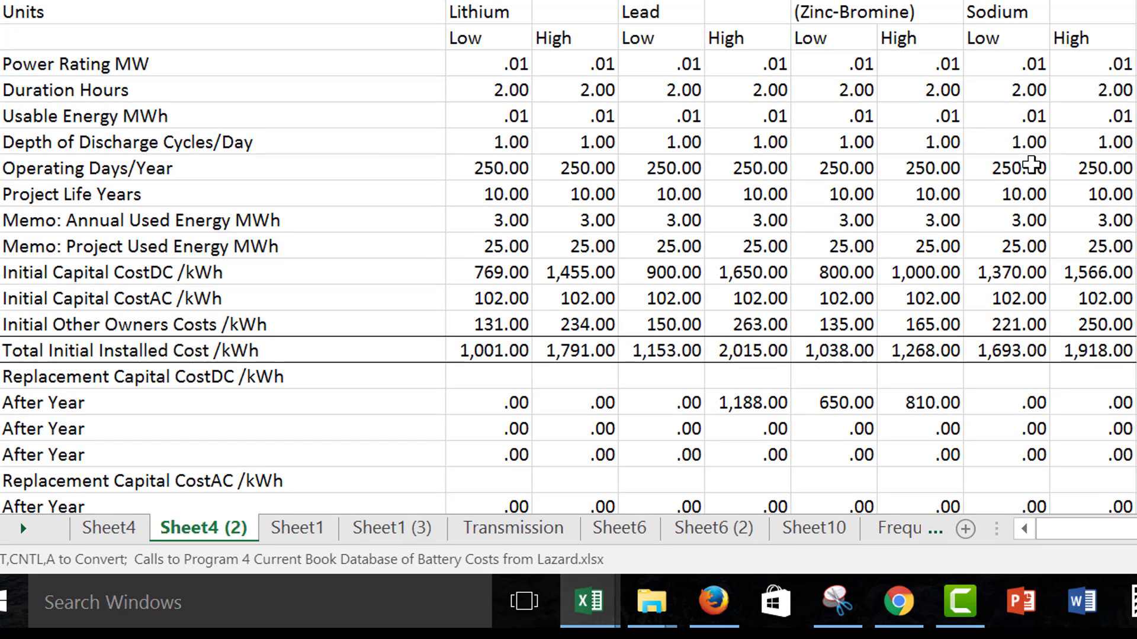
Check the row labels of the cleaned table from Units down to the replacement capital cost rows
{"action": "key", "text": "Down"}
{"action": "key", "text": "Down"}
{"action": "key", "text": "Down"}
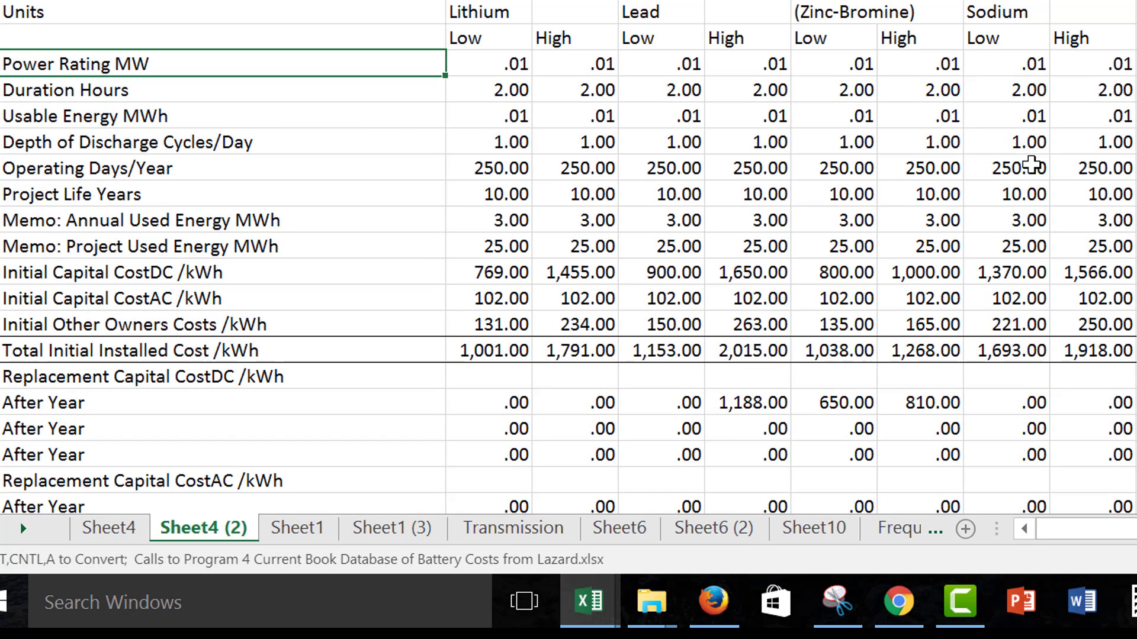
{"action": "key", "text": "Up"}
{"action": "key", "text": "Up"}
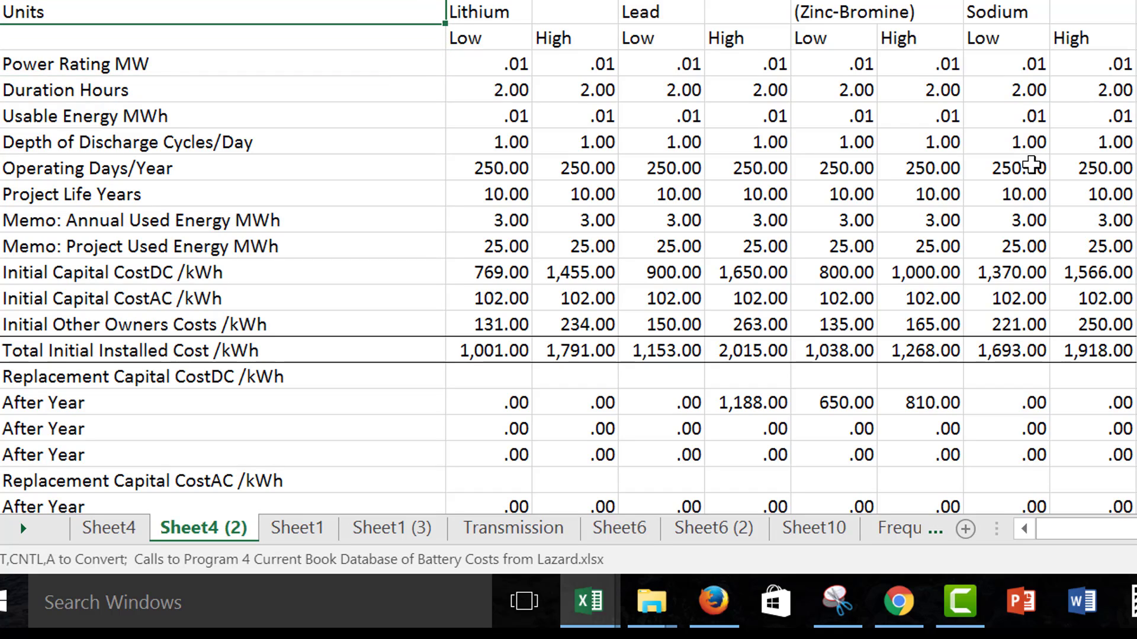
{"action": "key", "text": "Down"}
{"action": "key", "text": "Down"}
{"action": "key", "text": "Down"}
{"action": "key", "text": "Down"}
{"action": "key", "text": "Down"}
{"action": "key", "text": "Down"}
{"action": "key", "text": "Down"}
{"action": "key", "text": "Down"}
{"action": "key", "text": "Down"}
{"action": "key", "text": "Down"}
{"action": "key", "text": "Down"}
{"action": "key", "text": "Down"}
{"action": "key", "text": "Down"}
{"action": "key", "text": "Down"}
{"action": "key", "text": "Down"}
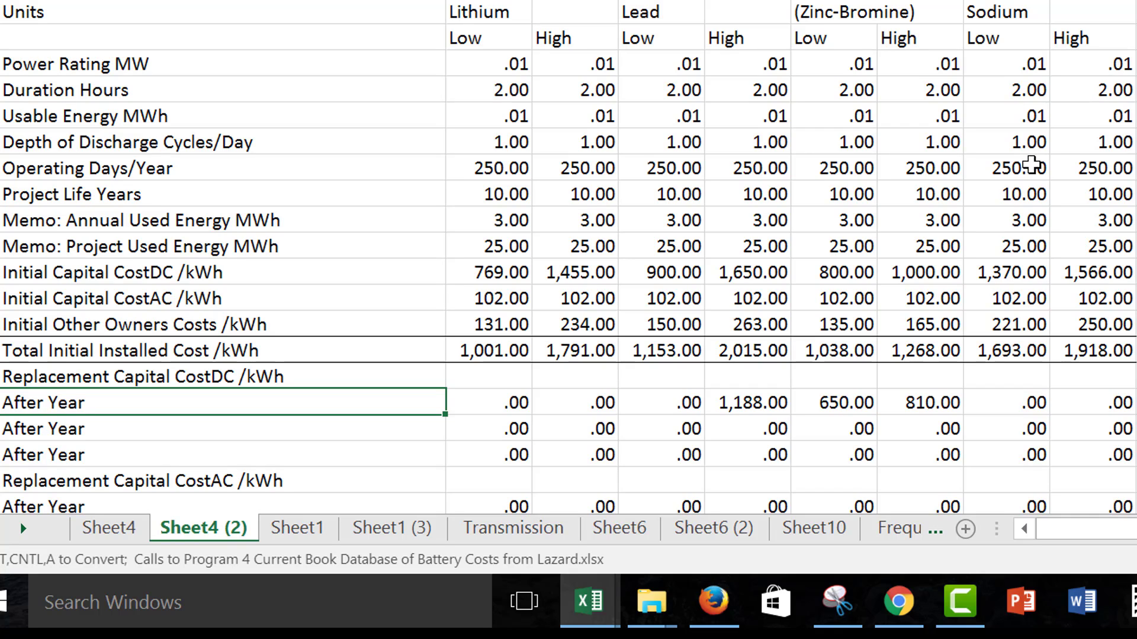
Rename the Sheet4 (2) worksheet as Residential
{"action": "double_click", "coordinate": [201, 528]}
{"action": "type", "text": "Resid"}
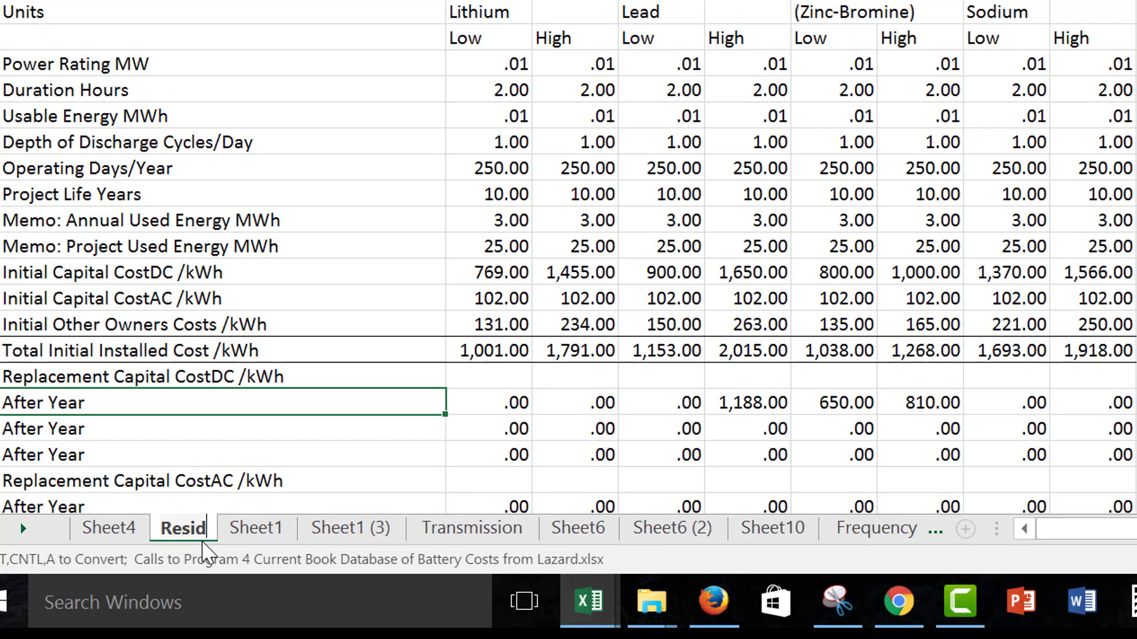
{"action": "type", "text": "ential"}
{"action": "key", "text": "Return"}
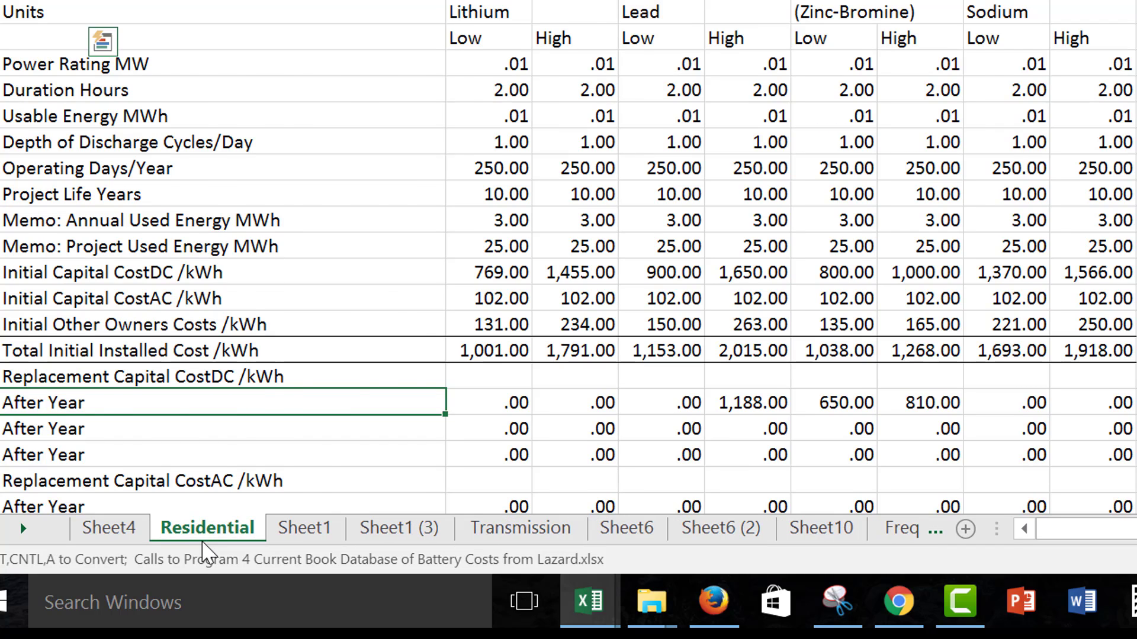
Delete the Sheet4 worksheet that holds the raw pasted residential data
{"action": "key", "text": "ctrl+Page_Up"}
{"action": "key", "text": "alt+h"}
{"action": "key", "text": "d"}
{"action": "key", "text": "s"}
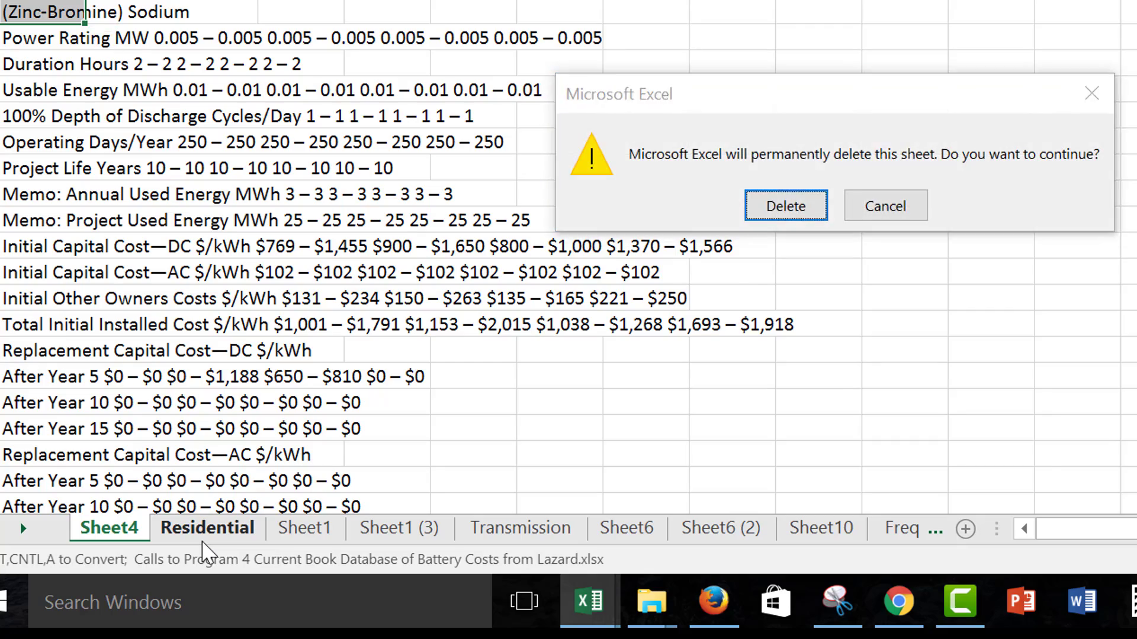
{"action": "key", "text": "Return"}
{"action": "key", "text": "Up"}
{"action": "key", "text": "Up"}
{"action": "key", "text": "Up"}
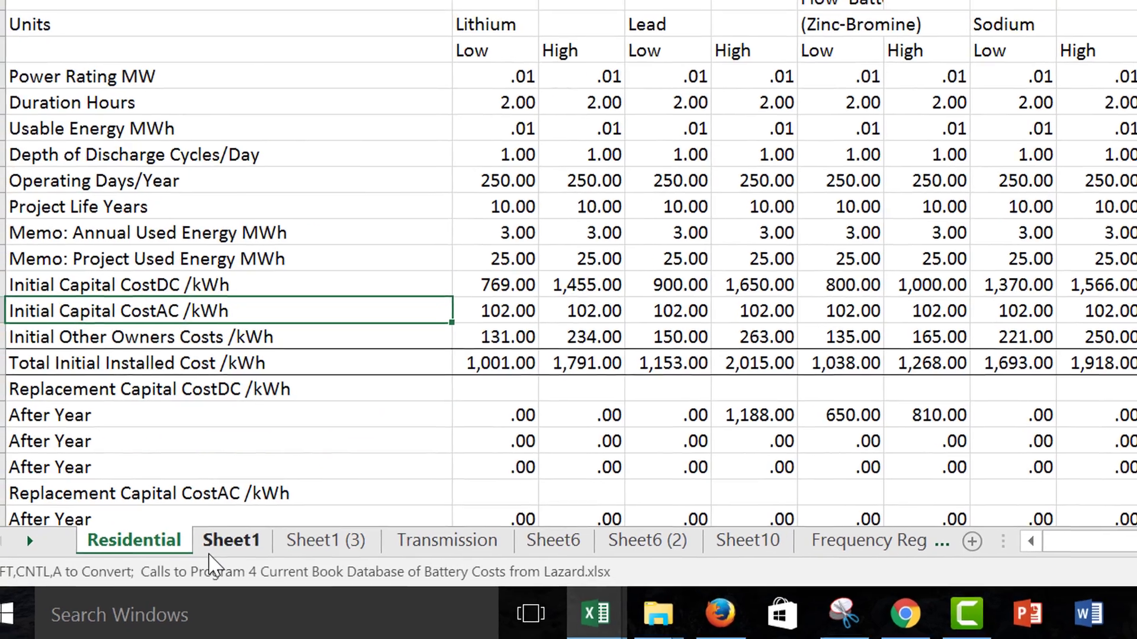
Switch to the Lazard PDF and go to the Commercial Appliance key assumptions page
{"action": "left_click", "coordinate": [202, 540]}
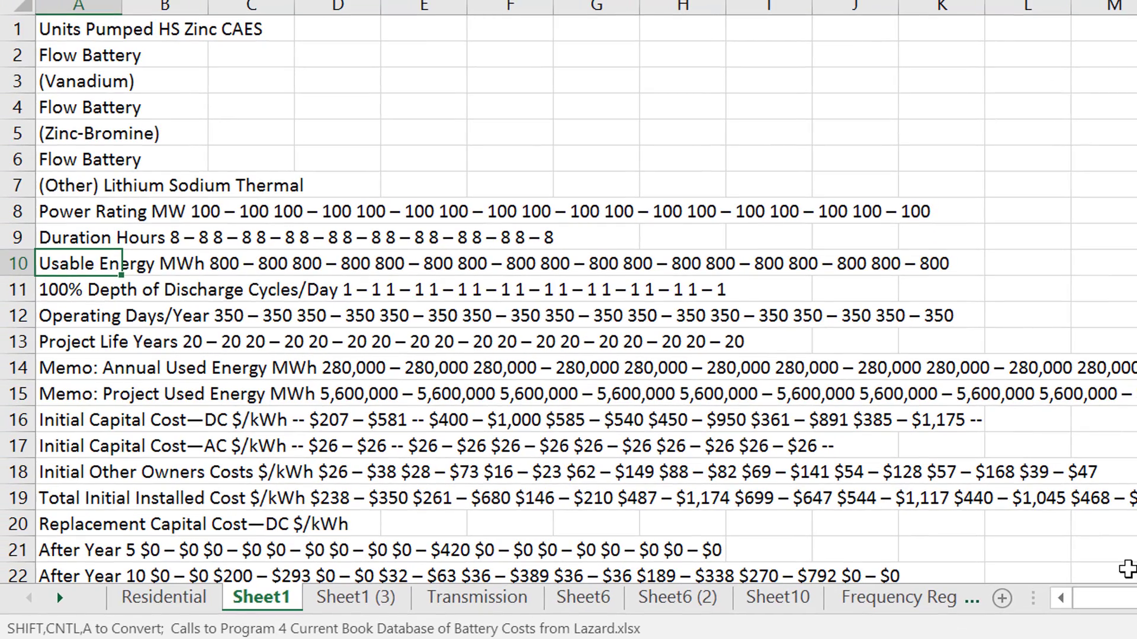
{"action": "key", "text": "alt+Tab"}
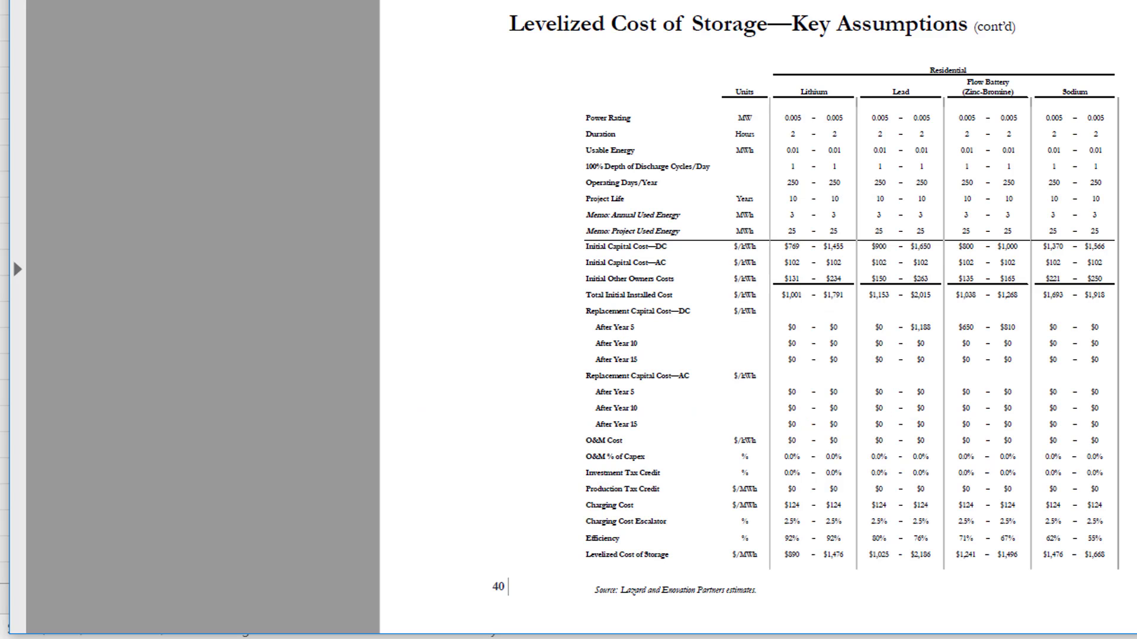
{"action": "scroll", "coordinate": [1036, 456], "scroll_direction": "up", "scroll_amount": 1}
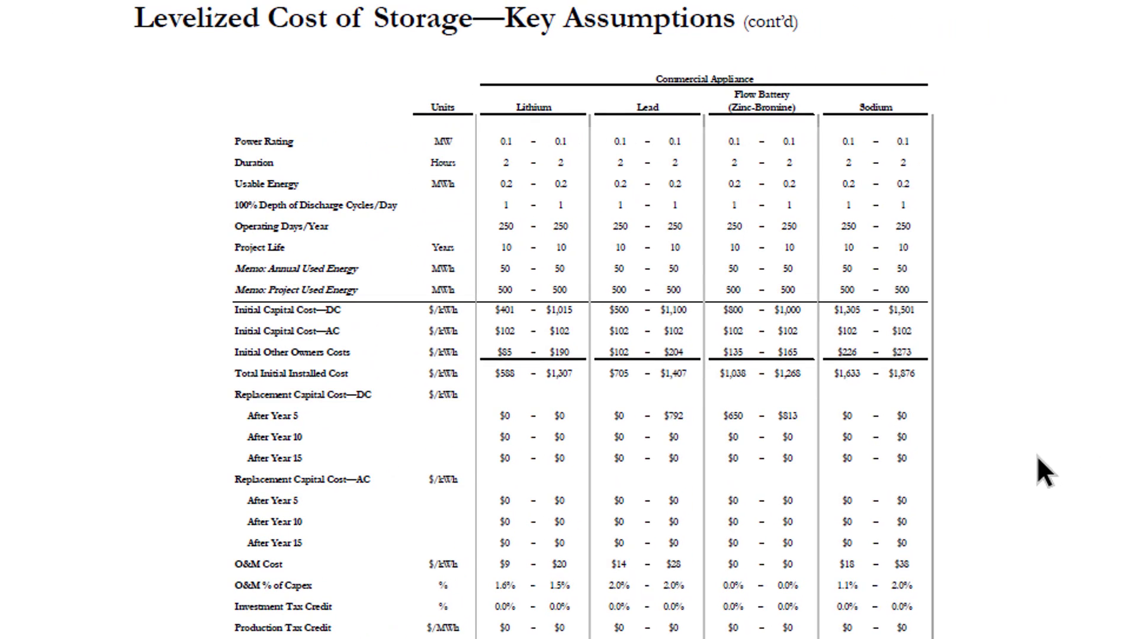
{"action": "scroll", "coordinate": [1036, 455], "scroll_direction": "down", "scroll_amount": 1}
{"action": "scroll", "coordinate": [1036, 456], "scroll_direction": "up", "scroll_amount": 1}
Copy the Commercial Appliance table from the PDF and paste it into an empty Excel worksheet starting at A1
{"action": "left_click_drag", "start_coordinate": [431, 108], "coordinate": [912, 638]}
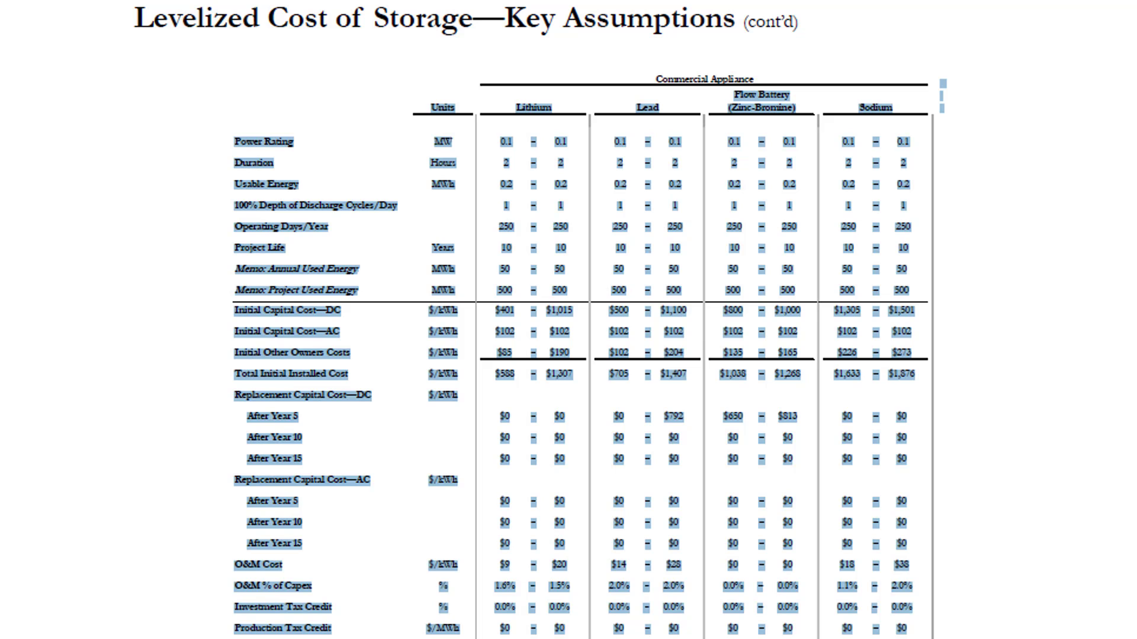
{"action": "key", "text": "Right"}
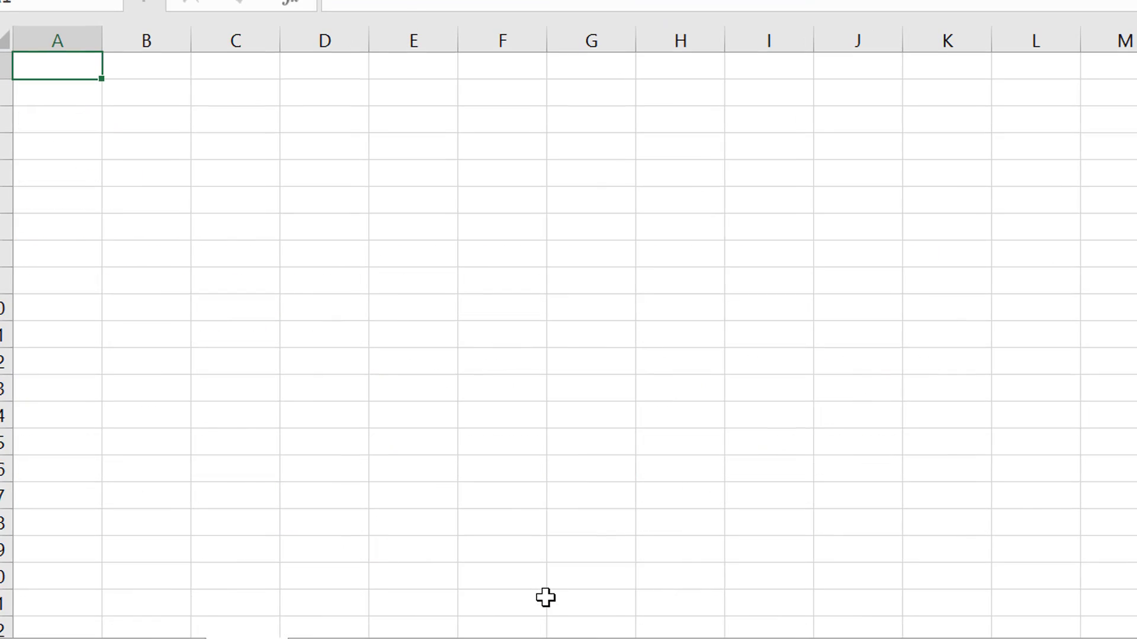
{"action": "key", "text": "ctrl+v"}
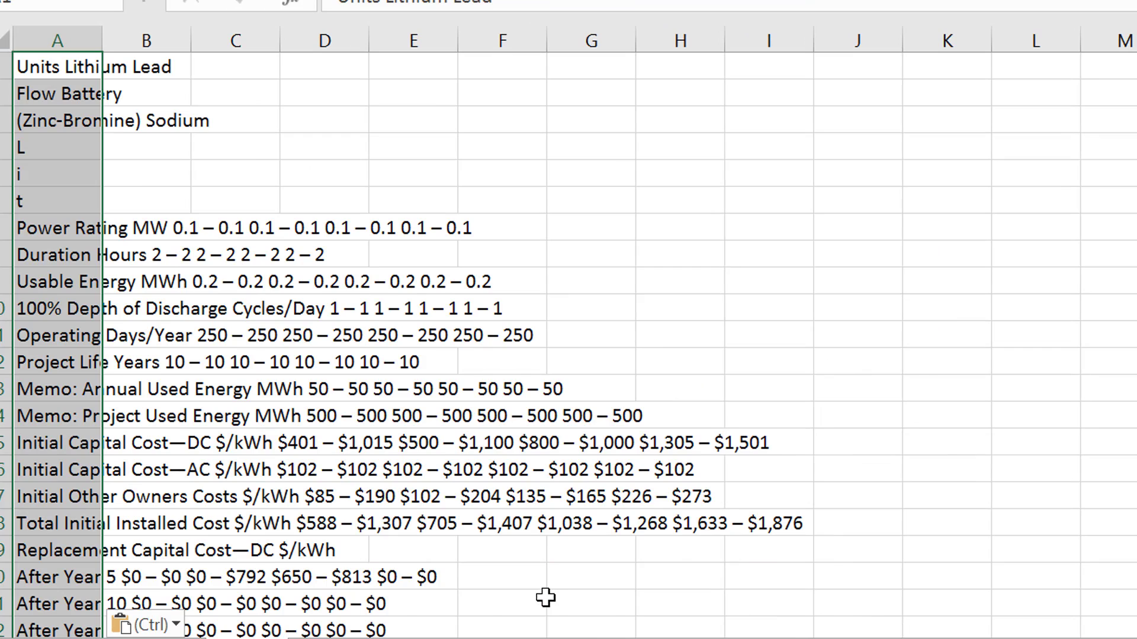
{"action": "key", "text": "Up"}
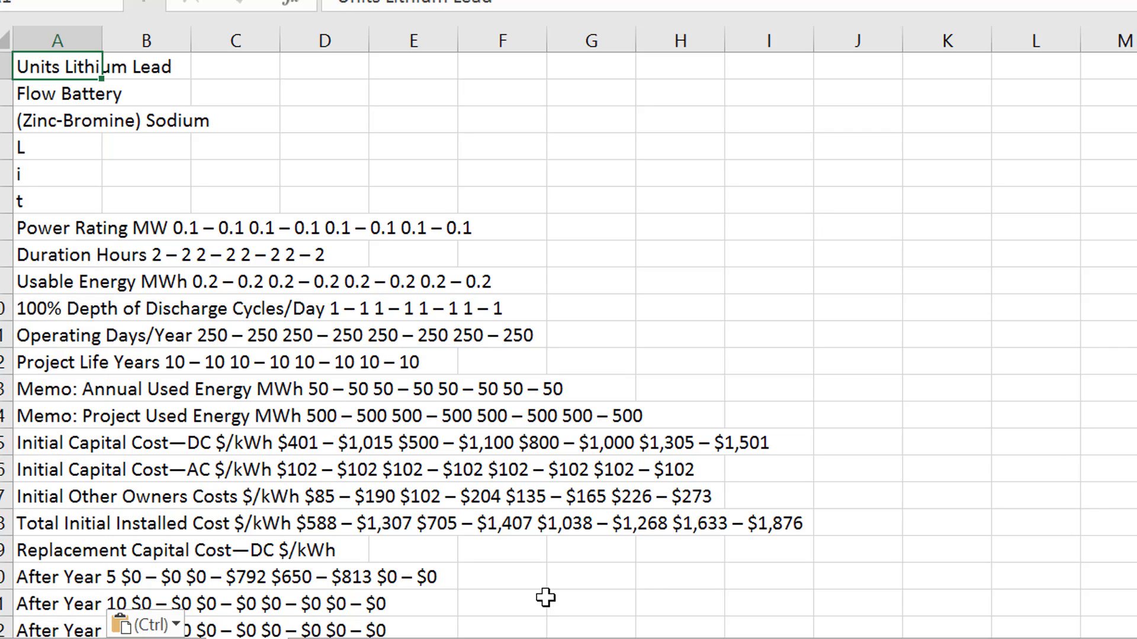
{"action": "key", "text": "Down"}
{"action": "key", "text": "Down"}
{"action": "key", "text": "Down"}
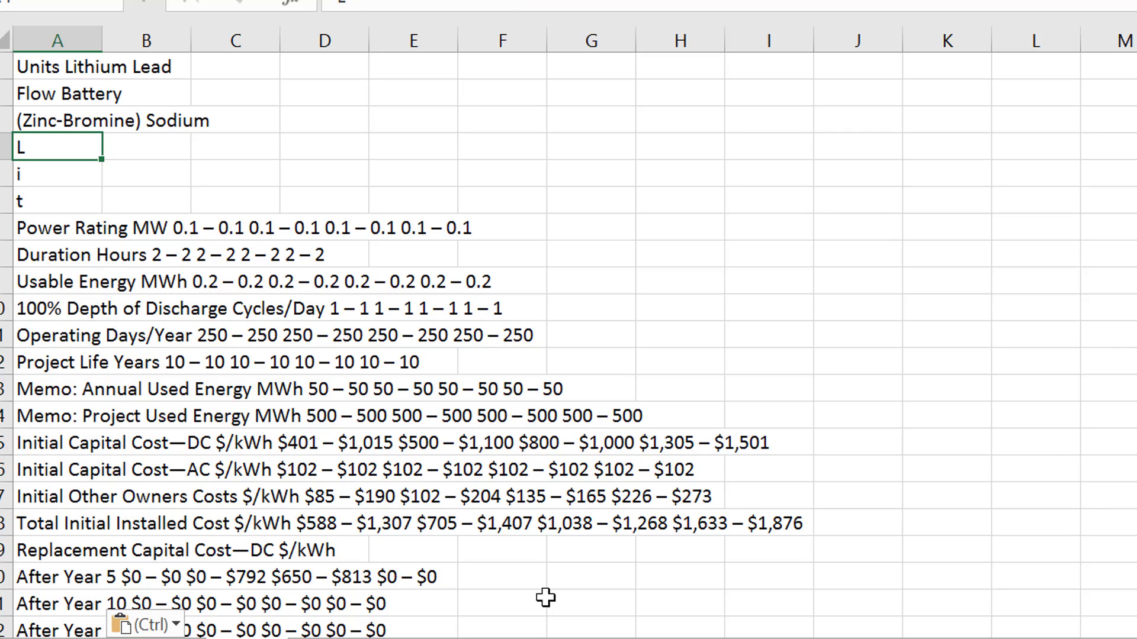
{"action": "key", "text": "Down"}
{"action": "key", "text": "Up"}
{"action": "key", "text": "Up"}
{"action": "key", "text": "Down"}
{"action": "key", "text": "shift+Down"}
{"action": "key", "text": "shift+Down"}
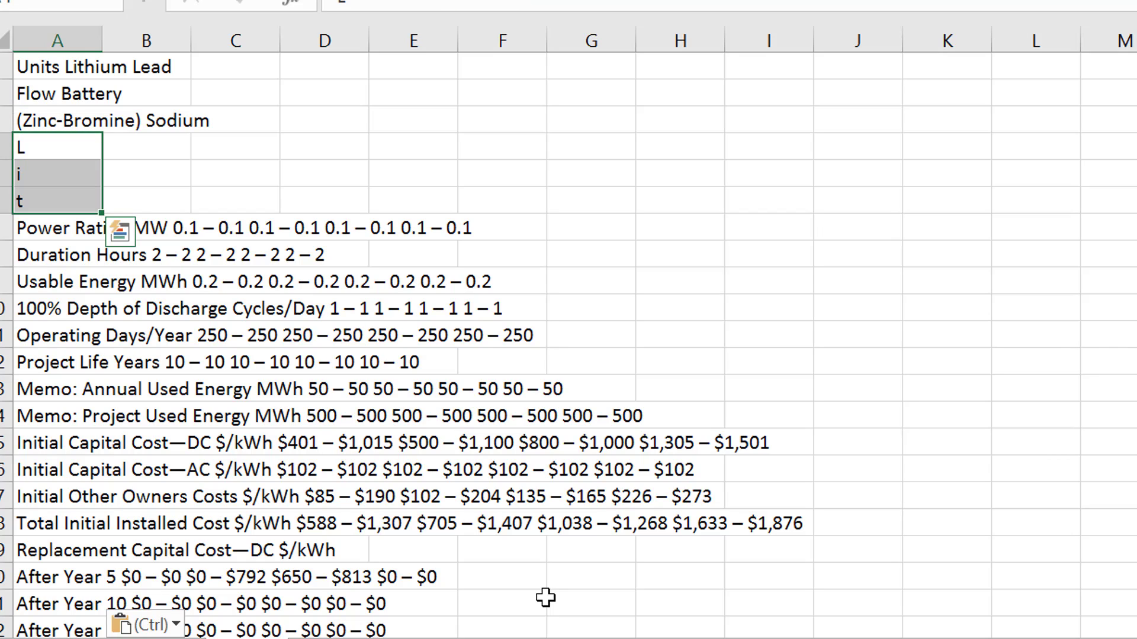
{"action": "key", "text": "ctrl+minus"}
{"action": "key", "text": "Escape"}
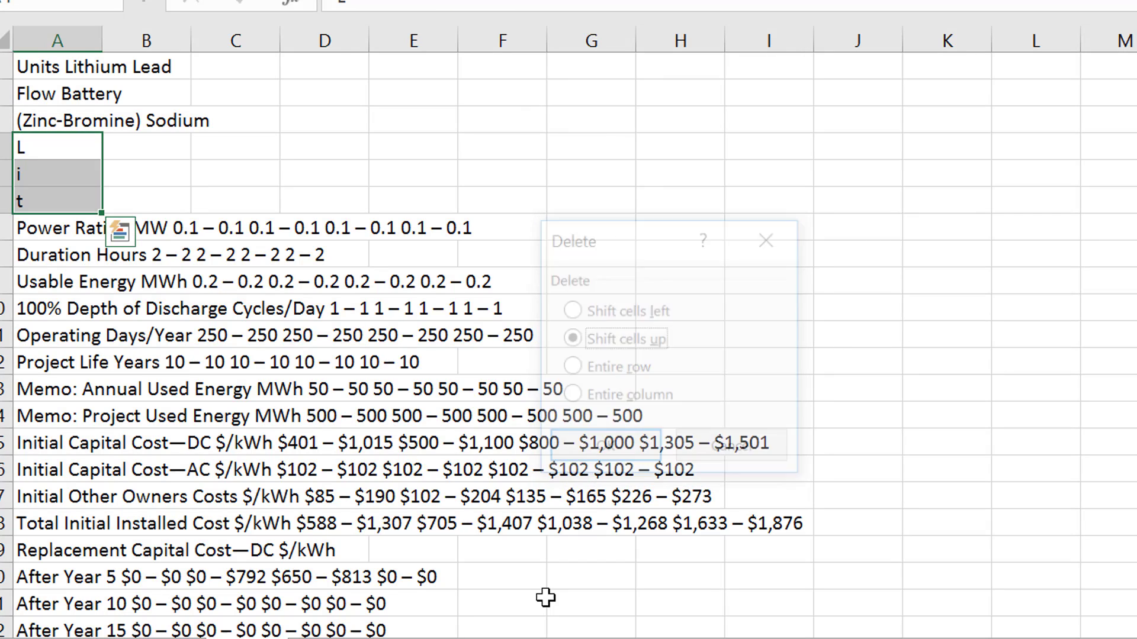
{"action": "key", "text": "shift+Up"}
{"action": "key", "text": "shift+Up"}
{"action": "key", "text": "Up"}
{"action": "key", "text": "Up"}
{"action": "key", "text": "Up"}
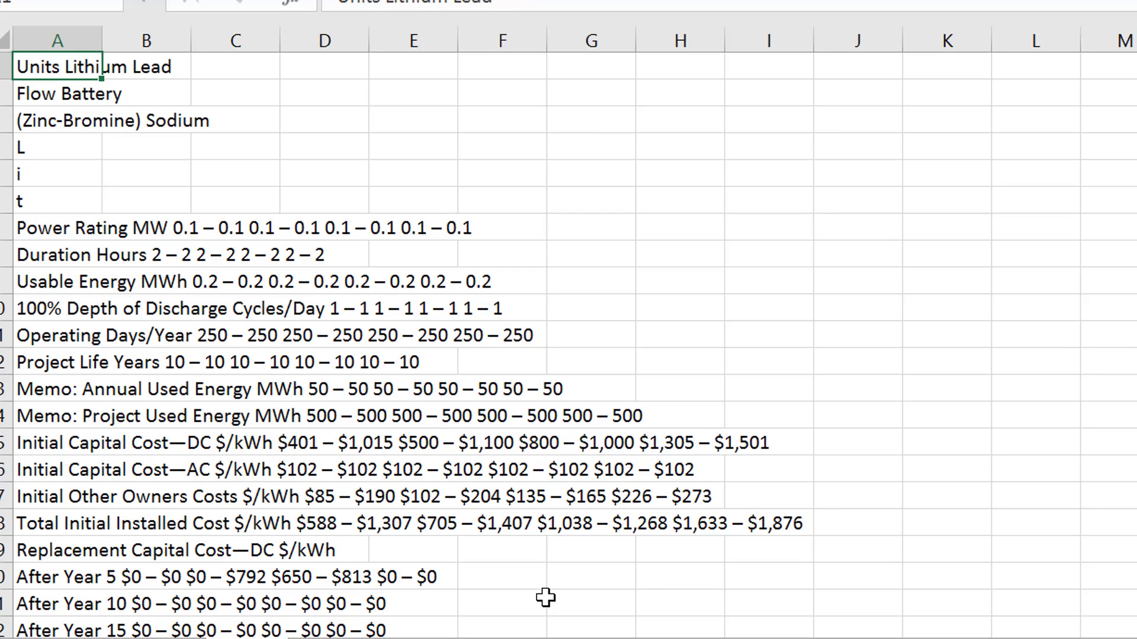
Delete the three entire rows 4 to 6 that hold the stray letters L, i and t
{"action": "key", "text": "Down"}
{"action": "key", "text": "Down"}
{"action": "key", "text": "Down"}
{"action": "key", "text": "shift+space"}
{"action": "key", "text": "shift+Down"}
{"action": "key", "text": "shift+Down"}
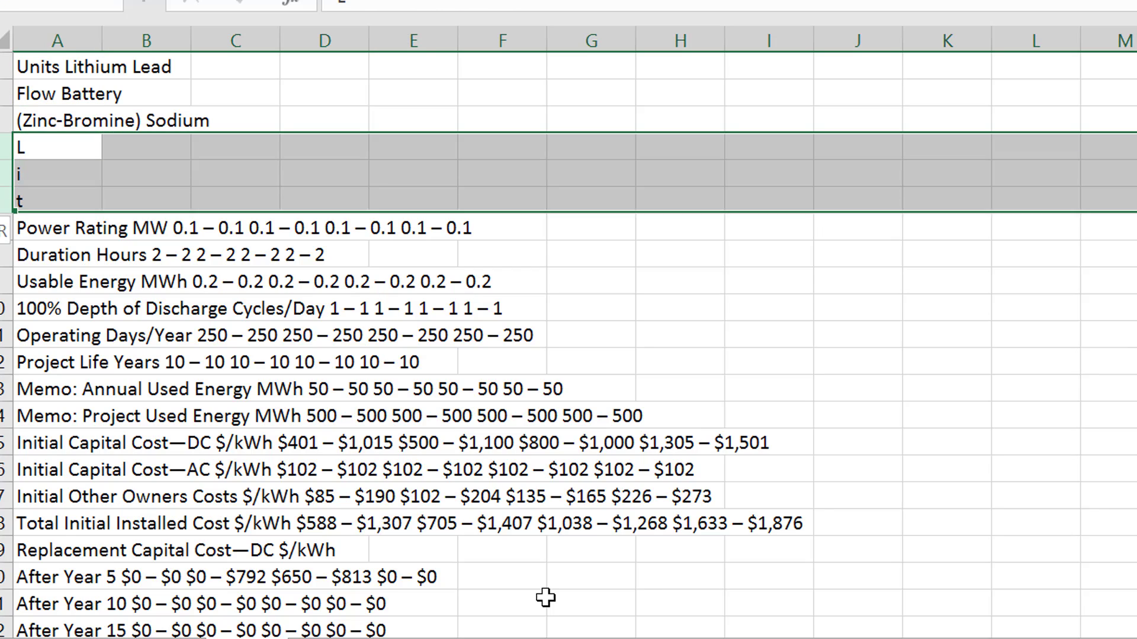
{"action": "key", "text": "ctrl+minus"}
{"action": "key", "text": "Up"}
{"action": "key", "text": "Up"}
{"action": "key", "text": "Up"}
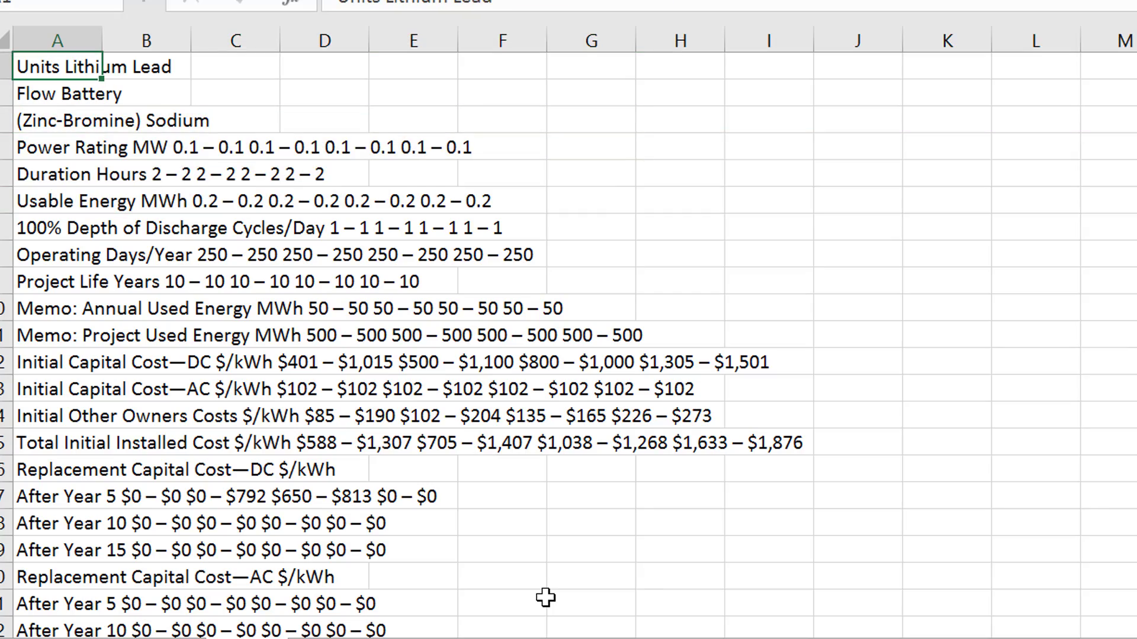
Run the PDF re-formatting macro for rows that are not separated on the Commercial Appliance data, adjusting the number of data columns
{"action": "key", "text": "ctrl+shift+a"}
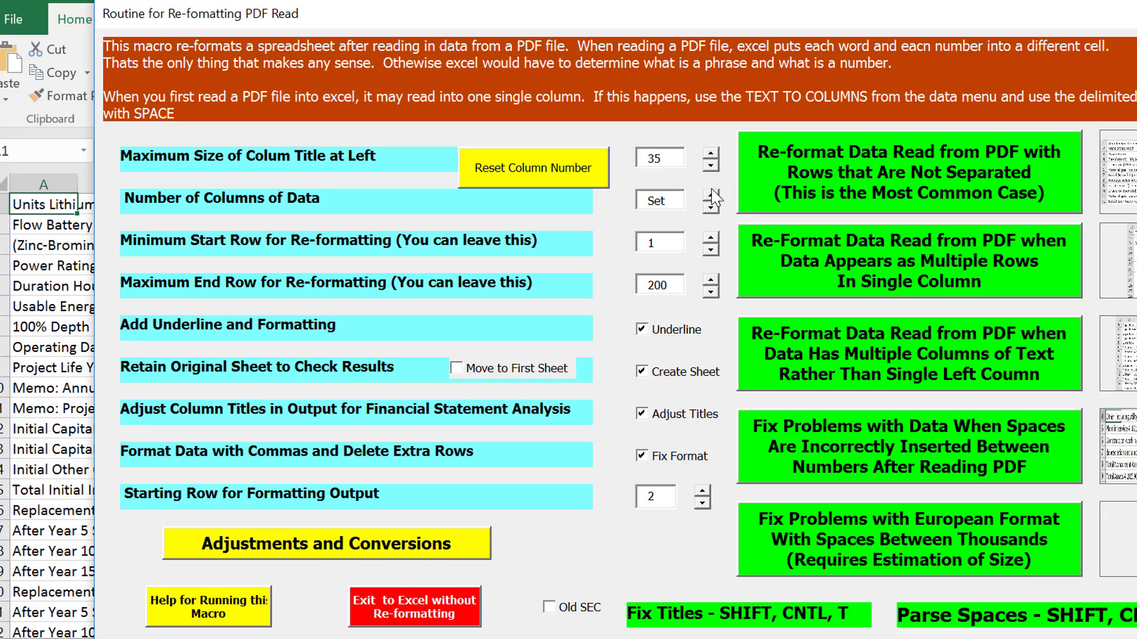
{"action": "left_click", "coordinate": [710, 195]}
{"action": "left_click", "coordinate": [711, 195]}
{"action": "left_click", "coordinate": [711, 195]}
{"action": "left_click", "coordinate": [711, 195]}
{"action": "left_click", "coordinate": [710, 195]}
{"action": "left_click", "coordinate": [711, 195]}
{"action": "left_click", "coordinate": [710, 195]}
{"action": "left_click", "coordinate": [711, 195]}
{"action": "left_click", "coordinate": [710, 195]}
{"action": "left_click", "coordinate": [711, 195]}
{"action": "left_click", "coordinate": [710, 208]}
{"action": "left_click", "coordinate": [710, 208]}
{"action": "left_click", "coordinate": [832, 161]}
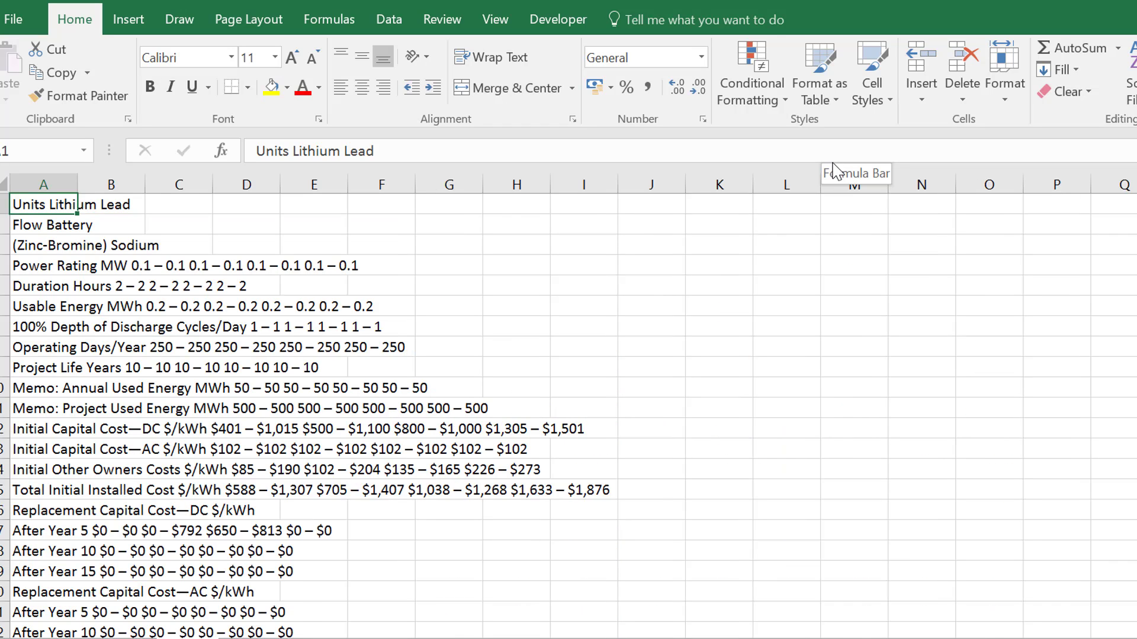
Delete the worksheet that holds the raw pasted Commercial Appliance data
{"action": "key", "text": "alt+e"}
{"action": "key", "text": "l"}
{"action": "key", "text": "Return"}
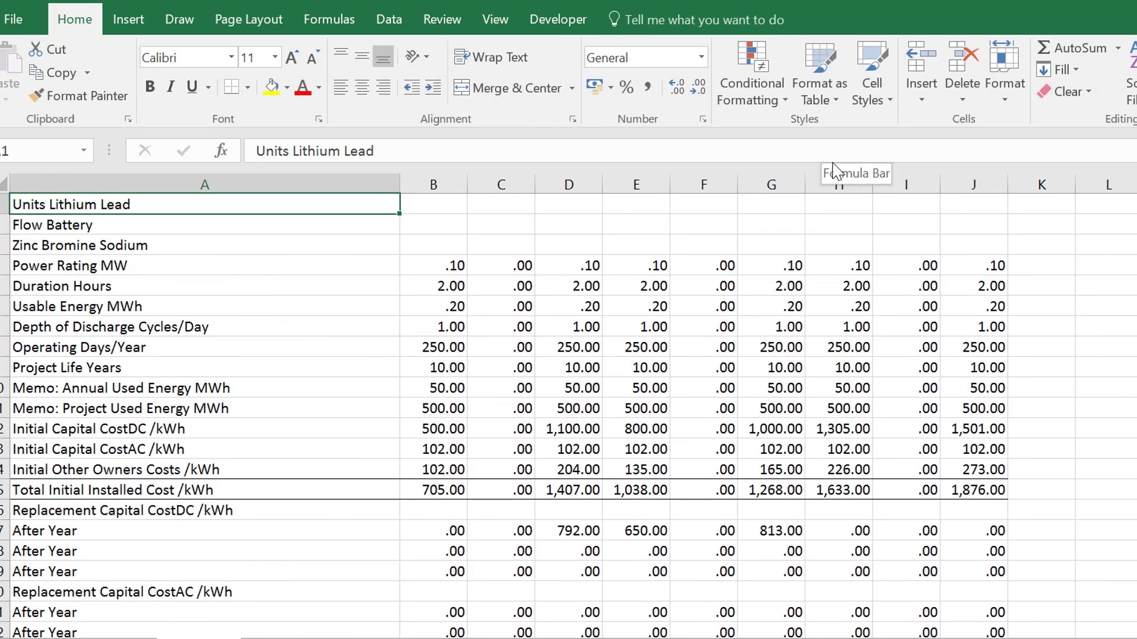
Copy the header block A2:I4 with the technology names and Low/High labels from the Residential sheet
{"action": "key", "text": "Up"}
{"action": "key", "text": "Up"}
{"action": "key", "text": "Up"}
{"action": "key", "text": "Up"}
{"action": "key", "text": "Up"}
{"action": "key", "text": "Up"}
{"action": "key", "text": "Up"}
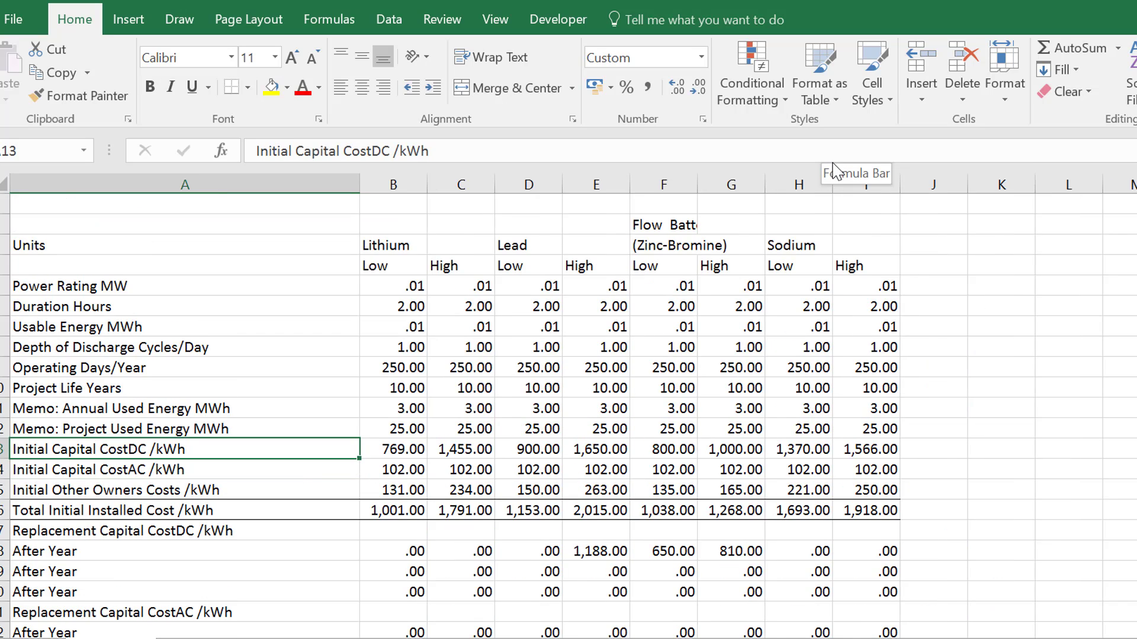
{"action": "key", "text": "Up"}
{"action": "key", "text": "Up"}
{"action": "key", "text": "Up"}
{"action": "key", "text": "Up"}
{"action": "key", "text": "shift+Down"}
{"action": "key", "text": "shift+Right"}
{"action": "key", "text": "shift+Right"}
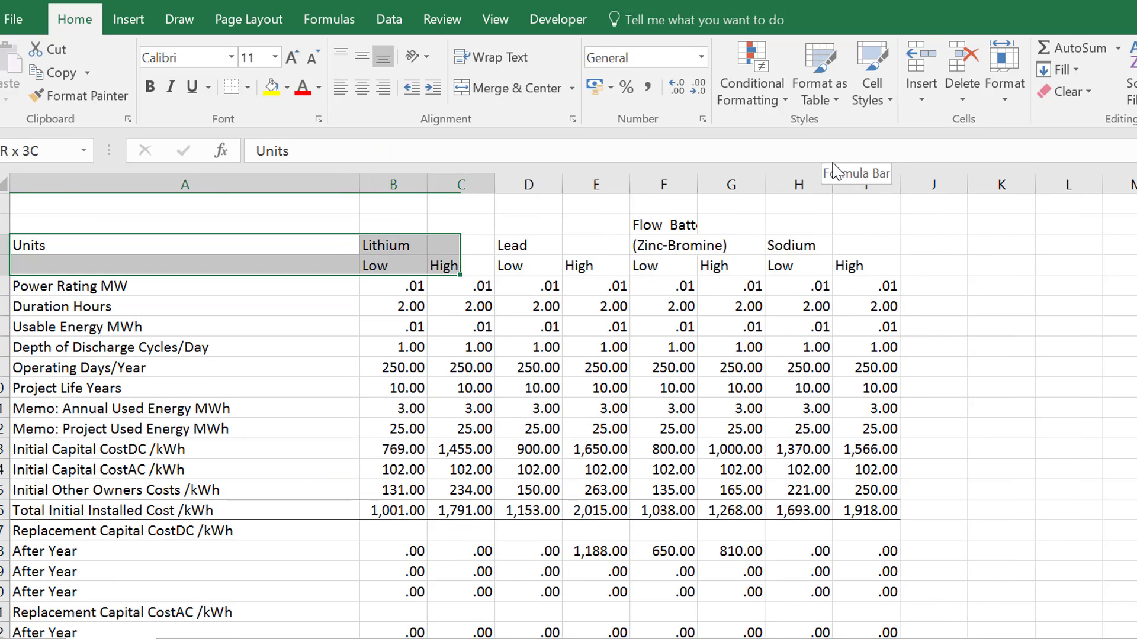
{"action": "key", "text": "shift+Right"}
{"action": "key", "text": "shift+Right"}
{"action": "key", "text": "Up"}
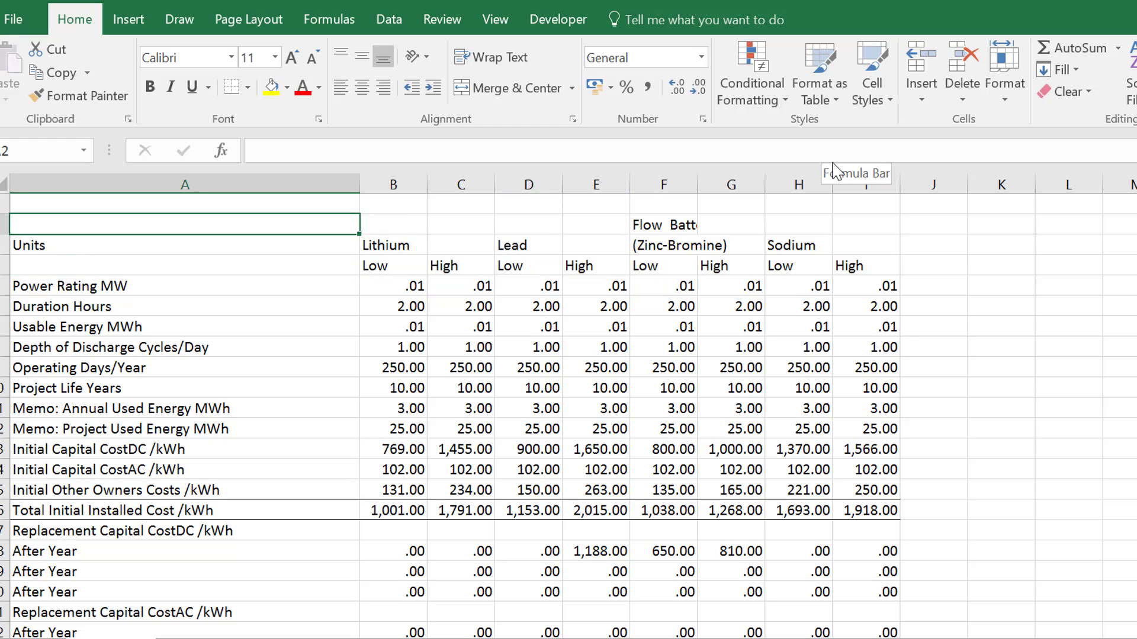
{"action": "key", "text": "shift+Down"}
{"action": "key", "text": "shift+Down"}
{"action": "key", "text": "shift+Right"}
{"action": "key", "text": "shift+Right"}
{"action": "key", "text": "shift+Right"}
{"action": "key", "text": "shift+Right"}
{"action": "key", "text": "shift+Right"}
{"action": "key", "text": "shift+Right"}
{"action": "key", "text": "shift+Right"}
{"action": "key", "text": "shift+Right"}
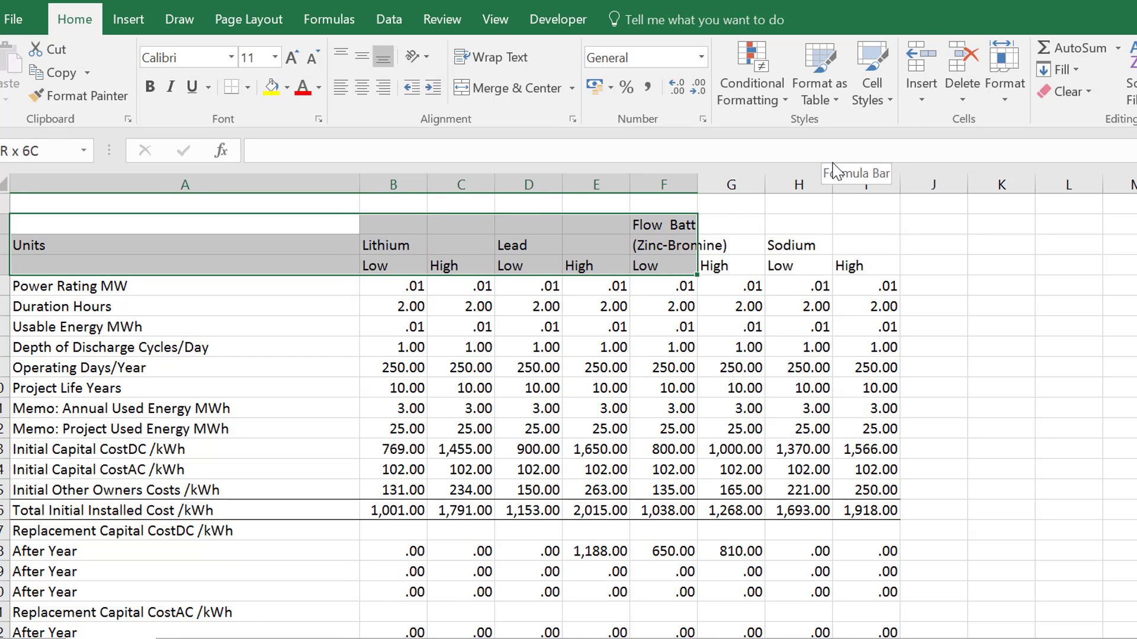
{"action": "key", "text": "ctrl+c"}
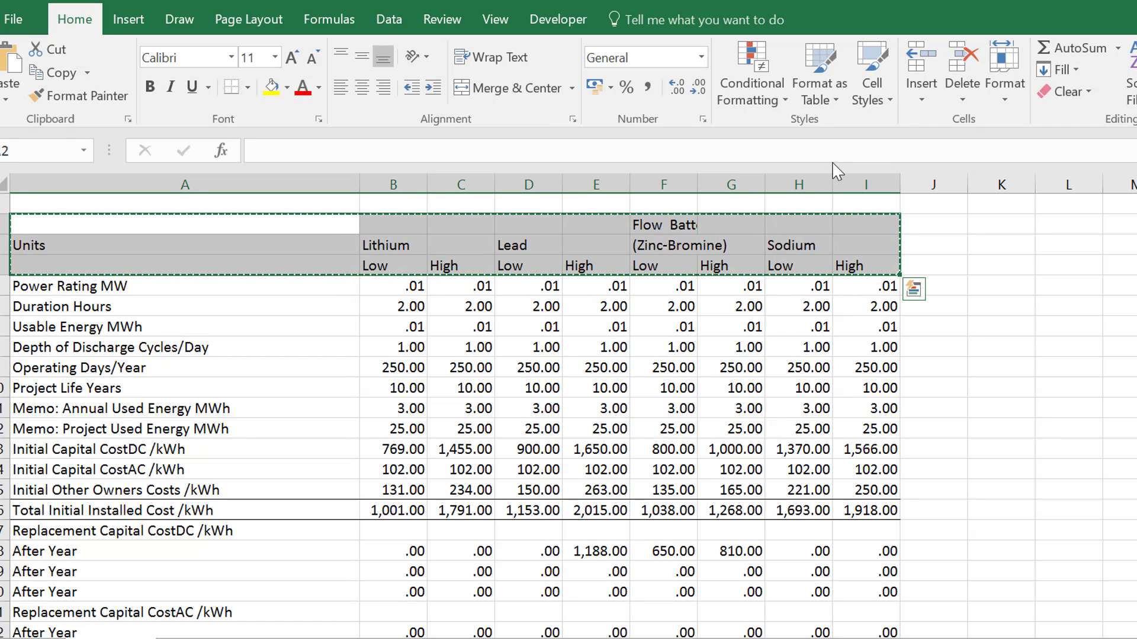
Paste the copied headers at A1 of the re-formatted Commercial Appliance sheet, replacing its title rows
{"action": "key", "text": "ctrl+Page_Down"}
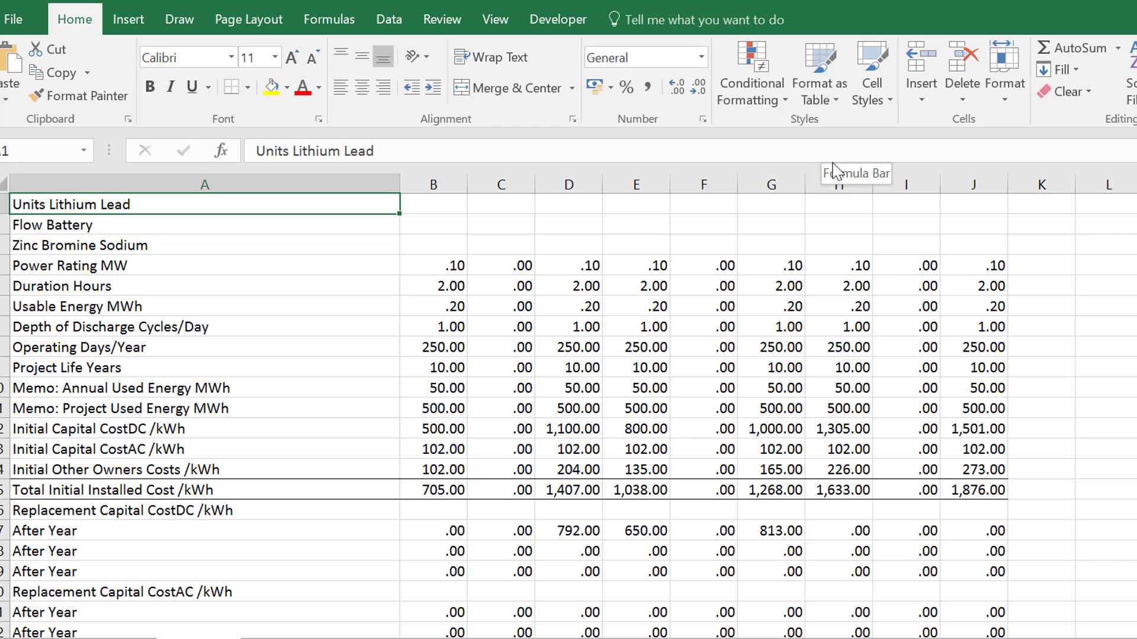
{"action": "key", "text": "ctrl+v"}
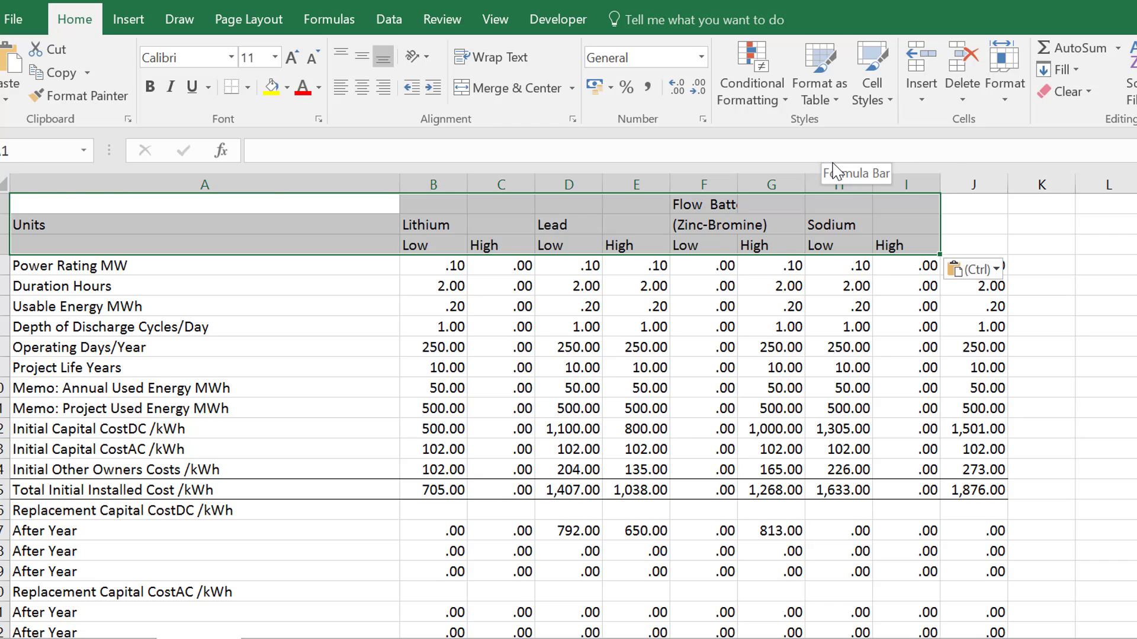
{"action": "key", "text": "Right"}
{"action": "key", "text": "Right"}
{"action": "key", "text": "Right"}
{"action": "key", "text": "Right"}
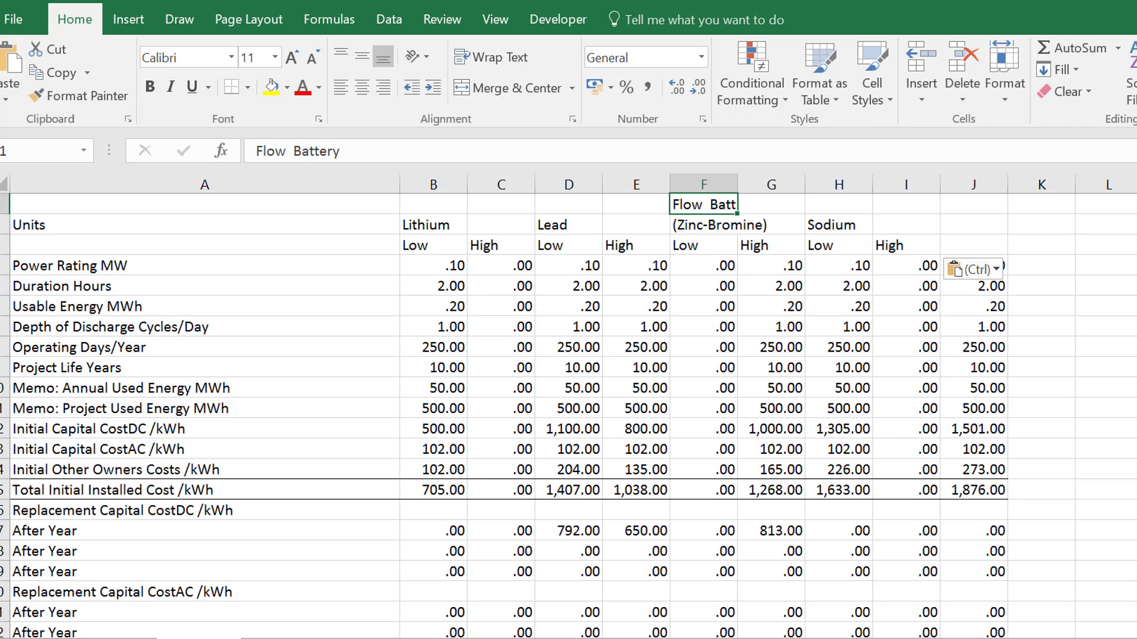
Switch to the Lazard PDF and select the entire Commercial & Industrial key assumptions table on page 44
{"action": "key", "text": "alt+Tab"}
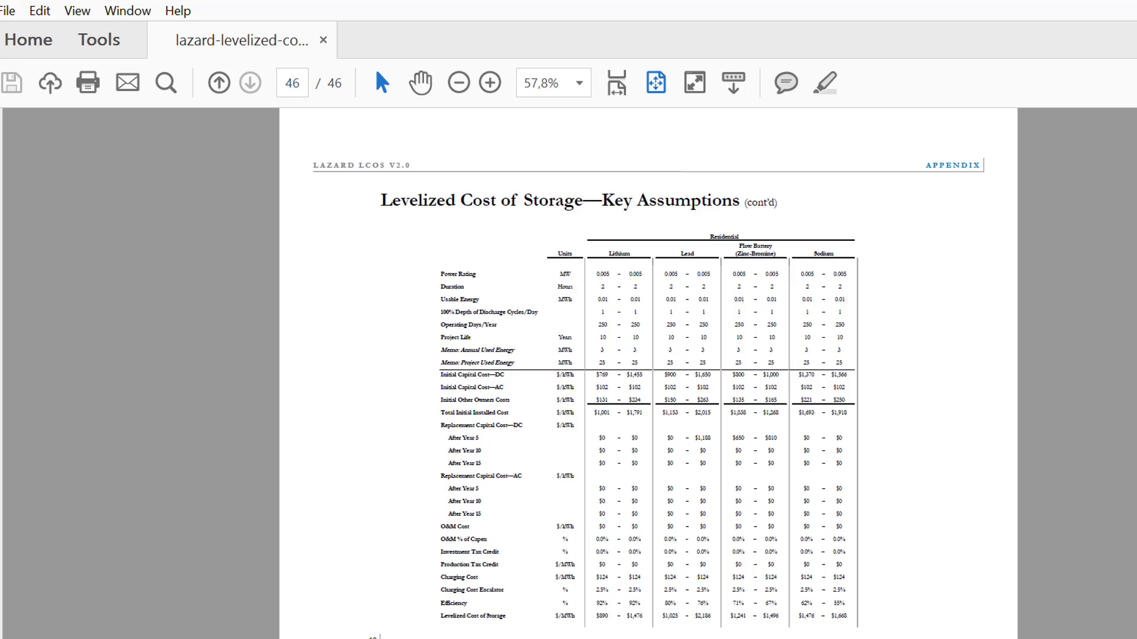
{"action": "key", "text": "Page_Up"}
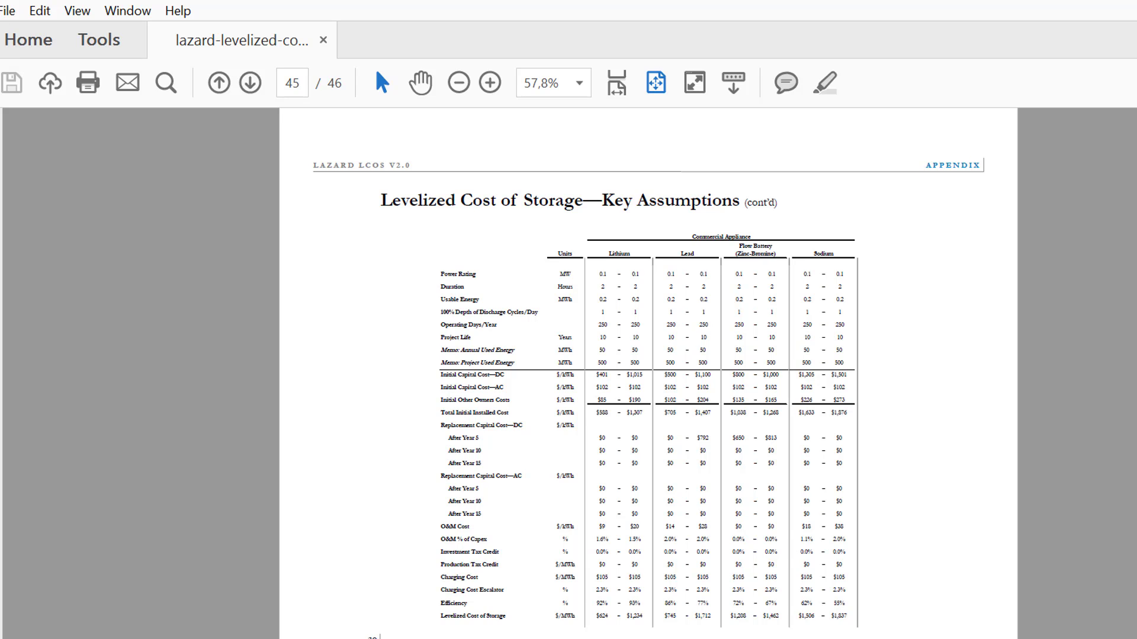
{"action": "key", "text": "Page_Down"}
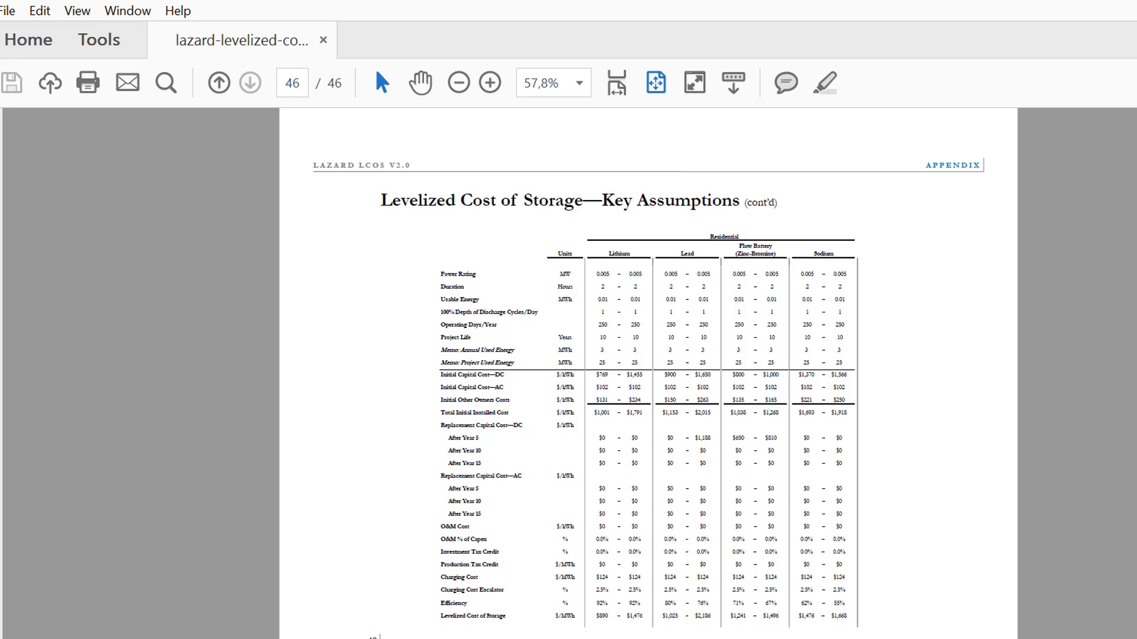
{"action": "key", "text": "Page_Up"}
{"action": "key", "text": "Page_Up"}
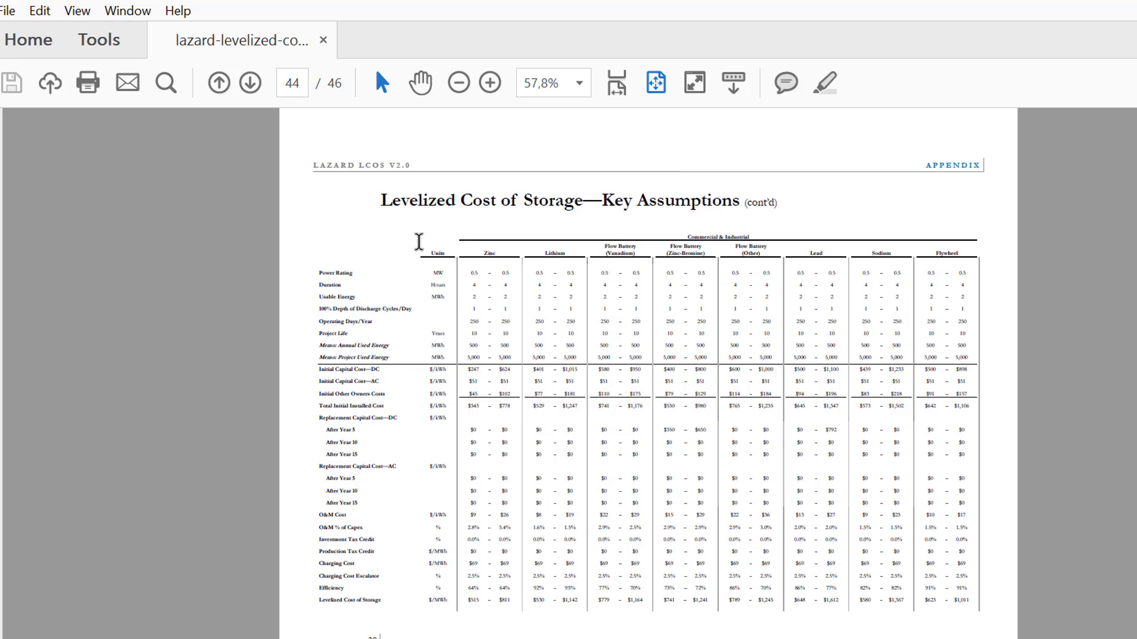
{"action": "left_click_drag", "start_coordinate": [419, 241], "coordinate": [974, 602]}
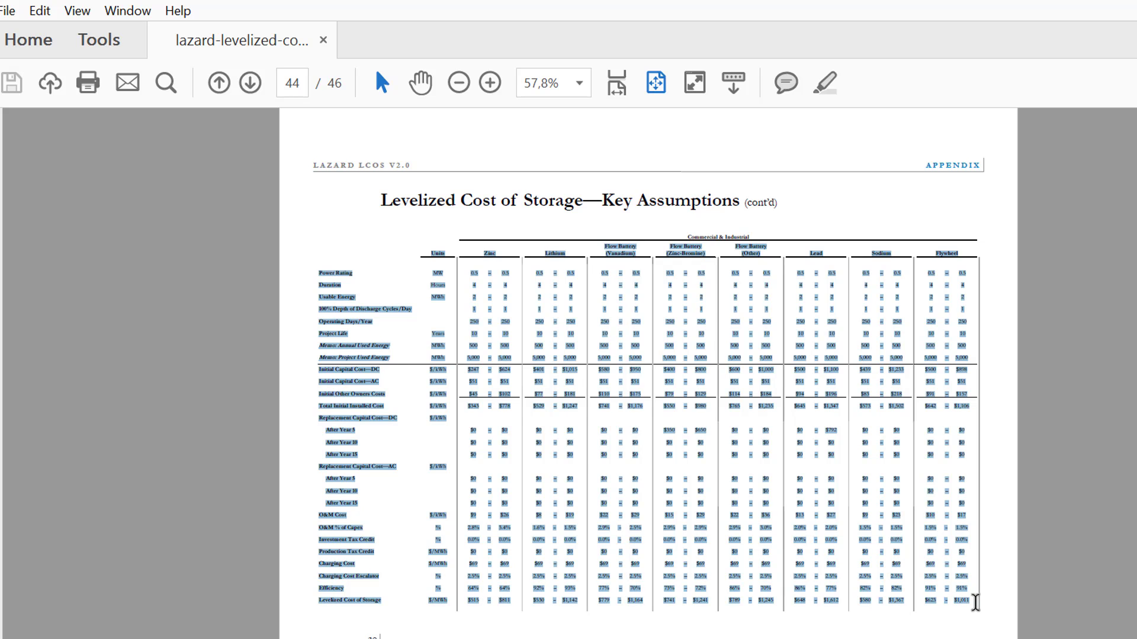
Return to the battery cost database workbook and place the Commercial & Industrial table in an empty worksheet starting at A1
{"action": "mouse_move", "coordinate": [406, 638]}
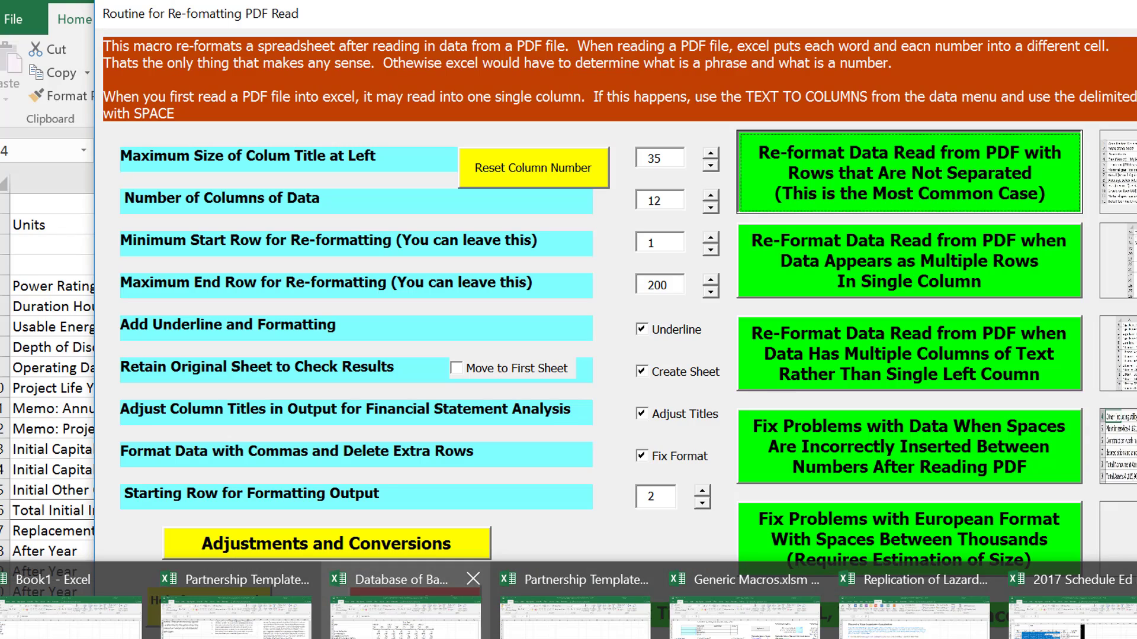
{"action": "left_click", "coordinate": [406, 634]}
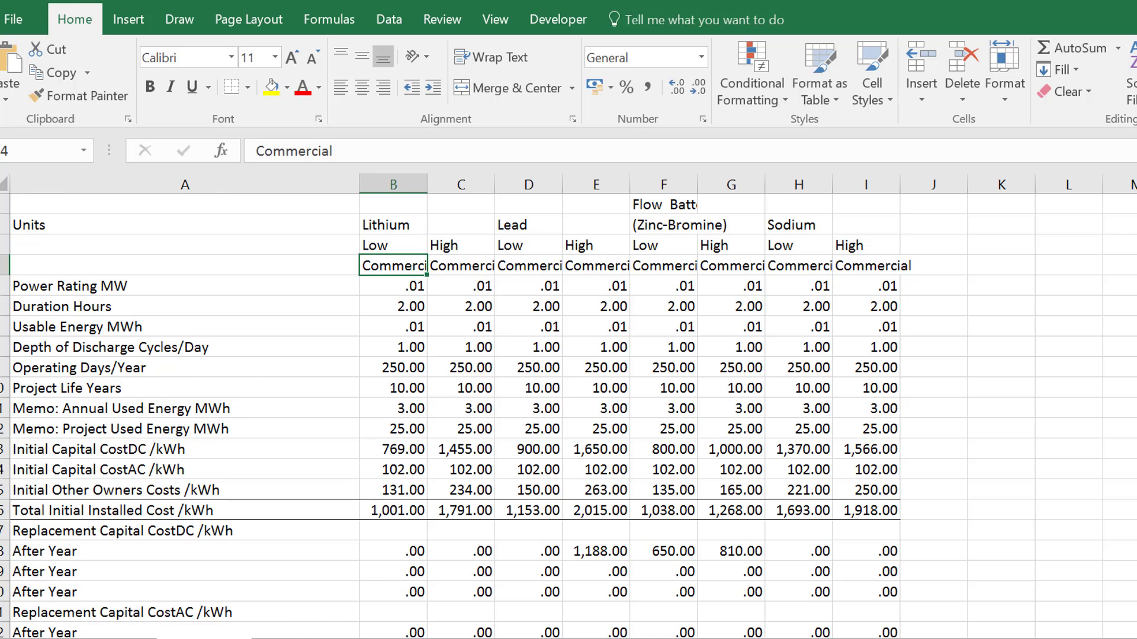
{"action": "key", "text": "ctrl+Page_Down"}
{"action": "key", "text": "ctrl+Page_Down"}
{"action": "key", "text": "Down"}
{"action": "key", "text": "Down"}
{"action": "key", "text": "Down"}
{"action": "key", "text": "Down"}
{"action": "key", "text": "Down"}
{"action": "key", "text": "Down"}
{"action": "key", "text": "Down"}
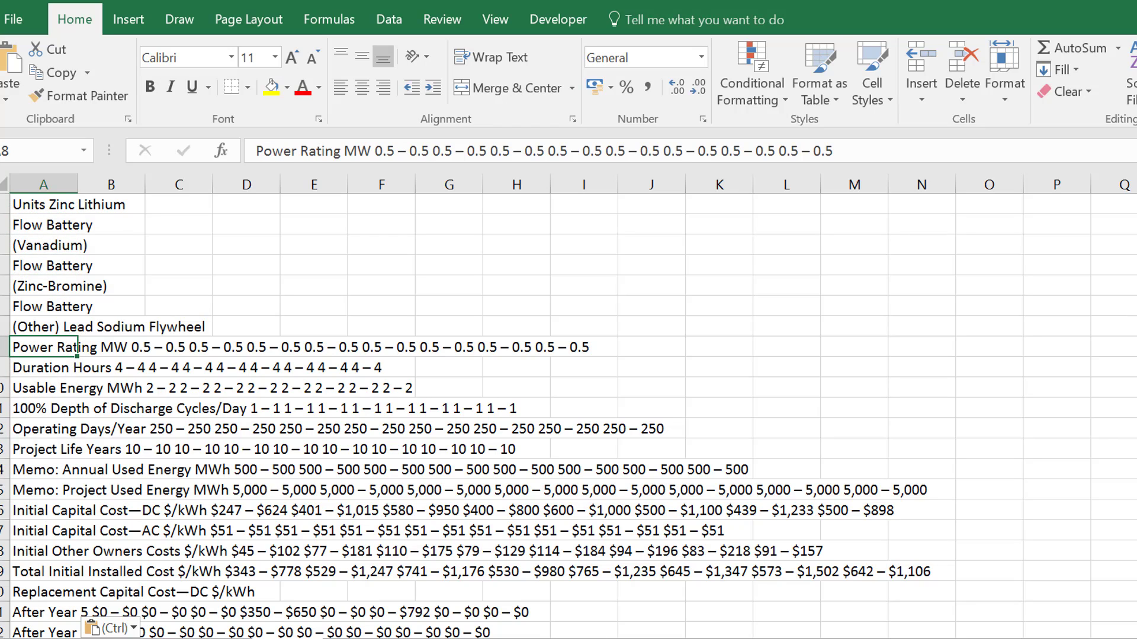
{"action": "key", "text": "alt+Tab"}
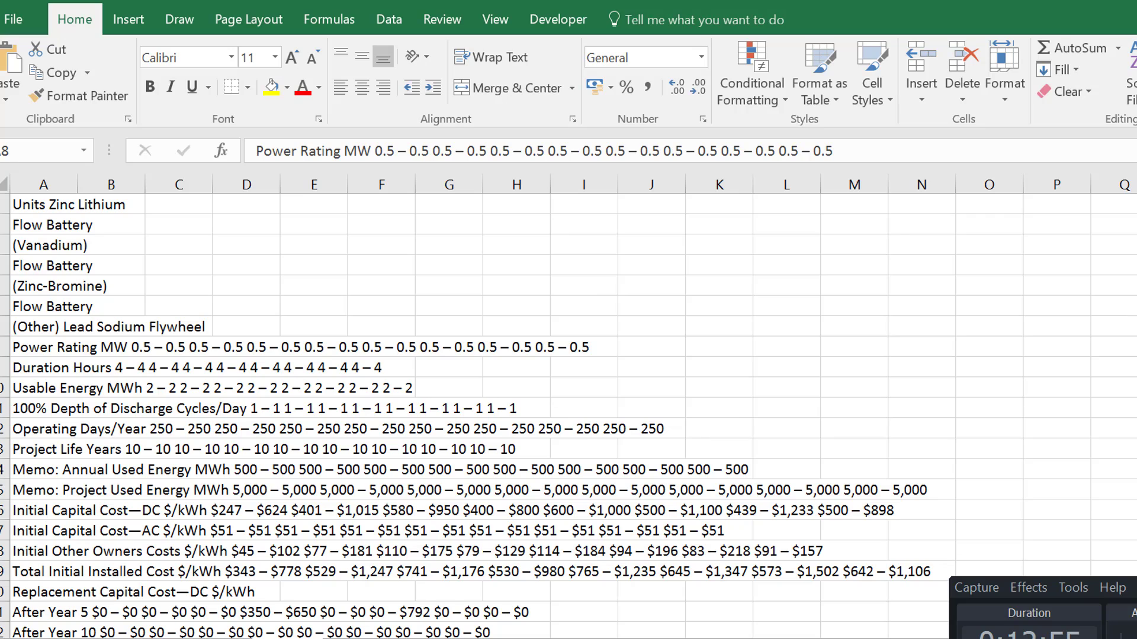
{"action": "left_click", "coordinate": [1057, 428]}
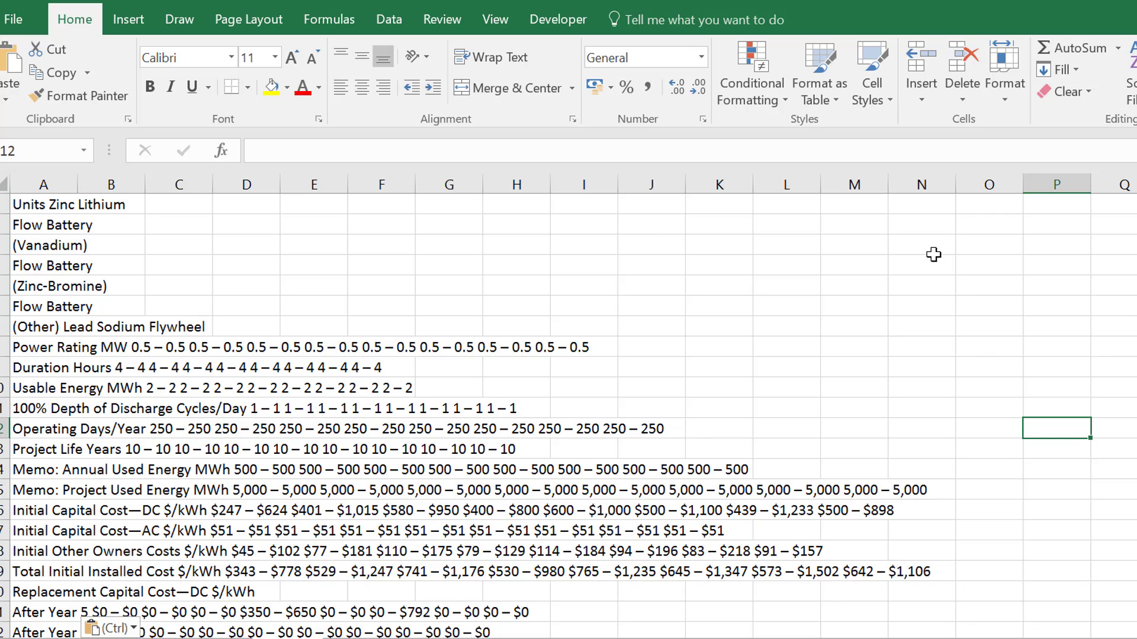
{"action": "key", "text": "Left"}
{"action": "key", "text": "Left"}
{"action": "key", "text": "Left"}
{"action": "key", "text": "Left"}
{"action": "key", "text": "Left"}
{"action": "key", "text": "Left"}
{"action": "key", "text": "Left"}
{"action": "key", "text": "Left"}
{"action": "key", "text": "Left"}
{"action": "key", "text": "Left"}
{"action": "key", "text": "Left"}
{"action": "key", "text": "Left"}
{"action": "key", "text": "Left"}
{"action": "key", "text": "Left"}
{"action": "key", "text": "Left"}
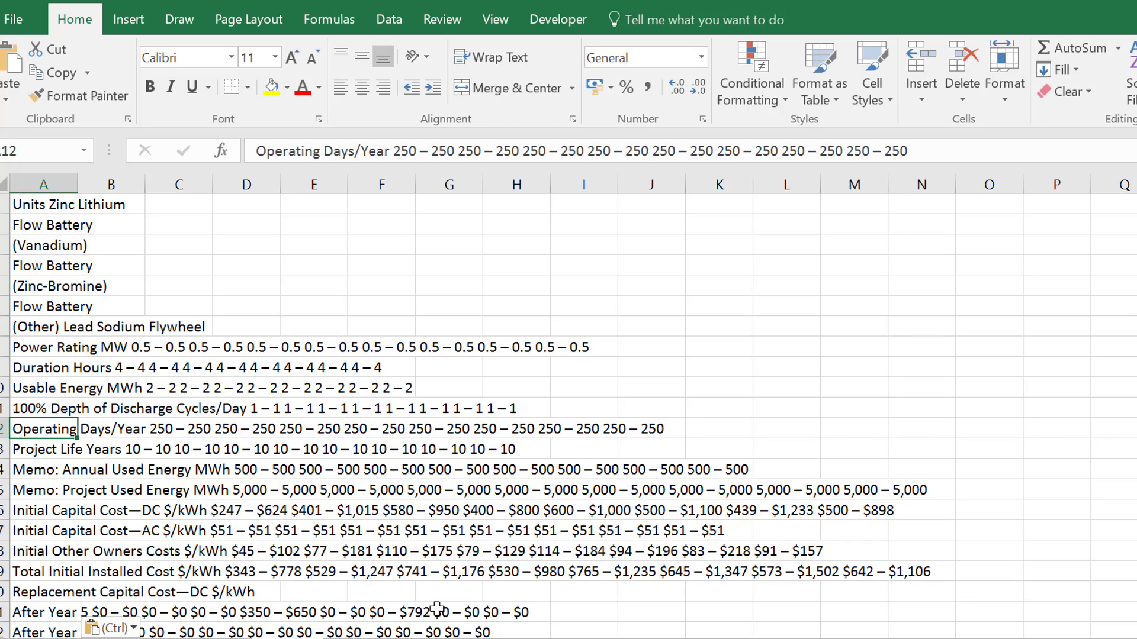
Rename the worksheet holding the pasted Commercial & Industrial table and check the header rows of the Commercial and Residential sheets
{"action": "double_click", "coordinate": [290, 638]}
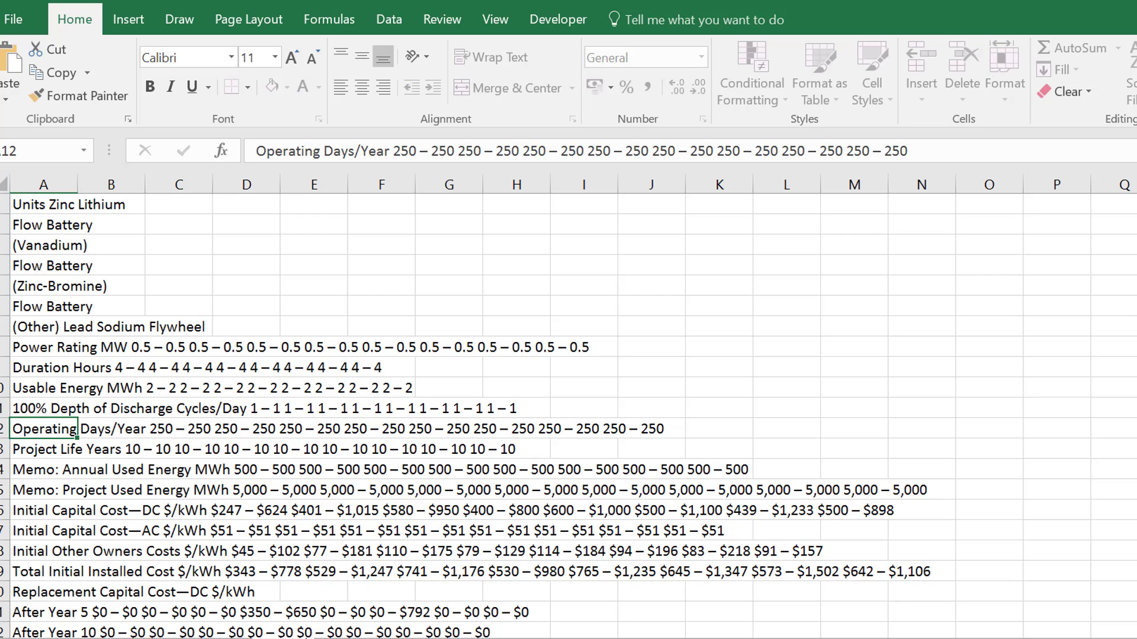
{"action": "key", "text": "Return"}
{"action": "key", "text": "ctrl+Page_Up"}
{"action": "key", "text": "ctrl+Page_Up"}
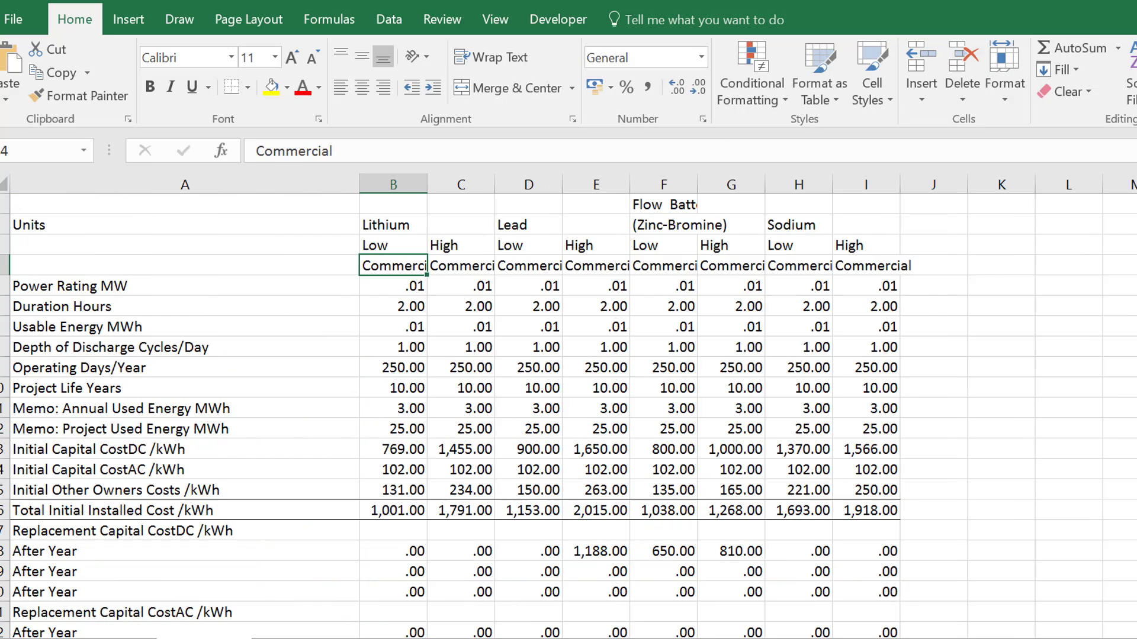
{"action": "key", "text": "Left"}
{"action": "key", "text": "Right"}
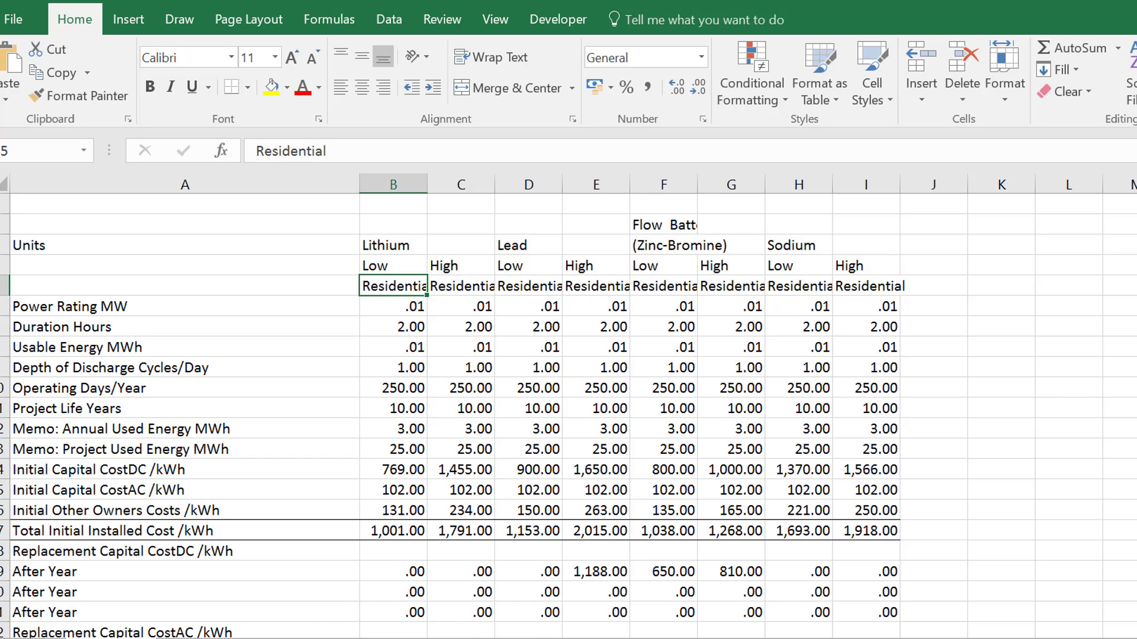
{"action": "key", "text": "ctrl+Page_Down"}
{"action": "key", "text": "ctrl+Page_Down"}
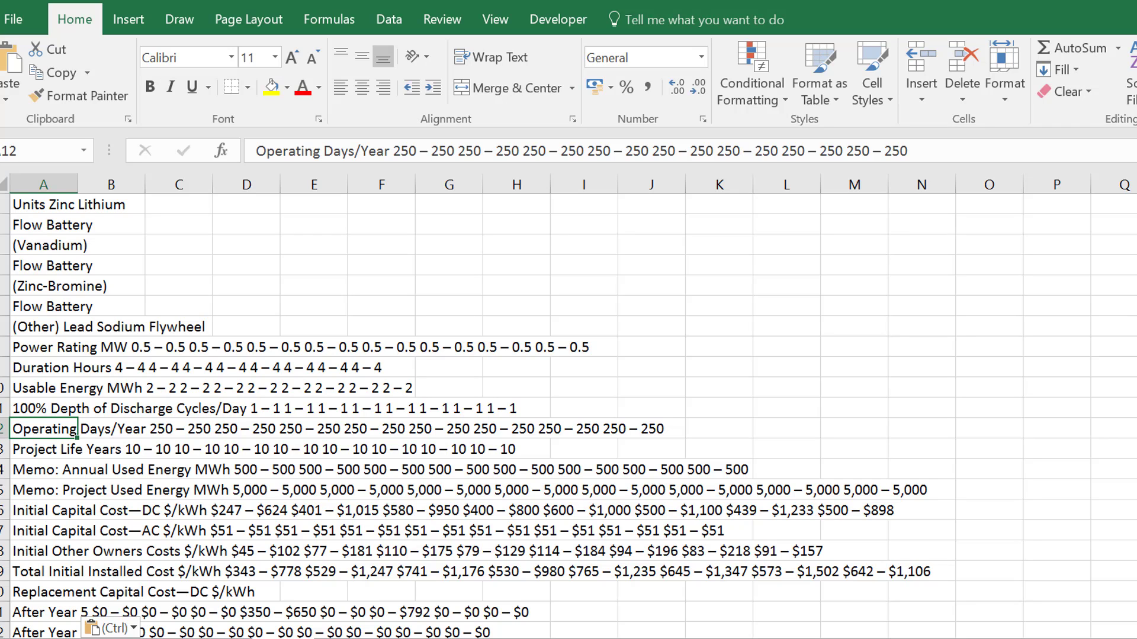
Switch to the 12. Batteries folder in File Explorer and open the IIEC Direct PDF
{"action": "left_click", "coordinate": [523, 638]}
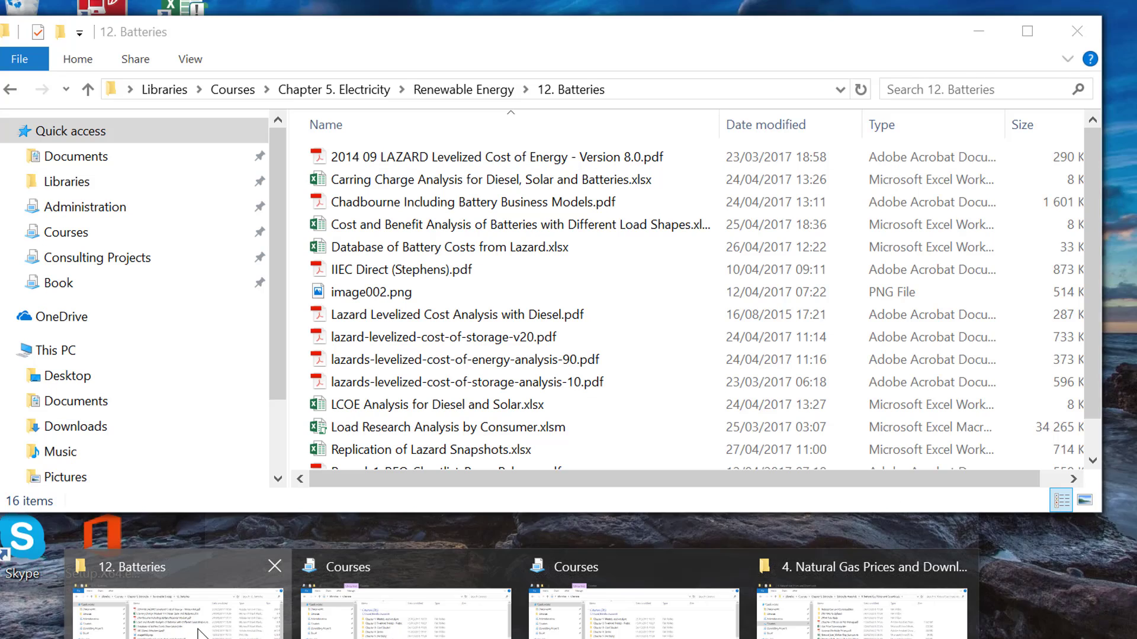
{"action": "left_click", "coordinate": [200, 633]}
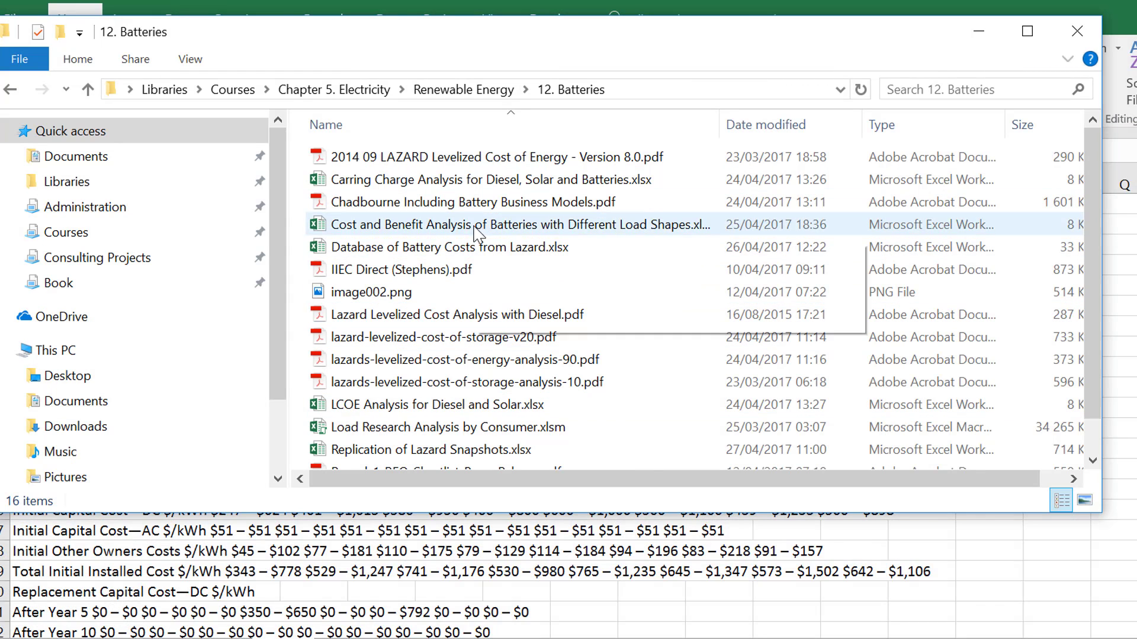
{"action": "left_click", "coordinate": [424, 274]}
{"action": "double_click", "coordinate": [424, 274]}
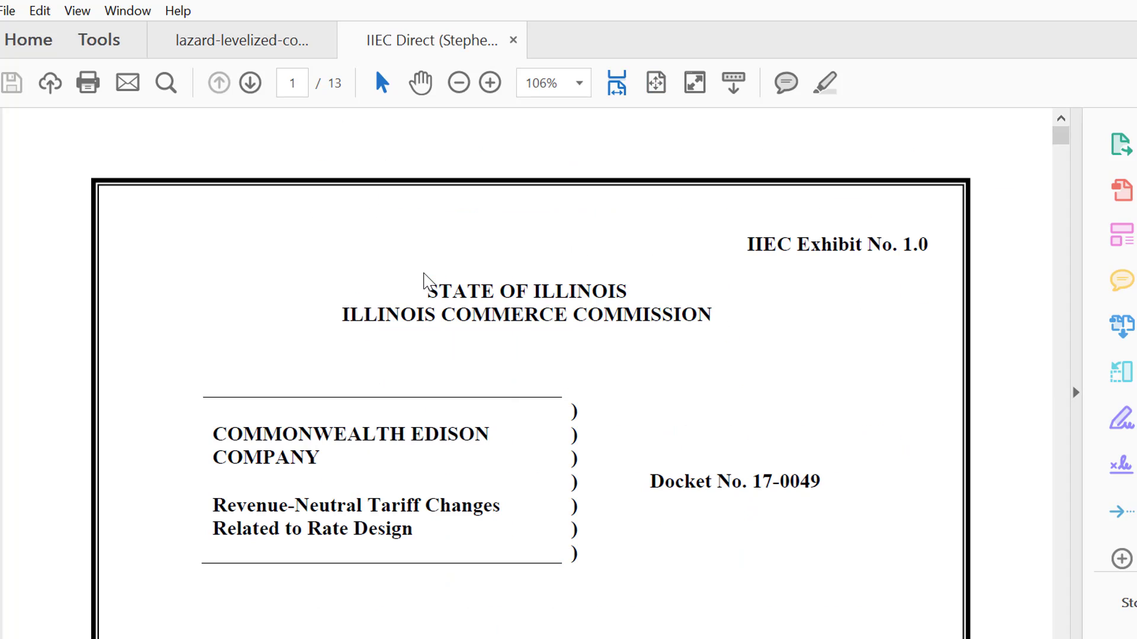
Browse the IIEC Direct PDF to the Figure 1 load charts for HV Below 69 kV (Over 10 MW), CY 2012 to CY 2015
{"action": "scroll", "coordinate": [424, 273], "scroll_direction": "down", "scroll_amount": 20}
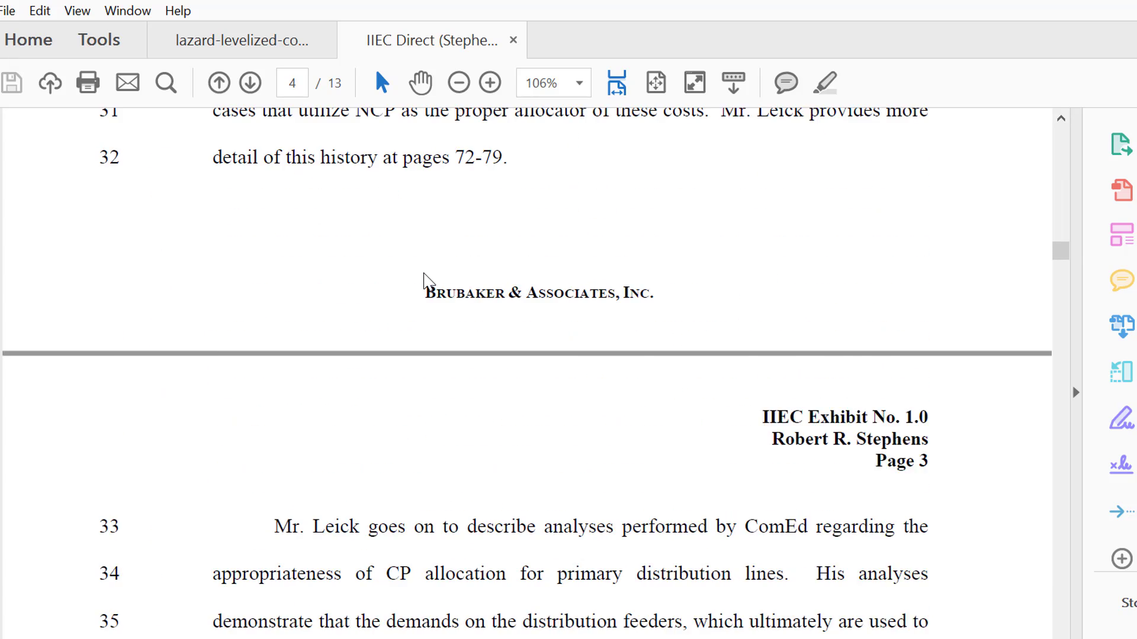
{"action": "scroll", "coordinate": [424, 281], "scroll_direction": "down", "scroll_amount": 20}
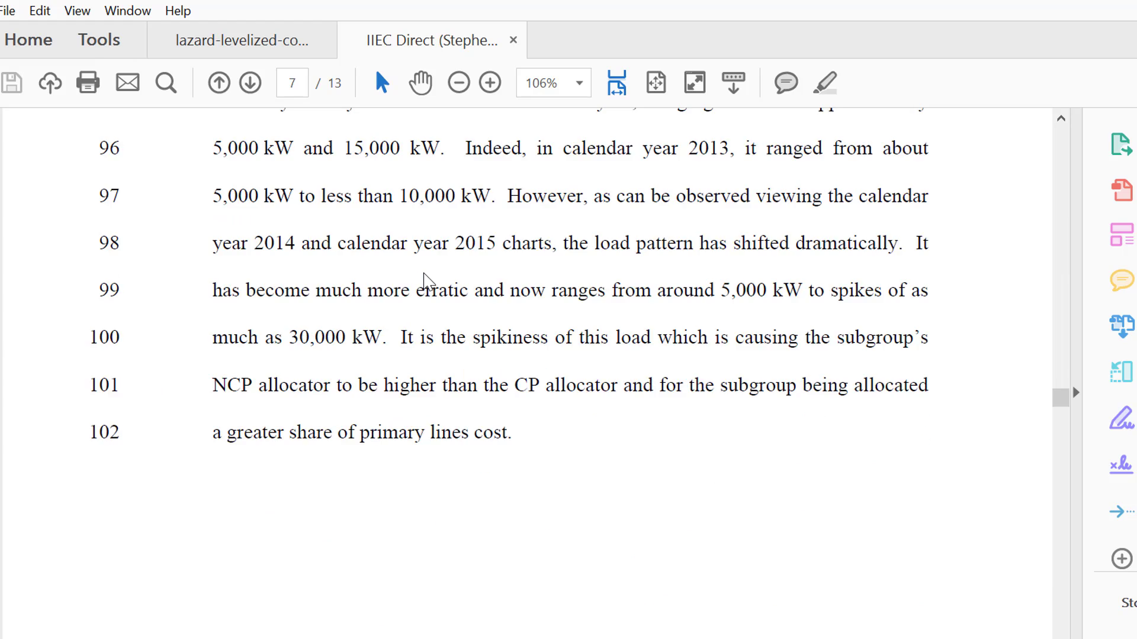
{"action": "scroll", "coordinate": [428, 282], "scroll_direction": "down", "scroll_amount": 8}
{"action": "scroll", "coordinate": [427, 282], "scroll_direction": "up", "scroll_amount": 20}
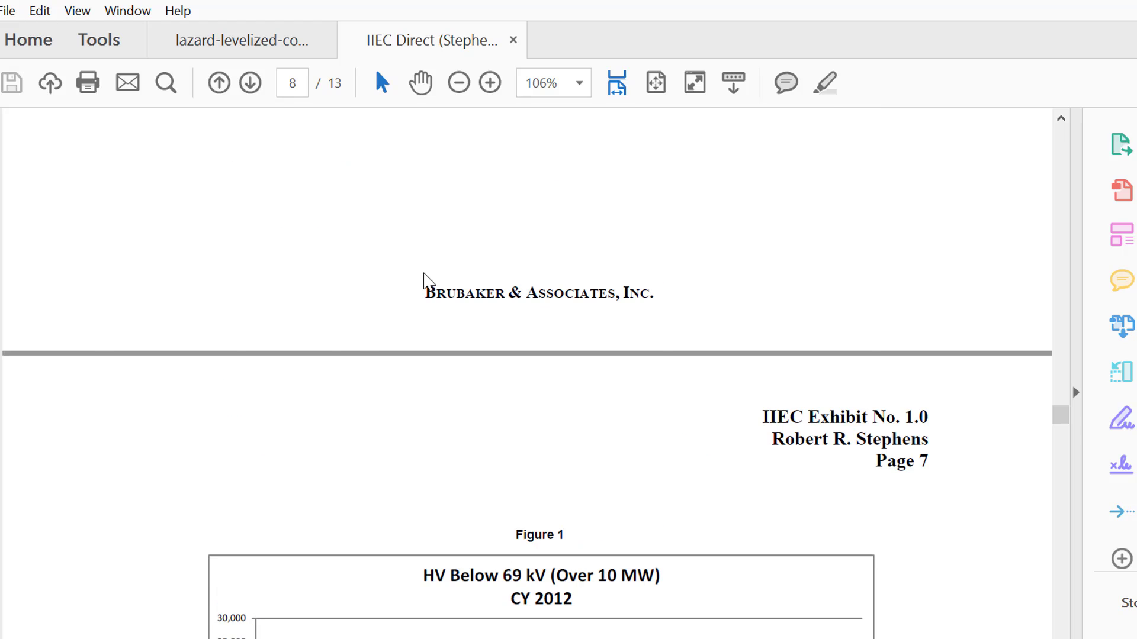
{"action": "scroll", "coordinate": [427, 280], "scroll_direction": "down", "scroll_amount": 15}
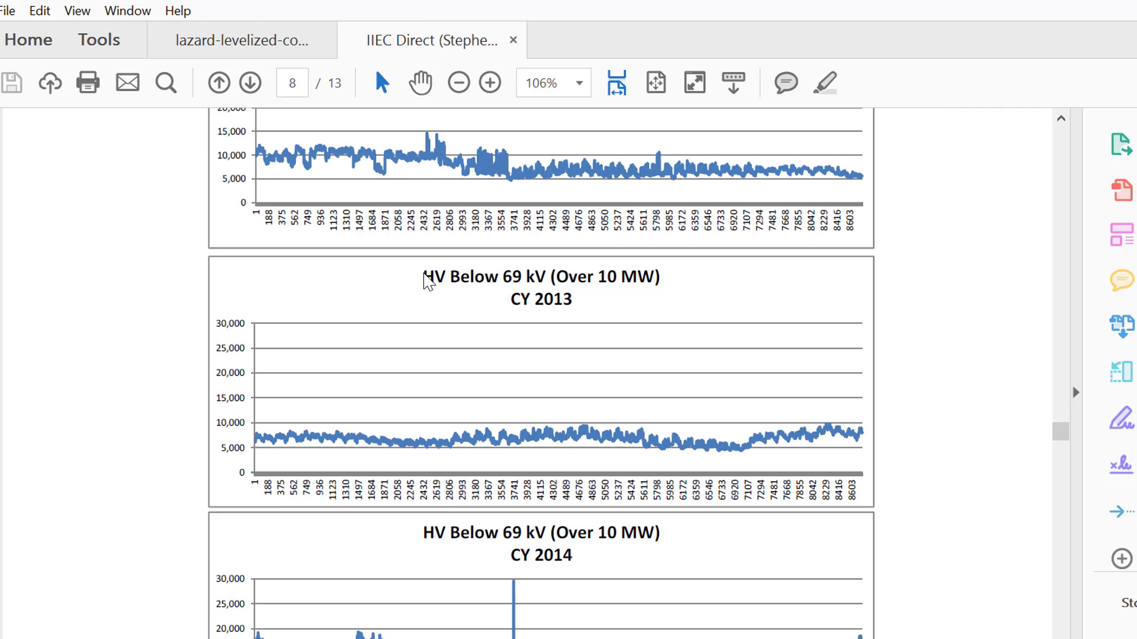
{"action": "scroll", "coordinate": [426, 280], "scroll_direction": "down", "scroll_amount": 5}
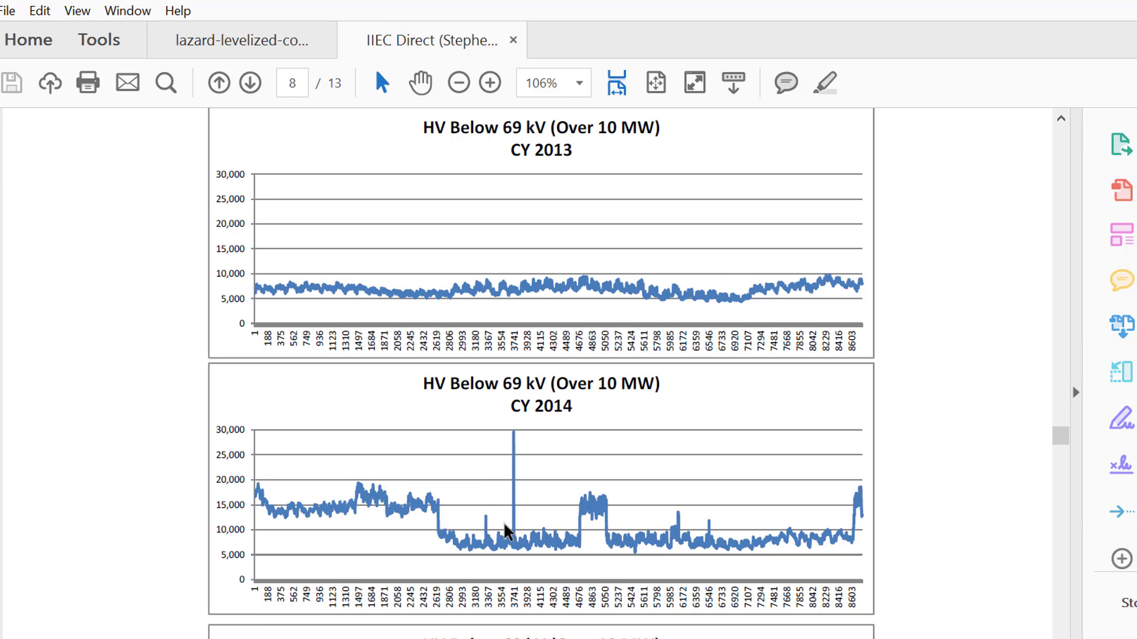
{"action": "scroll", "coordinate": [506, 531], "scroll_direction": "down", "scroll_amount": 9}
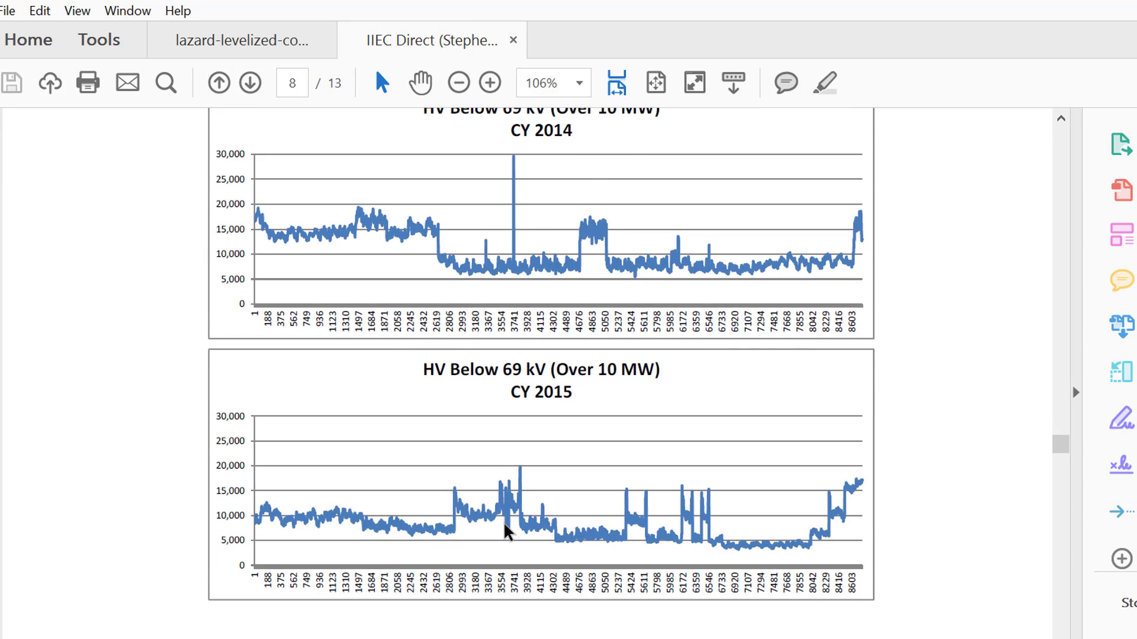
Read the testimony on why loads became spikier in 2014 and 2015 and compare it with the Figure 1 yearly load charts
{"action": "scroll", "coordinate": [506, 531], "scroll_direction": "up", "scroll_amount": 20}
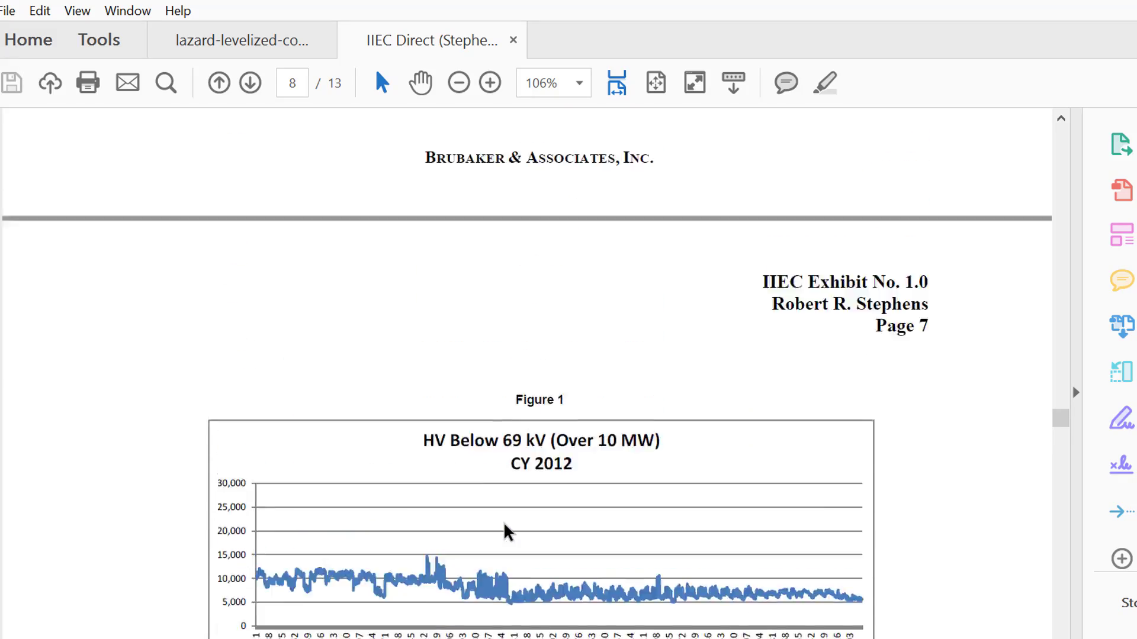
{"action": "scroll", "coordinate": [506, 531], "scroll_direction": "up", "scroll_amount": 8}
{"action": "scroll", "coordinate": [506, 531], "scroll_direction": "down", "scroll_amount": 16}
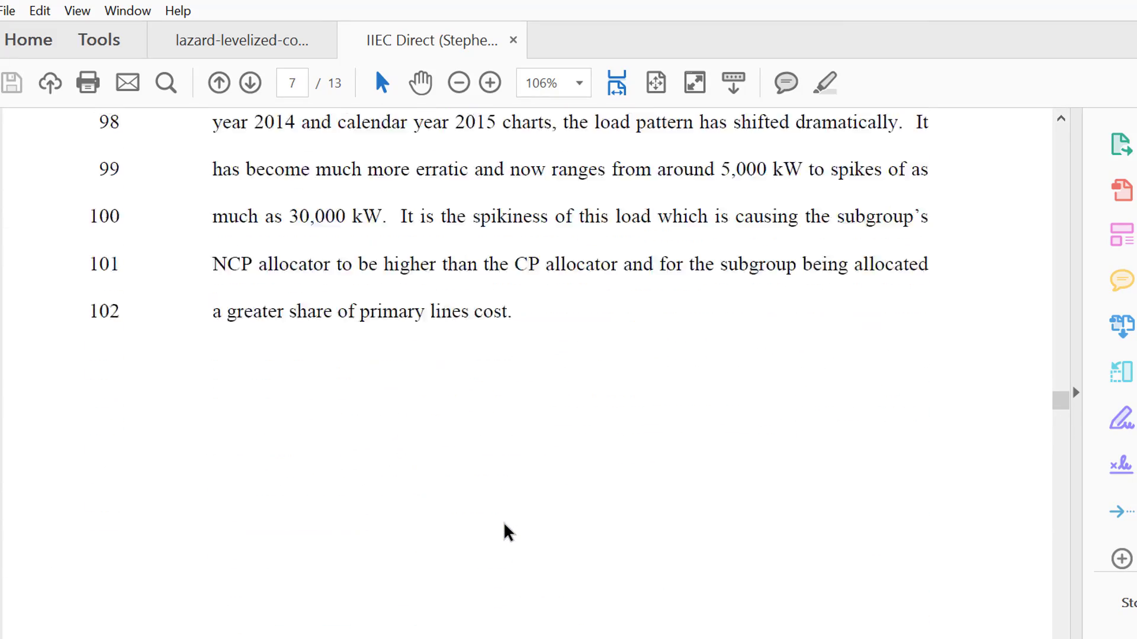
{"action": "scroll", "coordinate": [506, 531], "scroll_direction": "down", "scroll_amount": 20}
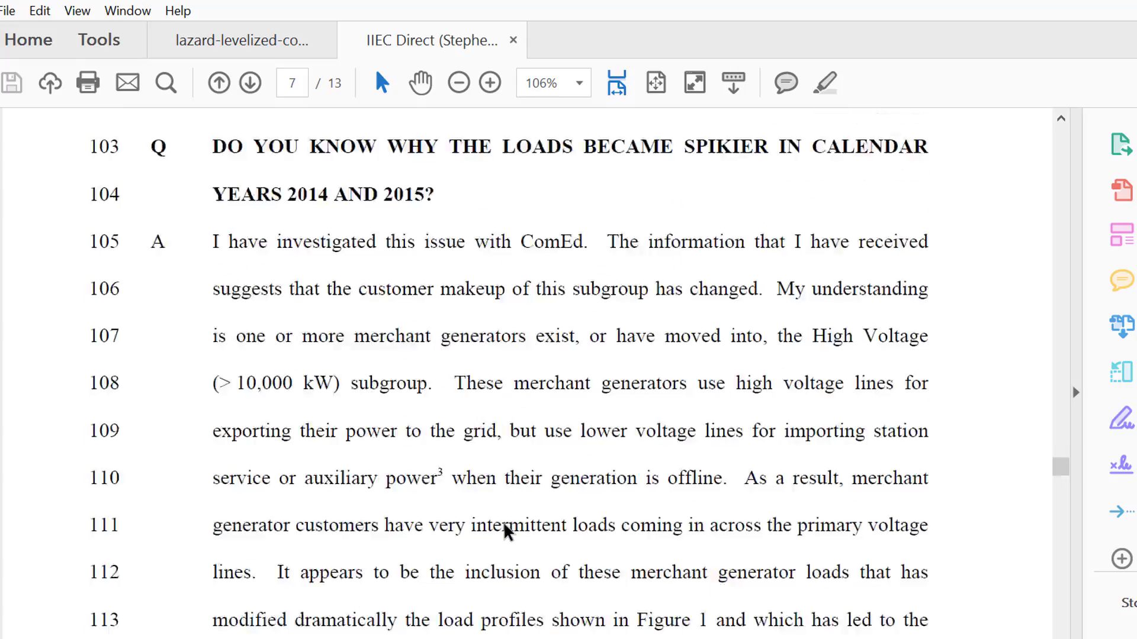
{"action": "scroll", "coordinate": [506, 531], "scroll_direction": "down", "scroll_amount": 10}
{"action": "scroll", "coordinate": [506, 531], "scroll_direction": "up", "scroll_amount": 6}
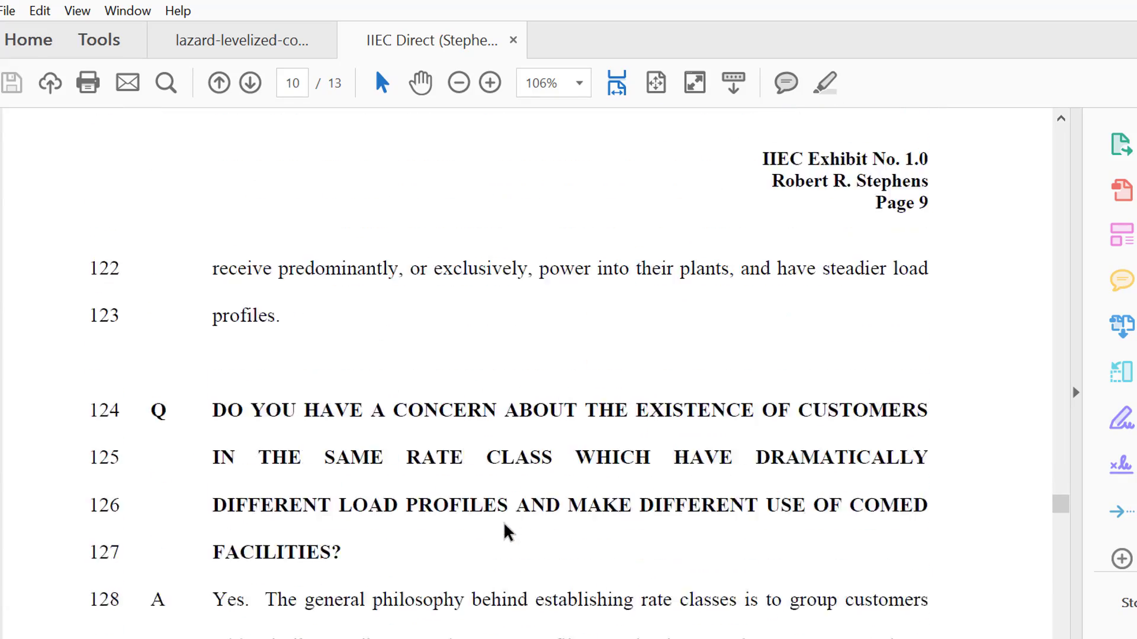
{"action": "scroll", "coordinate": [506, 531], "scroll_direction": "up", "scroll_amount": 20}
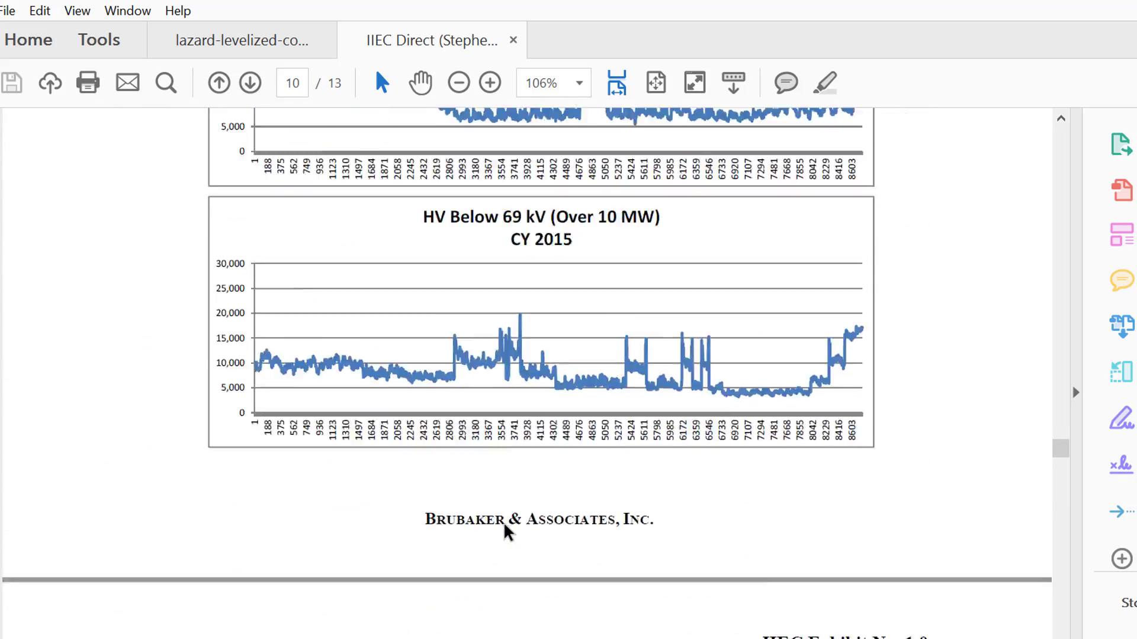
{"action": "scroll", "coordinate": [506, 531], "scroll_direction": "up", "scroll_amount": 1}
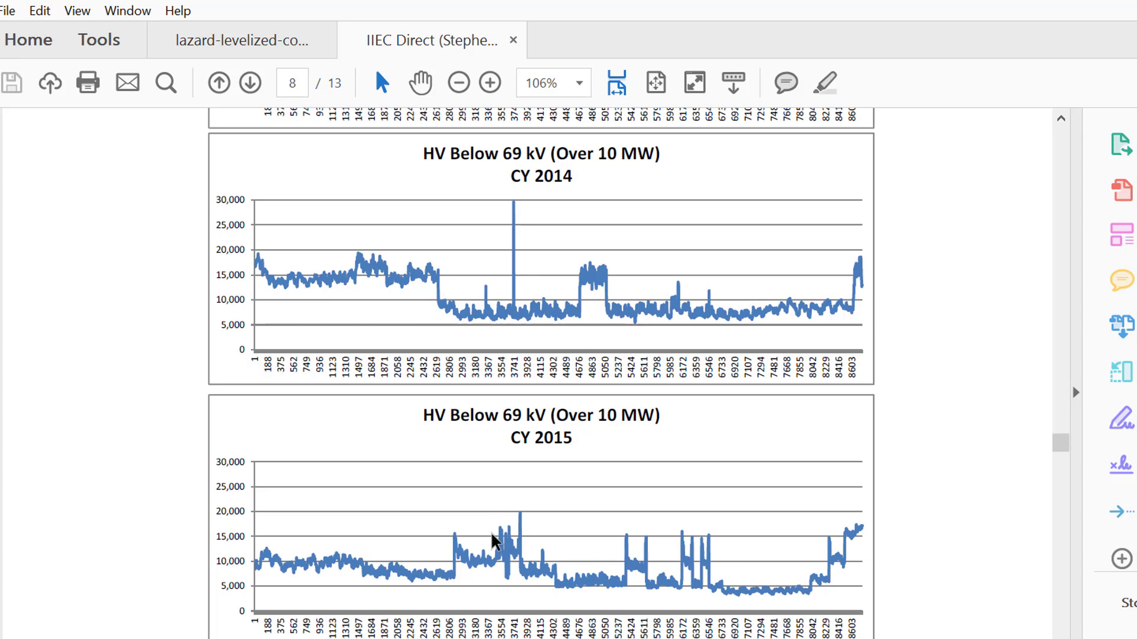
{"action": "scroll", "coordinate": [577, 500], "scroll_direction": "up", "scroll_amount": 10}
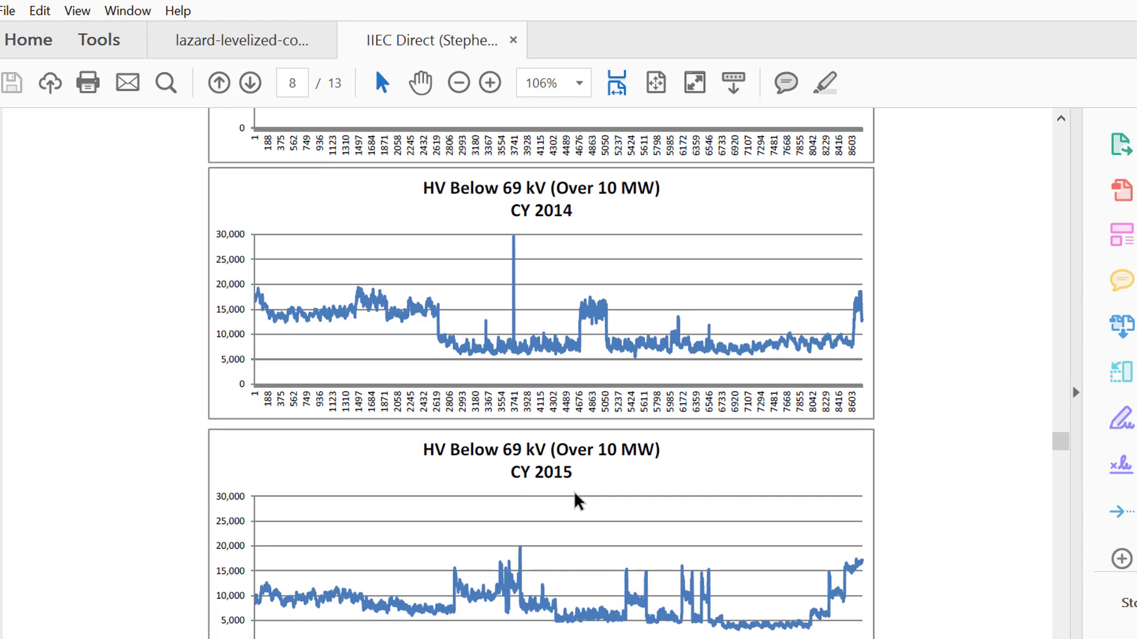
{"action": "scroll", "coordinate": [577, 500], "scroll_direction": "up", "scroll_amount": 2}
{"action": "scroll", "coordinate": [578, 501], "scroll_direction": "down", "scroll_amount": 1}
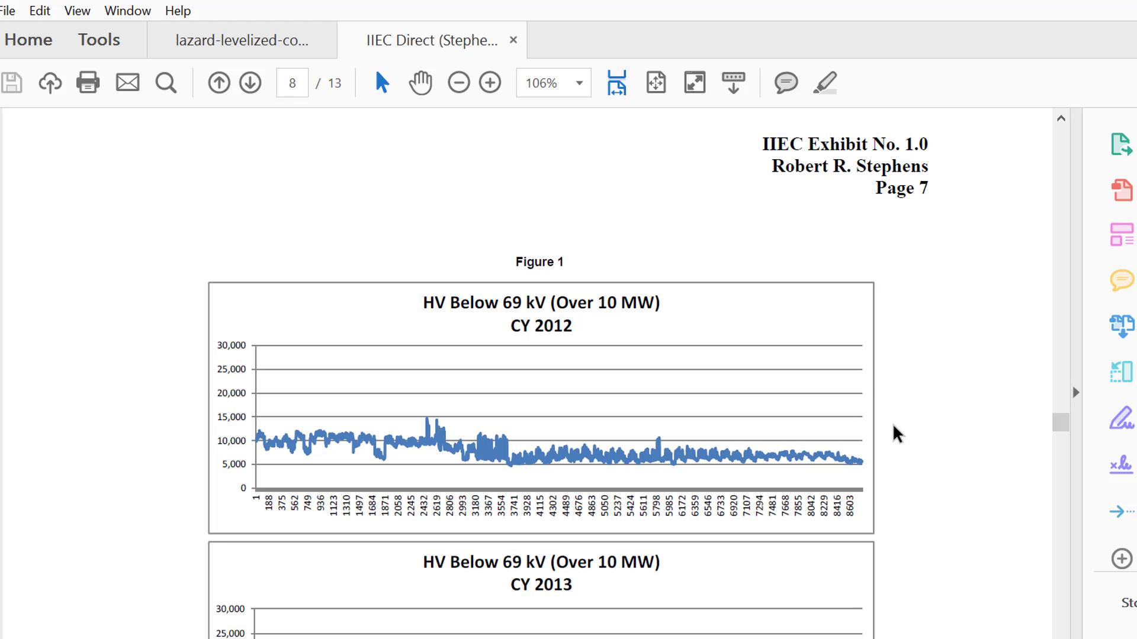
Switch to the battery cost database workbook and re-format the Commercial & Industrial data with unseparated rows, using 24 columns of data
{"action": "mouse_move", "coordinate": [666, 638]}
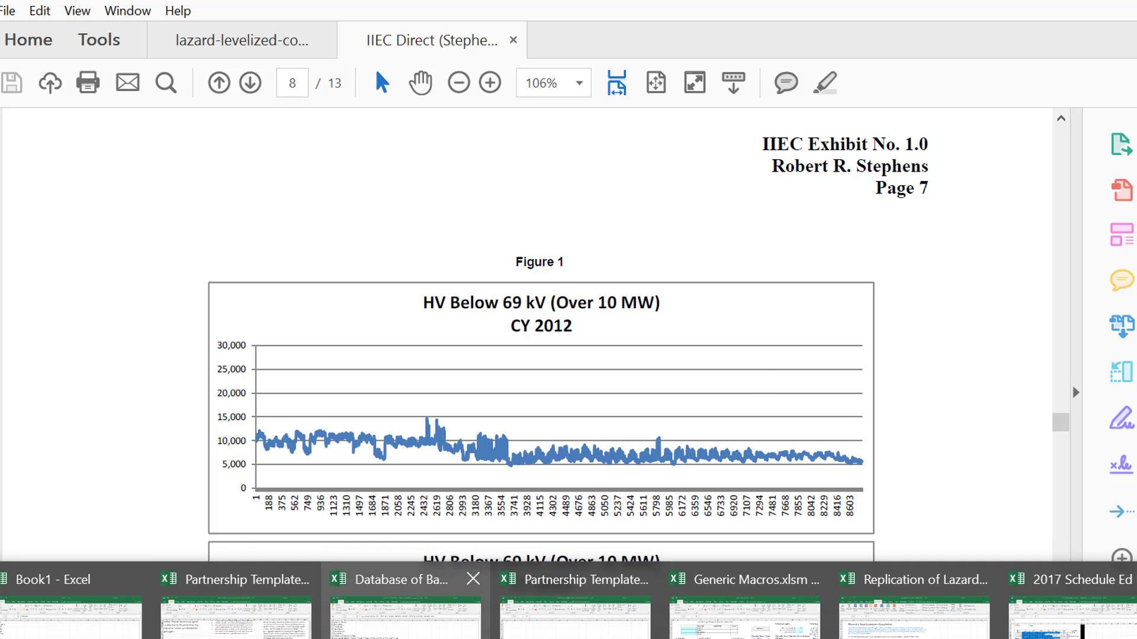
{"action": "left_click", "coordinate": [373, 619]}
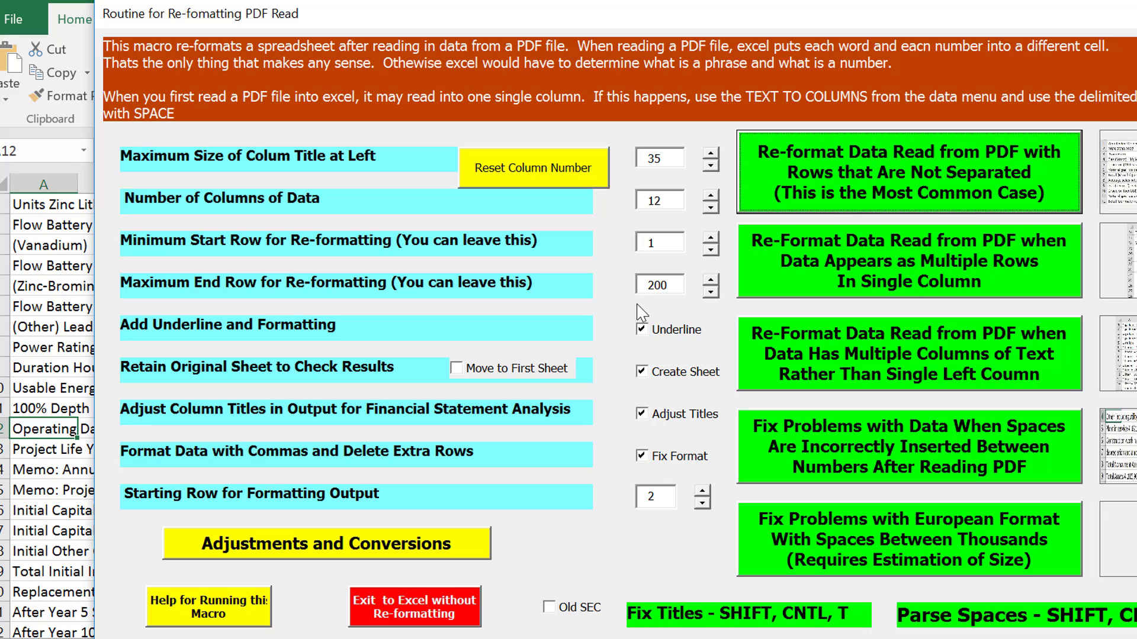
{"action": "left_click", "coordinate": [712, 195]}
{"action": "left_click_drag", "start_coordinate": [712, 198], "coordinate": [711, 211]}
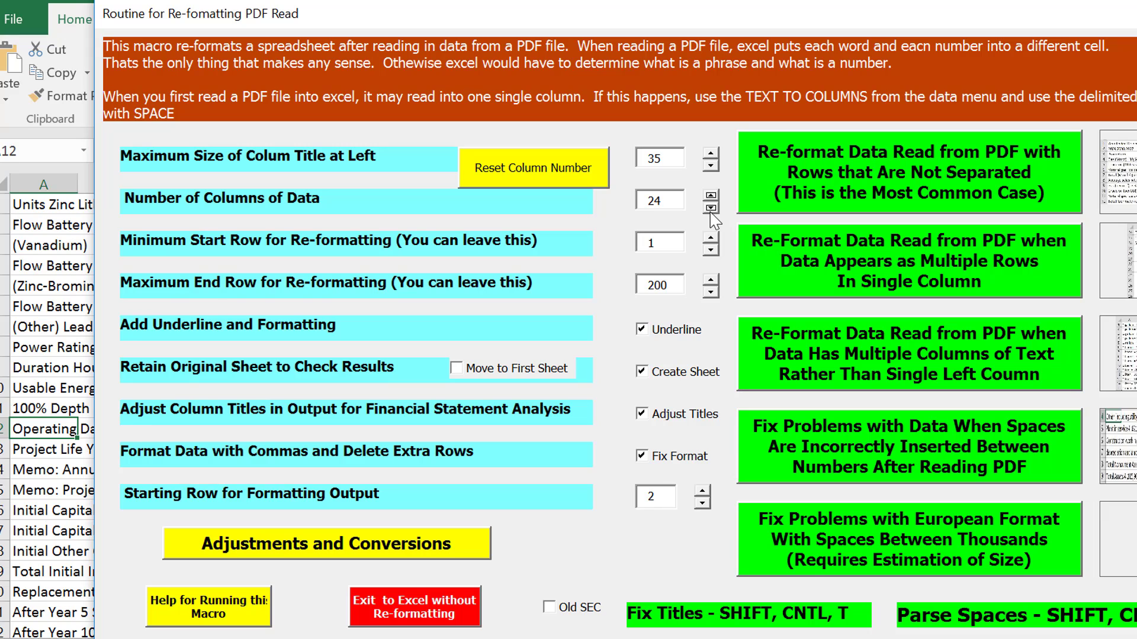
{"action": "left_click", "coordinate": [799, 158]}
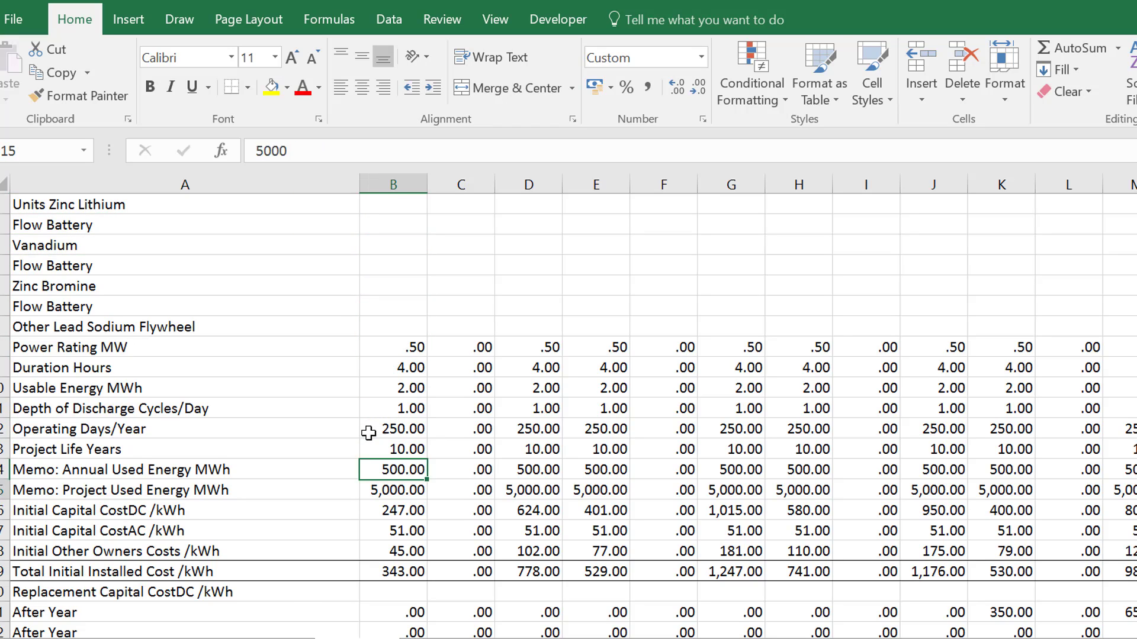
Look across all data columns of the re-formatted Commercial & Industrial table along the Initial Capital CostDC row
{"action": "key", "text": "Right"}
{"action": "key", "text": "Right"}
{"action": "key", "text": "Right"}
{"action": "key", "text": "Right"}
{"action": "key", "text": "Right"}
{"action": "key", "text": "Right"}
{"action": "key", "text": "Right"}
{"action": "key", "text": "Right"}
{"action": "key", "text": "Right"}
{"action": "key", "text": "Right"}
{"action": "key", "text": "Right"}
{"action": "key", "text": "Right"}
{"action": "key", "text": "Right"}
{"action": "key", "text": "Right"}
{"action": "key", "text": "Right"}
{"action": "key", "text": "Right"}
{"action": "key", "text": "Right"}
{"action": "key", "text": "Right"}
{"action": "key", "text": "Right"}
{"action": "key", "text": "Right"}
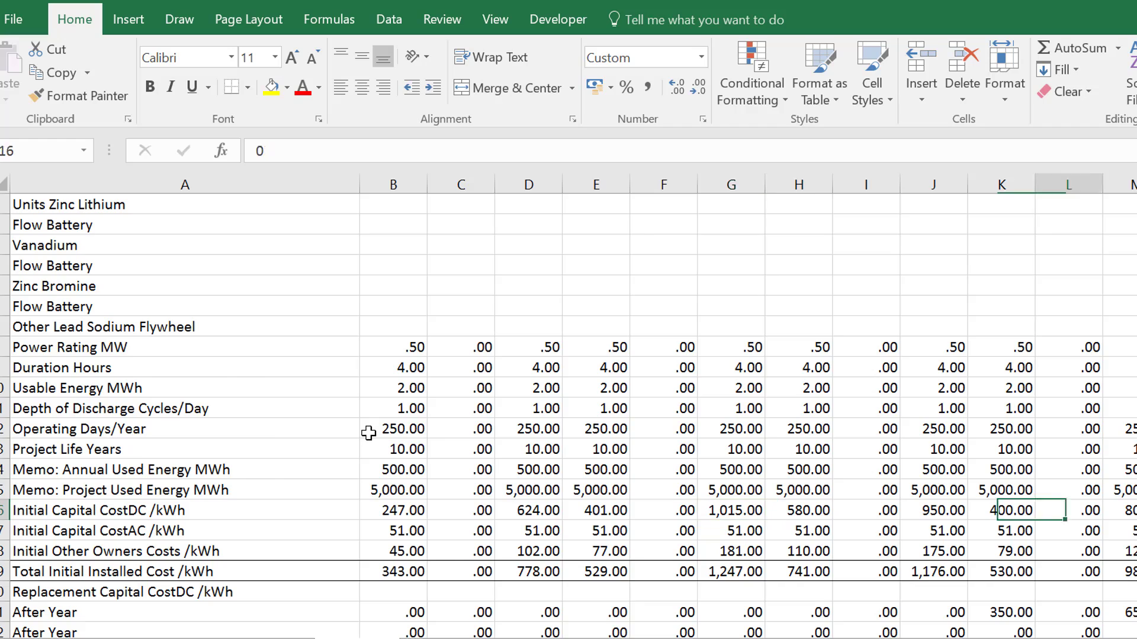
{"action": "key", "text": "Left"}
{"action": "key", "text": "Left"}
{"action": "key", "text": "Left"}
{"action": "key", "text": "Left"}
{"action": "key", "text": "Left"}
{"action": "key", "text": "Left"}
{"action": "key", "text": "Left"}
{"action": "key", "text": "Left"}
{"action": "key", "text": "Left"}
{"action": "key", "text": "Left"}
{"action": "key", "text": "Left"}
{"action": "key", "text": "Left"}
{"action": "key", "text": "Left"}
{"action": "key", "text": "Left"}
{"action": "key", "text": "Left"}
{"action": "key", "text": "Left"}
{"action": "key", "text": "Left"}
{"action": "key", "text": "Left"}
{"action": "key", "text": "Left"}
{"action": "key", "text": "Left"}
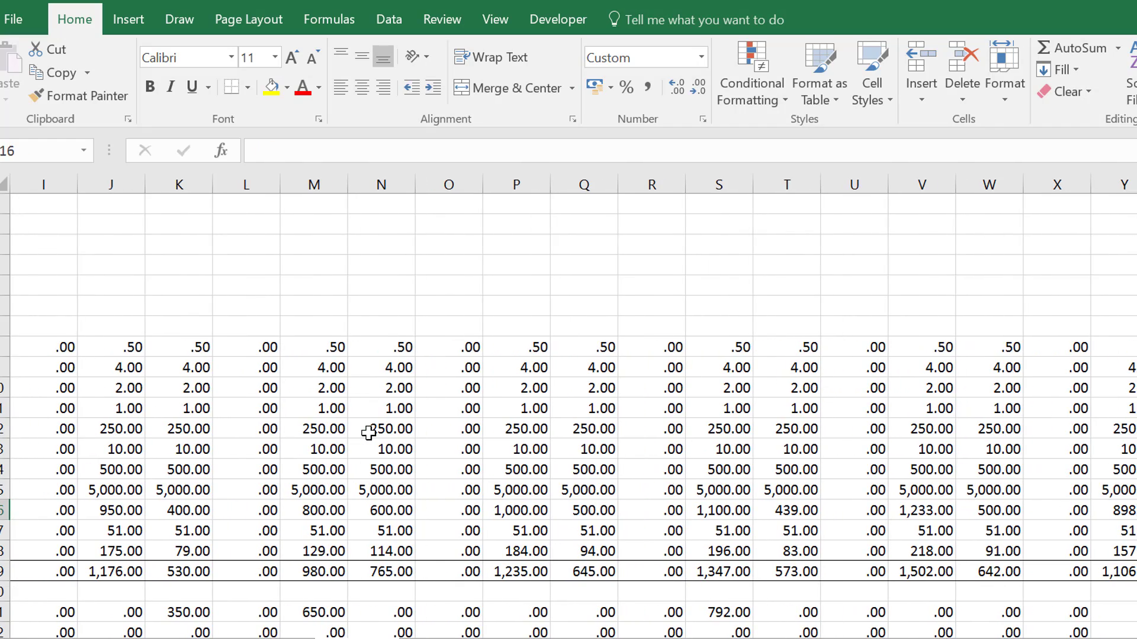
{"action": "key", "text": "Right"}
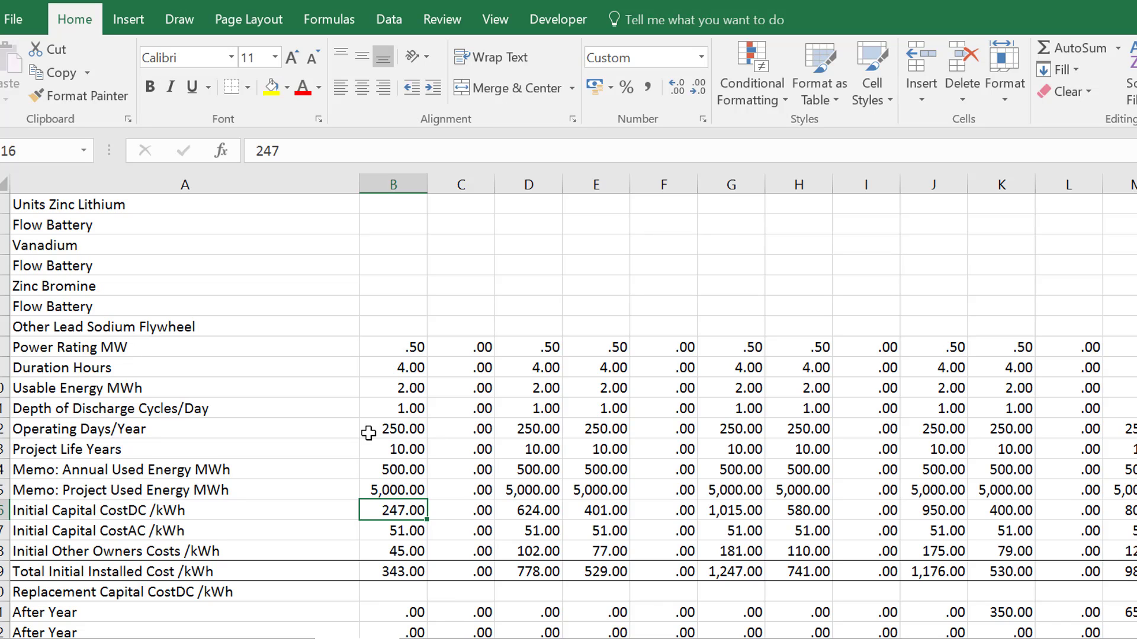
{"action": "key", "text": "Right"}
{"action": "key", "text": "Right"}
{"action": "key", "text": "Right"}
{"action": "key", "text": "Right"}
{"action": "key", "text": "Right"}
{"action": "key", "text": "Right"}
{"action": "key", "text": "Right"}
{"action": "key", "text": "Right"}
{"action": "key", "text": "Right"}
{"action": "key", "text": "Right"}
{"action": "key", "text": "Right"}
{"action": "key", "text": "Right"}
{"action": "key", "text": "Right"}
{"action": "key", "text": "Right"}
{"action": "key", "text": "Right"}
{"action": "key", "text": "Right"}
{"action": "key", "text": "Right"}
{"action": "key", "text": "Right"}
{"action": "key", "text": "Right"}
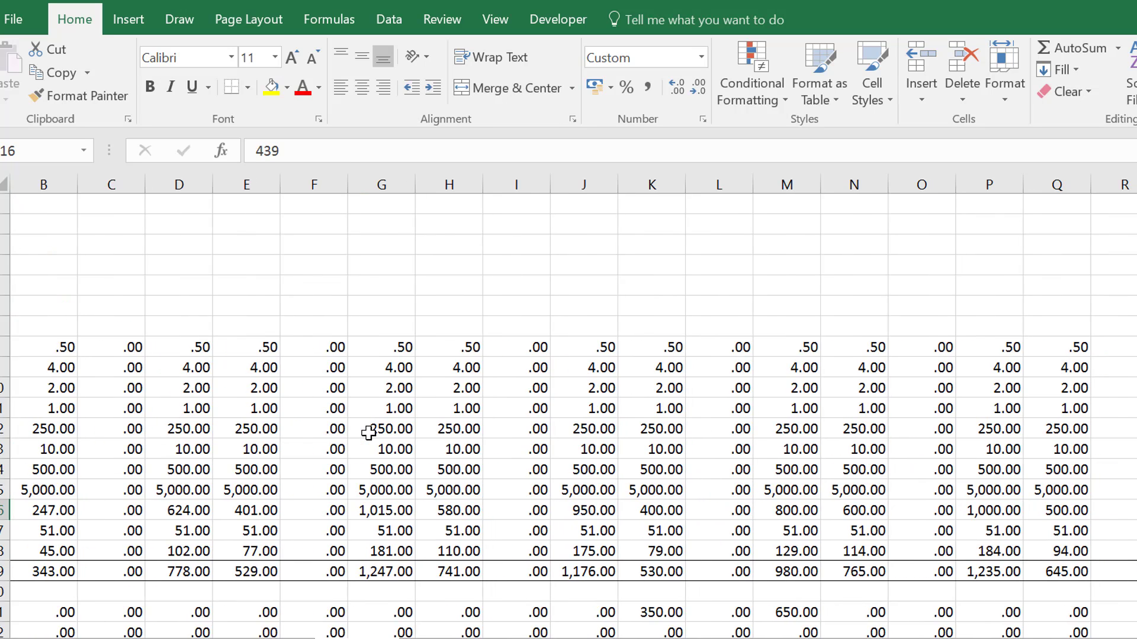
{"action": "key", "text": "Right"}
{"action": "key", "text": "Right"}
Check the Commercial & Industrial table on page 44 of the Lazard PDF and return to the battery cost database workbook
{"action": "key", "text": "alt+Tab"}
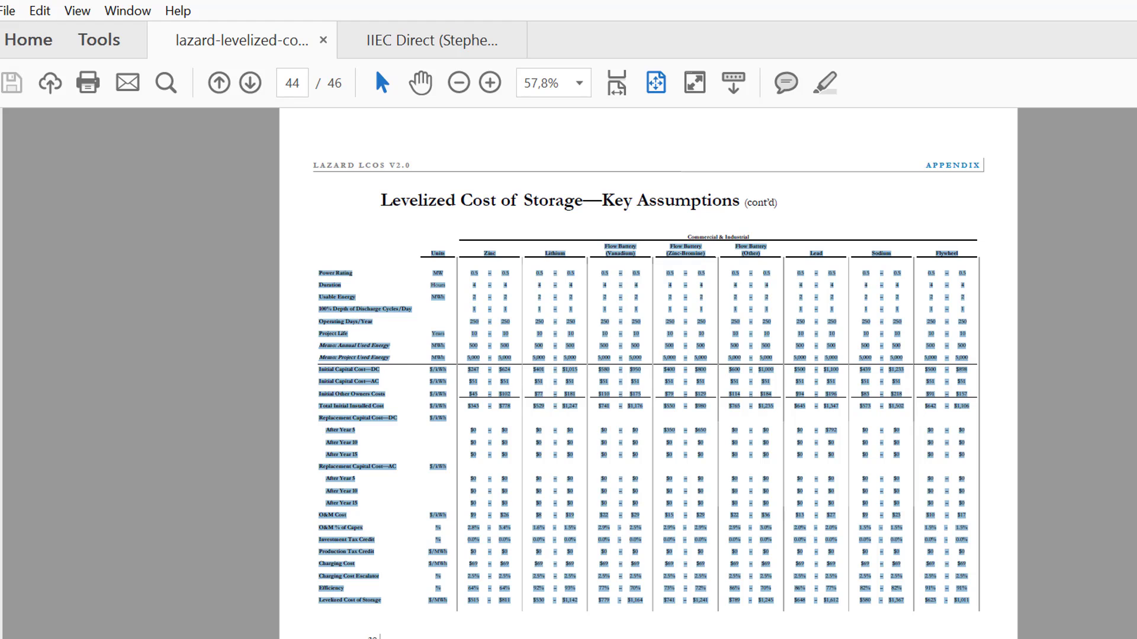
{"action": "mouse_move", "coordinate": [1071, 634]}
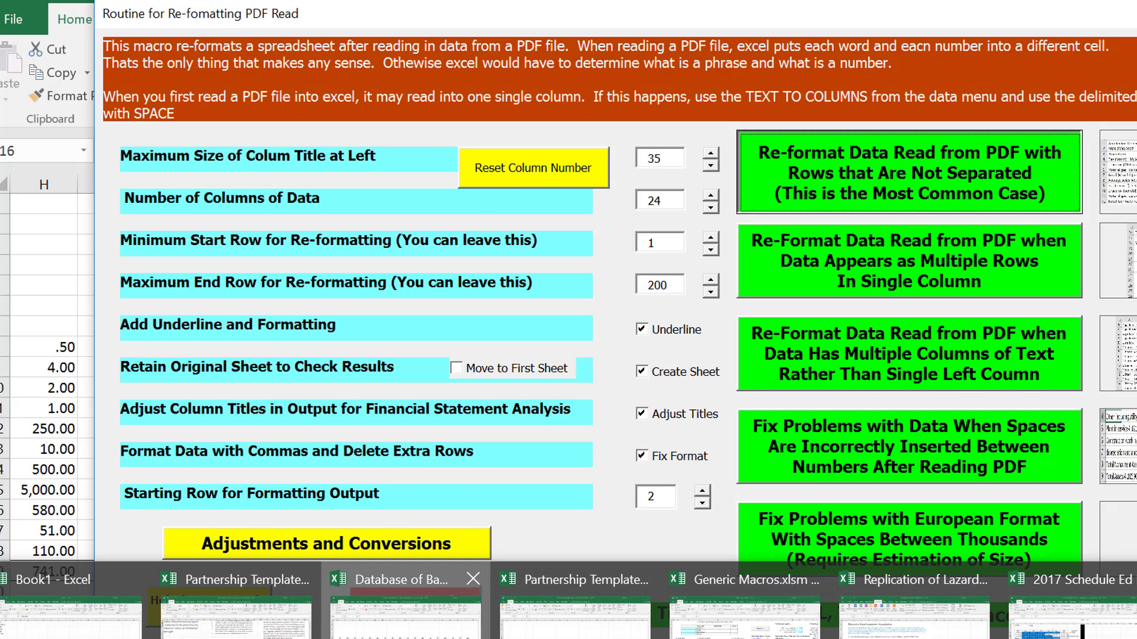
{"action": "left_click", "coordinate": [405, 629]}
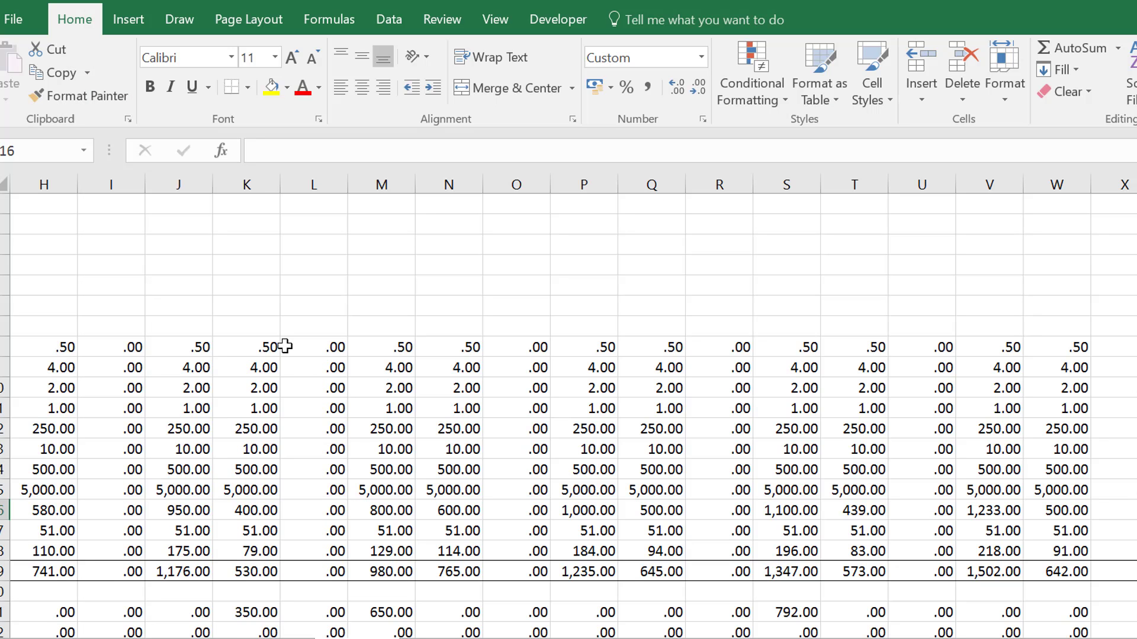
{"action": "key", "text": "Left"}
{"action": "key", "text": "Left"}
{"action": "key", "text": "Left"}
{"action": "key", "text": "Left"}
{"action": "key", "text": "Left"}
{"action": "key", "text": "Left"}
{"action": "key", "text": "Left"}
{"action": "key", "text": "Left"}
{"action": "key", "text": "Left"}
{"action": "key", "text": "Left"}
{"action": "key", "text": "Left"}
{"action": "key", "text": "Left"}
{"action": "key", "text": "Left"}
{"action": "key", "text": "Left"}
{"action": "key", "text": "Left"}
{"action": "key", "text": "Left"}
{"action": "key", "text": "Left"}
{"action": "key", "text": "Left"}
{"action": "key", "text": "Left"}
{"action": "key", "text": "Left"}
{"action": "key", "text": "Left"}
{"action": "key", "text": "Left"}
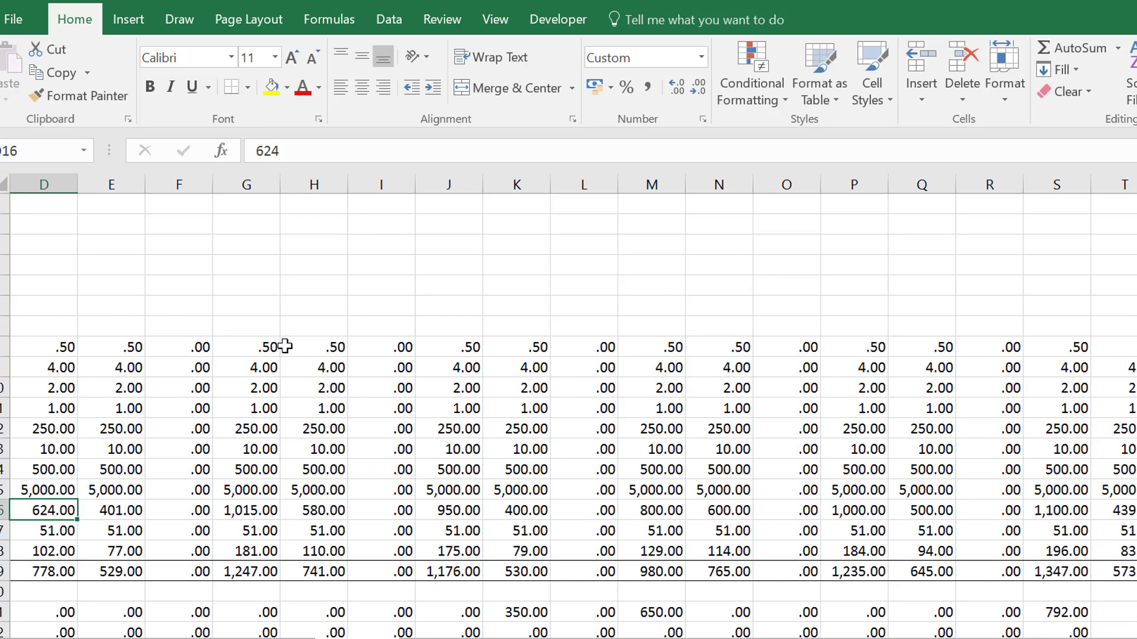
{"action": "key", "text": "Up"}
{"action": "key", "text": "Up"}
{"action": "key", "text": "Up"}
{"action": "key", "text": "Up"}
{"action": "key", "text": "Up"}
{"action": "key", "text": "Up"}
{"action": "key", "text": "Up"}
{"action": "key", "text": "Up"}
{"action": "key", "text": "Up"}
{"action": "key", "text": "Up"}
{"action": "key", "text": "Up"}
{"action": "key", "text": "Up"}
{"action": "key", "text": "Up"}
{"action": "key", "text": "Up"}
{"action": "key", "text": "Up"}
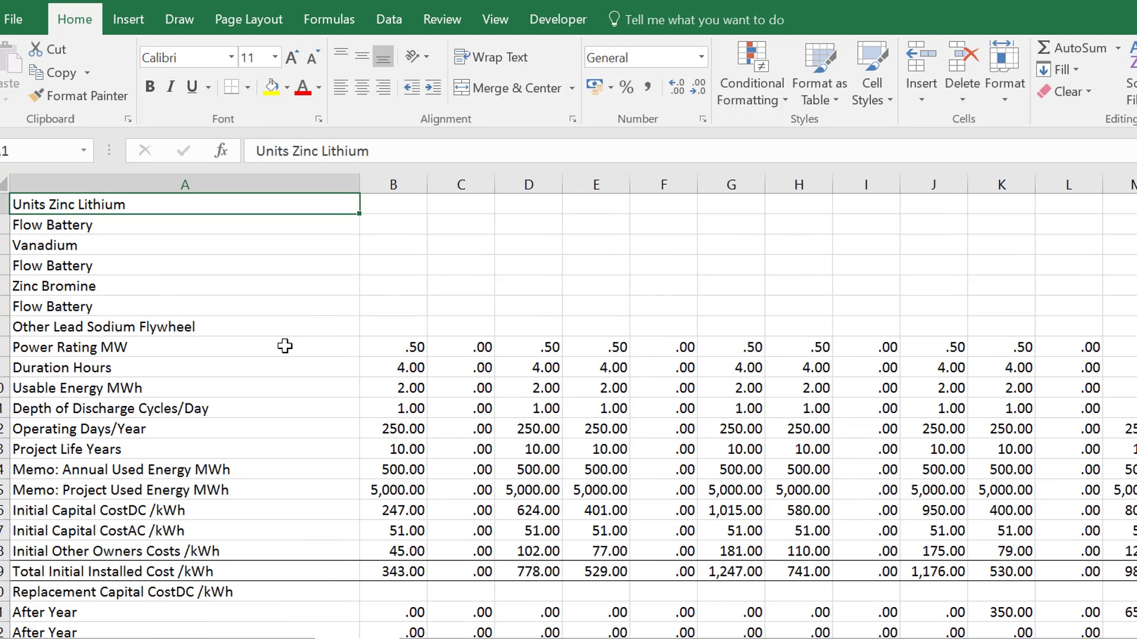
{"action": "key", "text": "shift+Down"}
{"action": "key", "text": "shift+Down"}
{"action": "key", "text": "shift+Down"}
{"action": "key", "text": "shift+Down"}
{"action": "key", "text": "shift+Down"}
{"action": "key", "text": "shift+Down"}
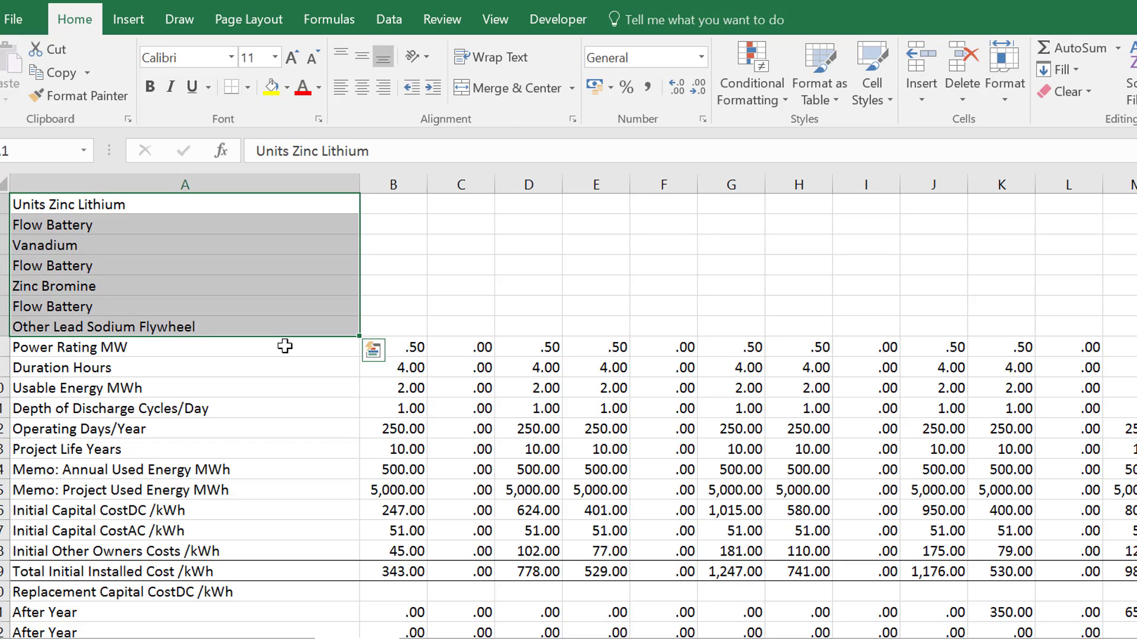
{"action": "key", "text": "ctrl+shift+a"}
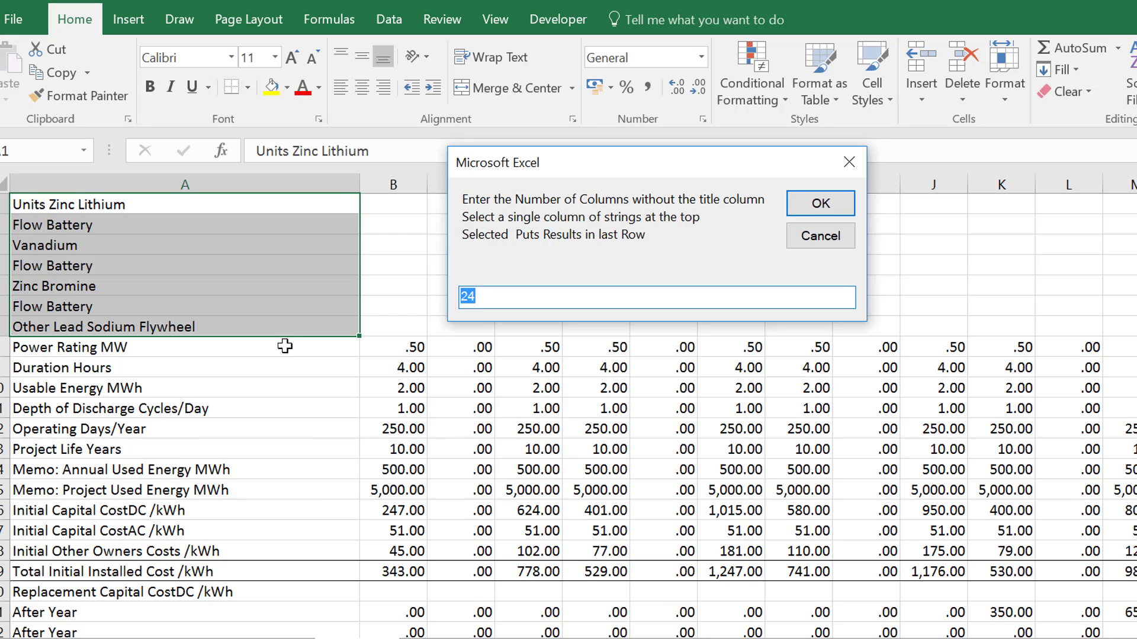
{"action": "key", "text": "Return"}
{"action": "key", "text": "Return"}
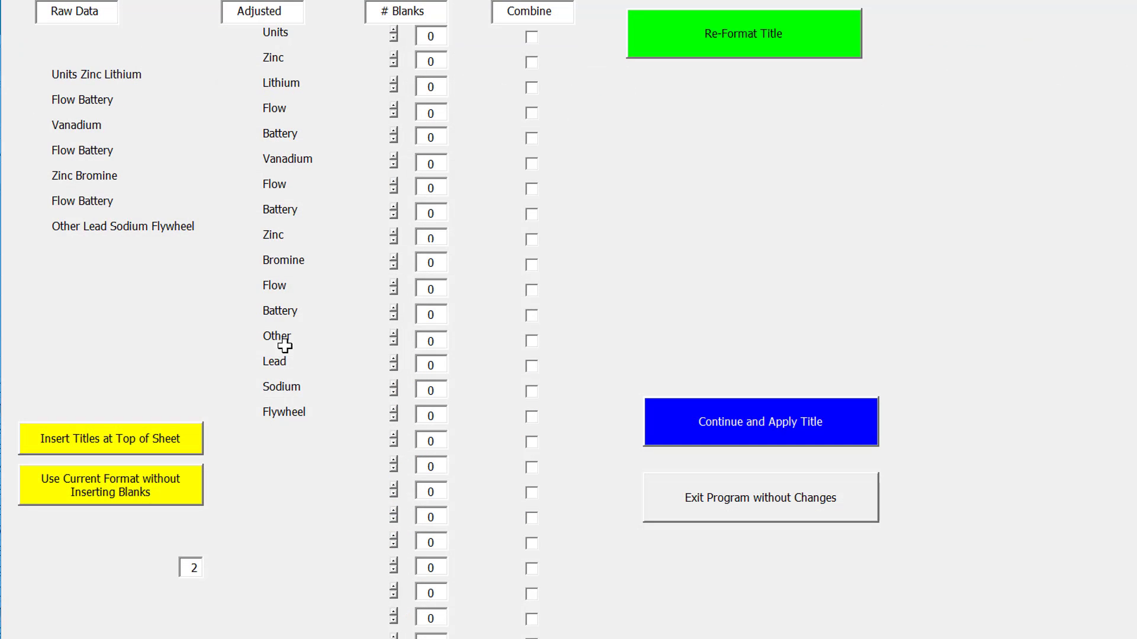
{"action": "left_click", "coordinate": [692, 497]}
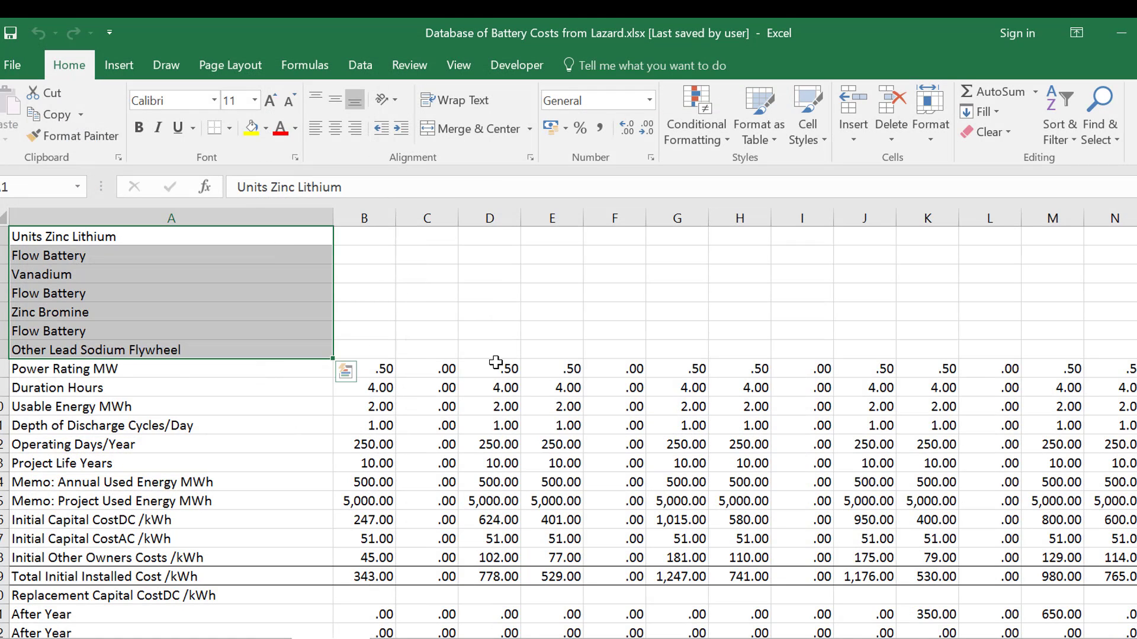
Delete the zero-filled separator column C from the Commercial & Industrial table, followed by the next separator in column E
{"action": "key", "text": "Right"}
{"action": "key", "text": "Down"}
{"action": "key", "text": "Down"}
{"action": "key", "text": "Down"}
{"action": "key", "text": "Right"}
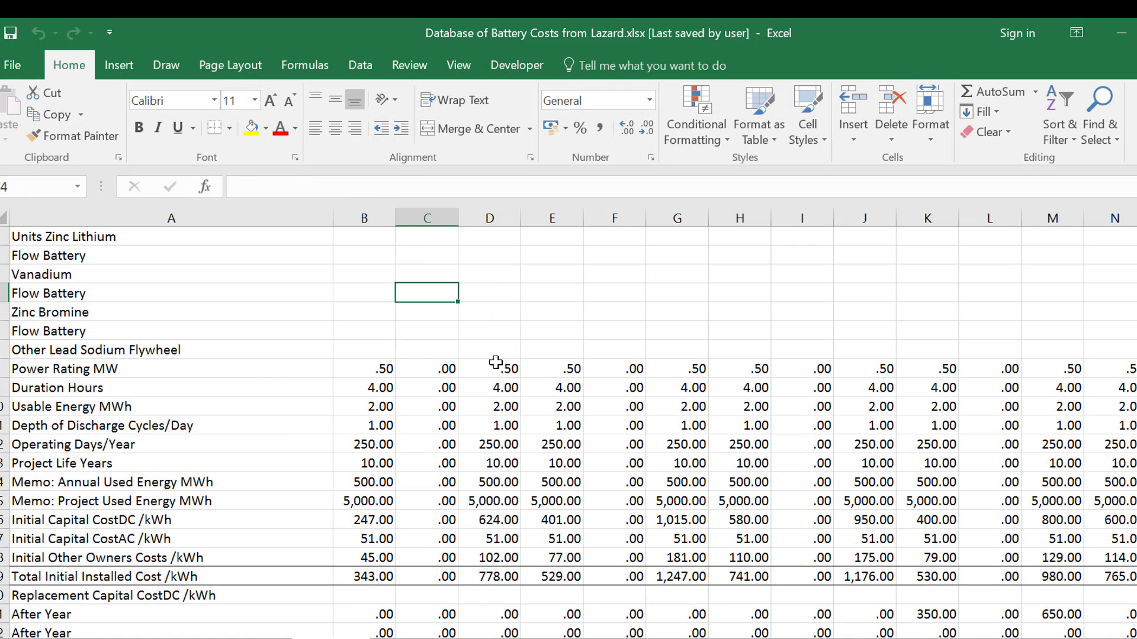
{"action": "key", "text": "ctrl+space"}
{"action": "key", "text": "ctrl+minus"}
{"action": "key", "text": "Right"}
{"action": "key", "text": "Right"}
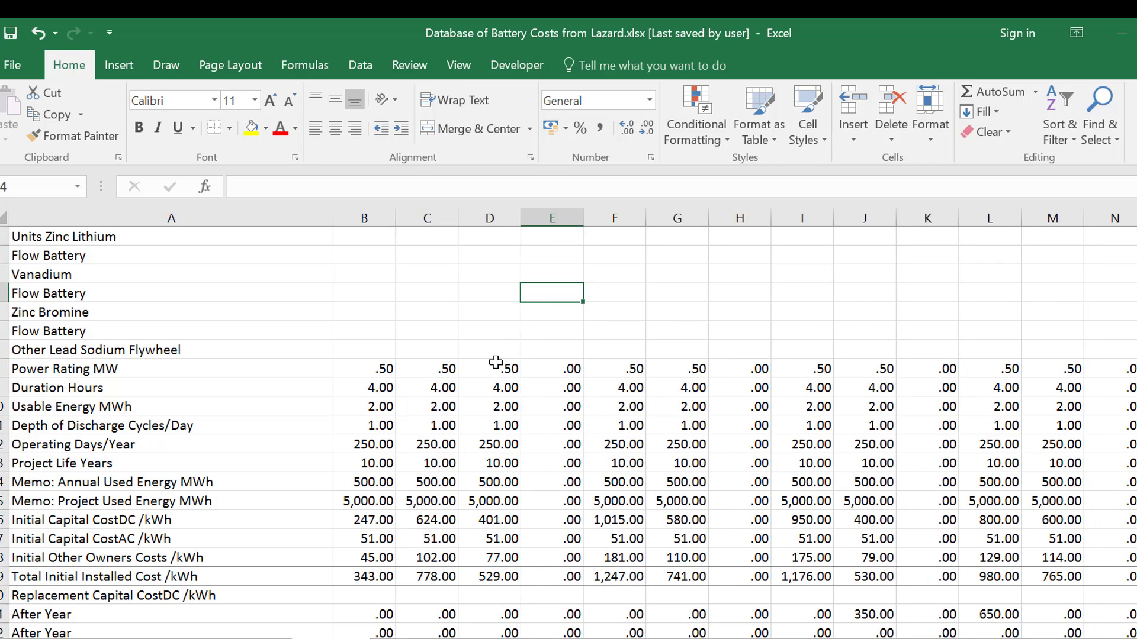
{"action": "key", "text": "ctrl+space"}
{"action": "key", "text": "ctrl+minus"}
Delete the next two zero-filled separator columns of the table, first column G and, after the shift, column I
{"action": "key", "text": "Right"}
{"action": "key", "text": "Right"}
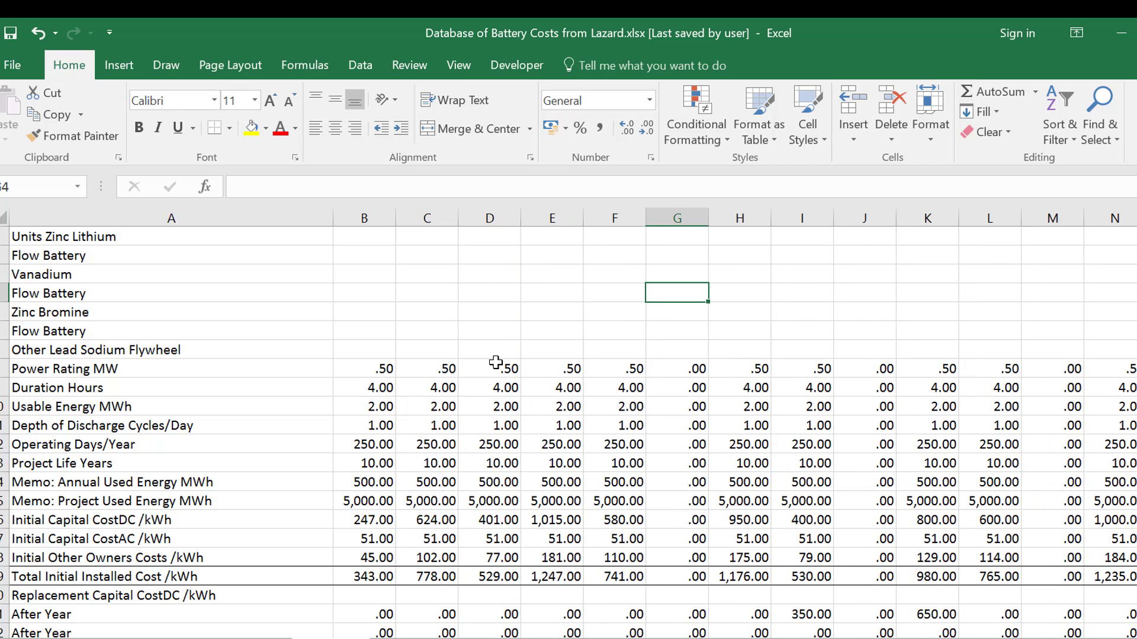
{"action": "key", "text": "ctrl+space"}
{"action": "key", "text": "ctrl+minus"}
{"action": "key", "text": "Right"}
{"action": "key", "text": "Right"}
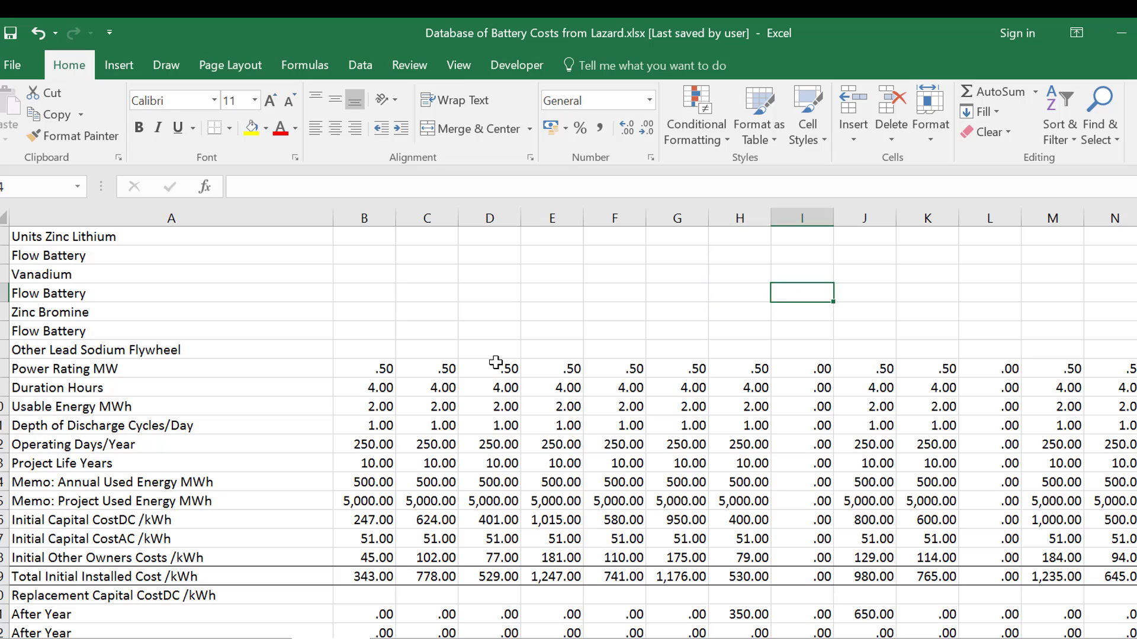
{"action": "key", "text": "ctrl+space"}
{"action": "key", "text": "ctrl+minus"}
Delete the zero-filled separator column K and, after the shift, the separator in column M
{"action": "key", "text": "Right"}
{"action": "key", "text": "Right"}
{"action": "key", "text": "ctrl+space"}
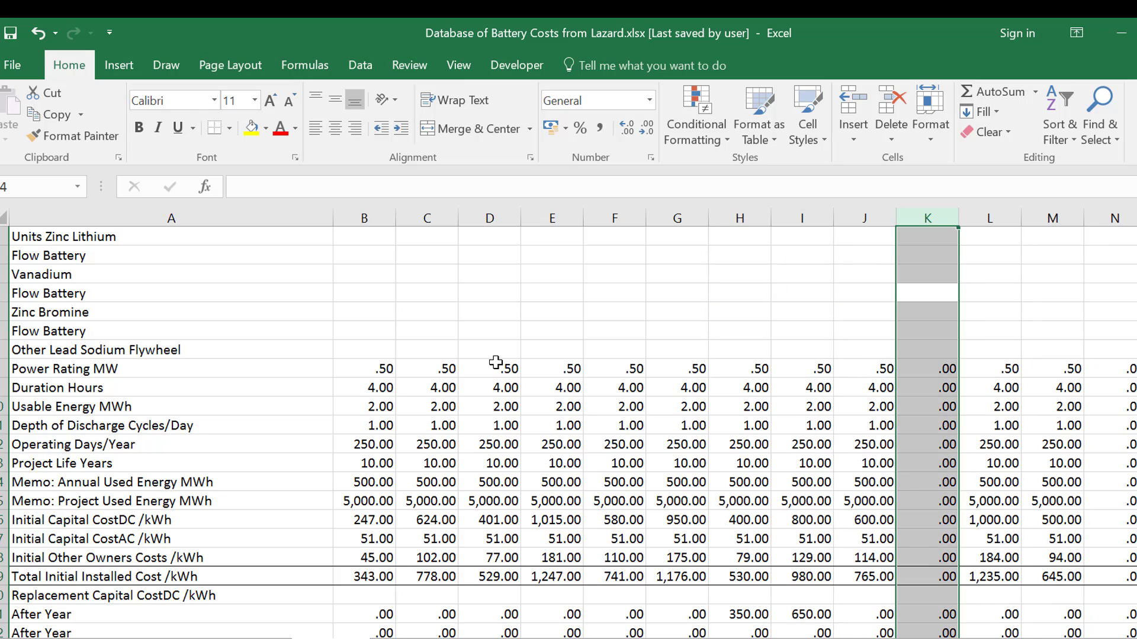
{"action": "key", "text": "ctrl+minus"}
{"action": "key", "text": "Right"}
{"action": "key", "text": "Right"}
{"action": "key", "text": "ctrl+space"}
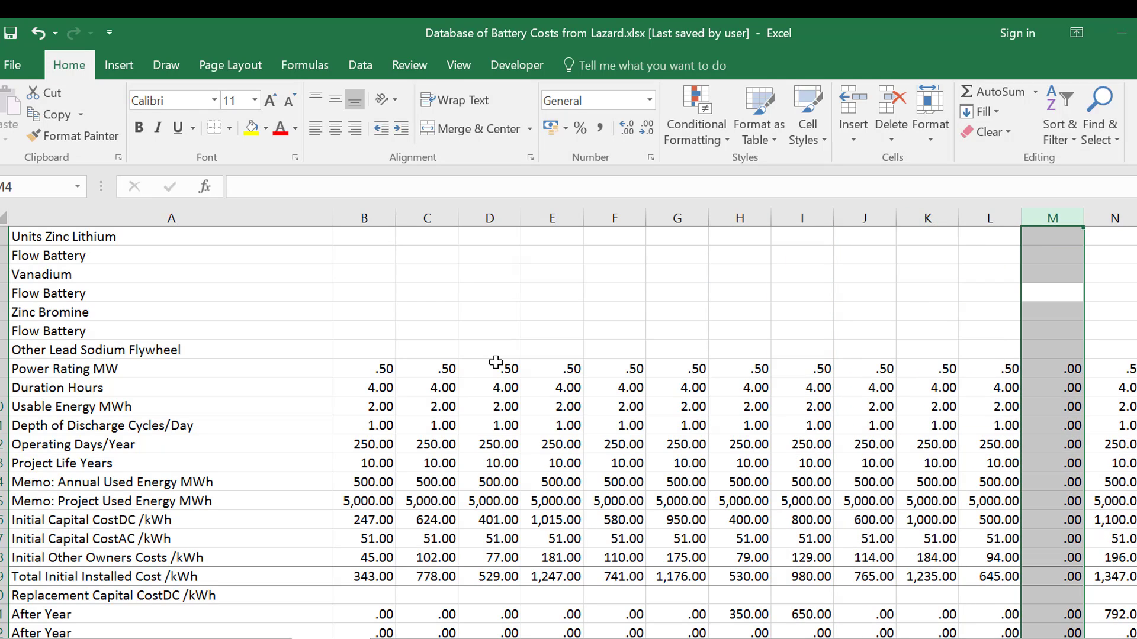
{"action": "key", "text": "ctrl+minus"}
Delete the last two zero-filled separator columns of the table, column O and, after the shift, column Q
{"action": "key", "text": "Right"}
{"action": "key", "text": "Right"}
{"action": "key", "text": "Right"}
{"action": "key", "text": "Right"}
{"action": "key", "text": "Right"}
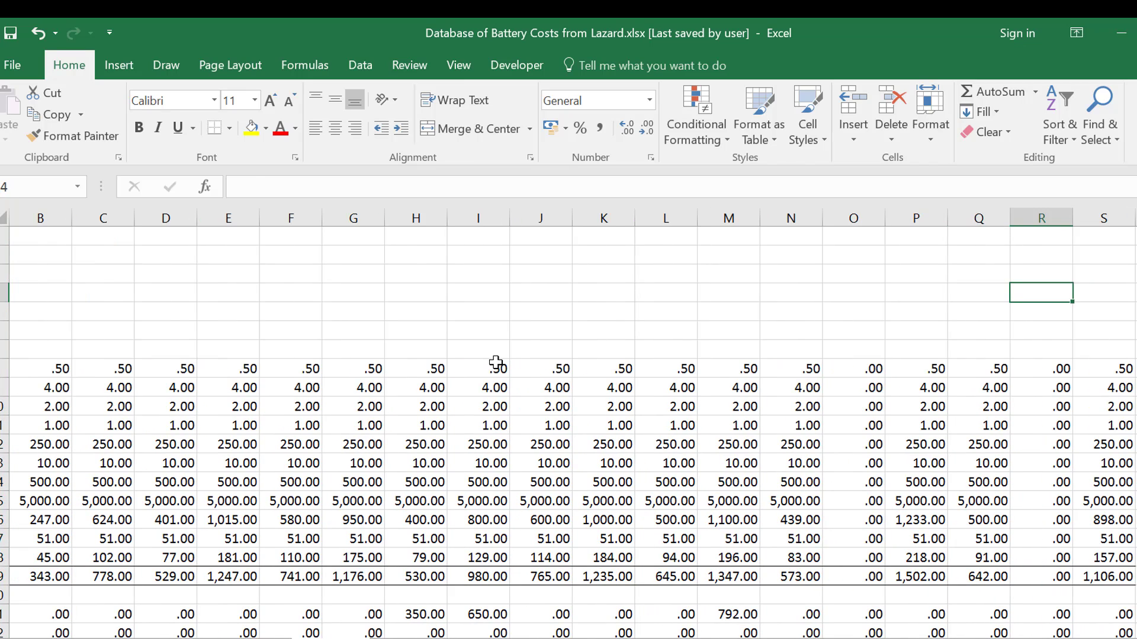
{"action": "key", "text": "Left"}
{"action": "key", "text": "Left"}
{"action": "key", "text": "Left"}
{"action": "key", "text": "ctrl+space"}
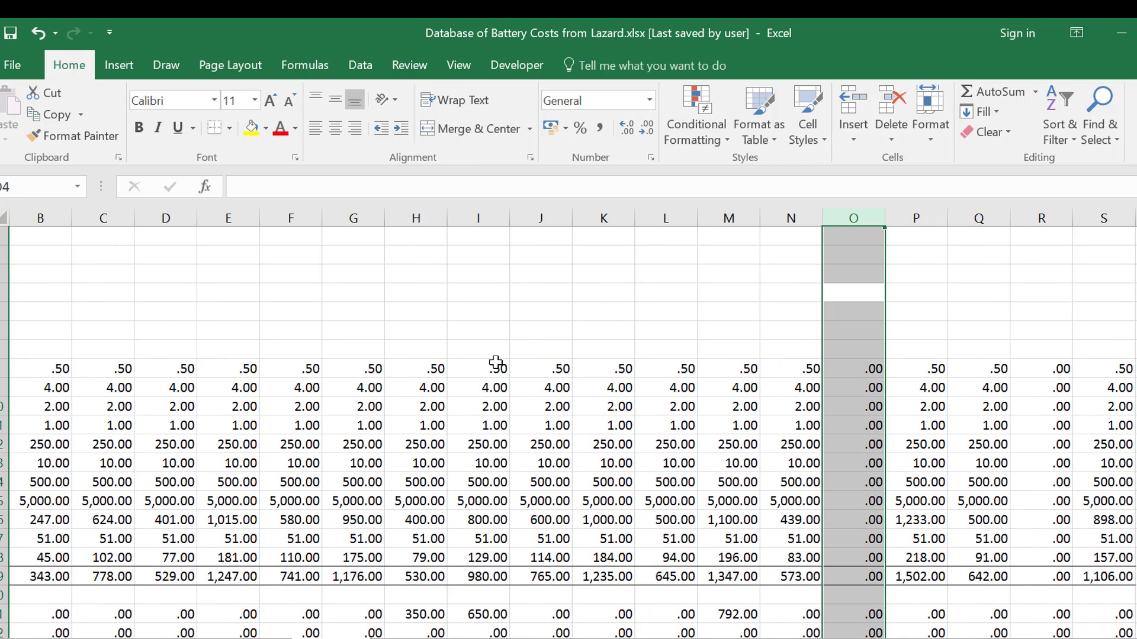
{"action": "key", "text": "ctrl+minus"}
{"action": "key", "text": "Right"}
{"action": "key", "text": "Right"}
{"action": "key", "text": "ctrl+space"}
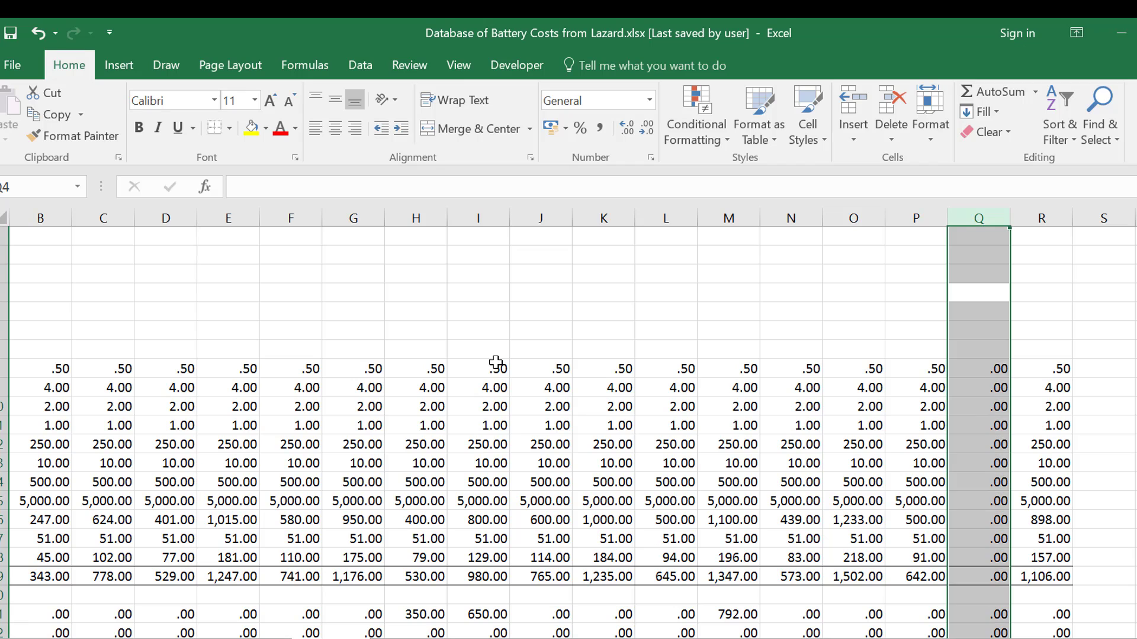
{"action": "key", "text": "ctrl+minus"}
Run the title formatting macro on the seven title cells from Units Zinc Lithium to Other Lead Sodium Flywheel, with 13 columns
{"action": "key", "text": "Left"}
{"action": "key", "text": "Left"}
{"action": "key", "text": "Left"}
{"action": "key", "text": "Left"}
{"action": "key", "text": "Left"}
{"action": "key", "text": "Left"}
{"action": "key", "text": "Left"}
{"action": "key", "text": "Left"}
{"action": "key", "text": "Left"}
{"action": "key", "text": "Left"}
{"action": "key", "text": "Left"}
{"action": "key", "text": "Left"}
{"action": "key", "text": "Left"}
{"action": "key", "text": "Left"}
{"action": "key", "text": "Left"}
{"action": "key", "text": "Left"}
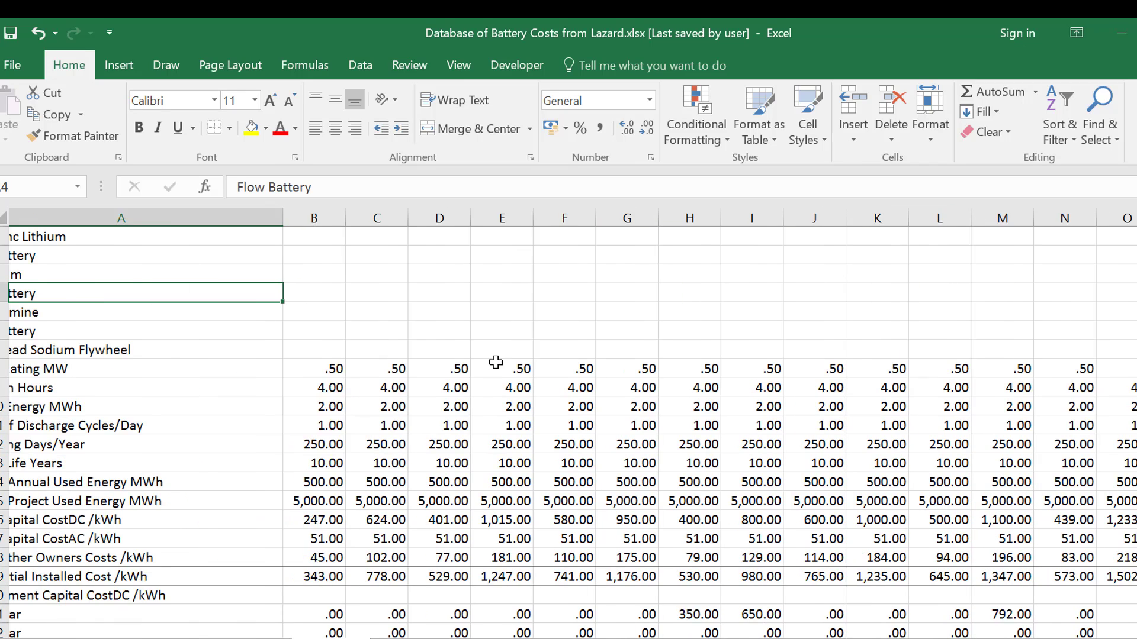
{"action": "key", "text": "Up"}
{"action": "key", "text": "Up"}
{"action": "key", "text": "Up"}
{"action": "key", "text": "shift+Down"}
{"action": "key", "text": "shift+Down"}
{"action": "key", "text": "shift+Down"}
{"action": "key", "text": "shift+Down"}
{"action": "key", "text": "shift+Down"}
{"action": "key", "text": "shift+Down"}
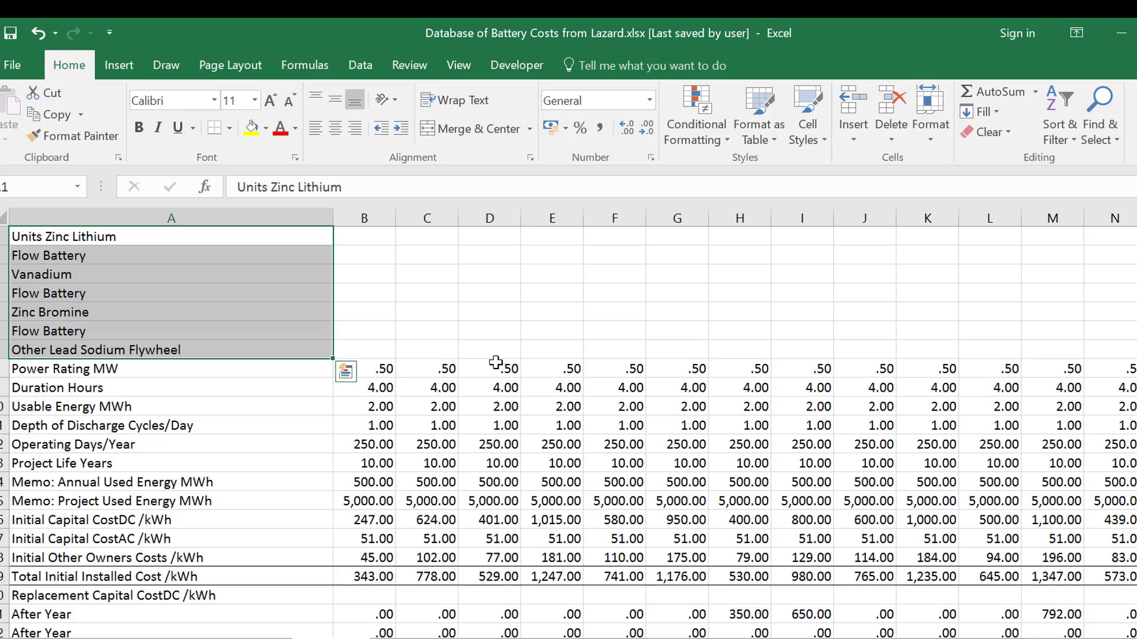
{"action": "key", "text": "ctrl+shift+t"}
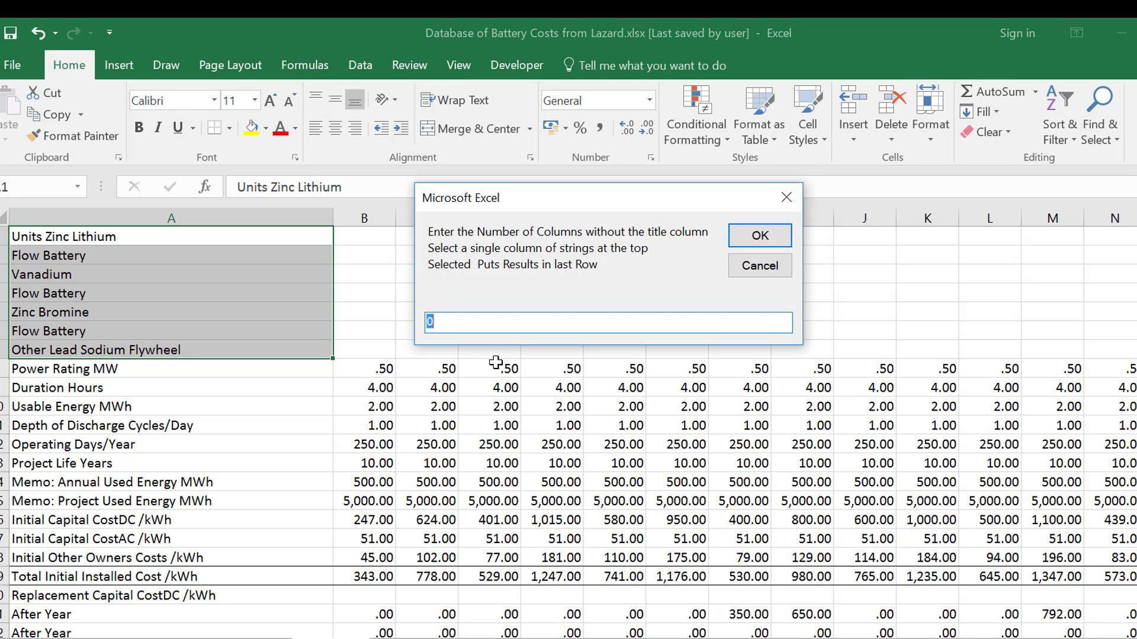
{"action": "type", "text": "13"}
{"action": "key", "text": "Return"}
{"action": "key", "text": "Return"}
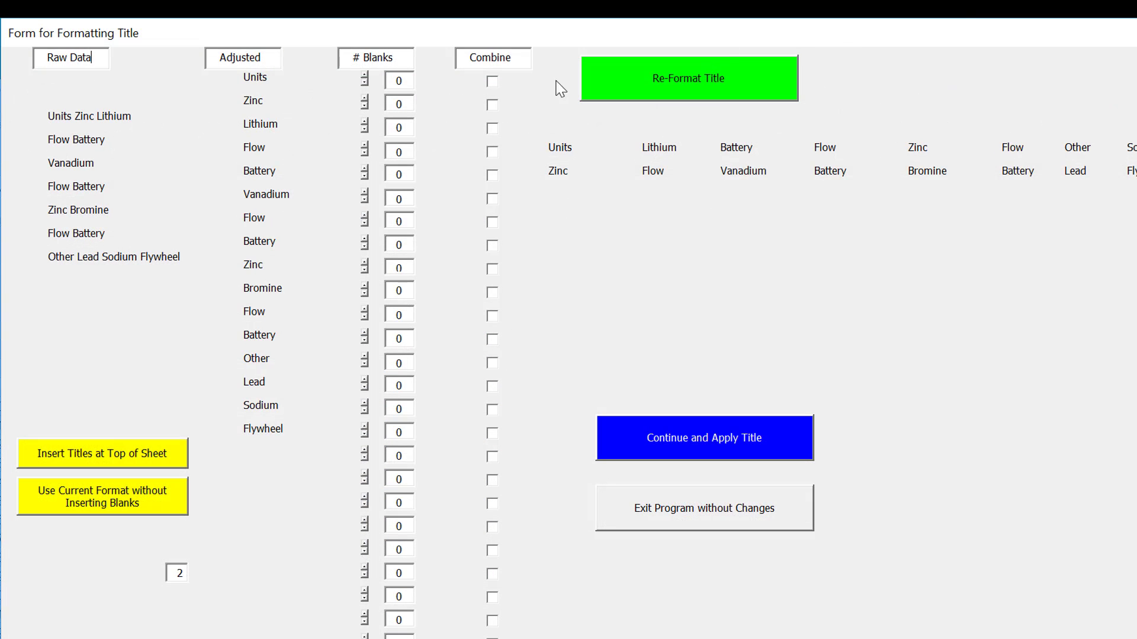
Insert one blank before each of Units, Zinc and Lithium, and combine Flow with Battery for the first two flow battery titles
{"action": "left_click", "coordinate": [366, 77]}
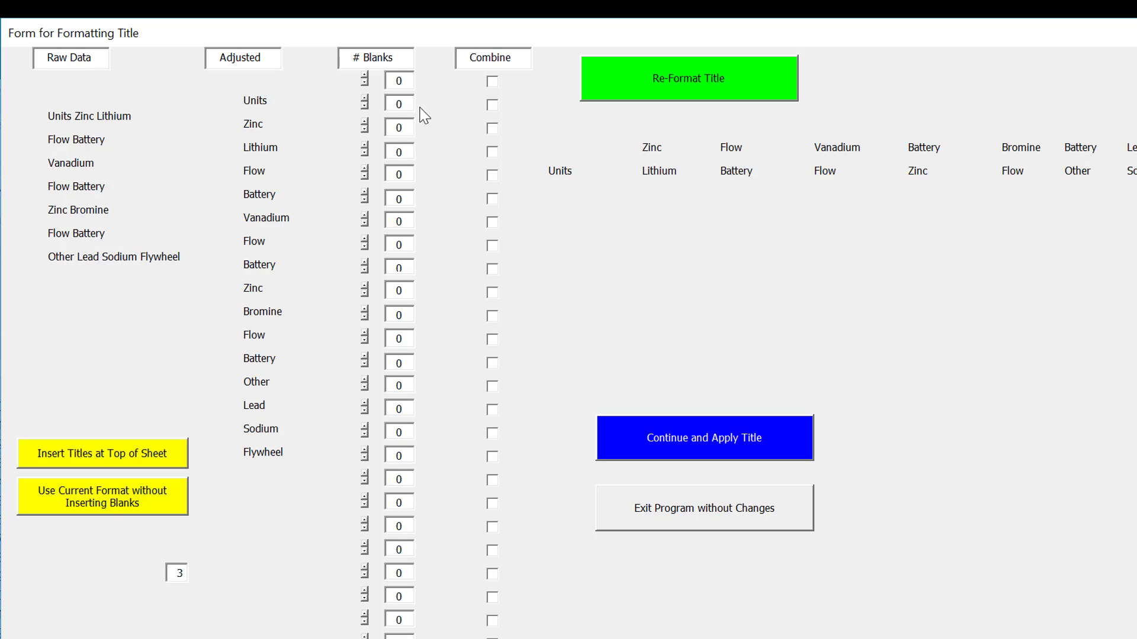
{"action": "left_click", "coordinate": [365, 121]}
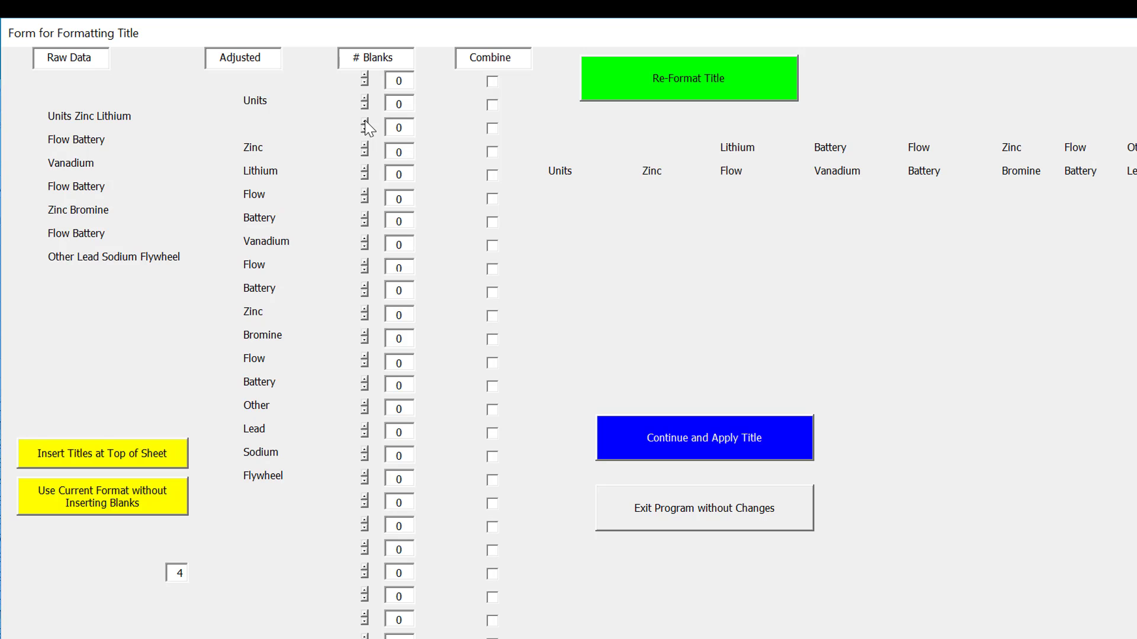
{"action": "left_click", "coordinate": [365, 167]}
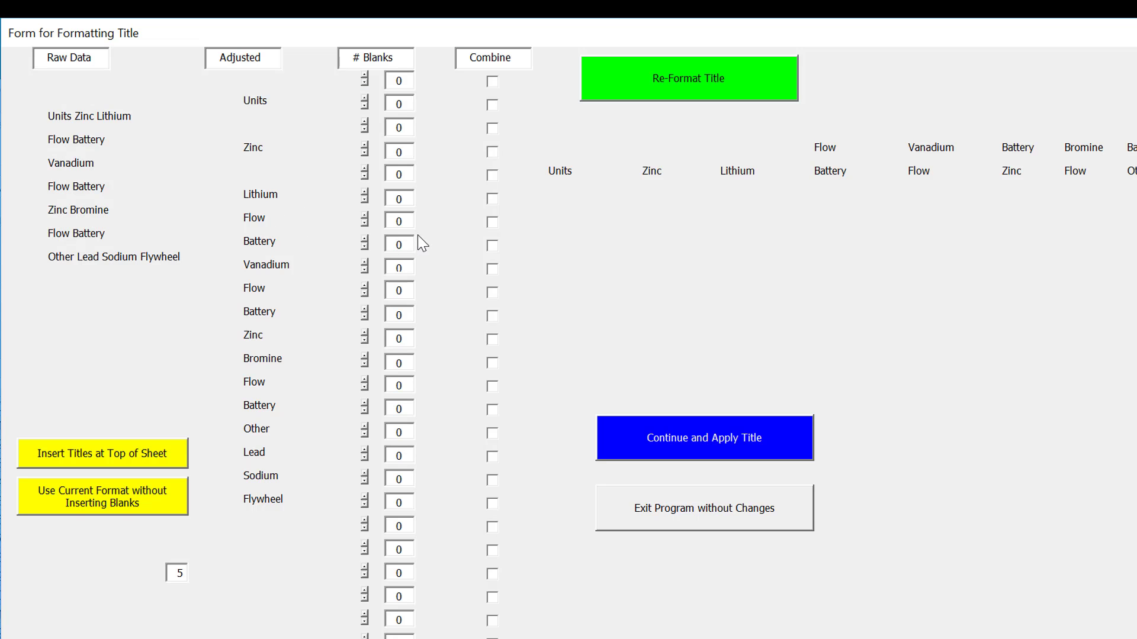
{"action": "left_click", "coordinate": [492, 244]}
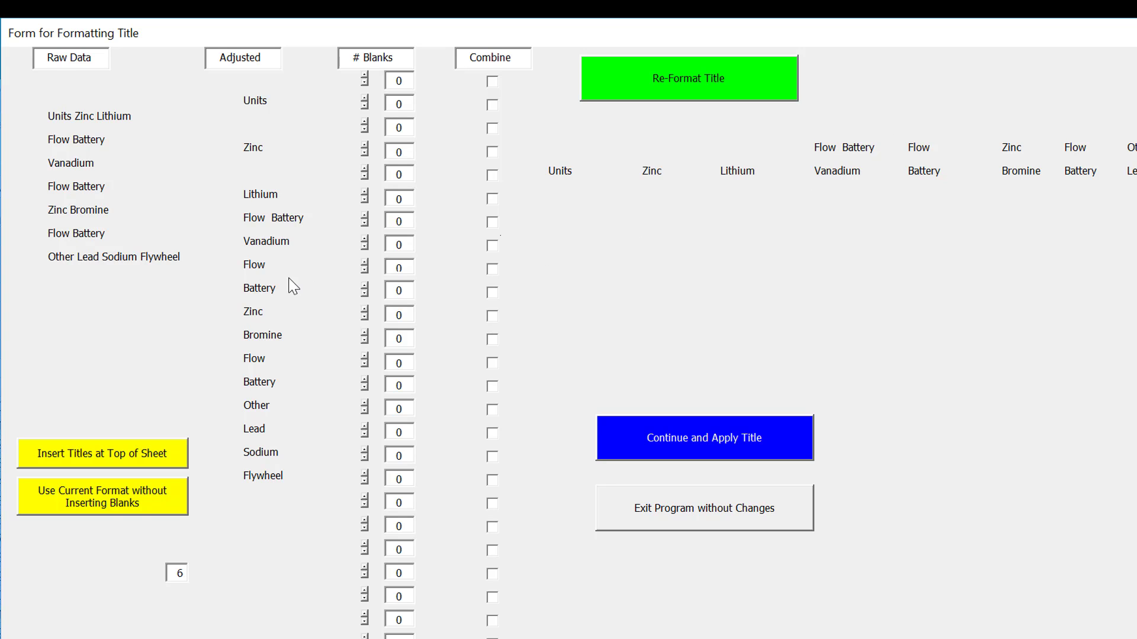
{"action": "left_click", "coordinate": [494, 293]}
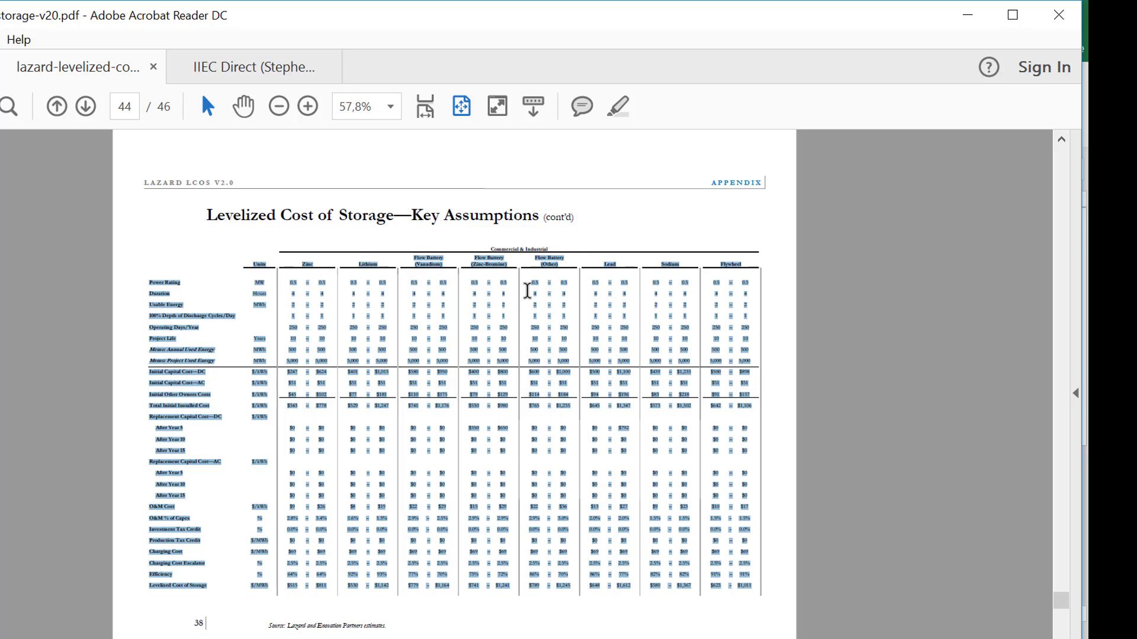
Switch to the Excel title re-formatting form and combine Zinc with Bromine and Flow with Battery into single titles
{"action": "mouse_move", "coordinate": [331, 638]}
{"action": "left_click", "coordinate": [236, 601]}
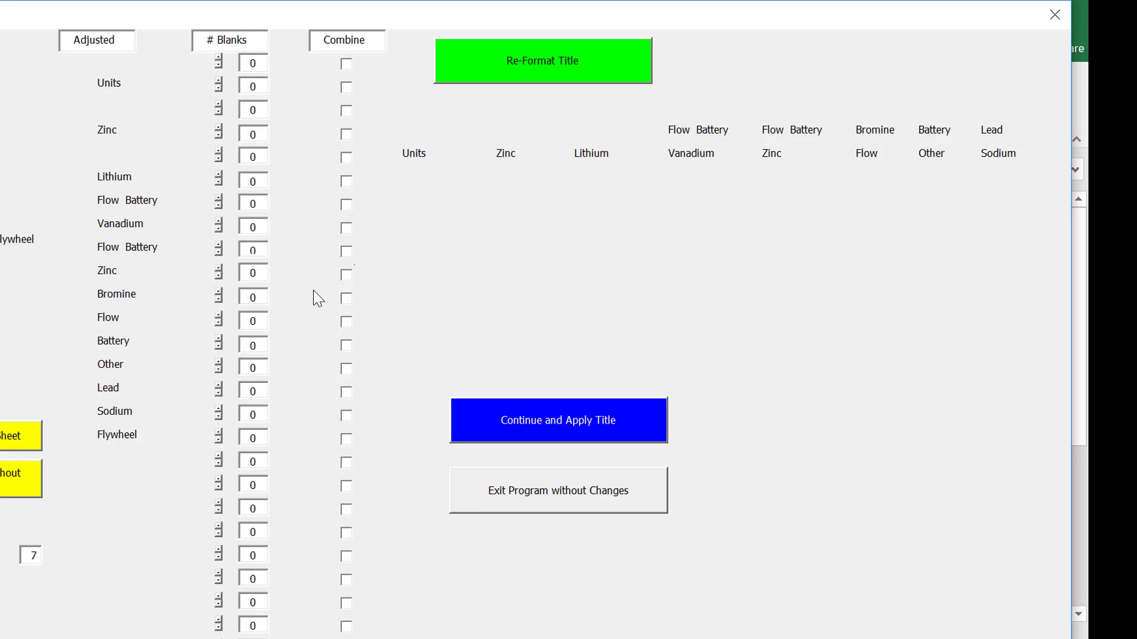
{"action": "left_click", "coordinate": [350, 299]}
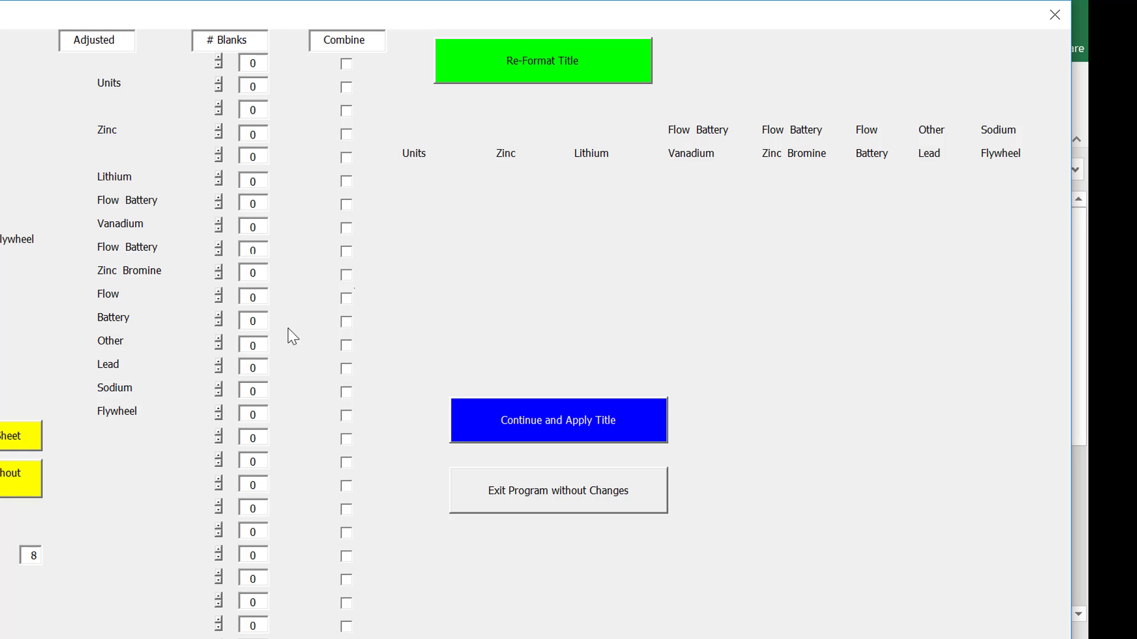
{"action": "left_click", "coordinate": [348, 320]}
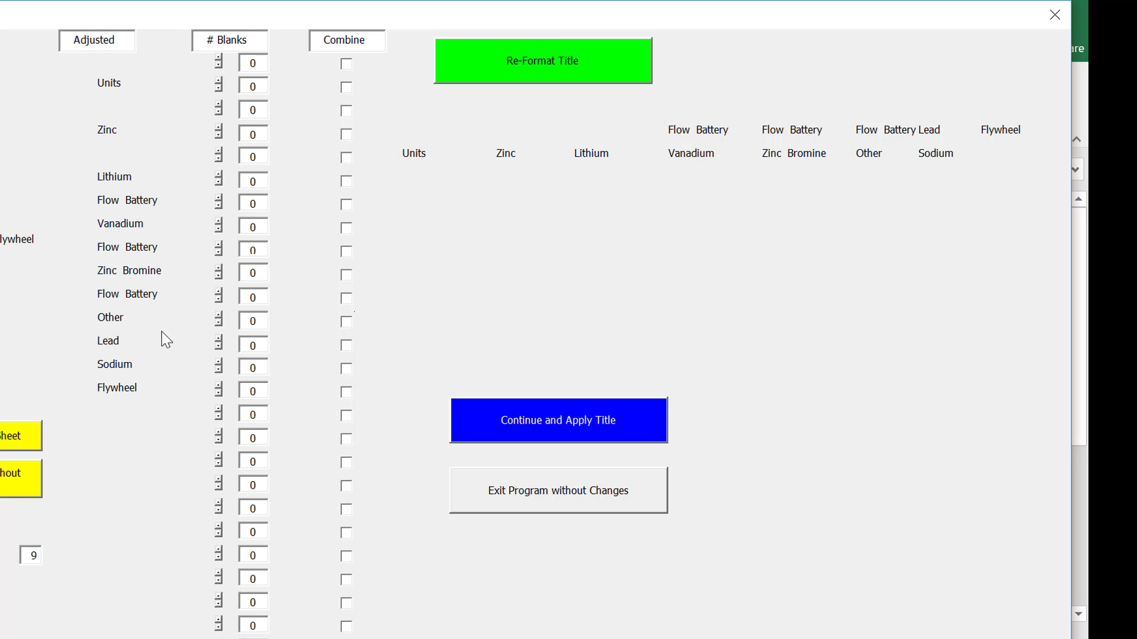
Insert a blank title line before each of Lead, Sodium and Flywheel, and apply the titles to the sheet
{"action": "left_click", "coordinate": [218, 337]}
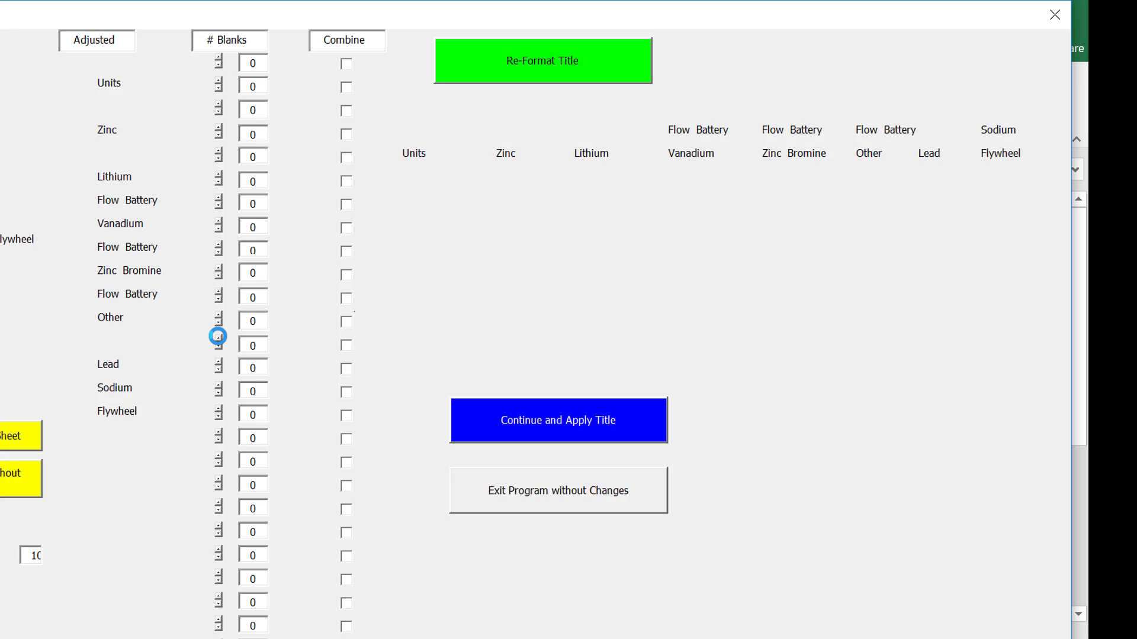
{"action": "left_click", "coordinate": [218, 388]}
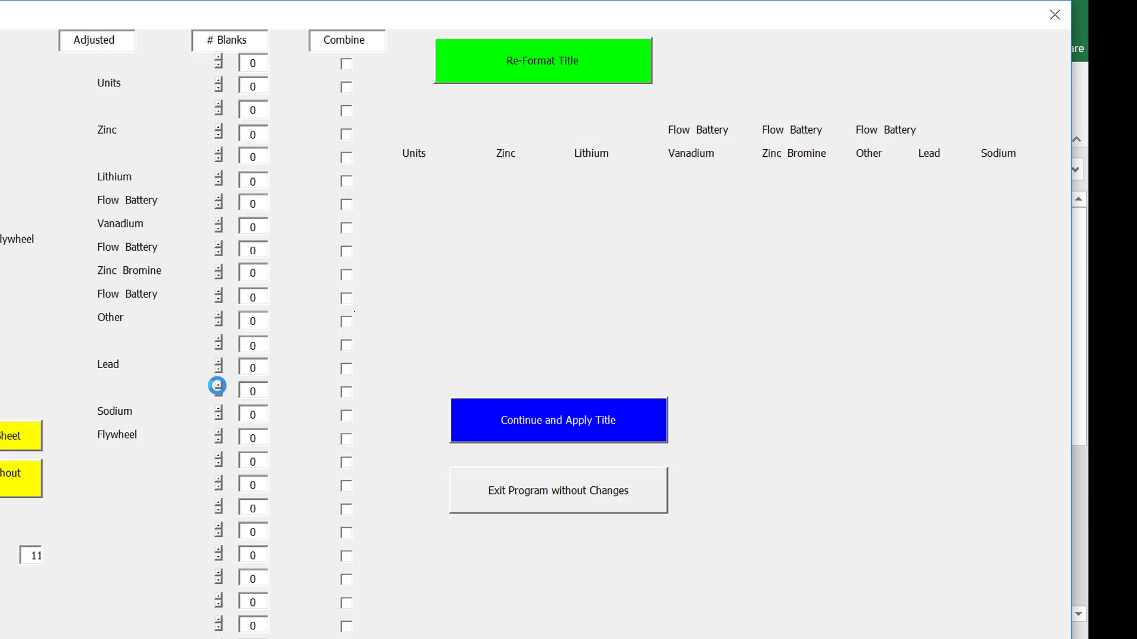
{"action": "left_click", "coordinate": [216, 432]}
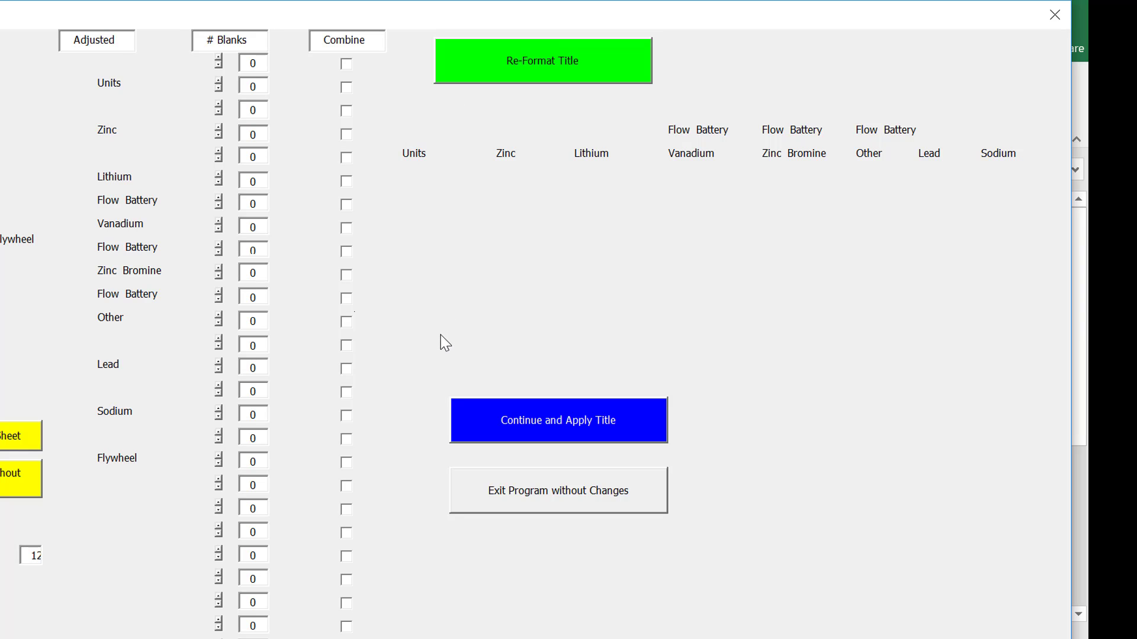
{"action": "left_click", "coordinate": [512, 417]}
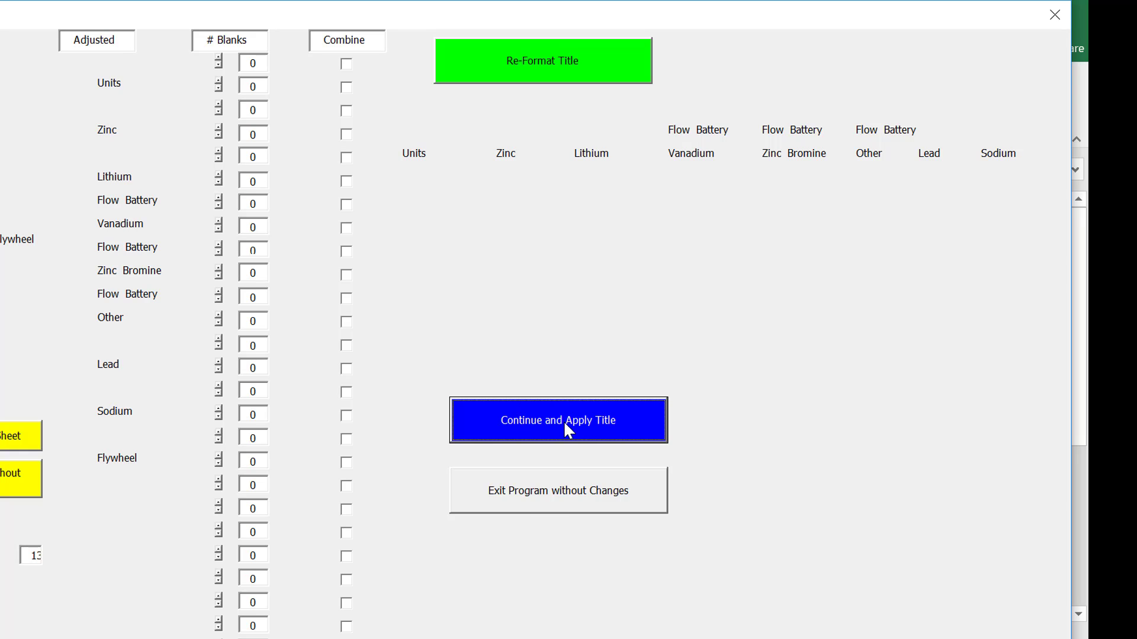
{"action": "left_click", "coordinate": [541, 492]}
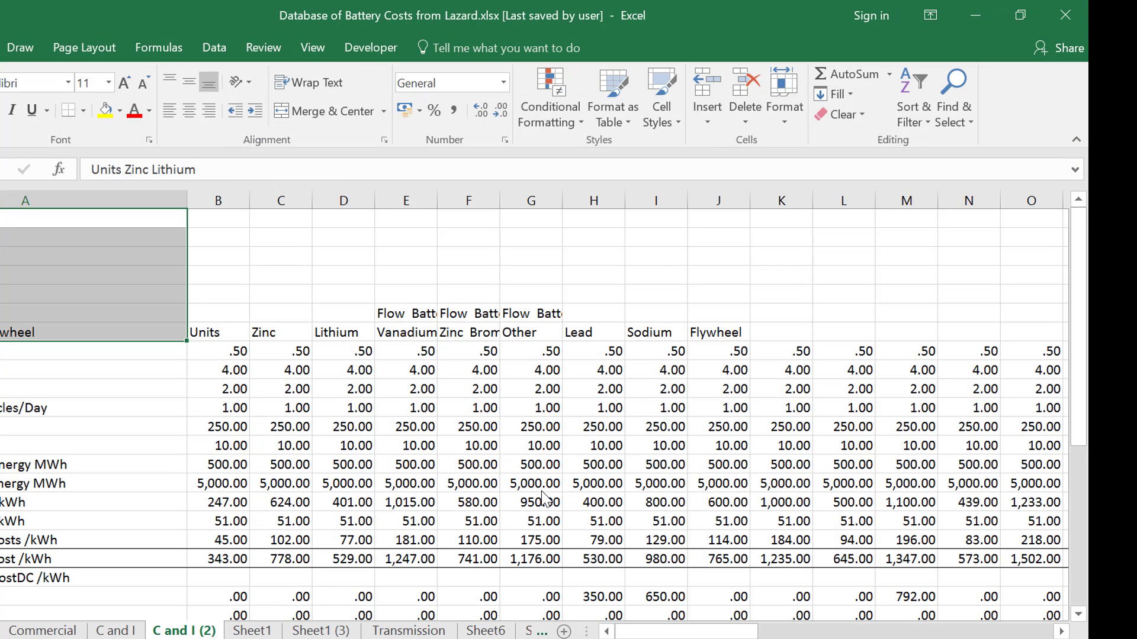
Examine how the applied battery technology titles line up with the data columns on the C and I (2) sheet
{"action": "key", "text": "Right"}
{"action": "key", "text": "Right"}
{"action": "key", "text": "Down"}
{"action": "key", "text": "Down"}
{"action": "key", "text": "Down"}
{"action": "key", "text": "Down"}
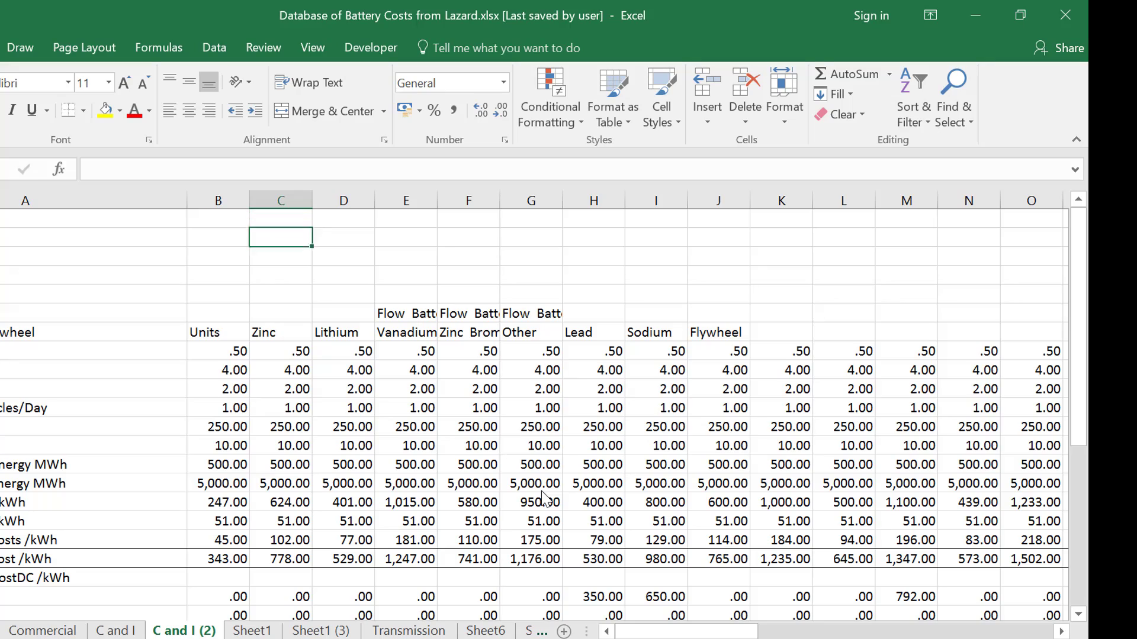
{"action": "key", "text": "Down"}
{"action": "key", "text": "Right"}
{"action": "key", "text": "Right"}
{"action": "key", "text": "Left"}
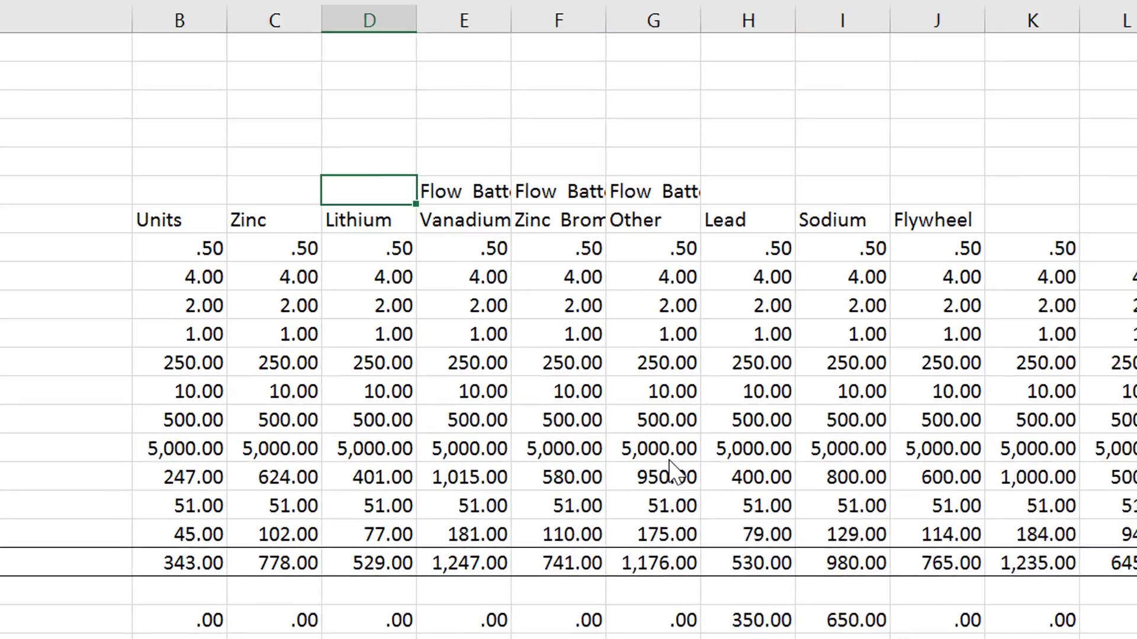
{"action": "key", "text": "Left"}
{"action": "key", "text": "Left"}
{"action": "key", "text": "Left"}
{"action": "key", "text": "Up"}
{"action": "key", "text": "Up"}
{"action": "key", "text": "Up"}
{"action": "key", "text": "Up"}
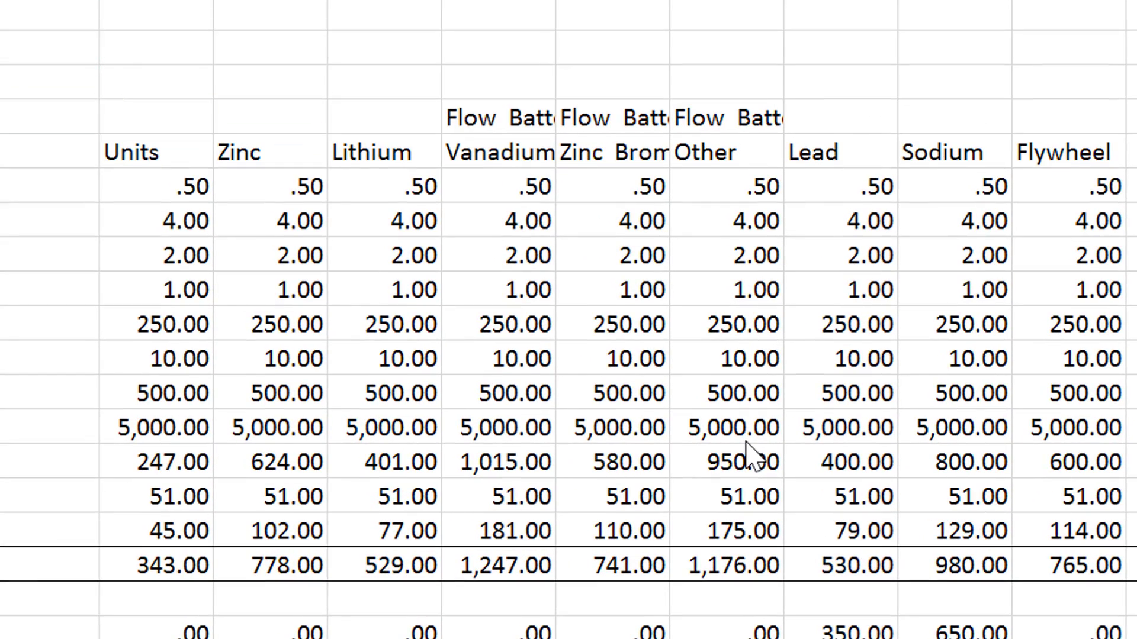
{"action": "key", "text": "shift+Down"}
{"action": "key", "text": "shift+Down"}
{"action": "key", "text": "shift+Down"}
{"action": "key", "text": "shift+Down"}
{"action": "key", "text": "shift+Down"}
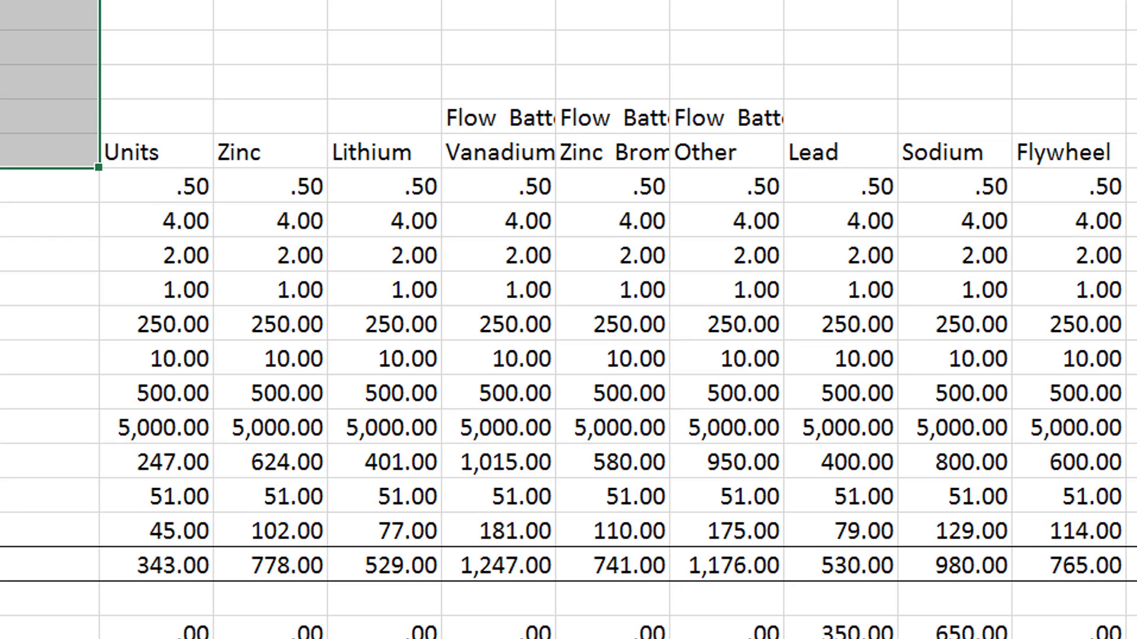
{"action": "key", "text": "Up"}
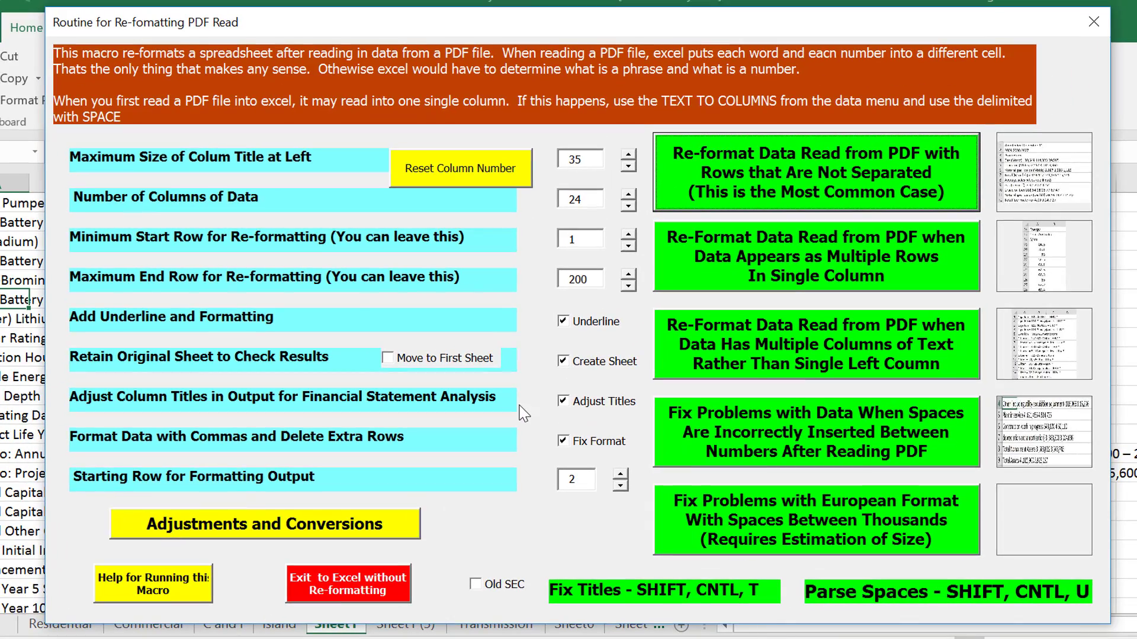
Turn off removing numbers and commas from column titles in the macro's adjustments and conversions
{"action": "left_click", "coordinate": [265, 524]}
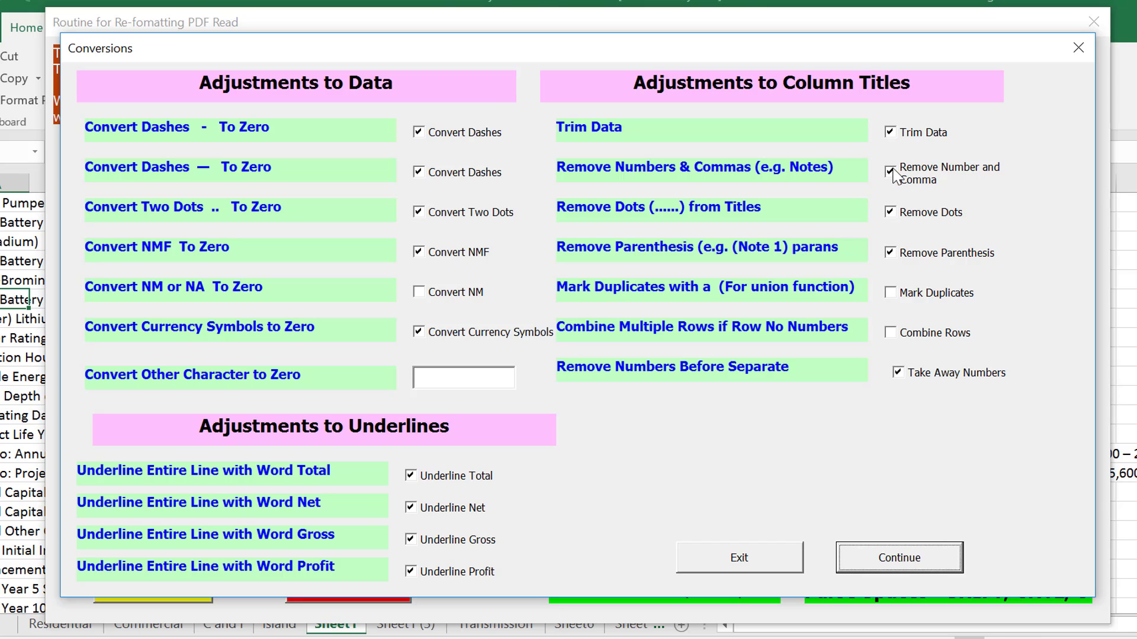
{"action": "left_click", "coordinate": [895, 176]}
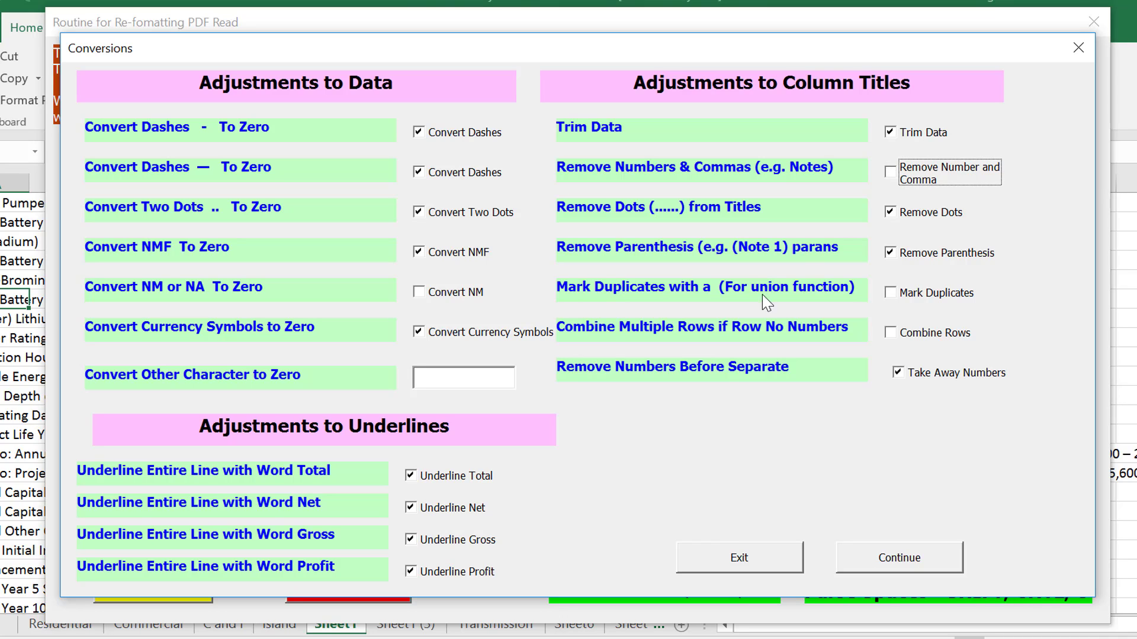
{"action": "left_click", "coordinate": [710, 563]}
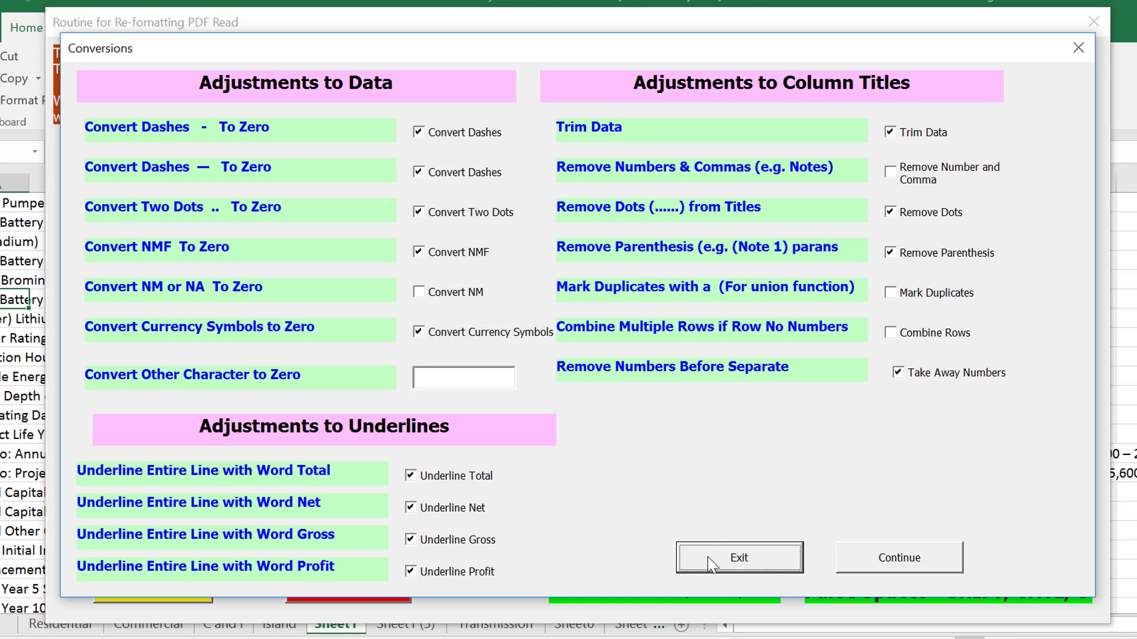
{"action": "left_click", "coordinate": [858, 557]}
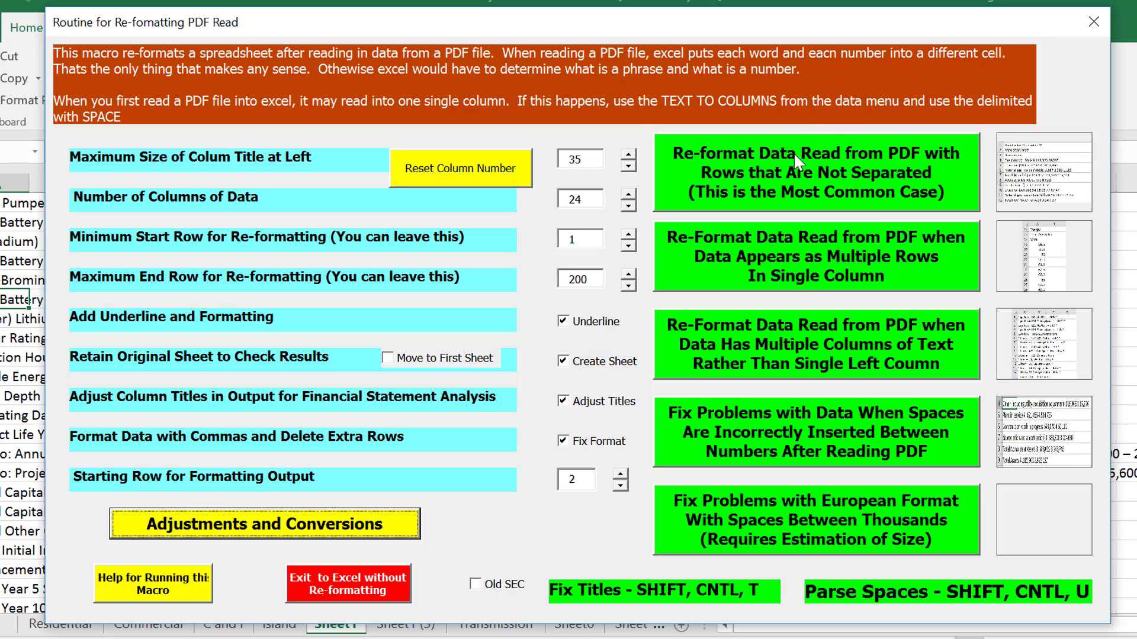
Re-format the Sheet1 PDF data with the routine for rows that are not separated, and review the output through Levelized Cost of Storage
{"action": "left_click", "coordinate": [788, 158]}
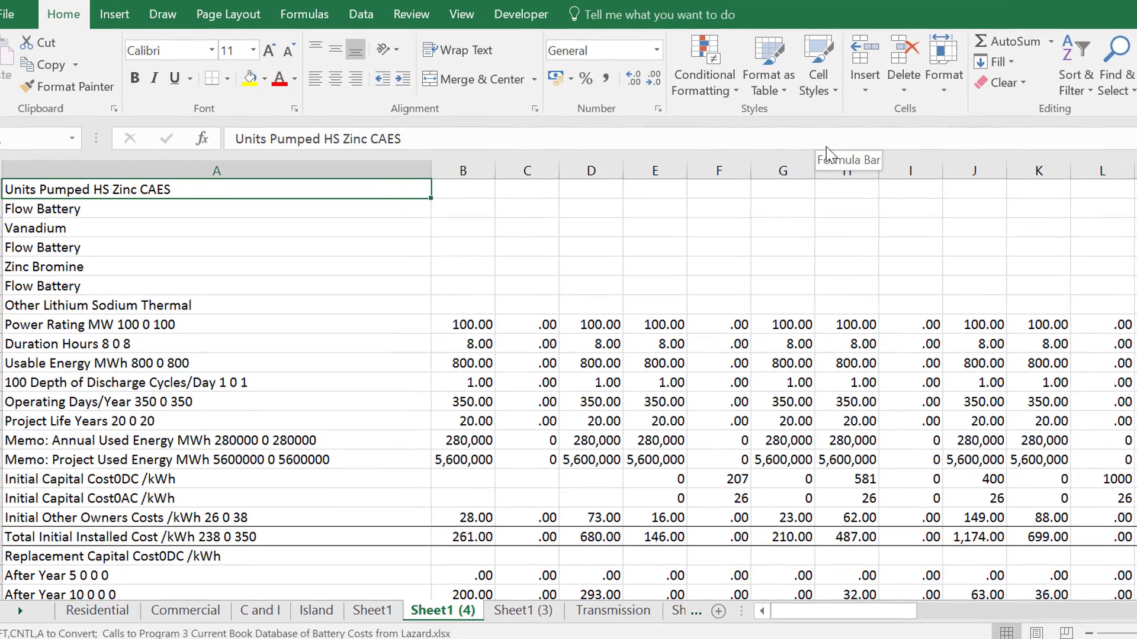
{"action": "key", "text": "Down"}
{"action": "key", "text": "Down"}
{"action": "key", "text": "Down"}
{"action": "key", "text": "Down"}
{"action": "key", "text": "Down"}
{"action": "key", "text": "Down"}
{"action": "key", "text": "Down"}
{"action": "key", "text": "Down"}
{"action": "key", "text": "Down"}
{"action": "key", "text": "Down"}
{"action": "key", "text": "Down"}
{"action": "key", "text": "Down"}
{"action": "key", "text": "Down"}
{"action": "key", "text": "Down"}
{"action": "key", "text": "Down"}
{"action": "key", "text": "Down"}
{"action": "key", "text": "Down"}
{"action": "key", "text": "Down"}
{"action": "key", "text": "Down"}
{"action": "key", "text": "Down"}
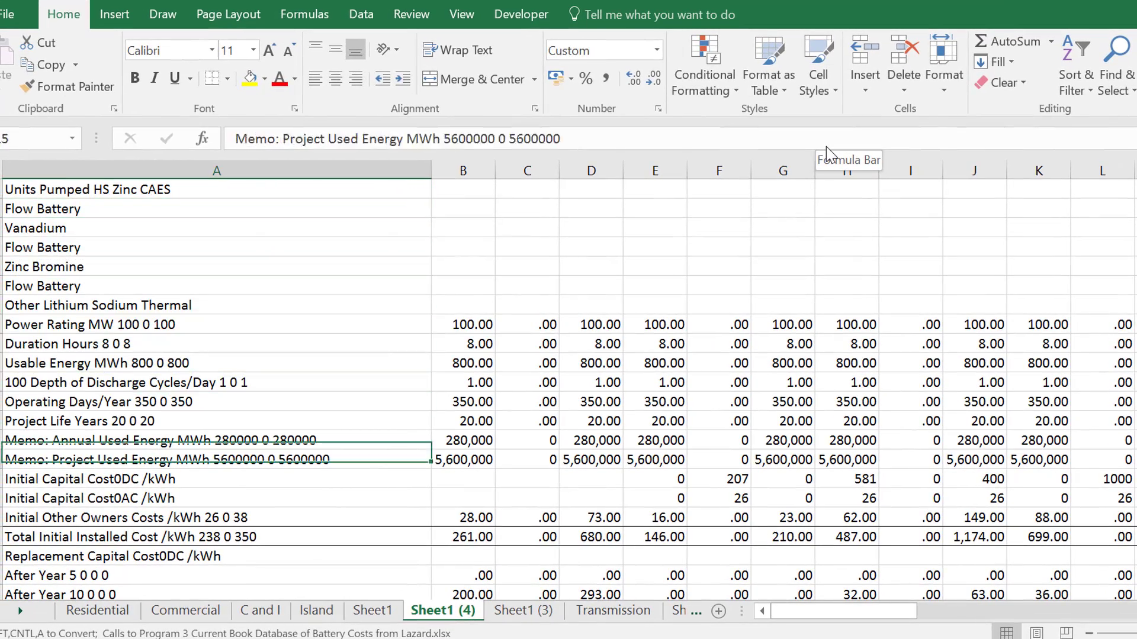
{"action": "key", "text": "Up"}
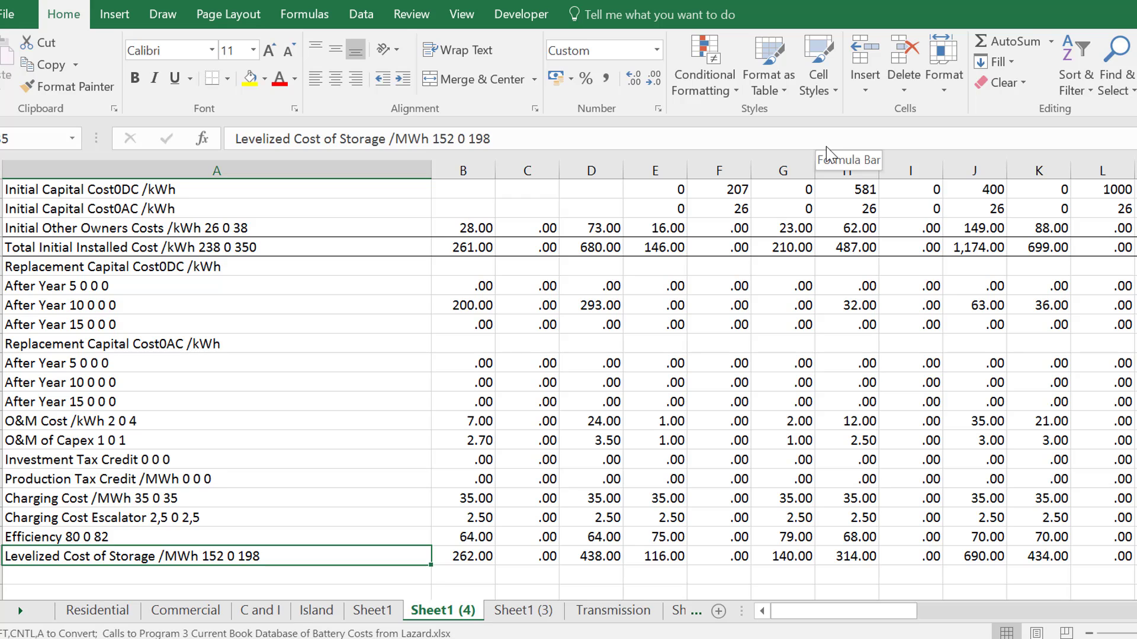
Delete the re-formatted output sheet Sheet1 (4)
{"action": "key", "text": "alt+e"}
{"action": "key", "text": "l"}
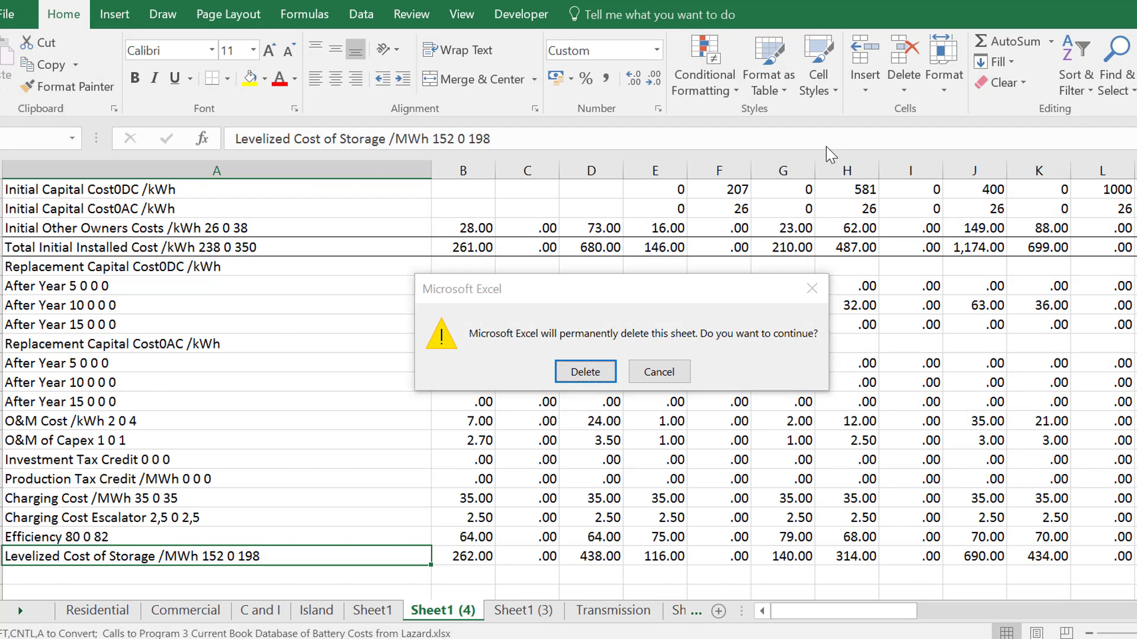
{"action": "key", "text": "Return"}
Re-format the PDF data on the Island sheet with the routine for rows that are not separated, keeping the current conversion settings
{"action": "key", "text": "ctrl+Page_Up"}
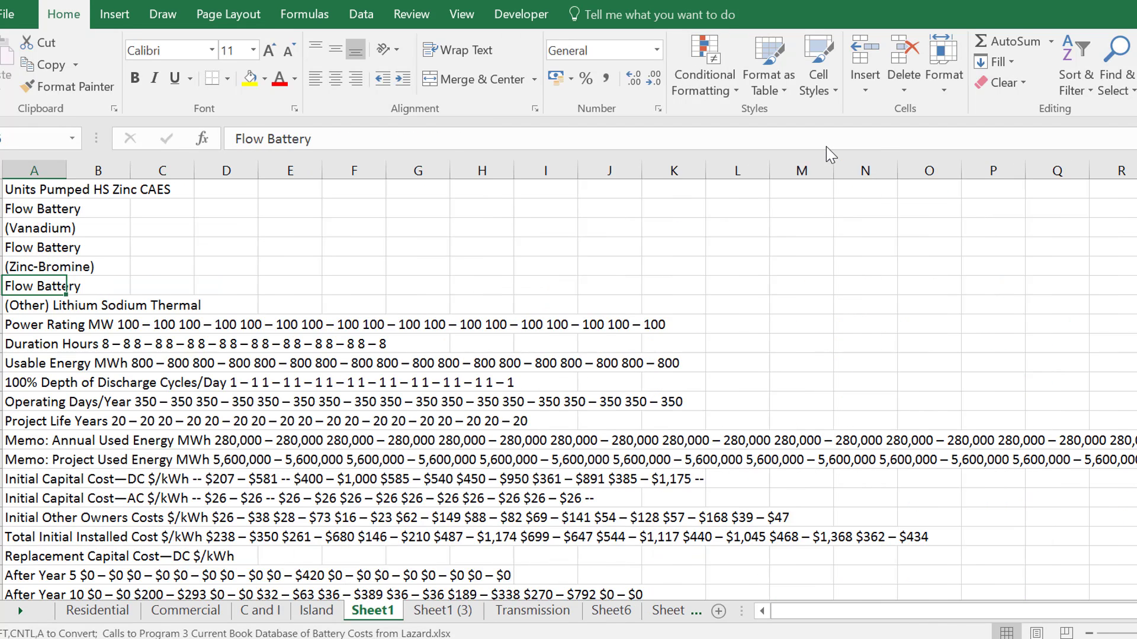
{"action": "key", "text": "ctrl+Page_Up"}
{"action": "key", "text": "ctrl+shift+a"}
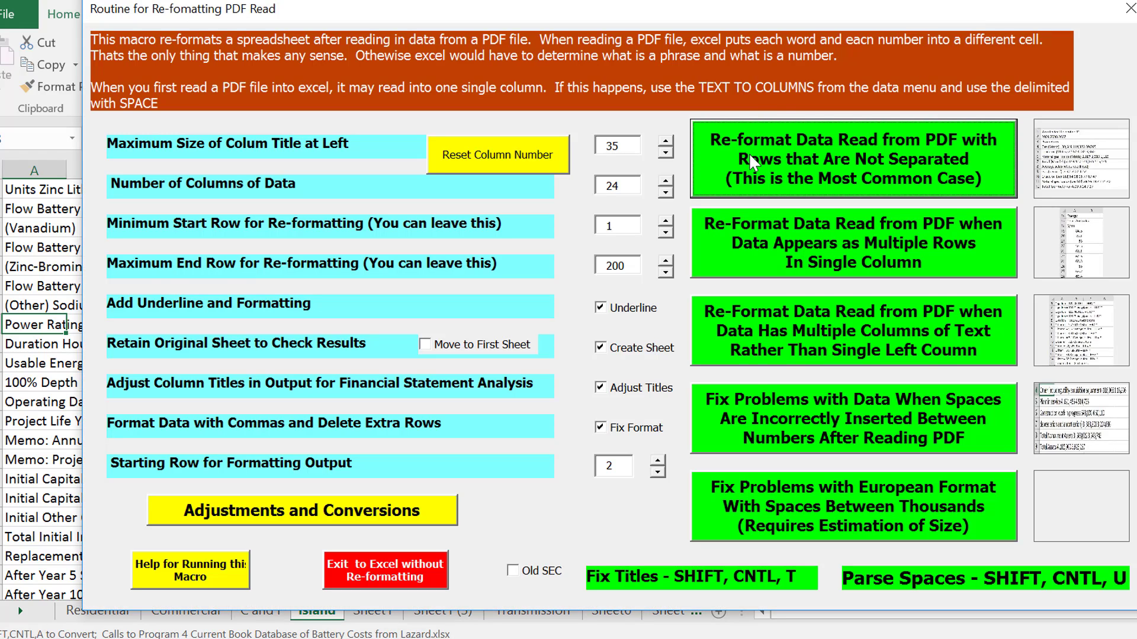
{"action": "left_click", "coordinate": [309, 514]}
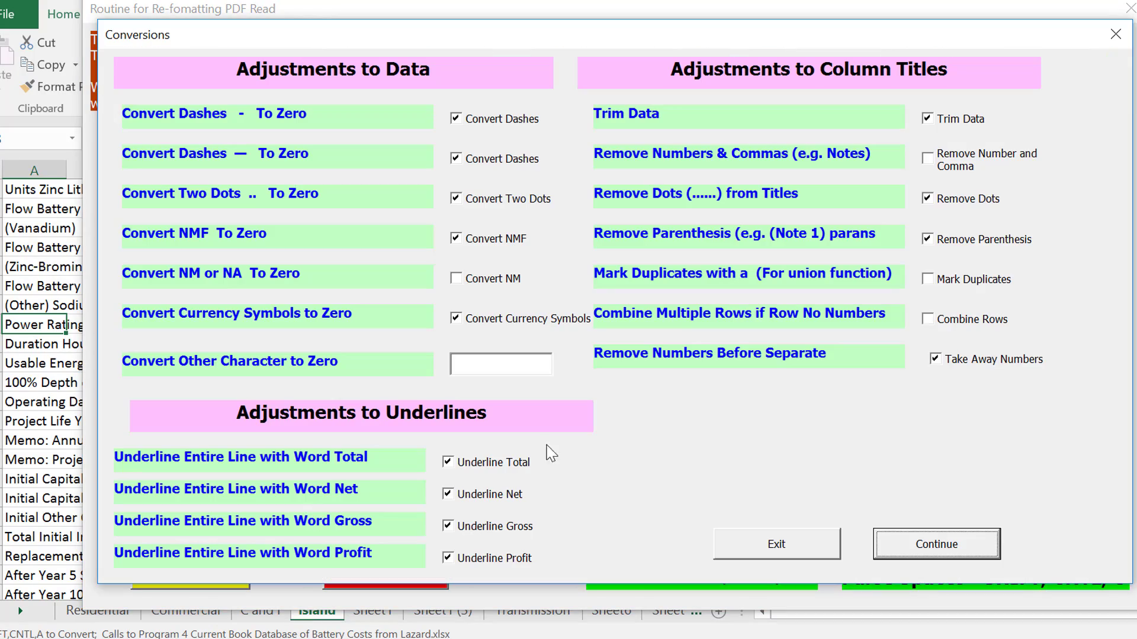
{"action": "left_click", "coordinate": [901, 550]}
{"action": "left_click", "coordinate": [778, 148]}
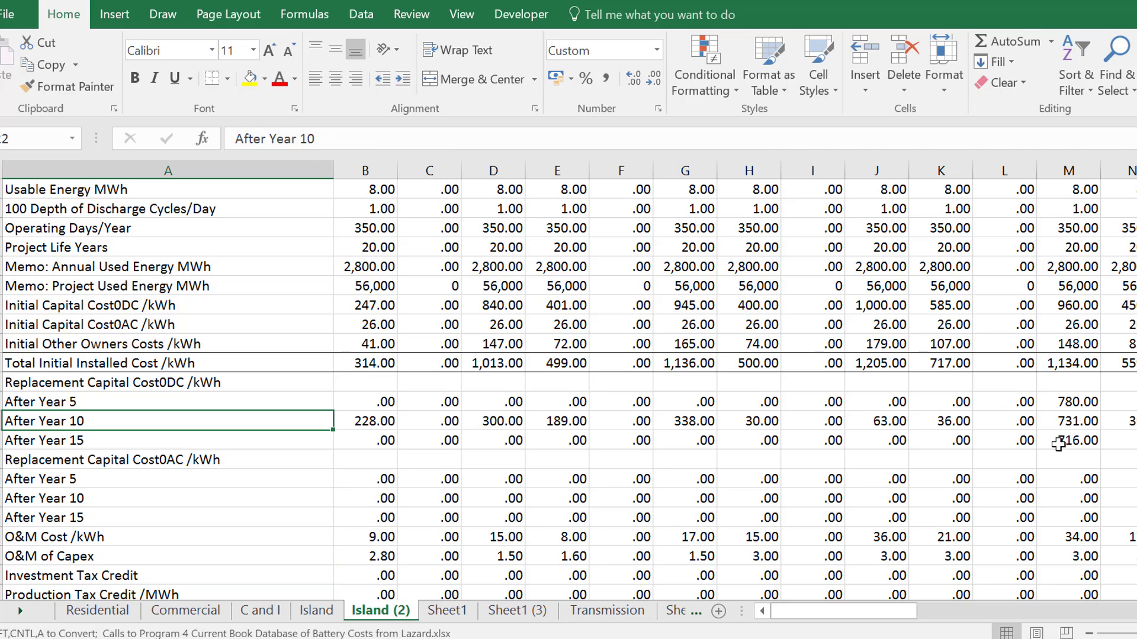
Check the Microgrid key assumptions table in the Lazard PDF and return to the Database of Battery Costs workbook
{"action": "left_click", "coordinate": [1007, 638]}
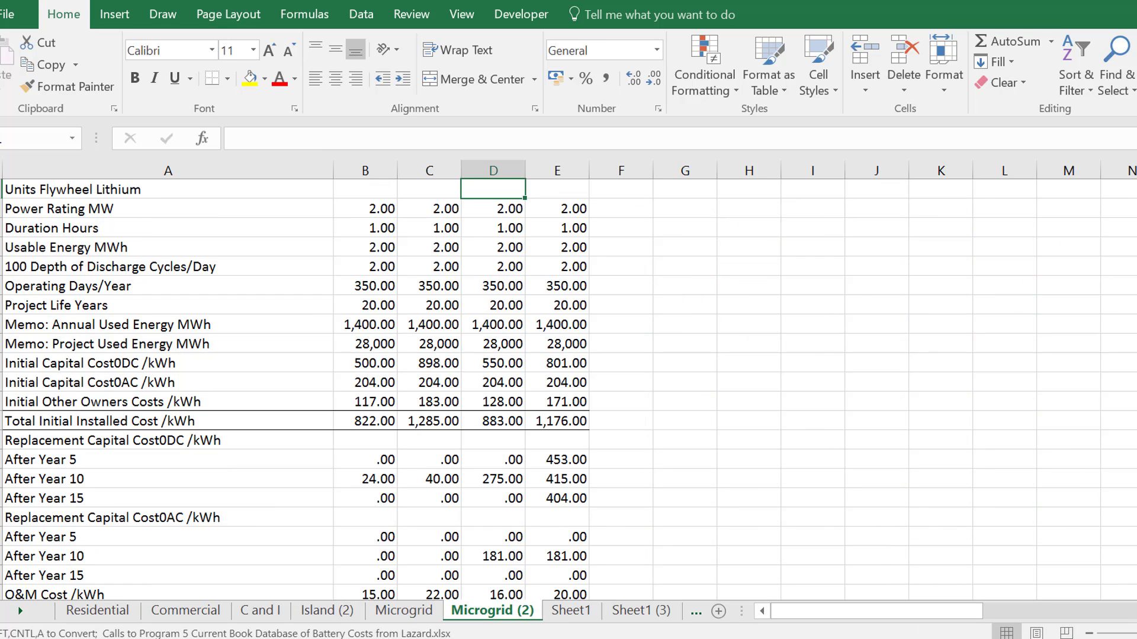
{"action": "mouse_move", "coordinate": [930, 638]}
{"action": "left_click", "coordinate": [852, 608]}
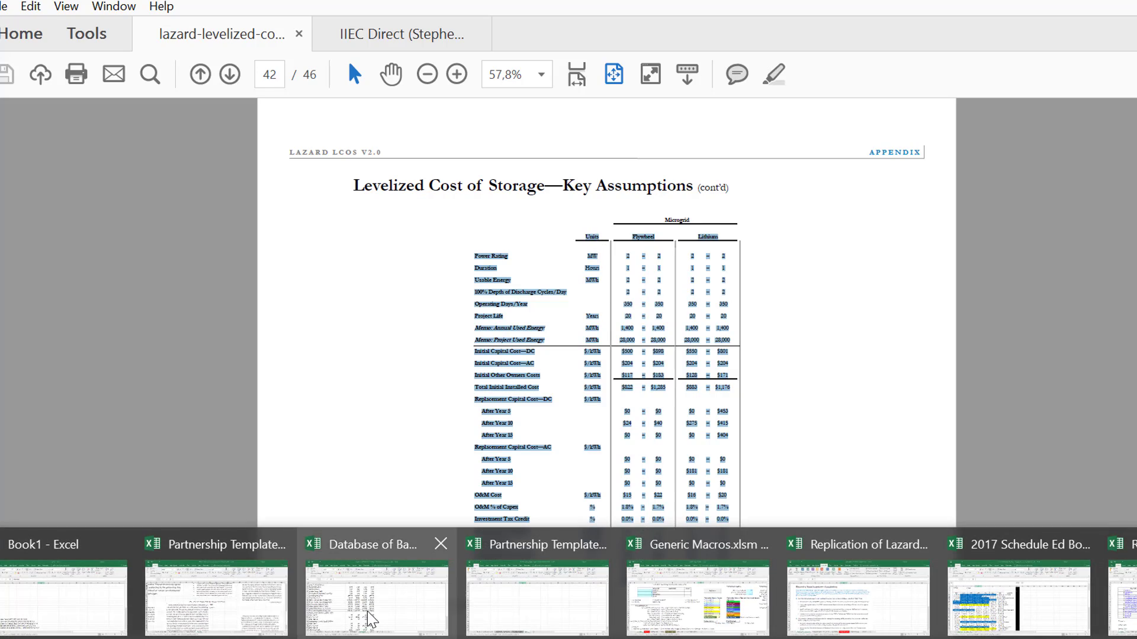
{"action": "left_click", "coordinate": [364, 619]}
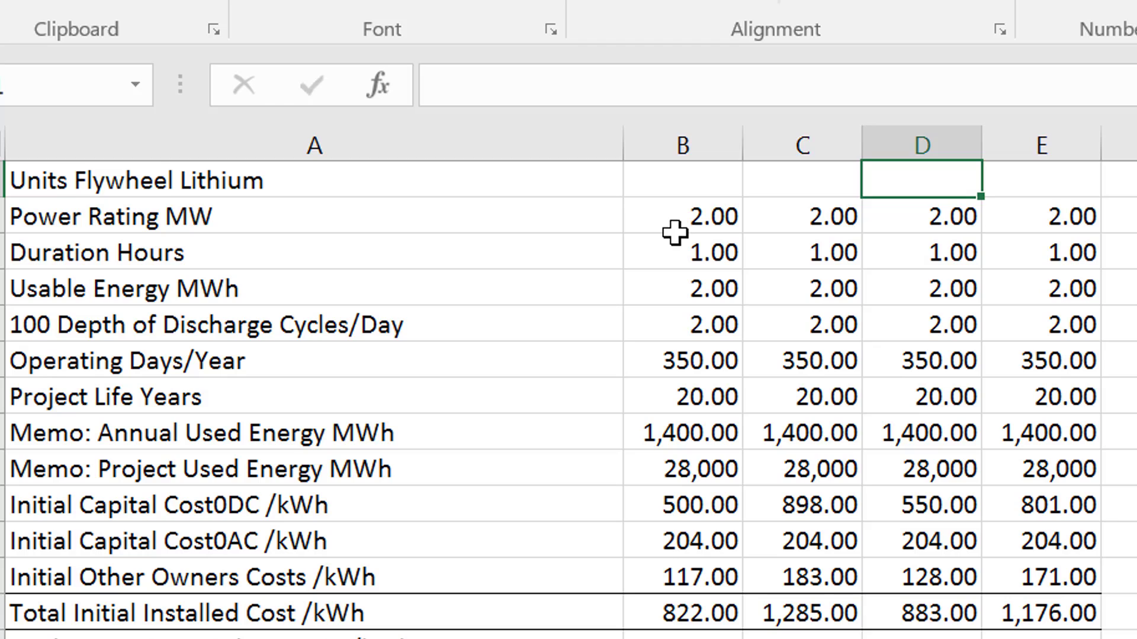
Split the "Units Flywheel Lithium" title on Microgrid (2) into separate cells and clear the combined title in column A
{"action": "key", "text": "Left"}
{"action": "key", "text": "Left"}
{"action": "key", "text": "Left"}
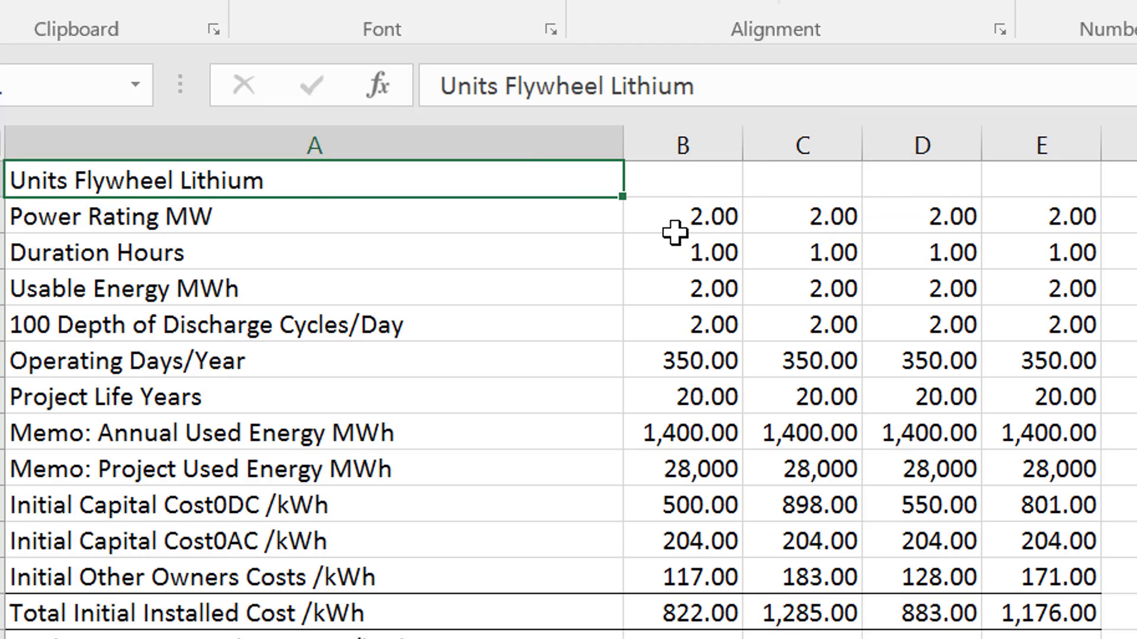
{"action": "key", "text": "ctrl+shift+s"}
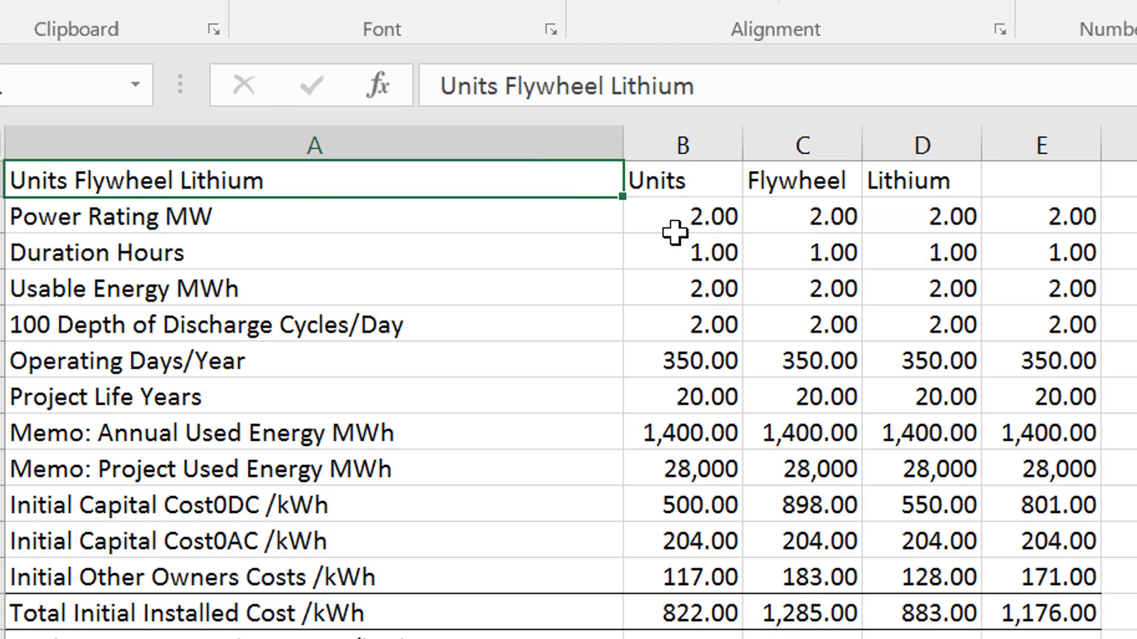
{"action": "key", "text": "Delete"}
{"action": "key", "text": "Right"}
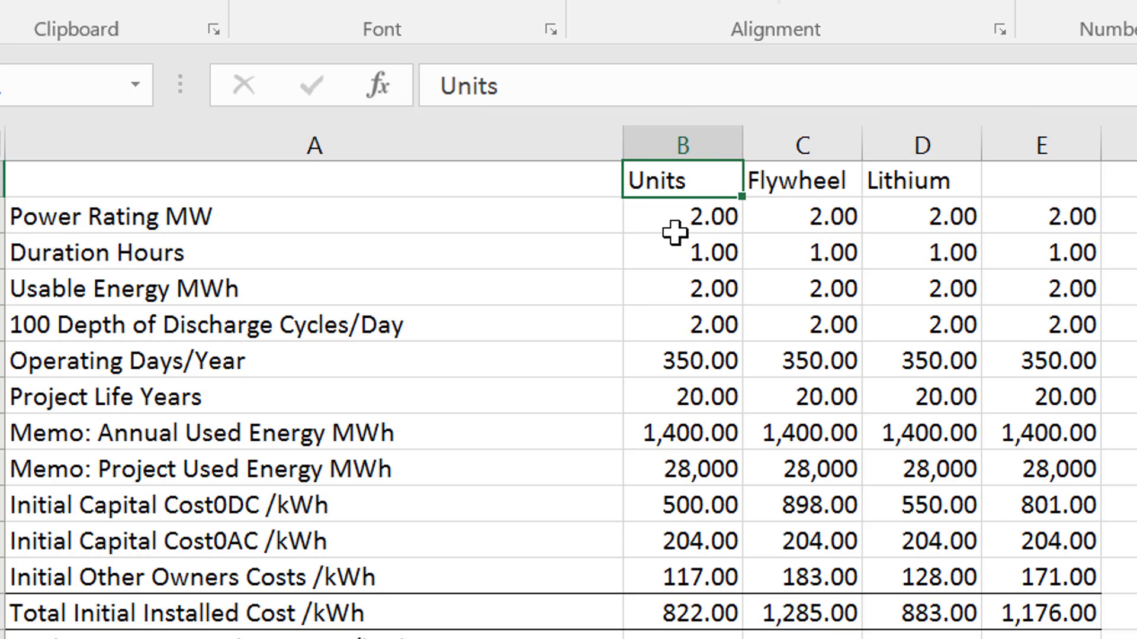
Move the Units, Flywheel and Lithium titles into columns A to C of the same row
{"action": "key", "text": "shift+Right"}
{"action": "key", "text": "shift+Right"}
{"action": "key", "text": "ctrl+x"}
{"action": "key", "text": "Left"}
{"action": "key", "text": "ctrl+v"}
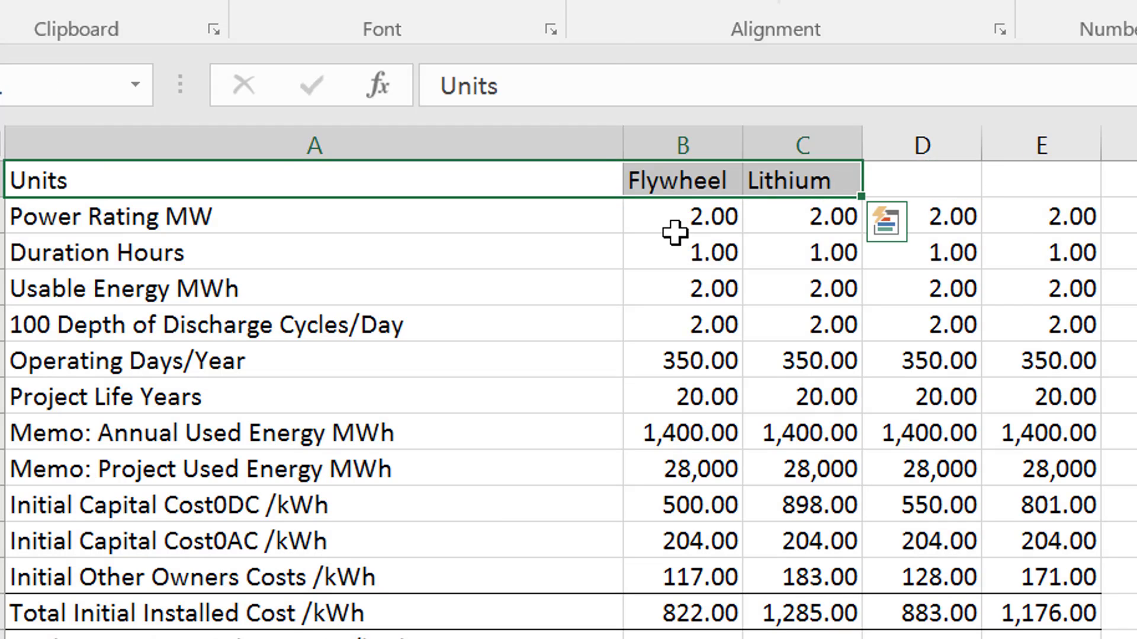
Move the Lithium title to column D so that it heads its own pair of data columns
{"action": "key", "text": "Right"}
{"action": "key", "text": "Right"}
{"action": "key", "text": "ctrl+x"}
{"action": "key", "text": "Right"}
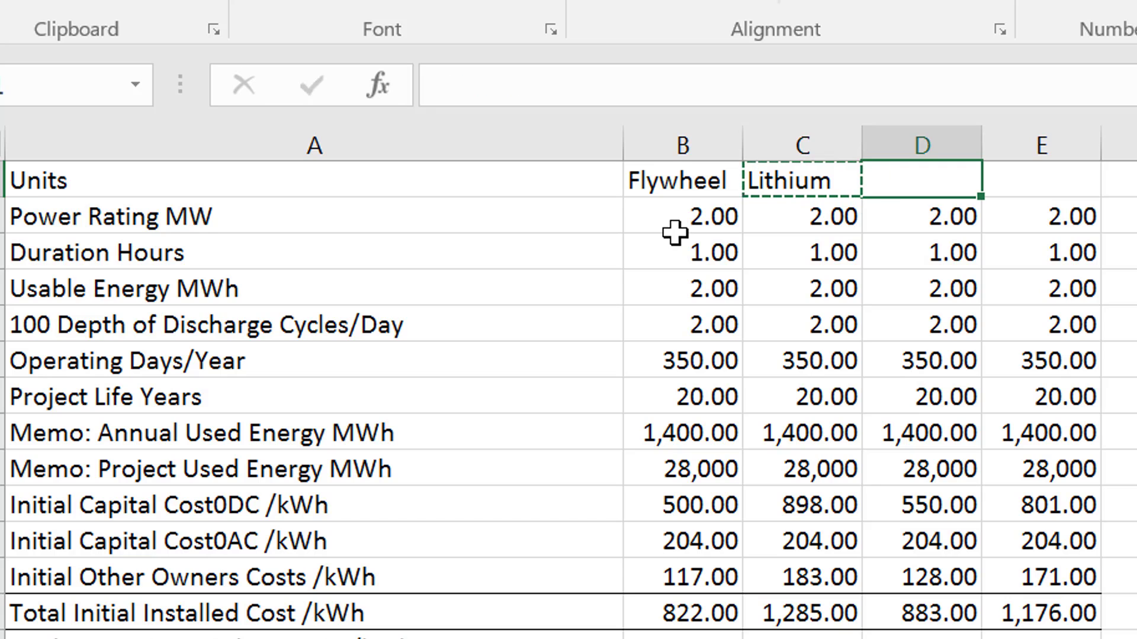
{"action": "key", "text": "ctrl+v"}
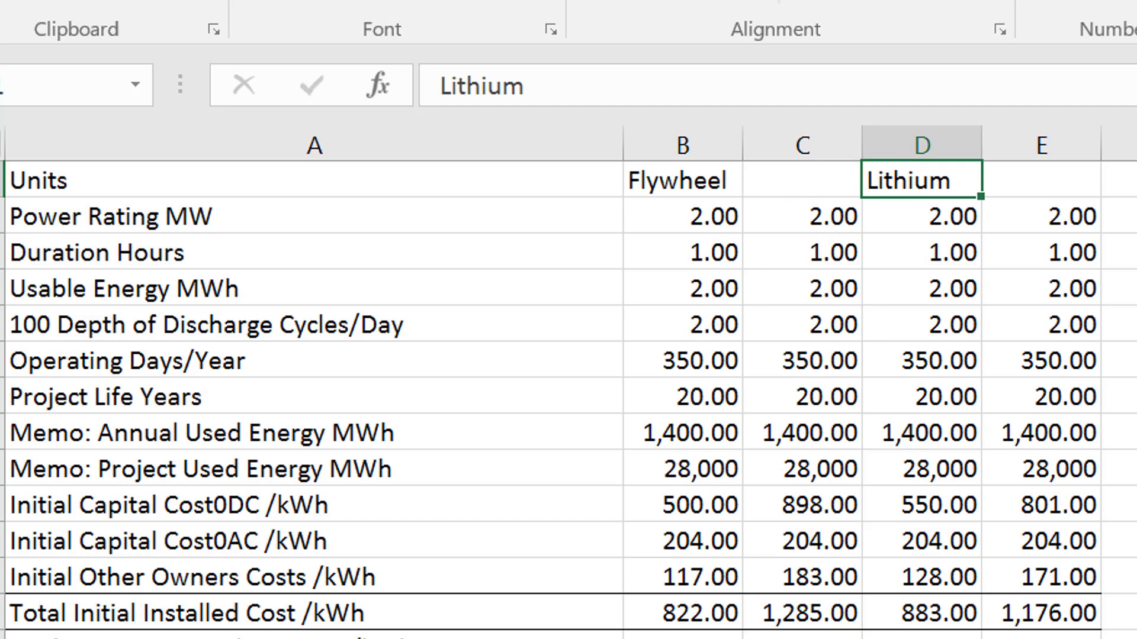
Go to Sheet1 of the Database of Battery Costs workbook, check the key assumptions table in the Lazard PDF, and return
{"action": "key", "text": "alt+Tab"}
{"action": "left_click", "coordinate": [614, 589]}
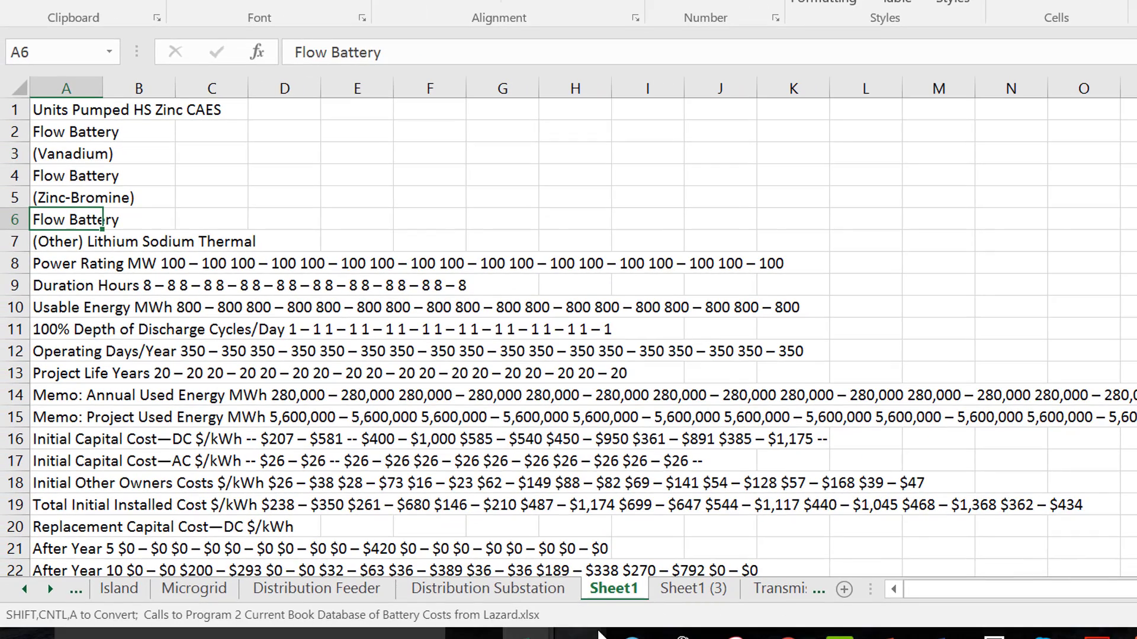
{"action": "left_click", "coordinate": [1096, 636]}
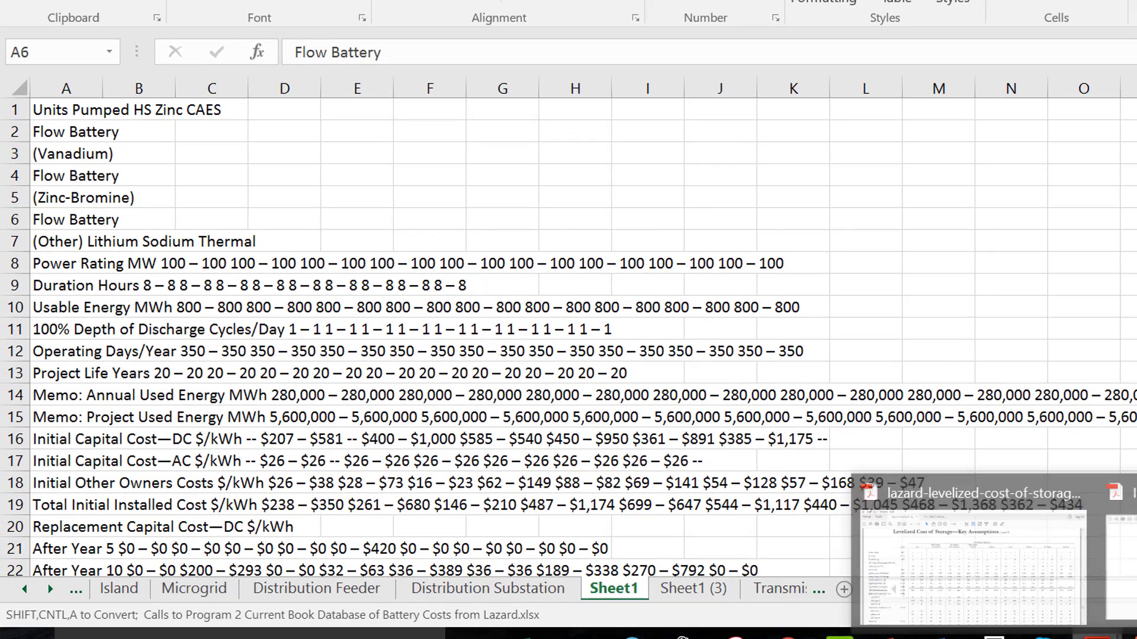
{"action": "left_click", "coordinate": [1035, 589]}
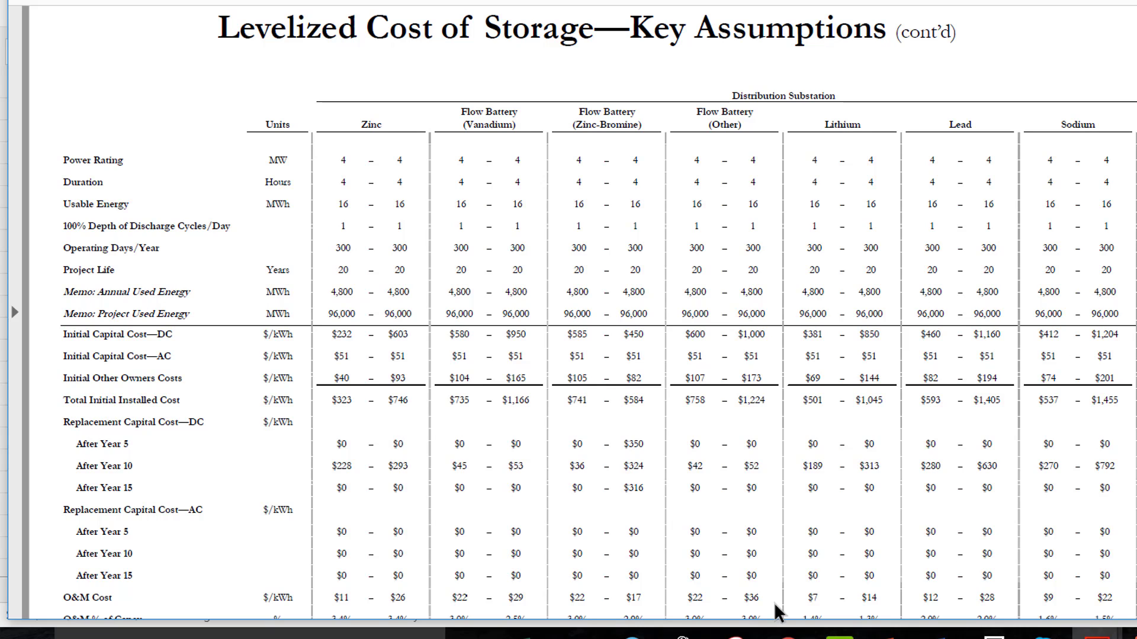
{"action": "mouse_move", "coordinate": [525, 633]}
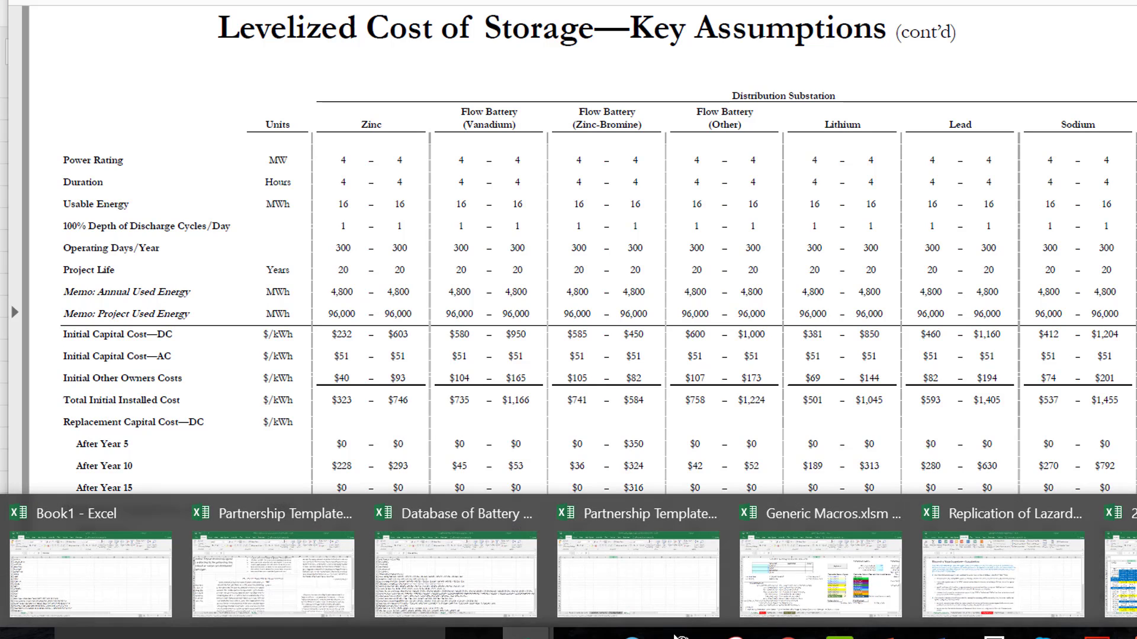
{"action": "left_click", "coordinate": [414, 595]}
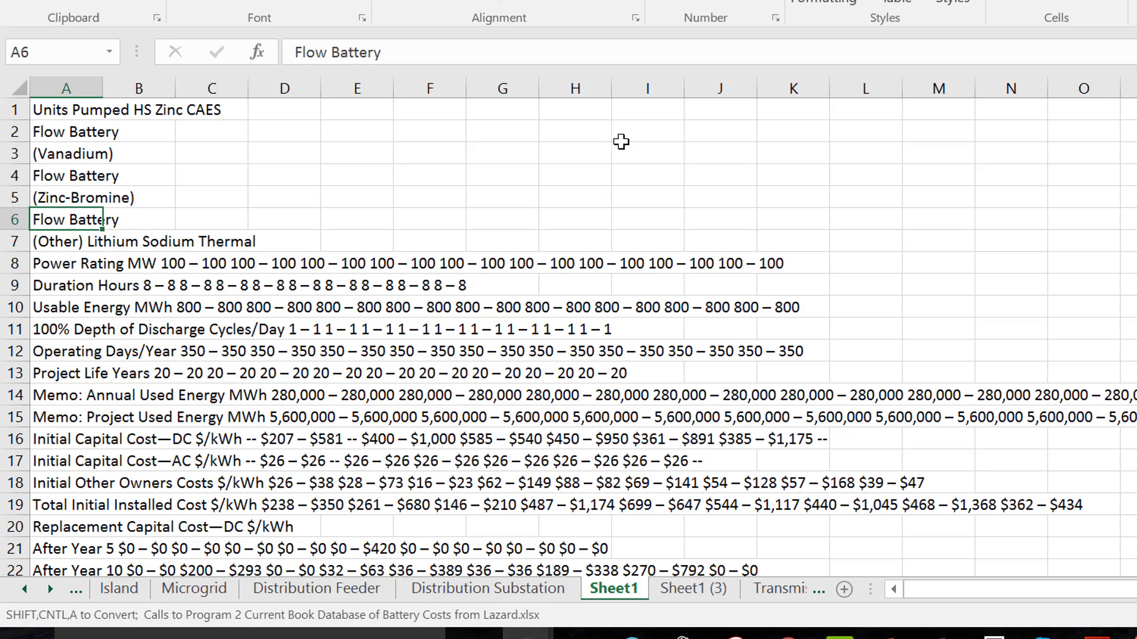
Adjust the number of data columns in the PDF macro and re-format Sheet1 as data with rows that are not separated
{"action": "left_click", "coordinate": [497, 256]}
{"action": "key", "text": "ctrl+shift+a"}
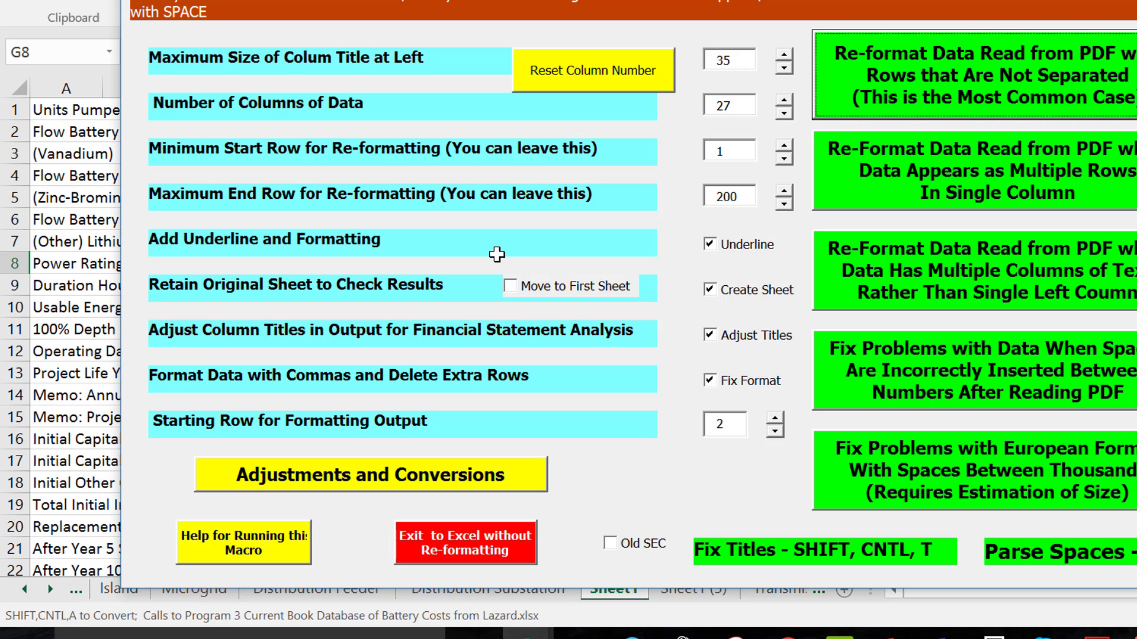
{"action": "left_click", "coordinate": [784, 115]}
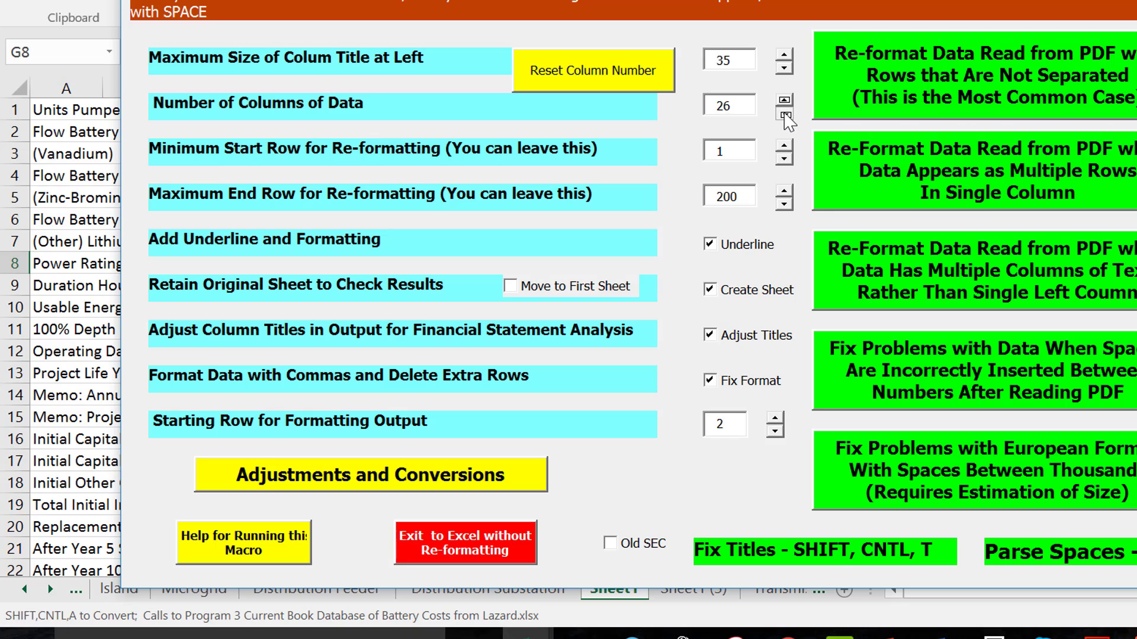
{"action": "left_click_drag", "start_coordinate": [788, 120], "coordinate": [786, 111]}
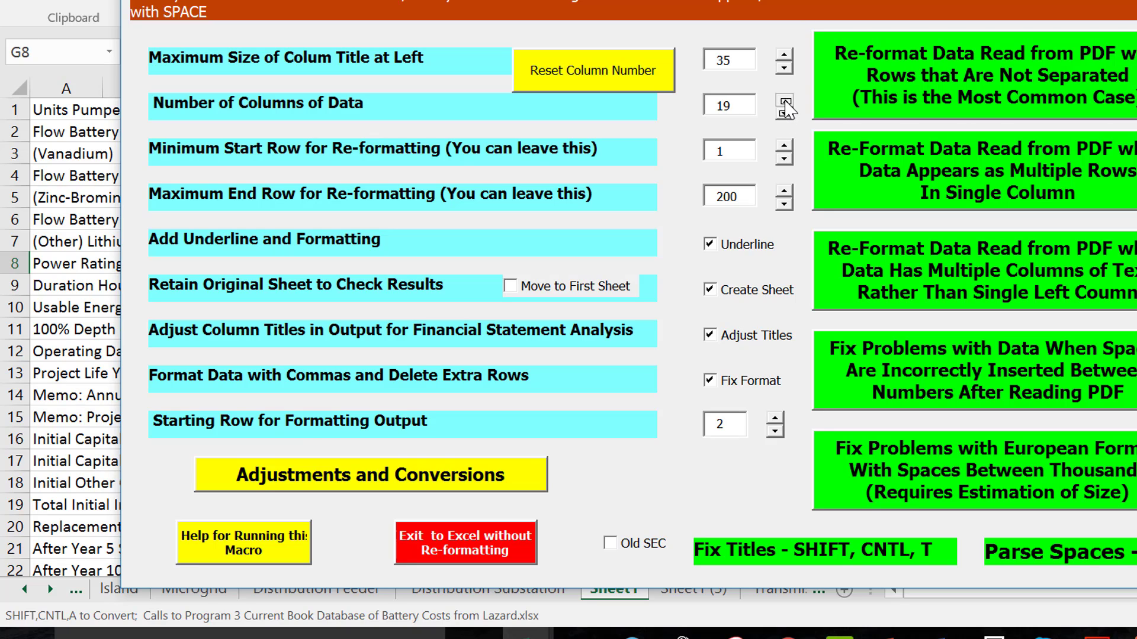
{"action": "left_click", "coordinate": [784, 100]}
{"action": "left_click", "coordinate": [784, 101]}
{"action": "left_click", "coordinate": [783, 101]}
{"action": "left_click", "coordinate": [783, 101]}
{"action": "left_click", "coordinate": [784, 101]}
{"action": "left_click", "coordinate": [784, 101]}
{"action": "left_click", "coordinate": [784, 100]}
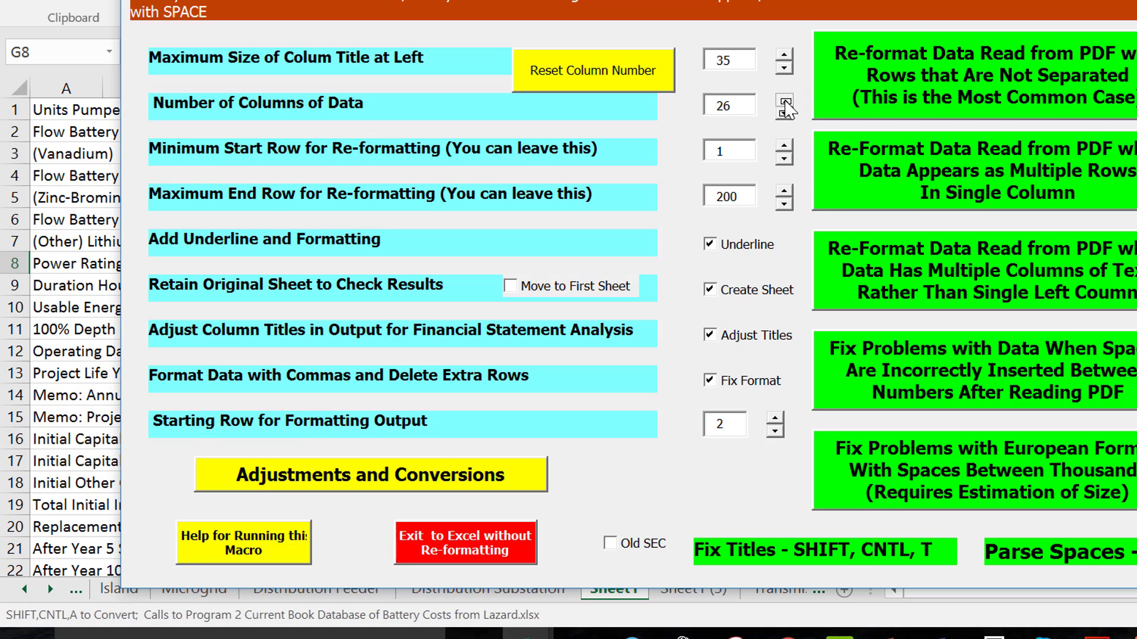
{"action": "left_click", "coordinate": [784, 115]}
{"action": "left_click", "coordinate": [784, 115]}
{"action": "left_click", "coordinate": [879, 81]}
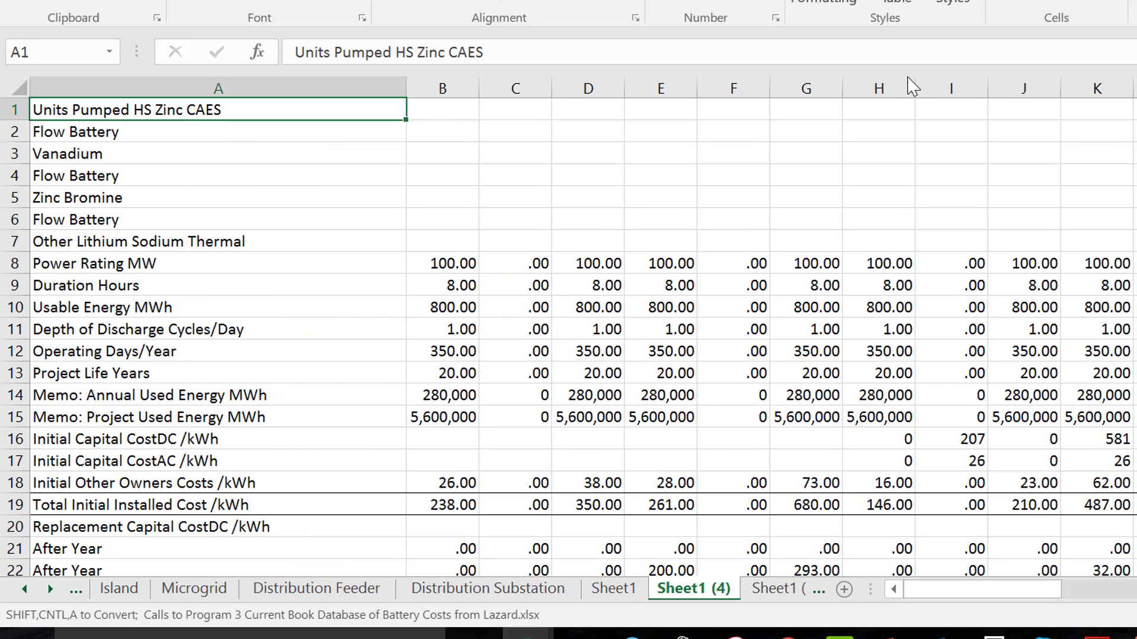
Examine row 1 and the data columns of the re-formatted Sheet1 (4) out to column AA and back
{"action": "key", "text": "Right"}
{"action": "key", "text": "Right"}
{"action": "key", "text": "Right"}
{"action": "key", "text": "Right"}
{"action": "key", "text": "Right"}
{"action": "key", "text": "Right"}
{"action": "key", "text": "Right"}
{"action": "key", "text": "Right"}
{"action": "key", "text": "Right"}
{"action": "key", "text": "Right"}
{"action": "key", "text": "Right"}
{"action": "key", "text": "Right"}
{"action": "key", "text": "Right"}
{"action": "key", "text": "Right"}
{"action": "key", "text": "Right"}
{"action": "key", "text": "Right"}
{"action": "key", "text": "Right"}
{"action": "key", "text": "Right"}
{"action": "key", "text": "Right"}
{"action": "key", "text": "Right"}
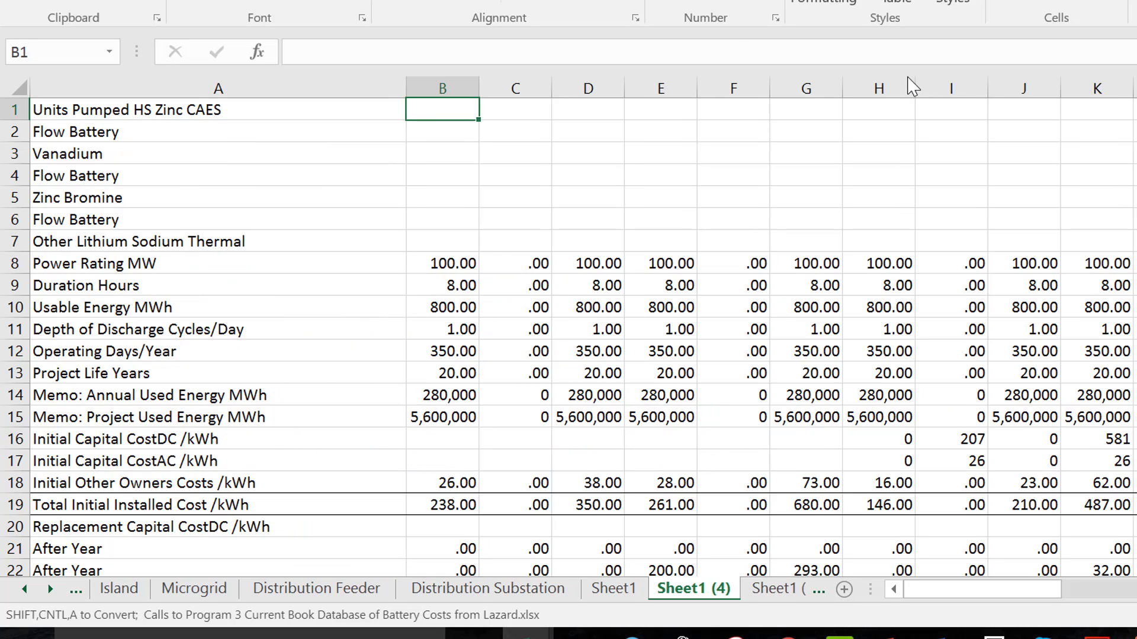
{"action": "key", "text": "Right"}
{"action": "key", "text": "Right"}
{"action": "key", "text": "Right"}
{"action": "key", "text": "Right"}
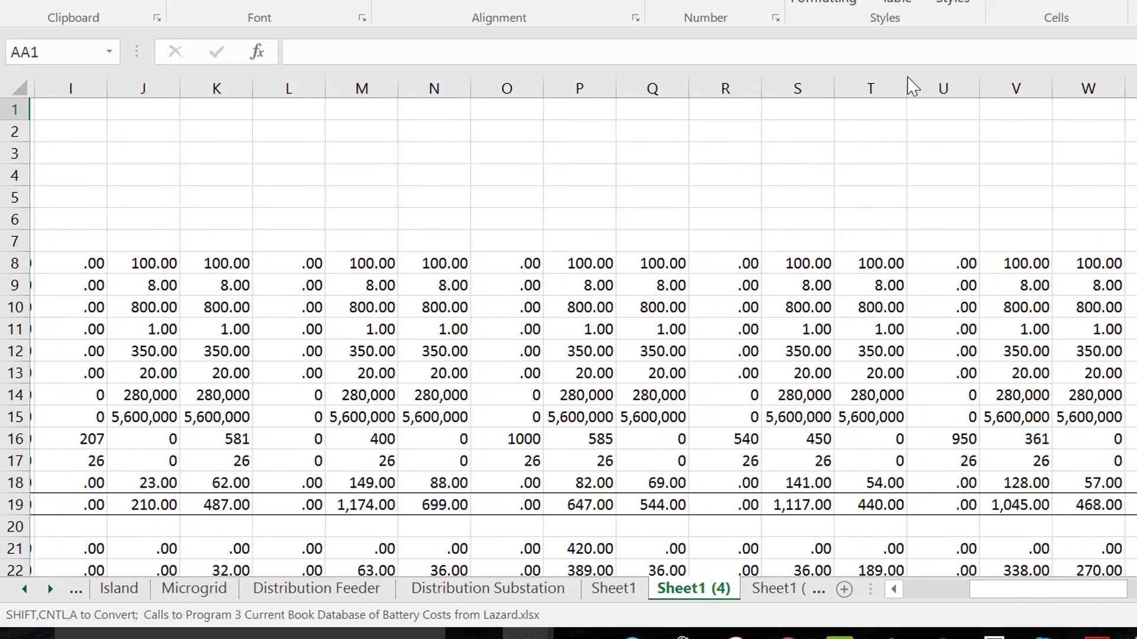
{"action": "key", "text": "Left"}
{"action": "key", "text": "Left"}
{"action": "key", "text": "Left"}
{"action": "key", "text": "Left"}
{"action": "key", "text": "Left"}
{"action": "key", "text": "Left"}
{"action": "key", "text": "Left"}
{"action": "key", "text": "Left"}
{"action": "key", "text": "Left"}
{"action": "key", "text": "Left"}
{"action": "key", "text": "Left"}
{"action": "key", "text": "Left"}
{"action": "key", "text": "Left"}
{"action": "key", "text": "Left"}
{"action": "key", "text": "Left"}
{"action": "key", "text": "Left"}
{"action": "key", "text": "Left"}
{"action": "key", "text": "Left"}
{"action": "key", "text": "Left"}
{"action": "key", "text": "Left"}
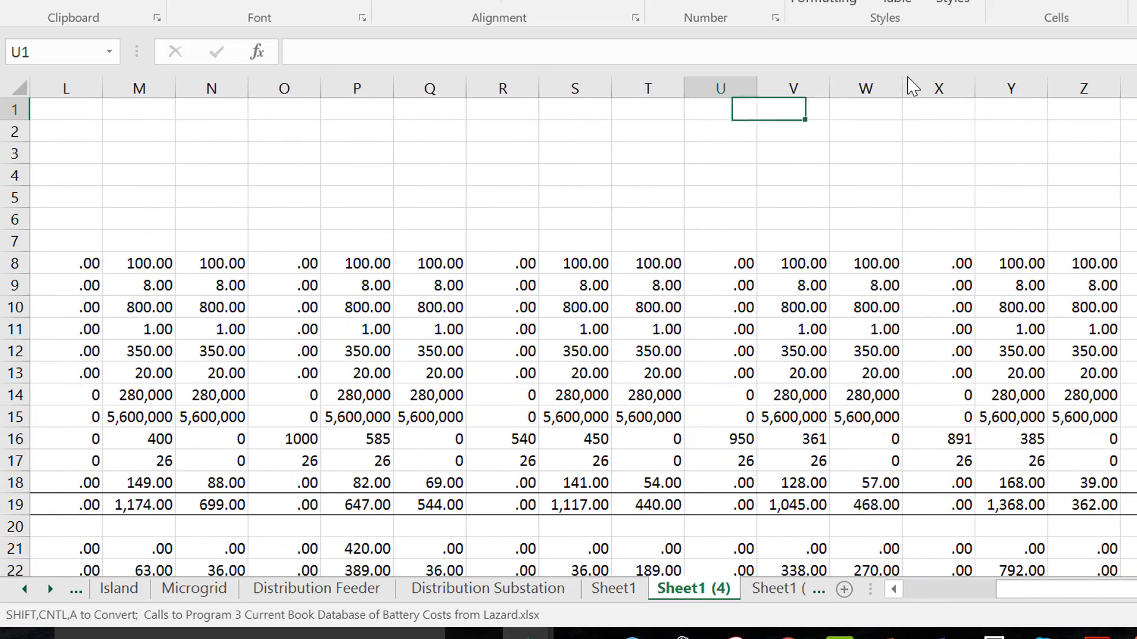
Re-format the Distribution Substation sheet with the PDF macro, using 27 data columns and the option for rows that are not separated
{"action": "key", "text": "ctrl+Page_Up"}
{"action": "key", "text": "ctrl+Page_Up"}
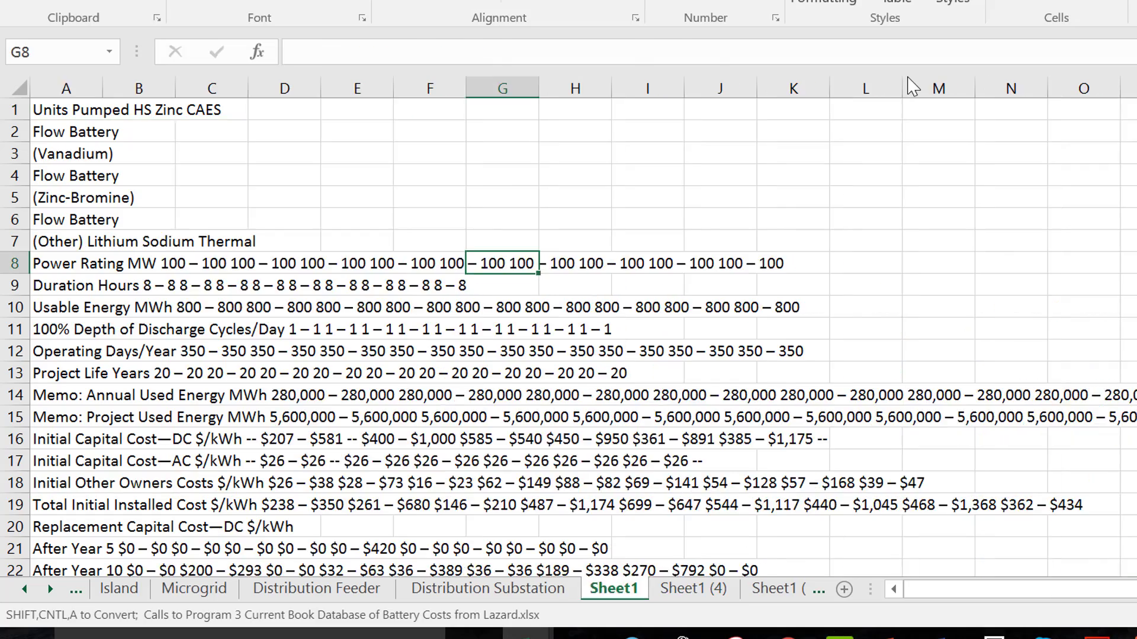
{"action": "key", "text": "ctrl+shift+a"}
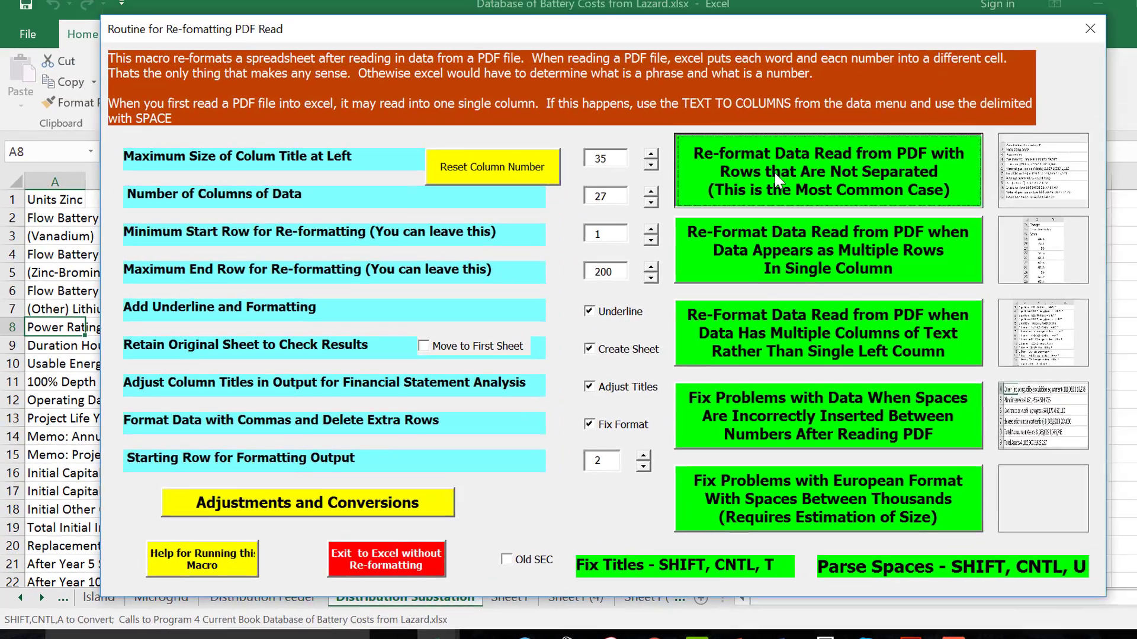
{"action": "left_click", "coordinate": [931, 75]}
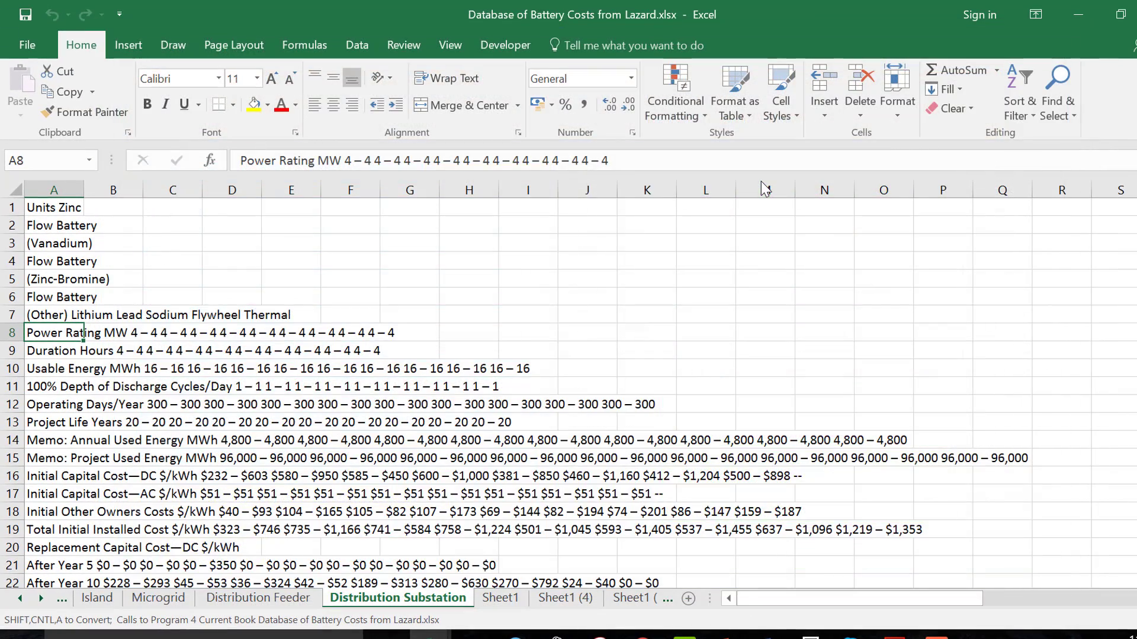
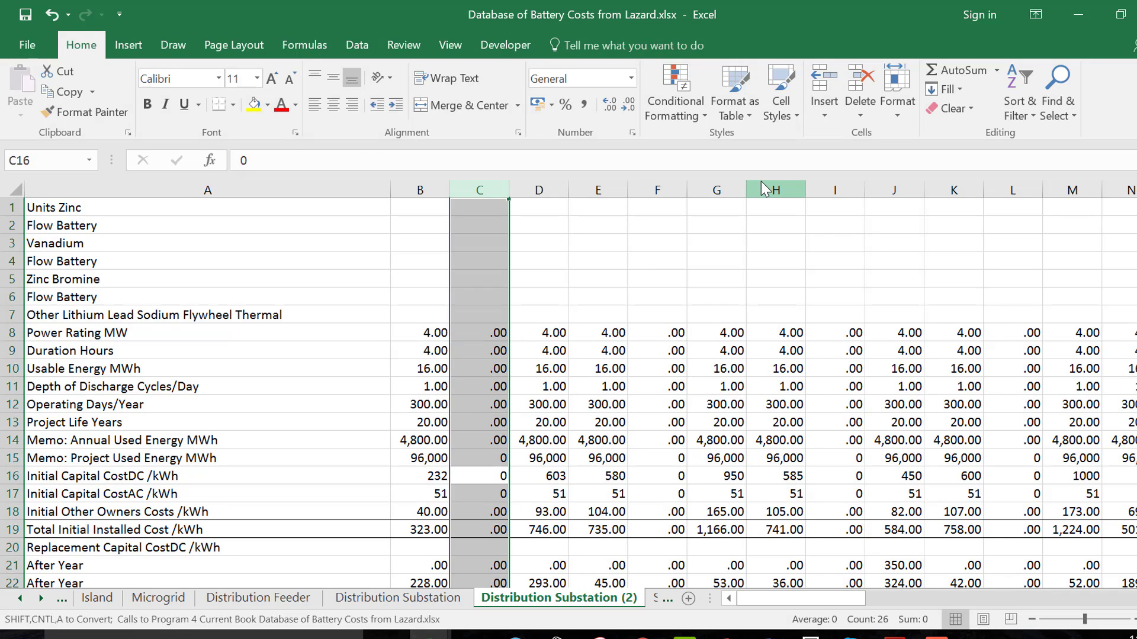
Delete the zero-filled separator column C on Distribution Substation (2)
{"action": "key", "text": "ctrl+minus"}
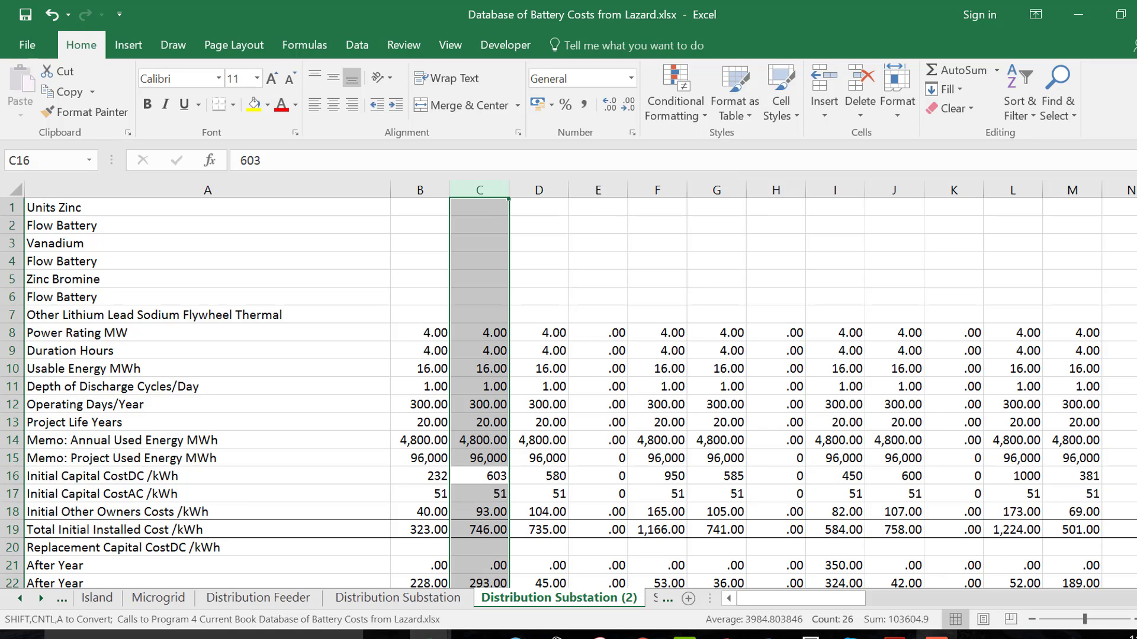
{"action": "left_click", "coordinate": [936, 637]}
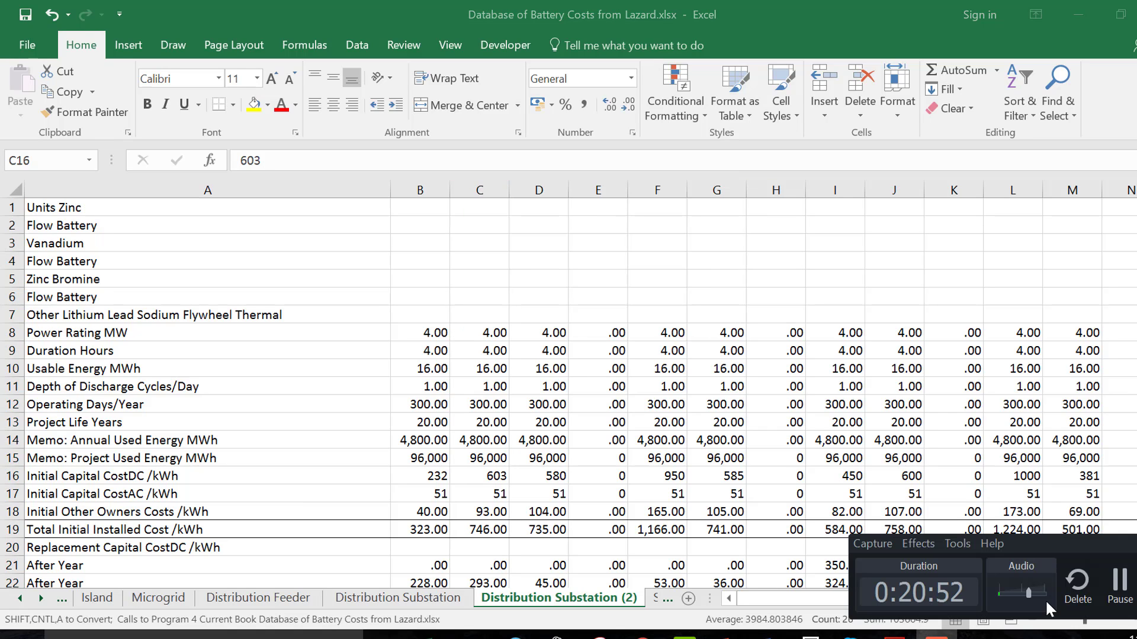
{"action": "left_click", "coordinate": [1129, 583]}
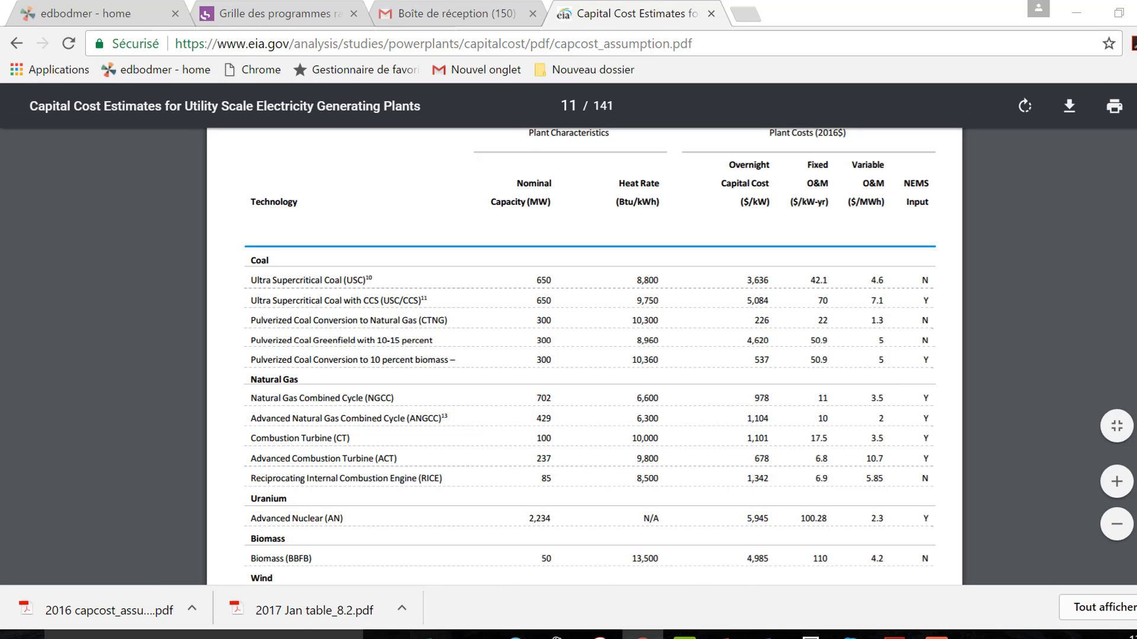
Switch to the Database of Battery Costs workbook and review the titles and data on the formatted sheets, including Residential, Island and Peaker Repl (2)
{"action": "mouse_move", "coordinate": [431, 637]}
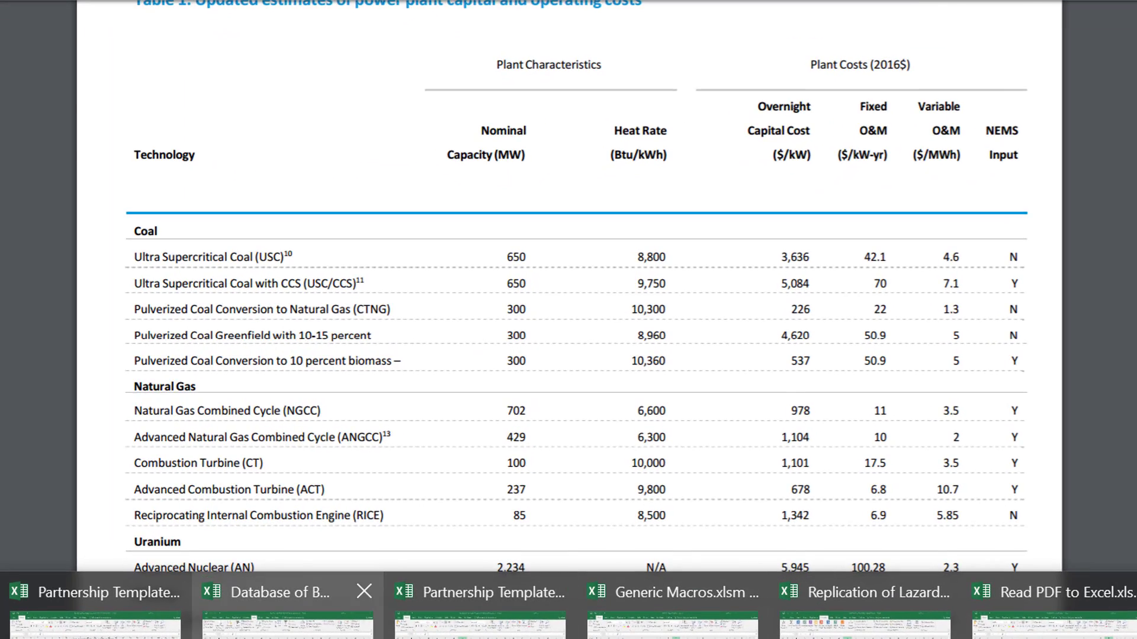
{"action": "left_click", "coordinate": [483, 629]}
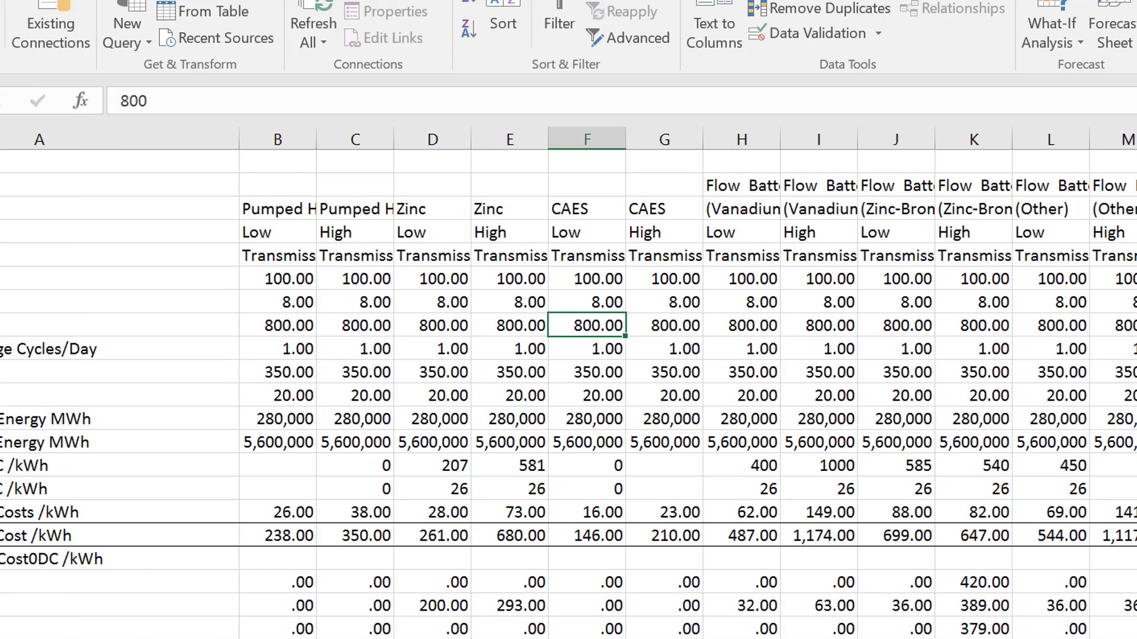
{"action": "key", "text": "ctrl+Page_Down"}
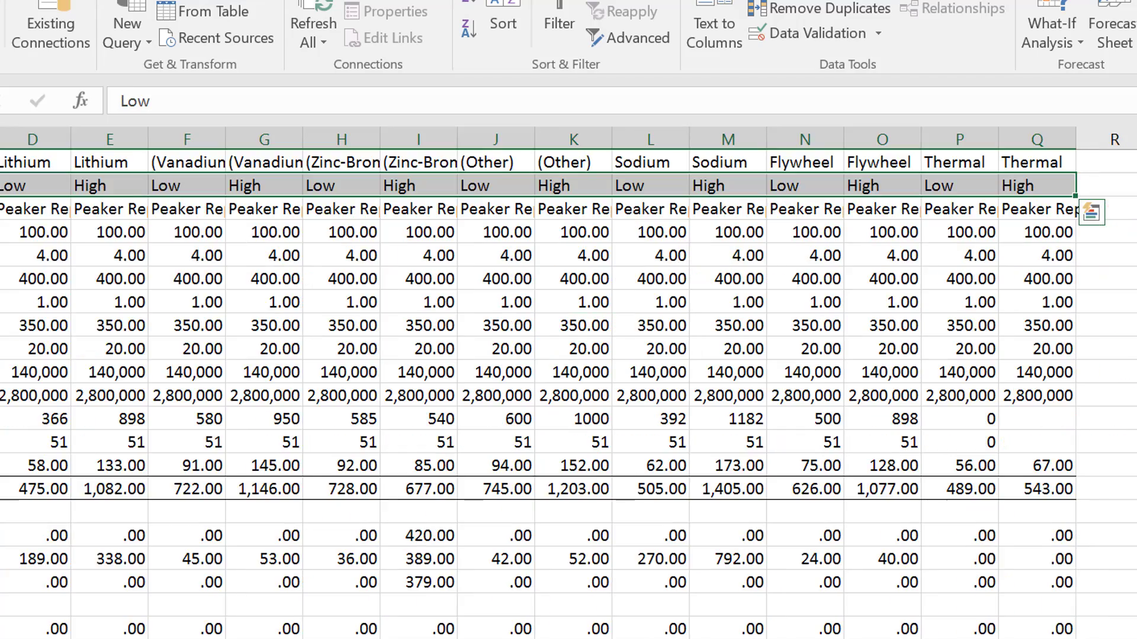
{"action": "key", "text": "Left"}
{"action": "key", "text": "Up"}
{"action": "key", "text": "Up"}
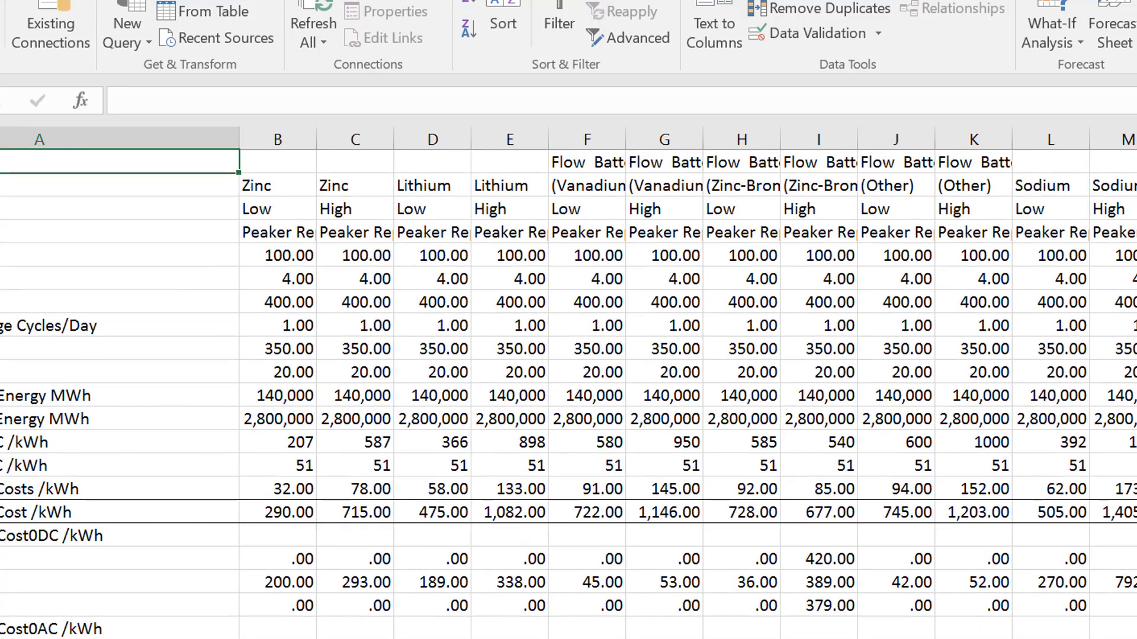
{"action": "key", "text": "ctrl+Page_Up"}
{"action": "key", "text": "ctrl+Page_Up"}
{"action": "key", "text": "ctrl+Page_Up"}
{"action": "key", "text": "ctrl+Page_Up"}
{"action": "key", "text": "ctrl+Page_Up"}
{"action": "key", "text": "ctrl+Page_Up"}
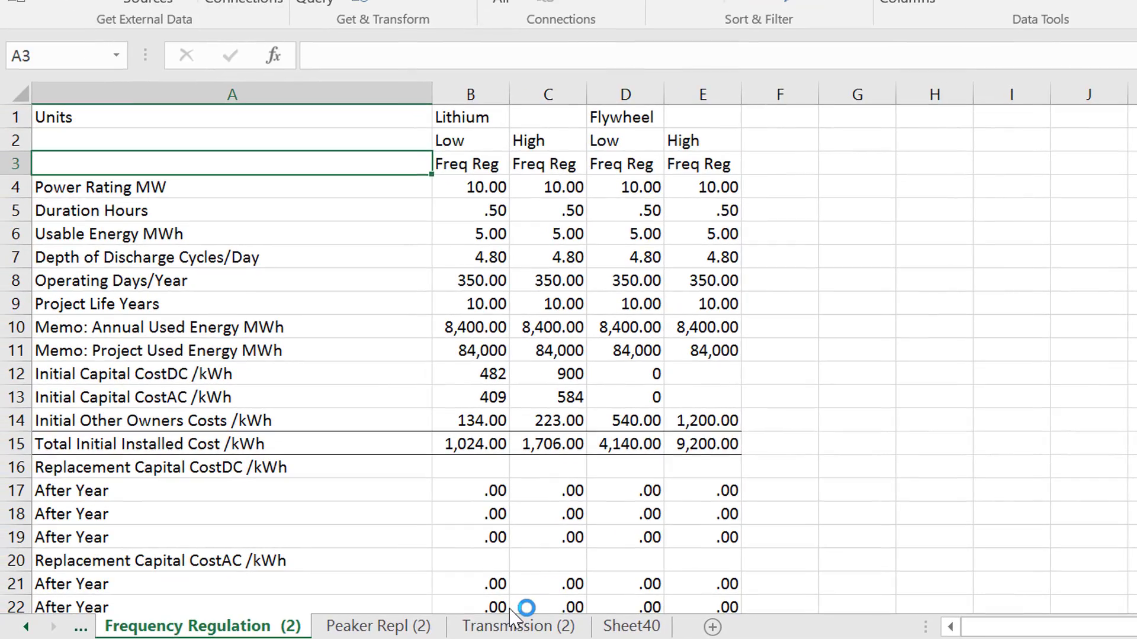
{"action": "key", "text": "ctrl+Page_Up"}
{"action": "key", "text": "ctrl+Page_Up"}
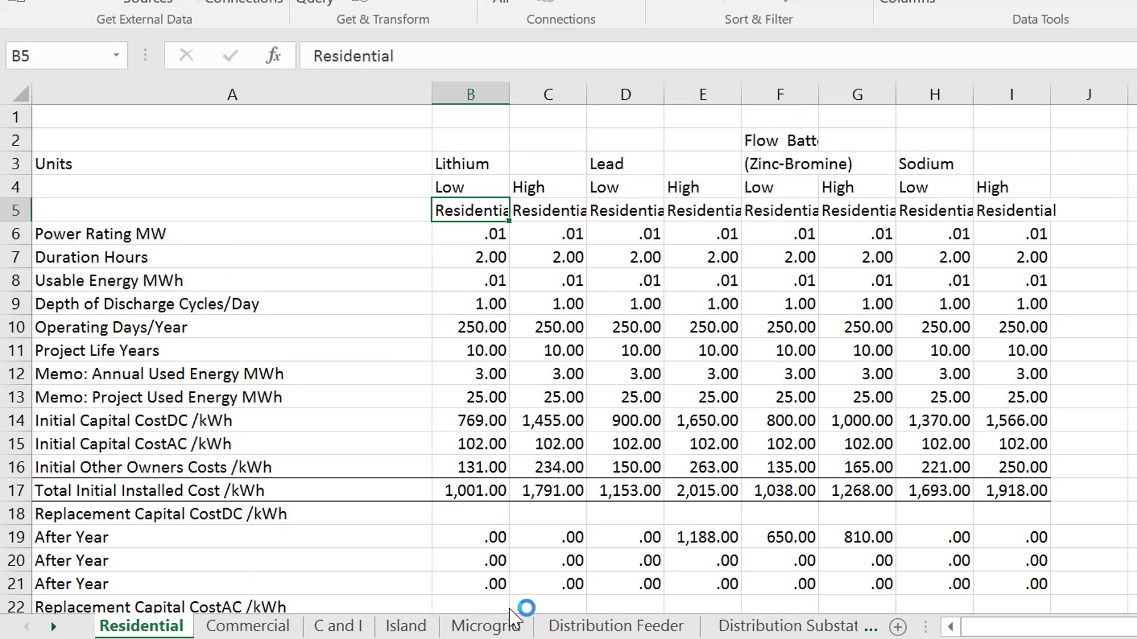
{"action": "key", "text": "ctrl+Page_Down"}
{"action": "key", "text": "ctrl+Page_Down"}
{"action": "key", "text": "ctrl+Page_Down"}
{"action": "key", "text": "ctrl+Page_Down"}
{"action": "key", "text": "ctrl+Page_Down"}
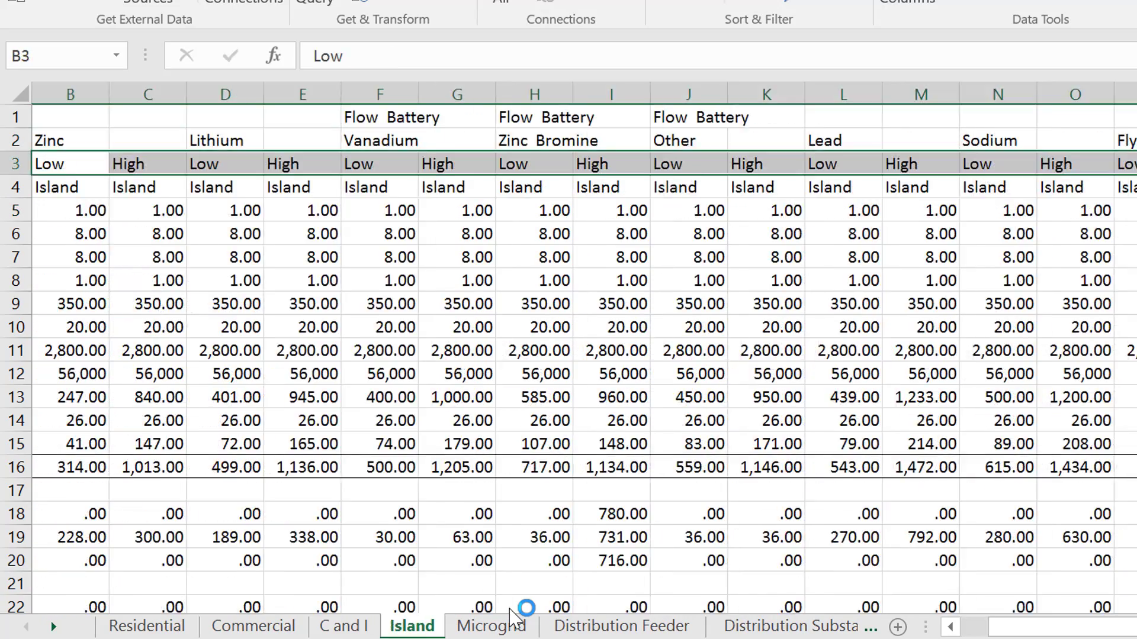
{"action": "key", "text": "ctrl+Page_Down"}
{"action": "key", "text": "ctrl+Page_Down"}
{"action": "key", "text": "ctrl+Page_Down"}
{"action": "key", "text": "ctrl+Page_Down"}
{"action": "key", "text": "ctrl+Page_Down"}
{"action": "key", "text": "ctrl+Page_Down"}
{"action": "key", "text": "ctrl+Page_Down"}
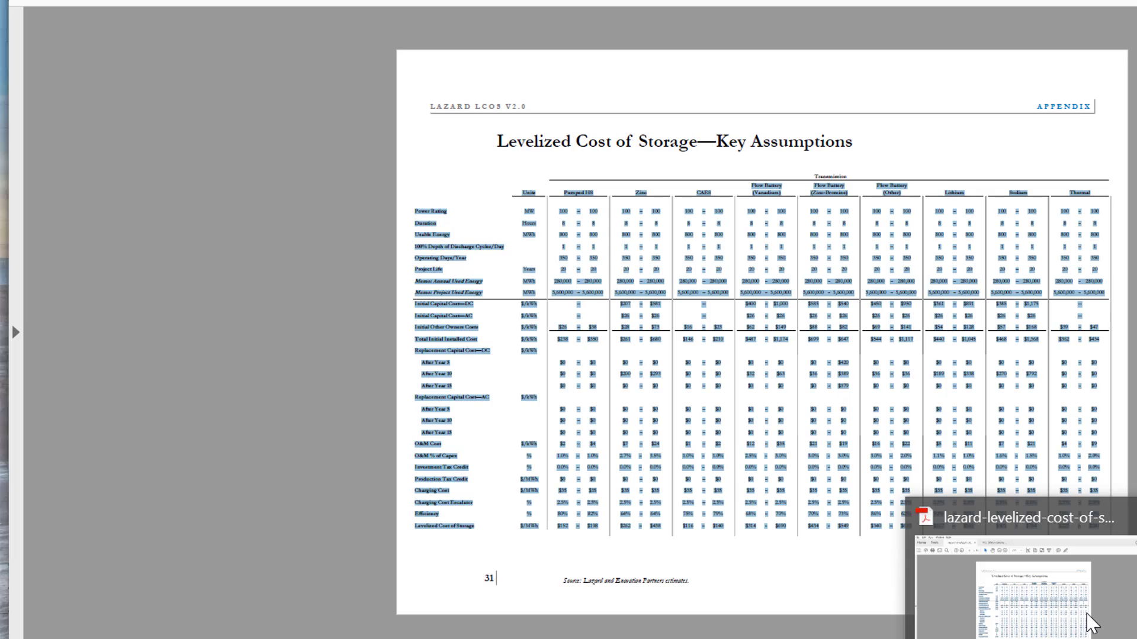
Check the Transmission assumptions in the Lazard PDF, then examine the EIA table of power plant capital and operating costs in Chrome
{"action": "left_click", "coordinate": [1088, 622]}
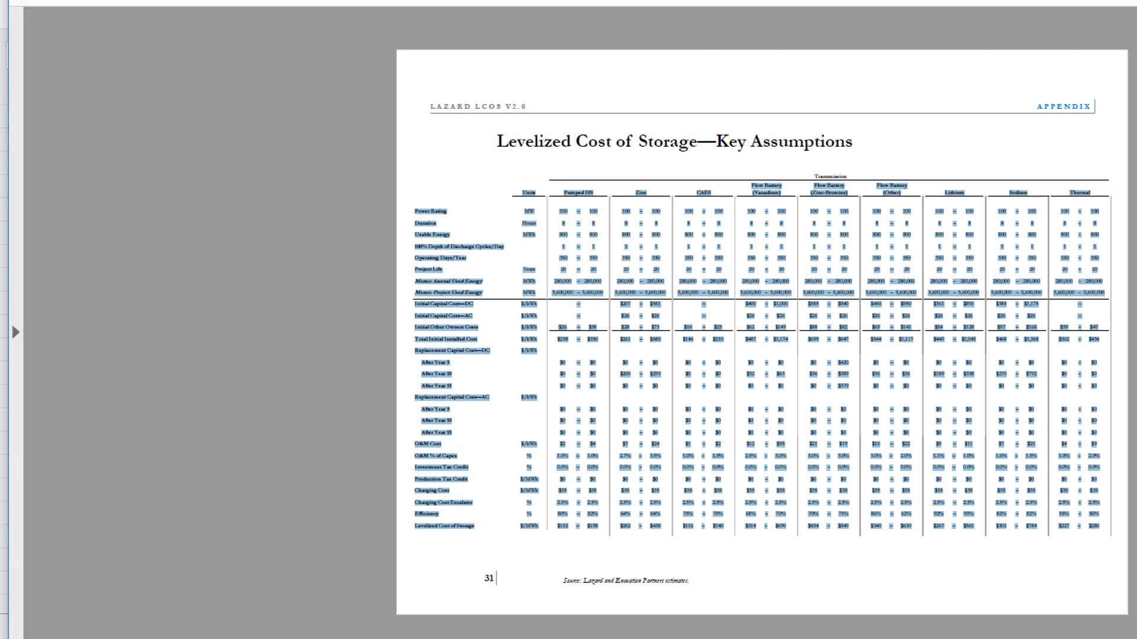
{"action": "left_click", "coordinate": [799, 638]}
{"action": "scroll", "coordinate": [674, 306], "scroll_direction": "down", "scroll_amount": 1}
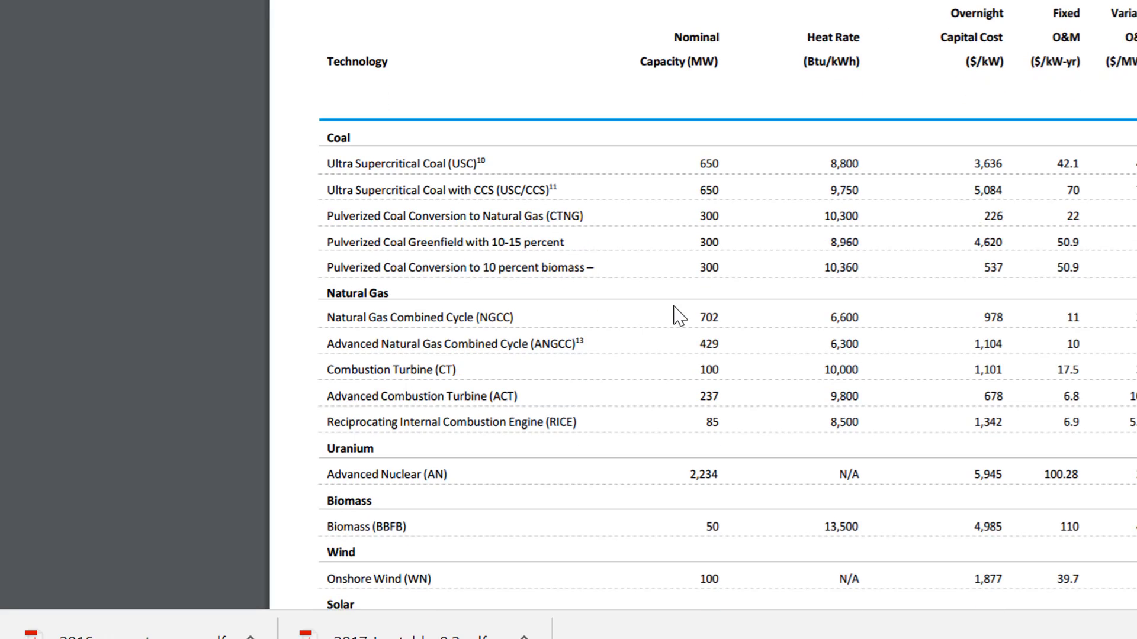
{"action": "scroll", "coordinate": [674, 315], "scroll_direction": "down", "scroll_amount": 2}
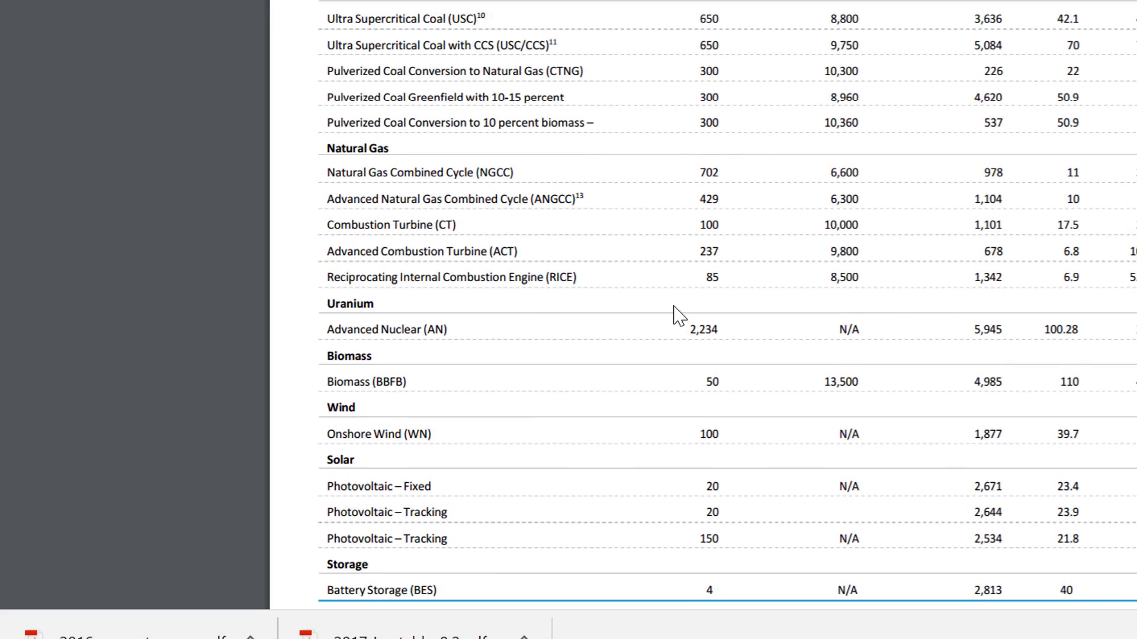
{"action": "scroll", "coordinate": [678, 317], "scroll_direction": "down", "scroll_amount": 1}
{"action": "scroll", "coordinate": [678, 317], "scroll_direction": "up", "scroll_amount": 1}
{"action": "scroll", "coordinate": [678, 315], "scroll_direction": "up", "scroll_amount": 4}
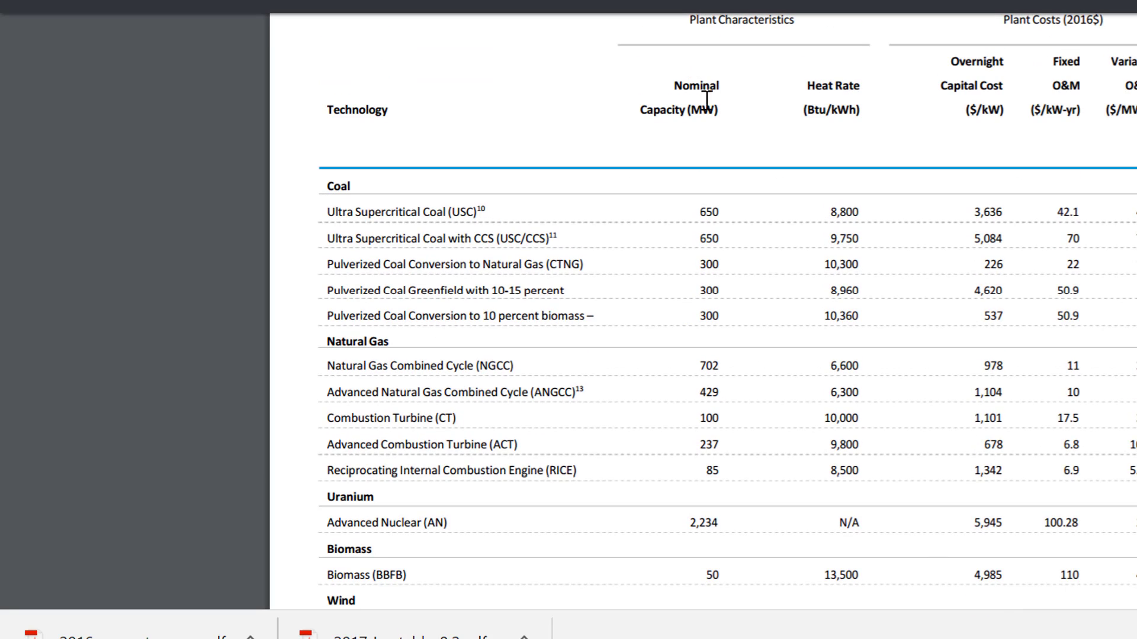
Copy the EIA table from the Nominal Capacity header through Battery Storage and paste it into cell A1 of Sheet40 in the Excel workbook
{"action": "left_click_drag", "start_coordinate": [676, 82], "coordinate": [907, 447]}
{"action": "left_click_drag", "start_coordinate": [938, 551], "coordinate": [1063, 556]}
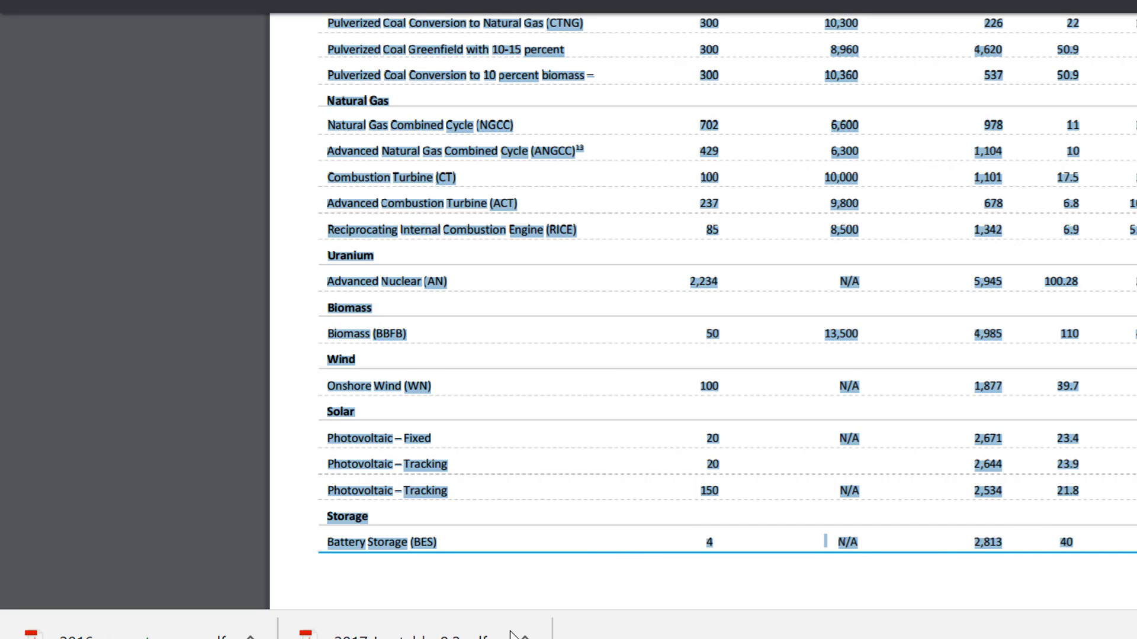
{"action": "mouse_move", "coordinate": [651, 638]}
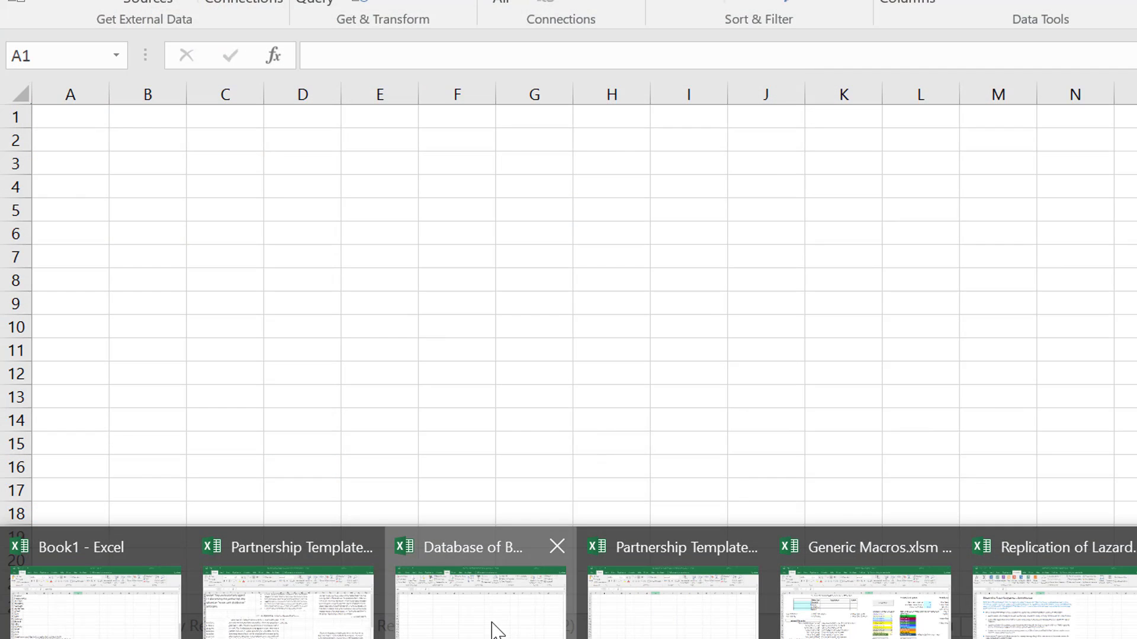
{"action": "left_click", "coordinate": [495, 630]}
{"action": "key", "text": "ctrl+v"}
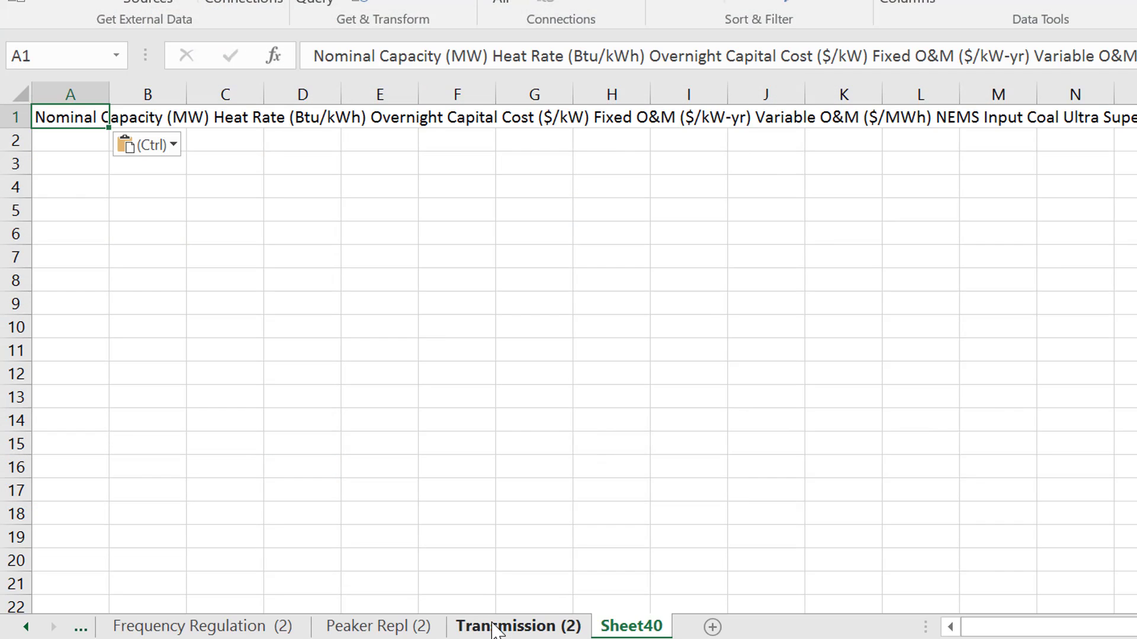
Re-paste the copied EIA table into cell A1 of Sheet40 as Unicode Text, splitting it into separate rows
{"action": "key", "text": "ctrl+alt+v"}
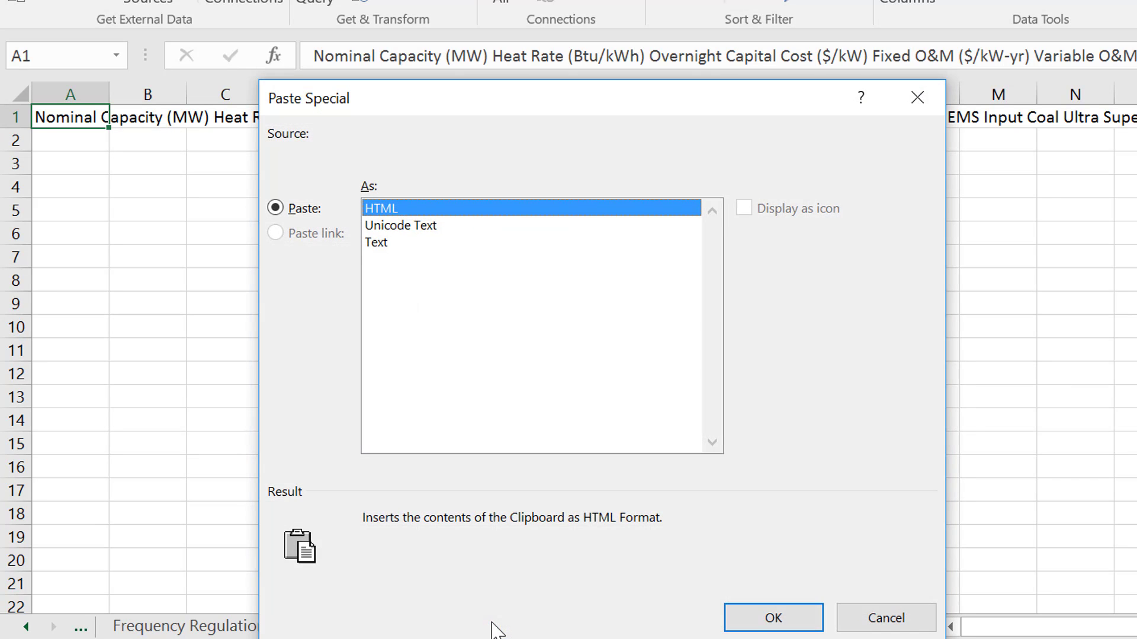
{"action": "key", "text": "Down"}
{"action": "key", "text": "Return"}
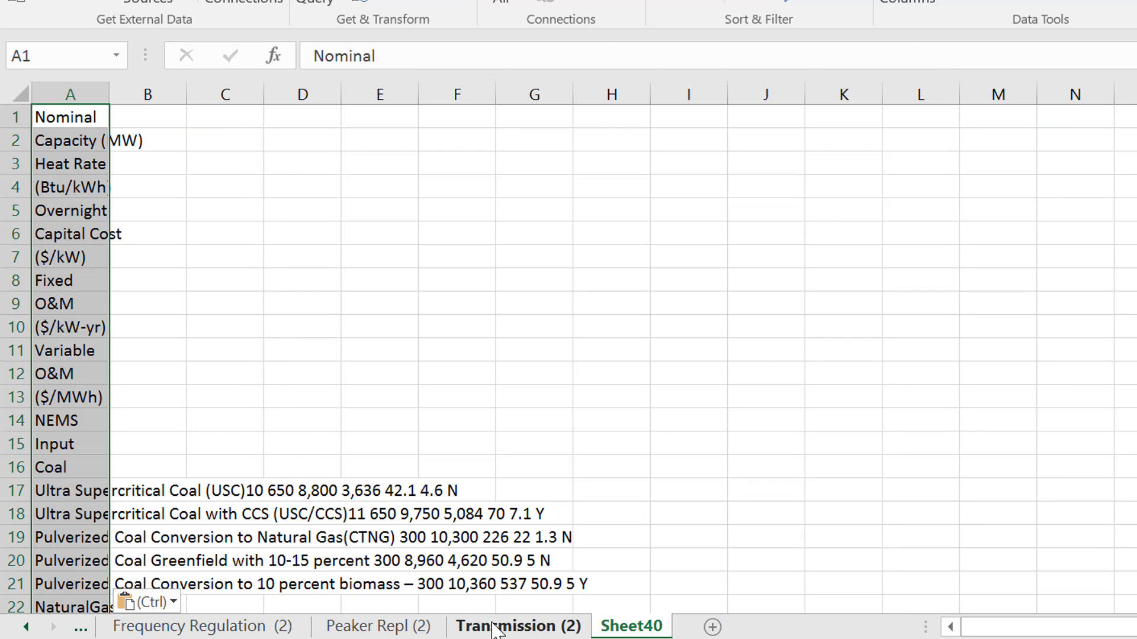
Review the pasted rows in column A of Sheet40, from the split header words through the technology cost lines
{"action": "key", "text": "Down"}
{"action": "key", "text": "Down"}
{"action": "key", "text": "Down"}
{"action": "key", "text": "Down"}
{"action": "key", "text": "Down"}
{"action": "key", "text": "Down"}
{"action": "key", "text": "Down"}
{"action": "key", "text": "Down"}
{"action": "key", "text": "Down"}
{"action": "key", "text": "Down"}
{"action": "key", "text": "Down"}
{"action": "key", "text": "Down"}
{"action": "key", "text": "Down"}
{"action": "key", "text": "Down"}
{"action": "key", "text": "Down"}
{"action": "key", "text": "Down"}
{"action": "key", "text": "Down"}
{"action": "key", "text": "Down"}
{"action": "key", "text": "Down"}
{"action": "key", "text": "Down"}
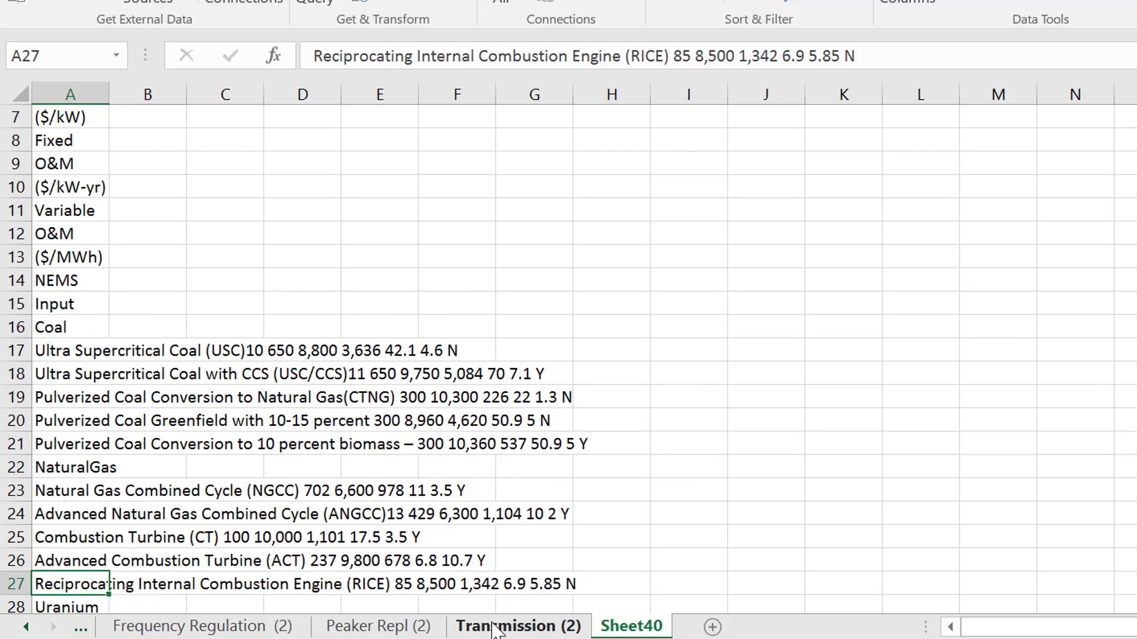
{"action": "key", "text": "Down"}
{"action": "key", "text": "Down"}
{"action": "key", "text": "Down"}
{"action": "key", "text": "Down"}
{"action": "key", "text": "Down"}
{"action": "key", "text": "Up"}
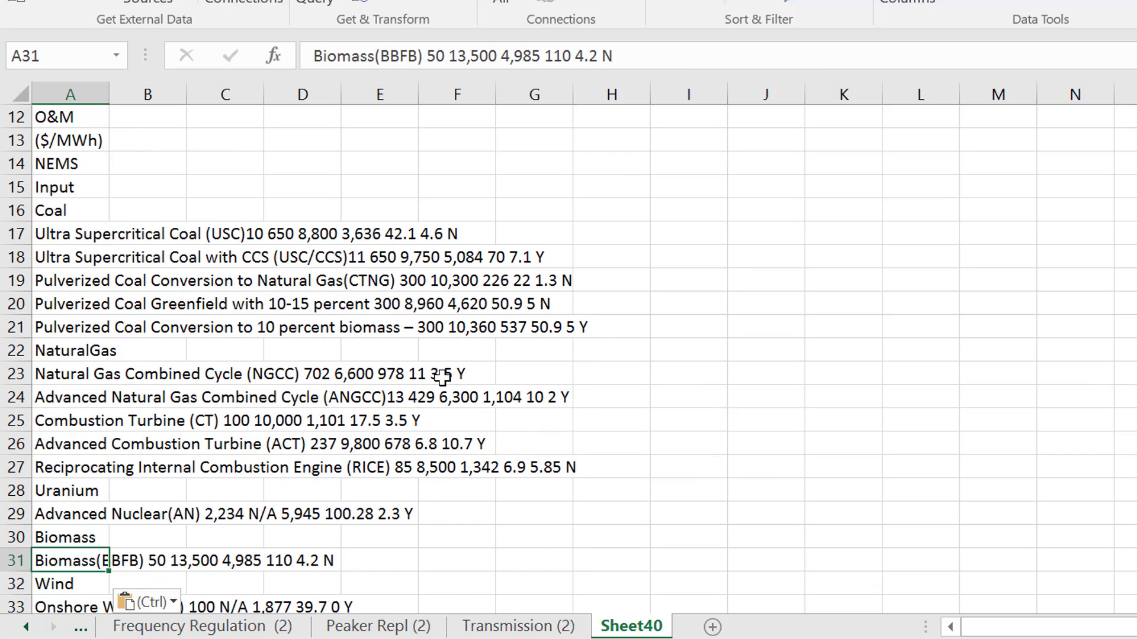
{"action": "key", "text": "Up"}
{"action": "key", "text": "Up"}
{"action": "key", "text": "Up"}
{"action": "key", "text": "Up"}
{"action": "key", "text": "Up"}
{"action": "key", "text": "Up"}
{"action": "key", "text": "Up"}
{"action": "key", "text": "Up"}
{"action": "key", "text": "Up"}
{"action": "key", "text": "Up"}
{"action": "key", "text": "Up"}
{"action": "key", "text": "Up"}
{"action": "key", "text": "Up"}
{"action": "key", "text": "Up"}
{"action": "key", "text": "Up"}
{"action": "key", "text": "Up"}
{"action": "key", "text": "Up"}
{"action": "key", "text": "Up"}
{"action": "key", "text": "Up"}
{"action": "key", "text": "Up"}
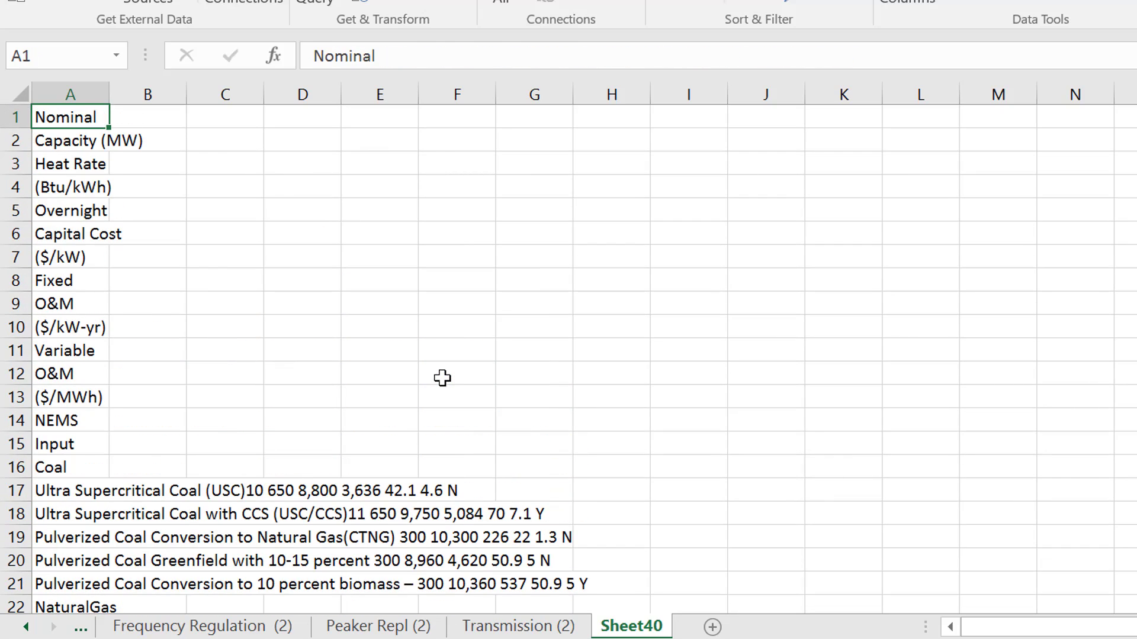
Run the PDF re-formatting macro on Sheet40 with the column number reset and a maximum column title size of 35
{"action": "key", "text": "ctrl+shift+a"}
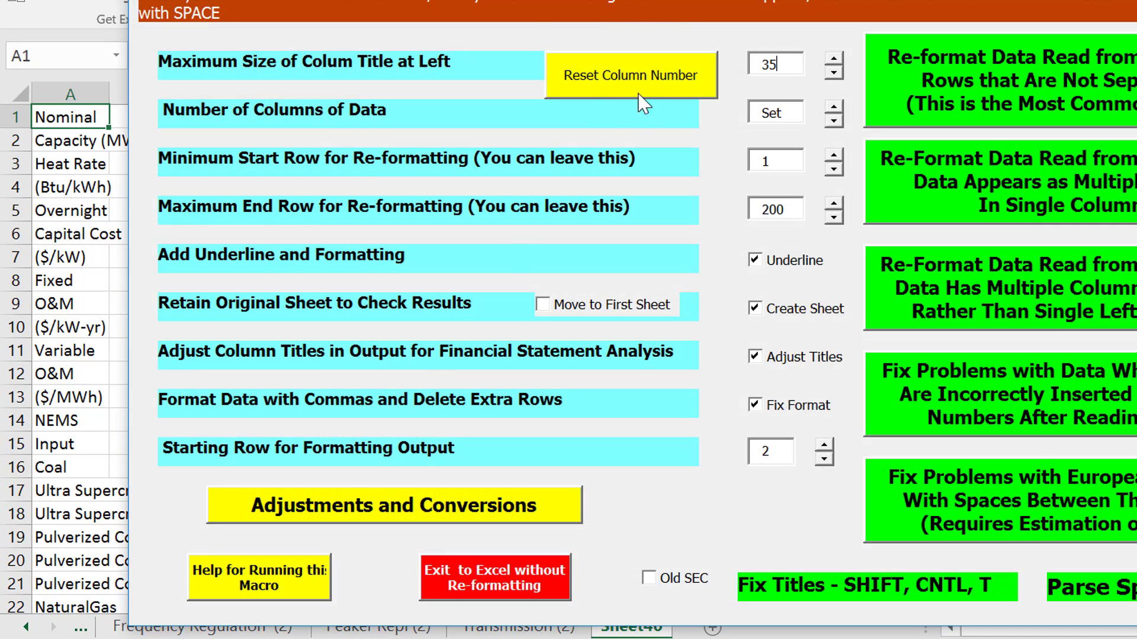
{"action": "left_click", "coordinate": [651, 89]}
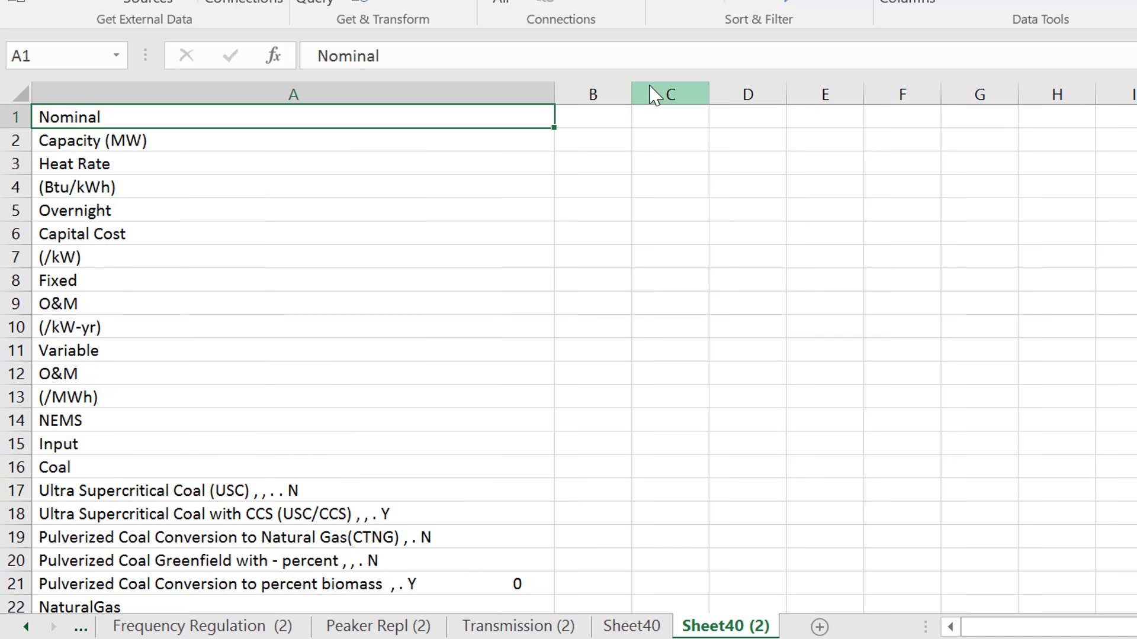
{"action": "key", "text": "Down"}
{"action": "key", "text": "Down"}
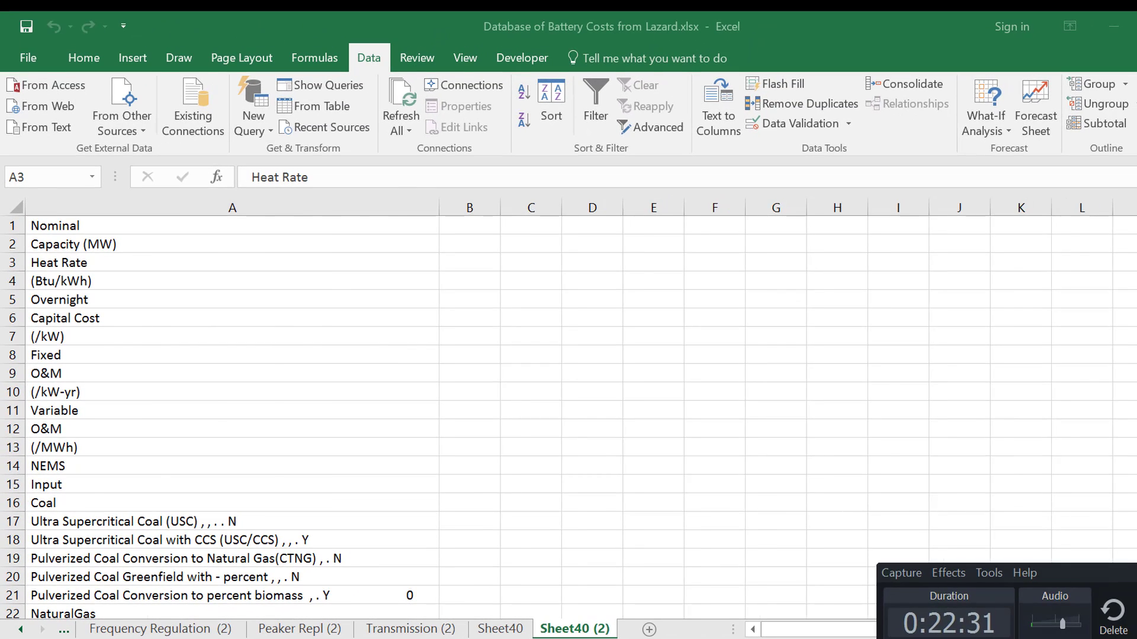
Compare with the raw rows on Sheet40, checking how the numbers follow the technology names down to Battery Storage
{"action": "key", "text": "ctrl+Page_Up"}
{"action": "key", "text": "Down"}
{"action": "key", "text": "Up"}
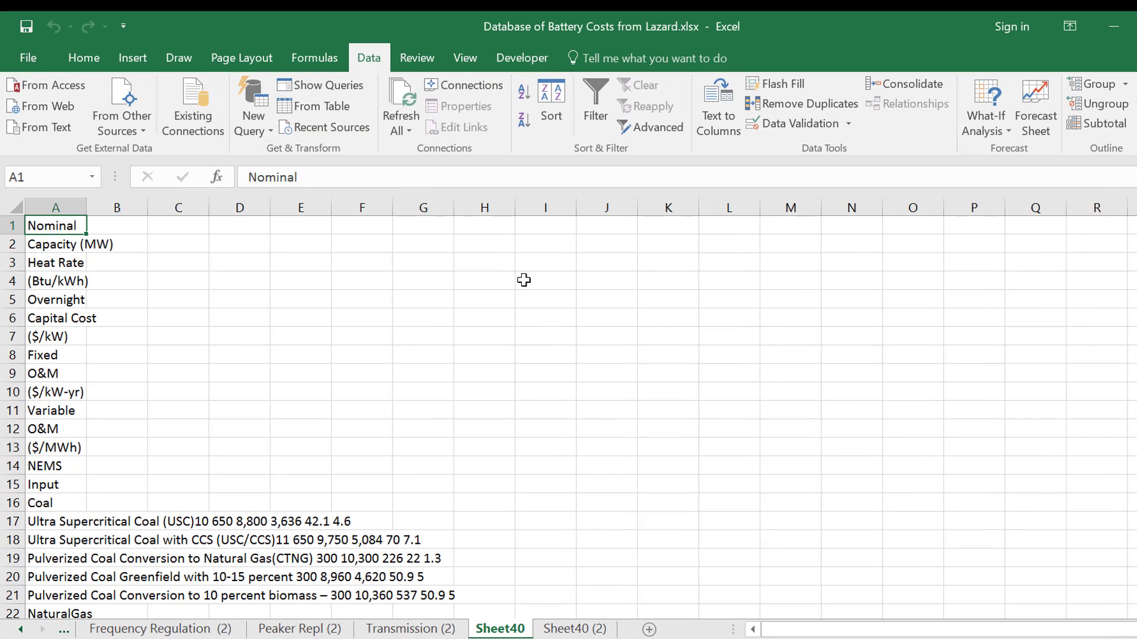
{"action": "key", "text": "Down"}
{"action": "key", "text": "Down"}
{"action": "key", "text": "Down"}
{"action": "key", "text": "Down"}
{"action": "key", "text": "Down"}
{"action": "key", "text": "Down"}
{"action": "key", "text": "Down"}
{"action": "key", "text": "Down"}
{"action": "key", "text": "Down"}
{"action": "key", "text": "Down"}
{"action": "key", "text": "Down"}
{"action": "key", "text": "Down"}
{"action": "key", "text": "Down"}
{"action": "key", "text": "Down"}
{"action": "key", "text": "Down"}
{"action": "key", "text": "Down"}
{"action": "key", "text": "Down"}
{"action": "key", "text": "Down"}
{"action": "key", "text": "Down"}
{"action": "key", "text": "Down"}
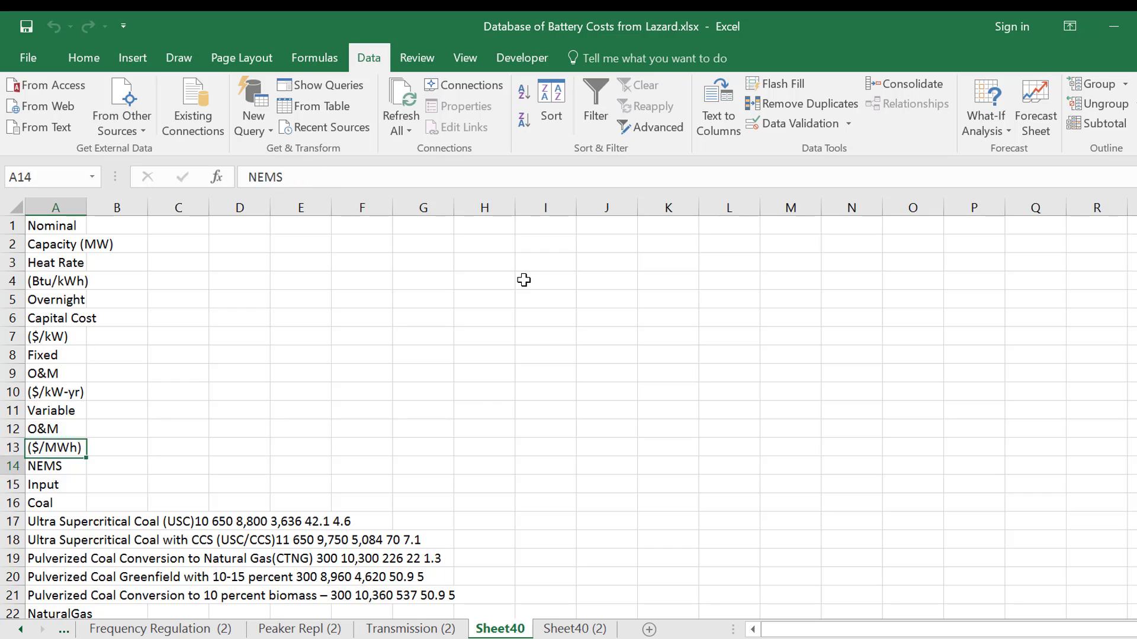
{"action": "key", "text": "Down"}
{"action": "key", "text": "Down"}
{"action": "key", "text": "Down"}
{"action": "key", "text": "Down"}
{"action": "key", "text": "Down"}
{"action": "key", "text": "Down"}
{"action": "key", "text": "Down"}
{"action": "key", "text": "Down"}
{"action": "key", "text": "Down"}
{"action": "key", "text": "Down"}
{"action": "key", "text": "Down"}
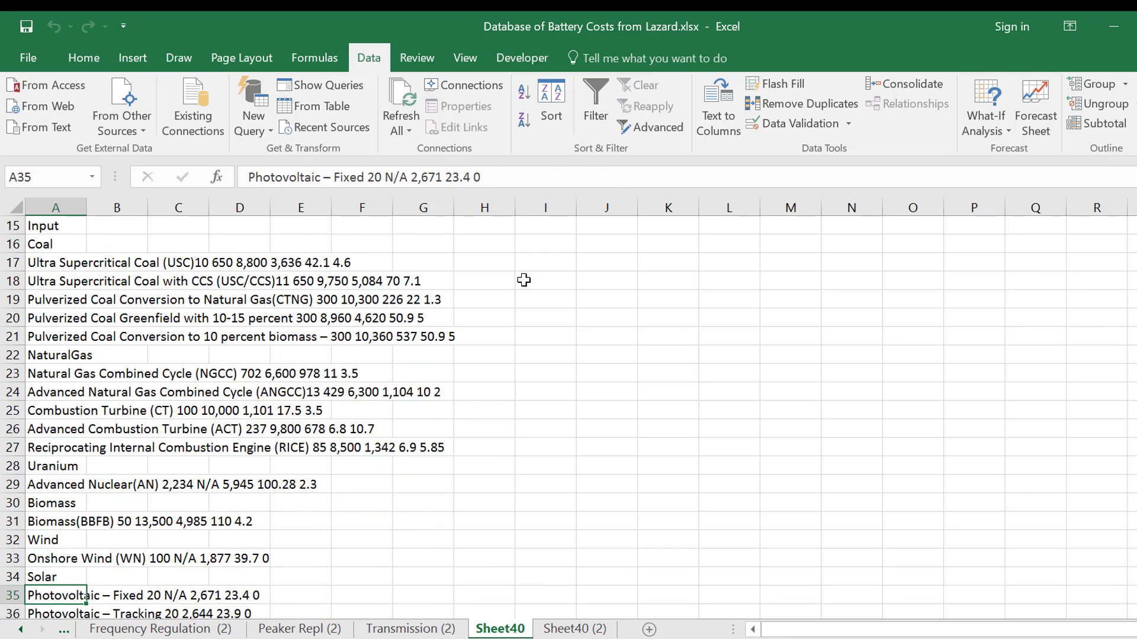
{"action": "key", "text": "Up"}
{"action": "key", "text": "Up"}
{"action": "key", "text": "Up"}
{"action": "key", "text": "Up"}
{"action": "key", "text": "Up"}
{"action": "key", "text": "Up"}
{"action": "key", "text": "Up"}
{"action": "key", "text": "Up"}
{"action": "key", "text": "Up"}
{"action": "key", "text": "Up"}
{"action": "key", "text": "Up"}
{"action": "key", "text": "Up"}
{"action": "key", "text": "Up"}
{"action": "key", "text": "Up"}
{"action": "key", "text": "Up"}
{"action": "key", "text": "Up"}
{"action": "key", "text": "Up"}
{"action": "key", "text": "Up"}
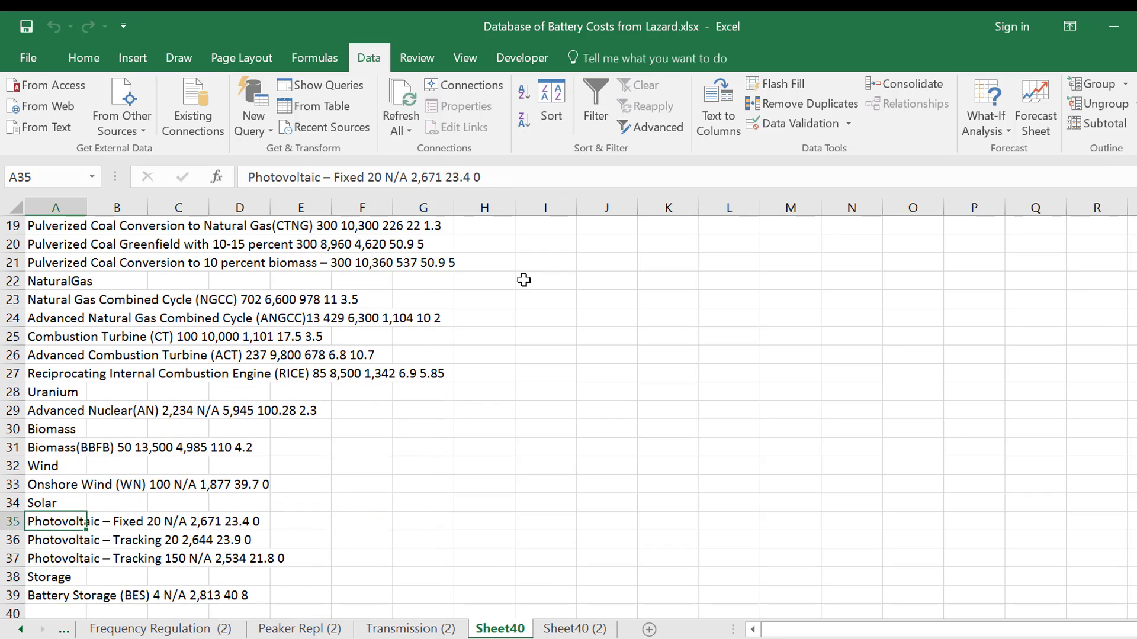
{"action": "key", "text": "Up"}
{"action": "key", "text": "Up"}
{"action": "key", "text": "Up"}
{"action": "key", "text": "Up"}
{"action": "key", "text": "Up"}
{"action": "key", "text": "Up"}
{"action": "key", "text": "Up"}
{"action": "key", "text": "Up"}
{"action": "key", "text": "Up"}
{"action": "key", "text": "Up"}
{"action": "key", "text": "Up"}
{"action": "key", "text": "Up"}
{"action": "key", "text": "Up"}
{"action": "key", "text": "Up"}
{"action": "key", "text": "Up"}
{"action": "key", "text": "Up"}
{"action": "key", "text": "Up"}
{"action": "key", "text": "Up"}
{"action": "key", "text": "Up"}
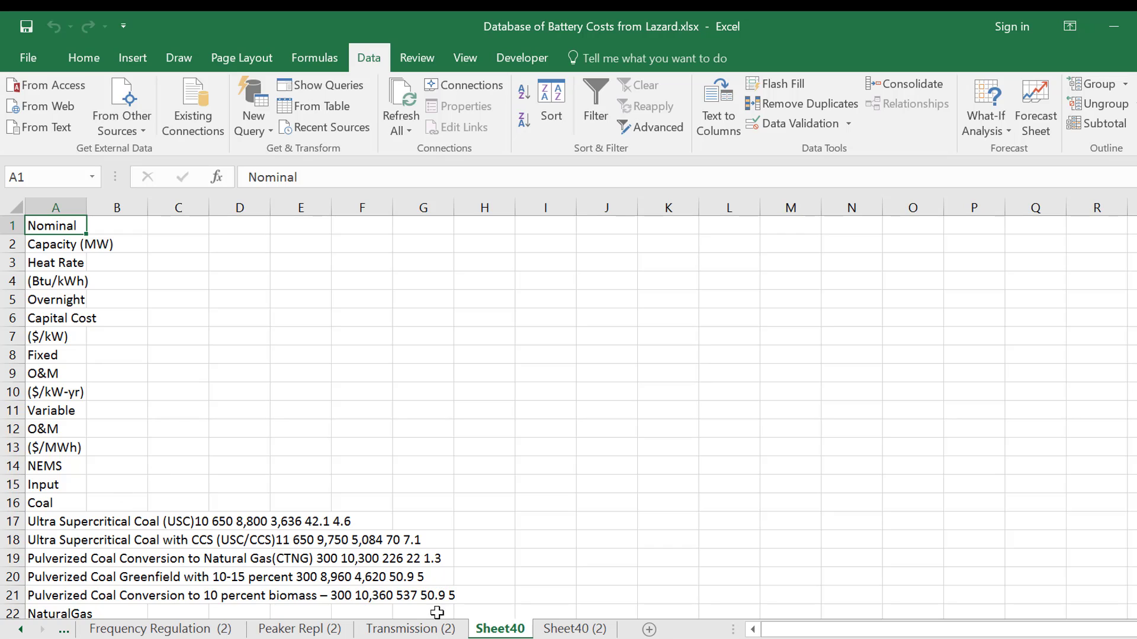
Re-format Sheet40 as data with rows not separated, with Remove Number and Comma and Remove Parenthesis off and Convert NM on
{"action": "mouse_move", "coordinate": [473, 638]}
{"action": "left_click", "coordinate": [484, 368]}
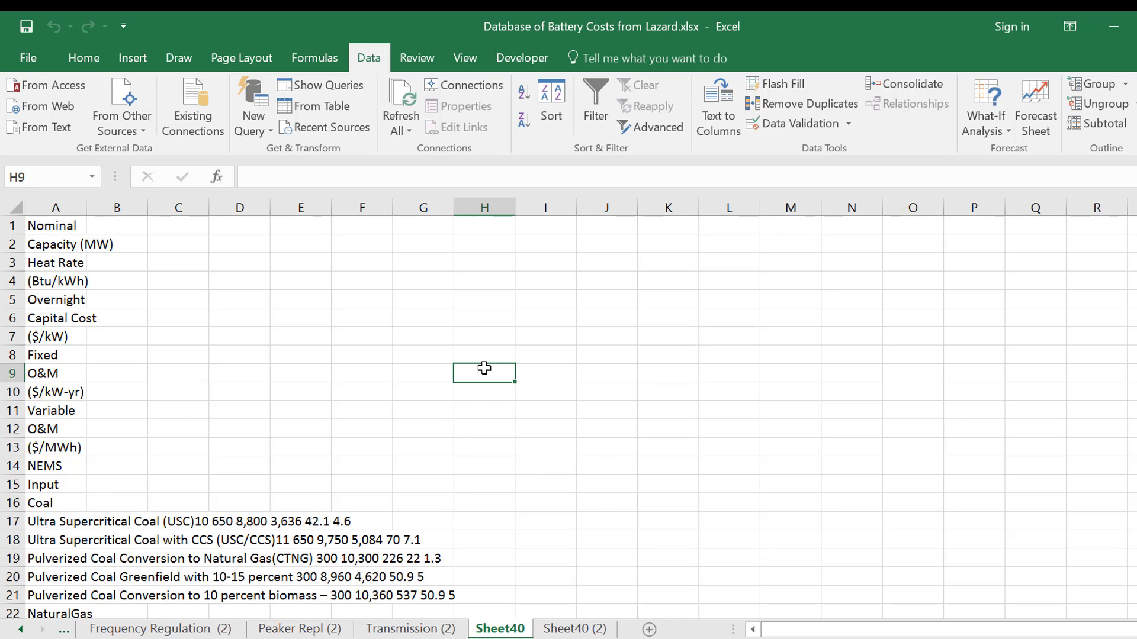
{"action": "key", "text": "Down"}
{"action": "key", "text": "Down"}
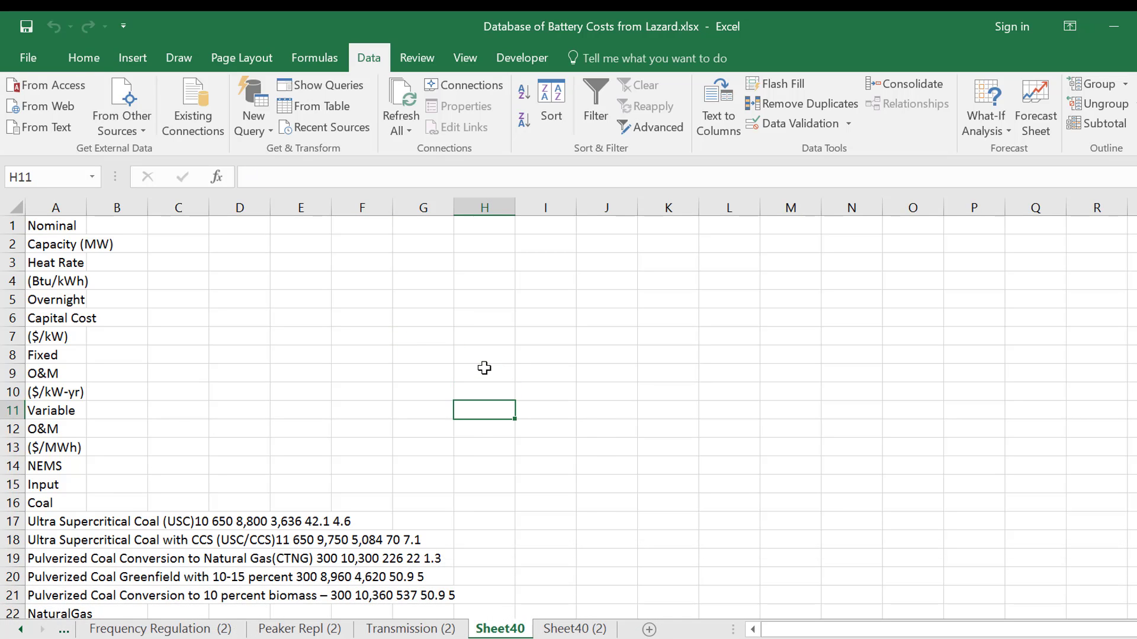
{"action": "key", "text": "ctrl+shift+a"}
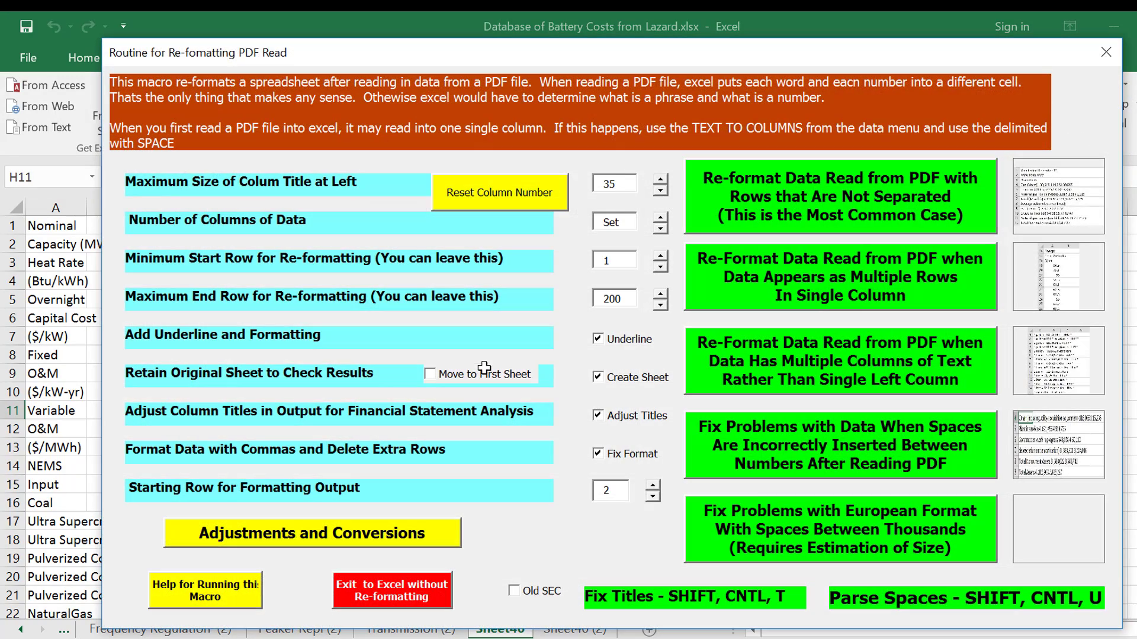
{"action": "left_click", "coordinate": [287, 541]}
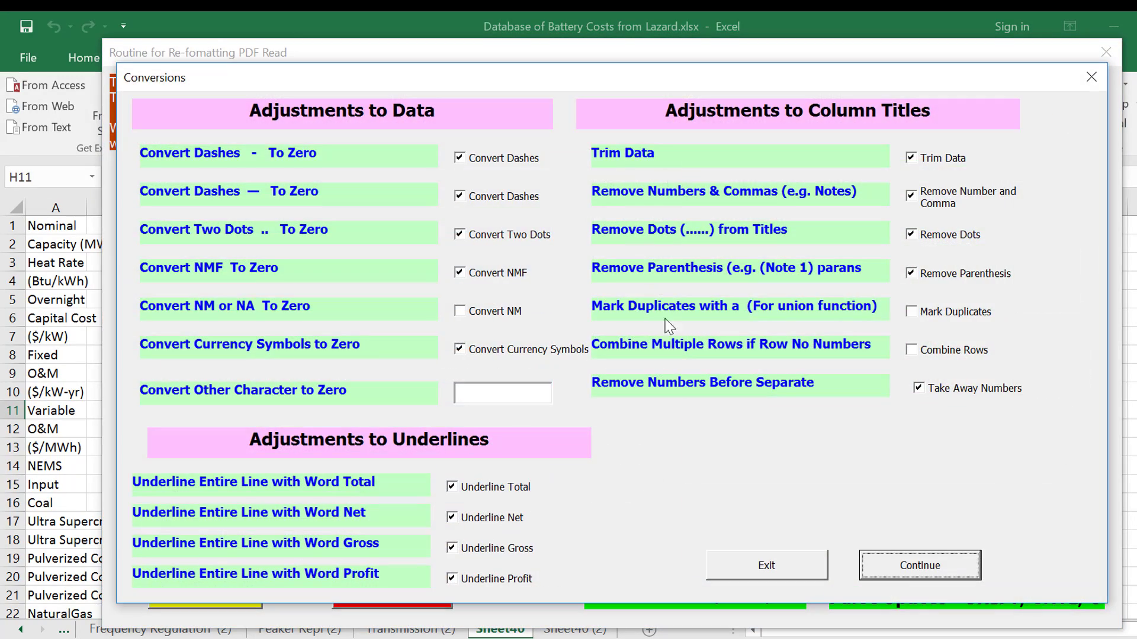
{"action": "left_click", "coordinate": [911, 197]}
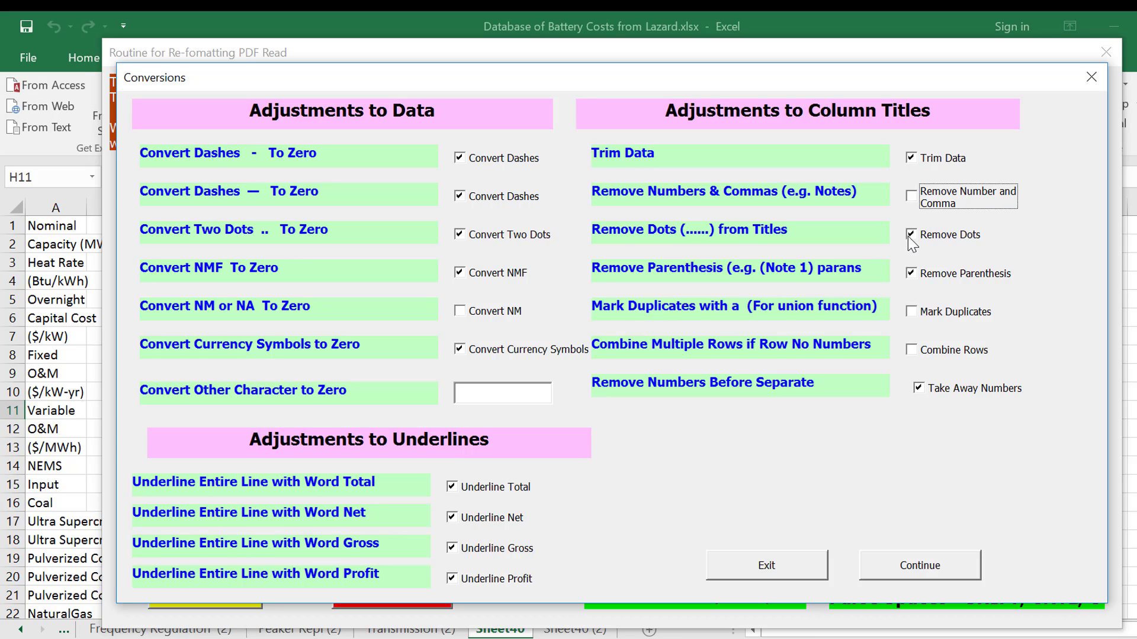
{"action": "left_click", "coordinate": [911, 280]}
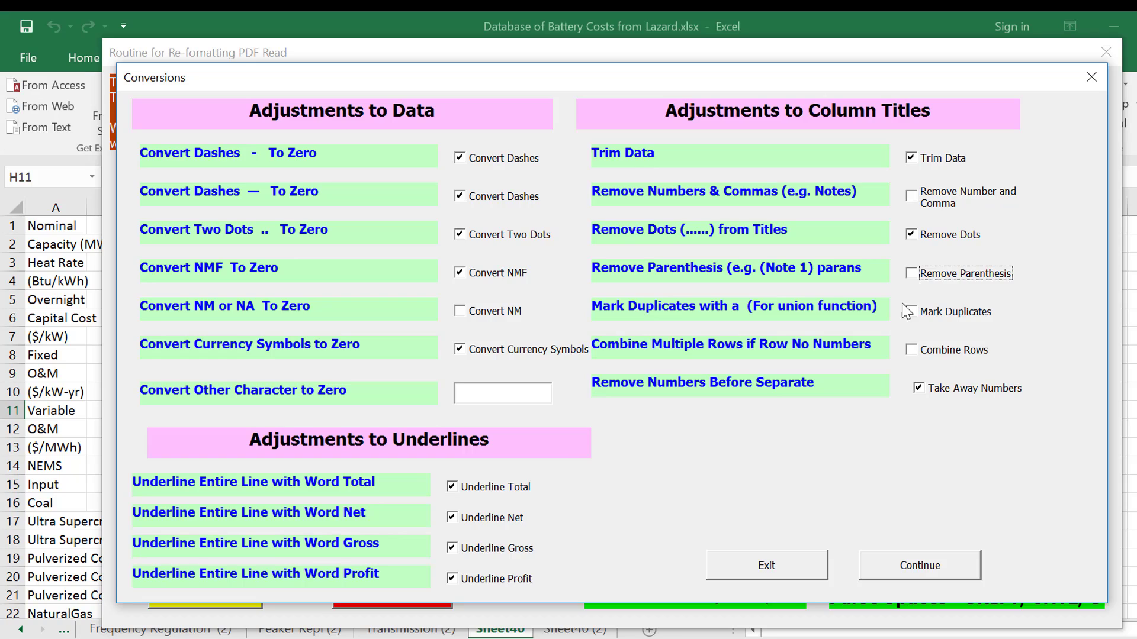
{"action": "left_click", "coordinate": [460, 311]}
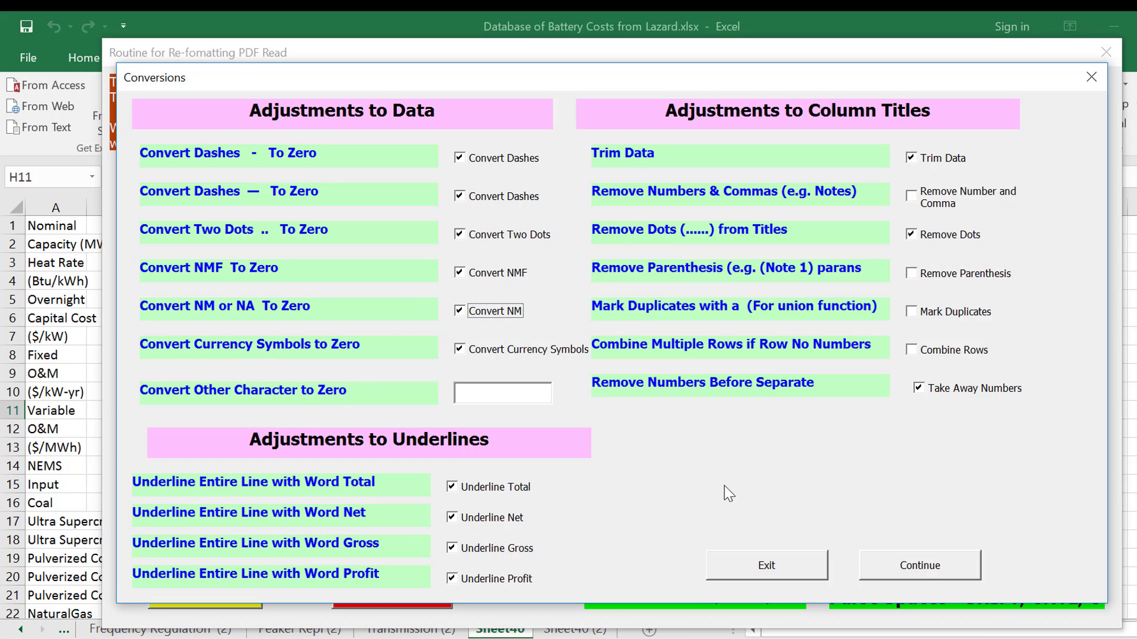
{"action": "left_click", "coordinate": [907, 573]}
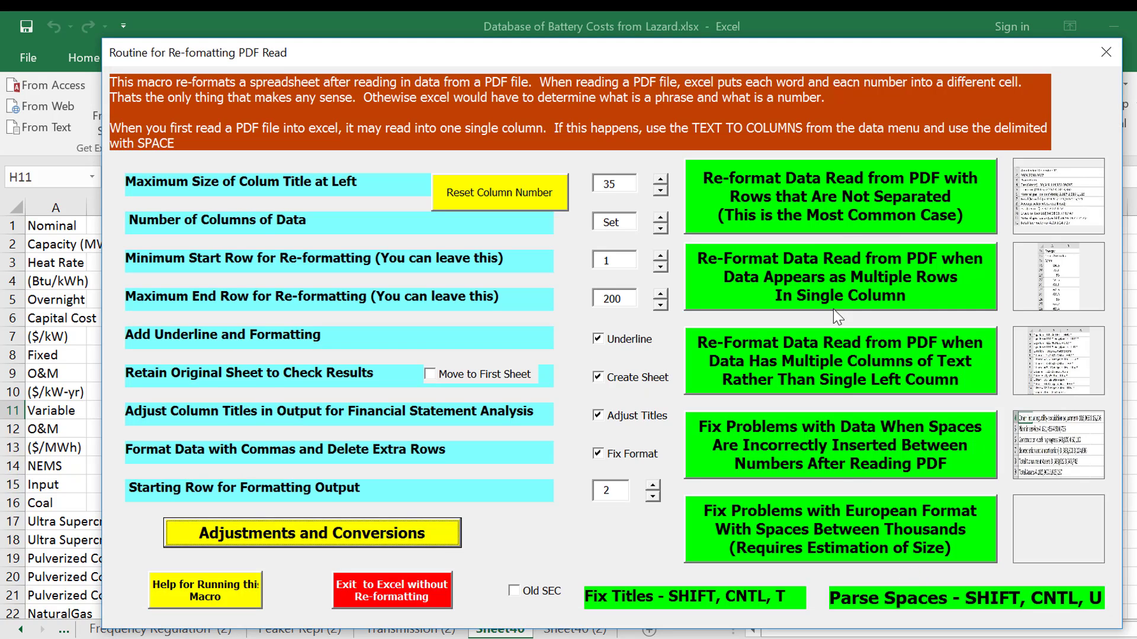
{"action": "left_click", "coordinate": [801, 197]}
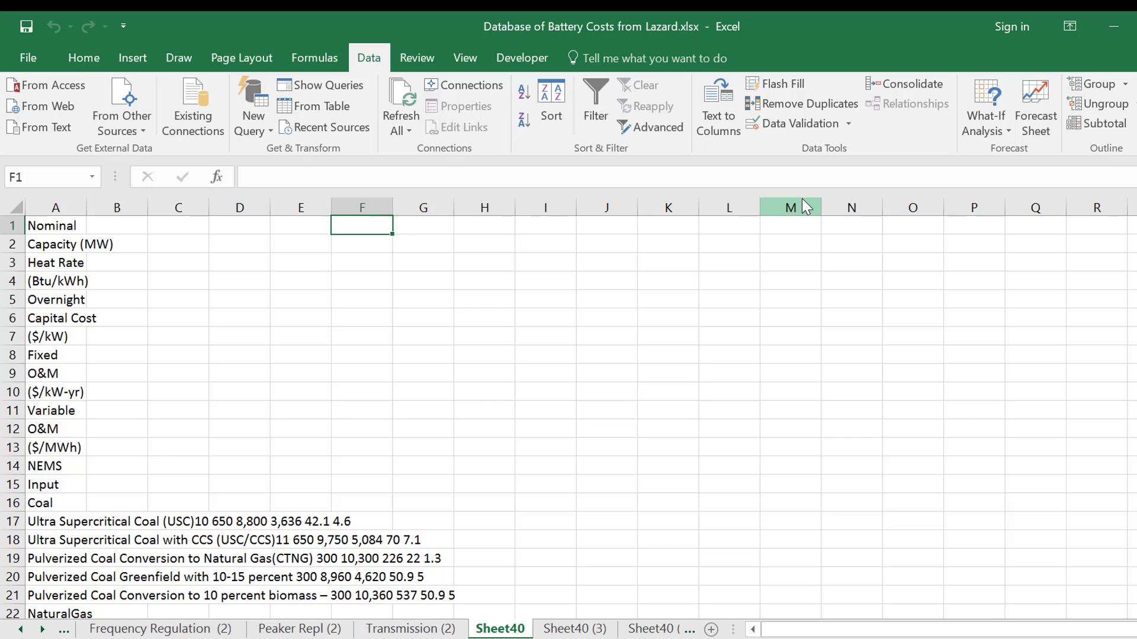
Copy the original header text in A1:A16 of Sheet40 and paste it at A1 of Sheet40 (3)
{"action": "key", "text": "shift+Down"}
{"action": "key", "text": "shift+Down"}
{"action": "key", "text": "shift+Down"}
{"action": "key", "text": "shift+Down"}
{"action": "key", "text": "shift+Down"}
{"action": "key", "text": "shift+Down"}
{"action": "key", "text": "shift+Down"}
{"action": "key", "text": "shift+Down"}
{"action": "key", "text": "shift+Down"}
{"action": "key", "text": "shift+Down"}
{"action": "key", "text": "shift+Down"}
{"action": "key", "text": "shift+Down"}
{"action": "key", "text": "shift+Down"}
{"action": "key", "text": "shift+Down"}
{"action": "key", "text": "shift+Down"}
{"action": "key", "text": "shift+Down"}
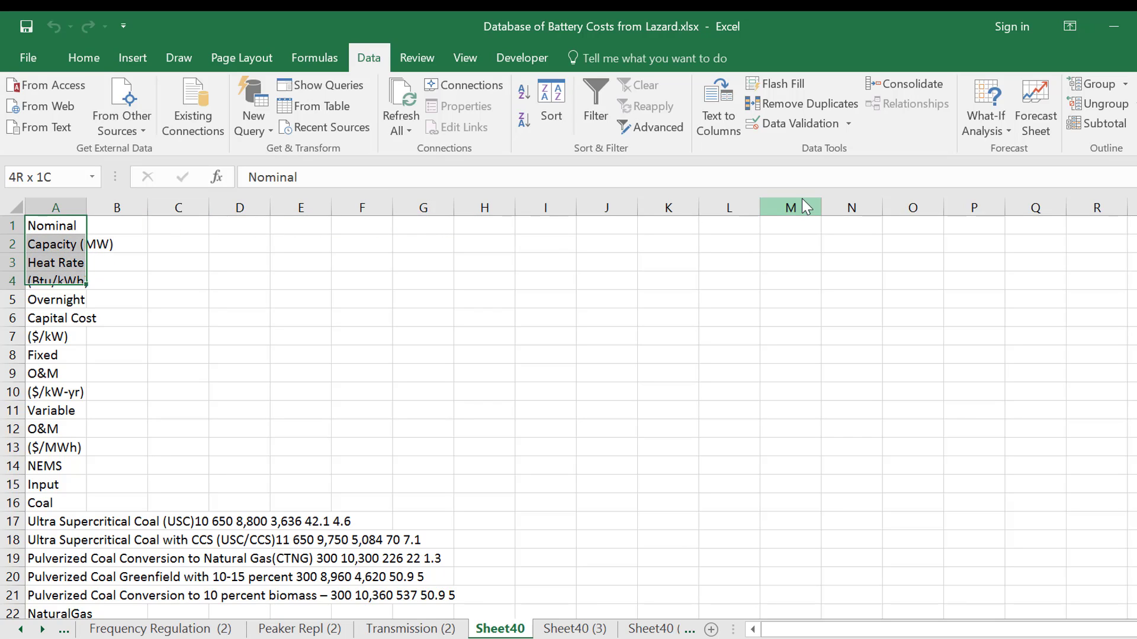
{"action": "key", "text": "shift+Up"}
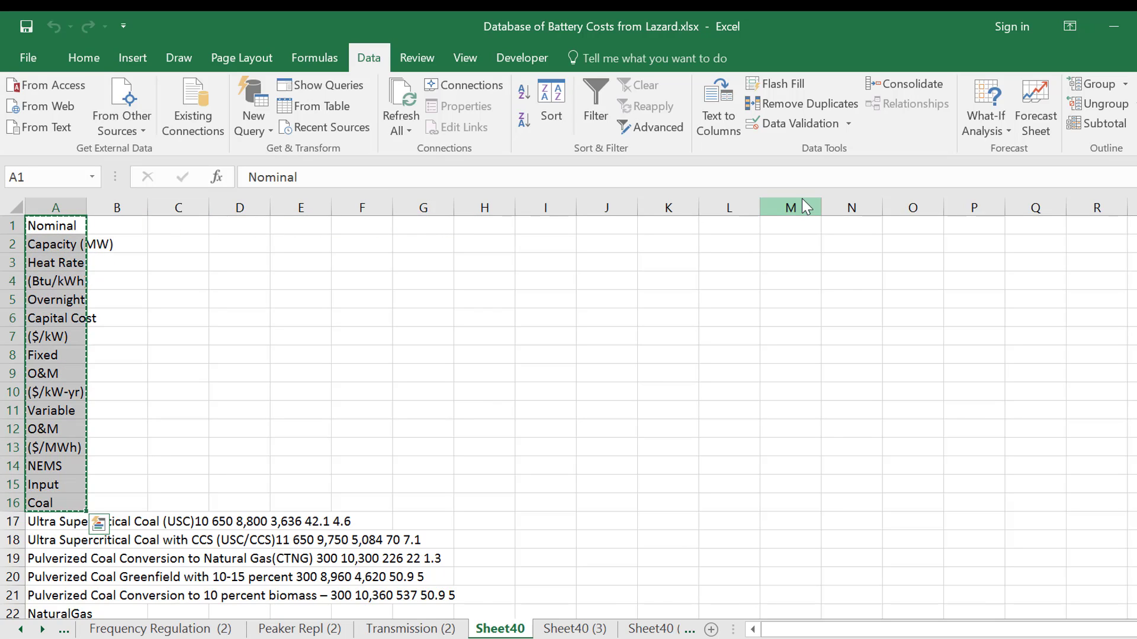
{"action": "type", "text": "Nominal Capacity (MW) Heat Rate (Btu/kWh) Overnight Capital Cost ($/kW) Fixed O&M ($/kW-yr) Variable O&M ($/MWh) NEMS Input Coal"}
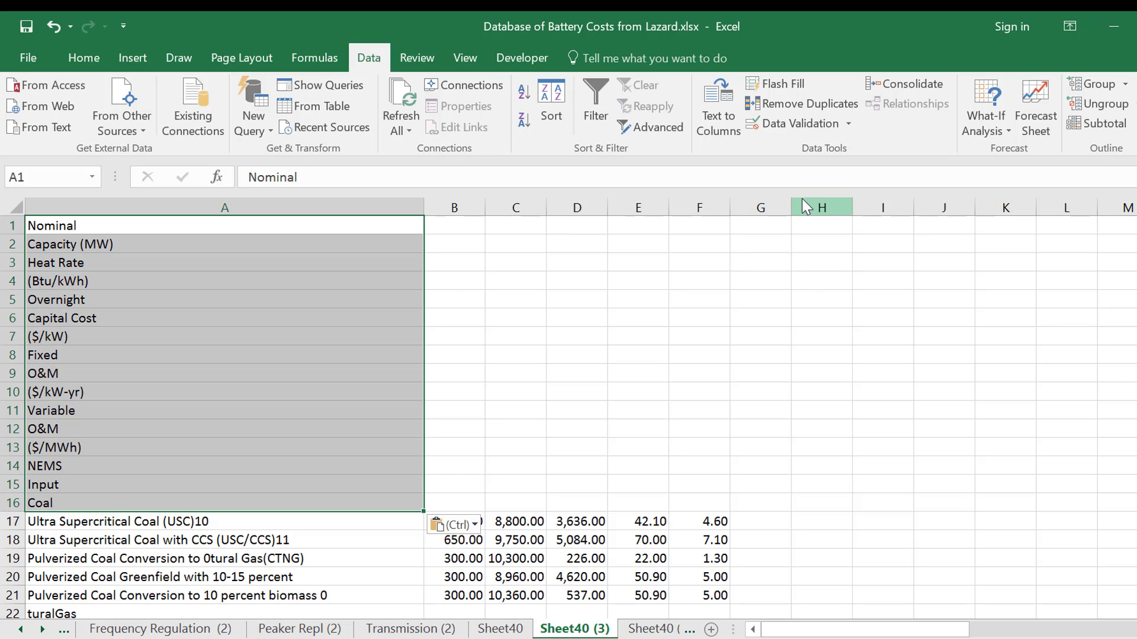
Run the title-fixing macro on Sheet40 (3) for 5 columns, combine Capital with Cost, and apply the three-row titles above the data
{"action": "key", "text": "ctrl+shift+t"}
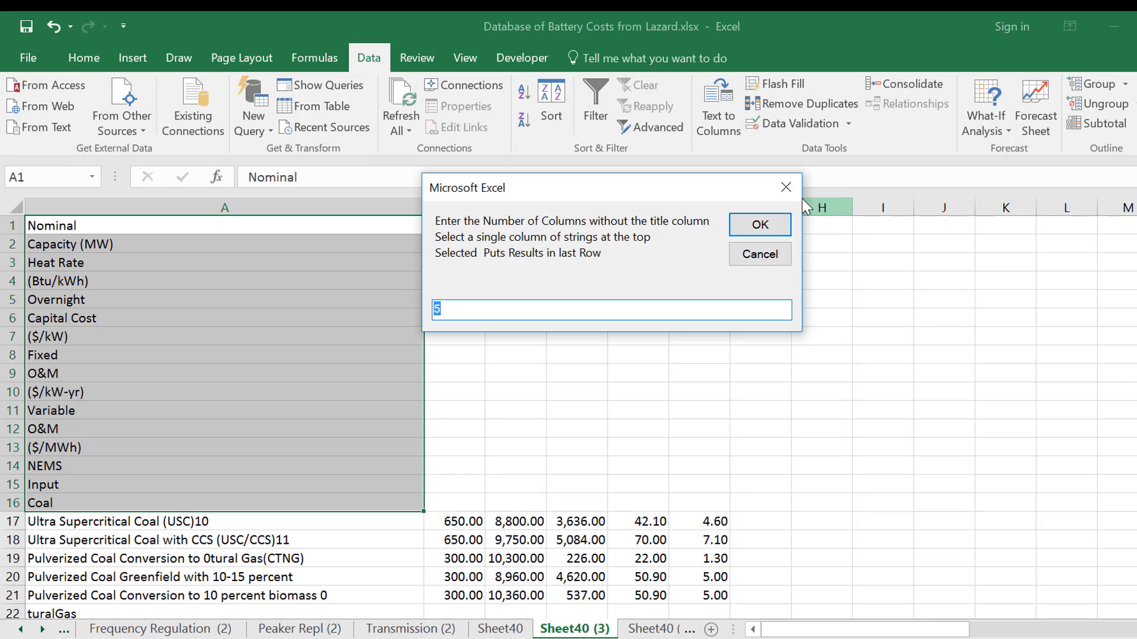
{"action": "key", "text": "Return"}
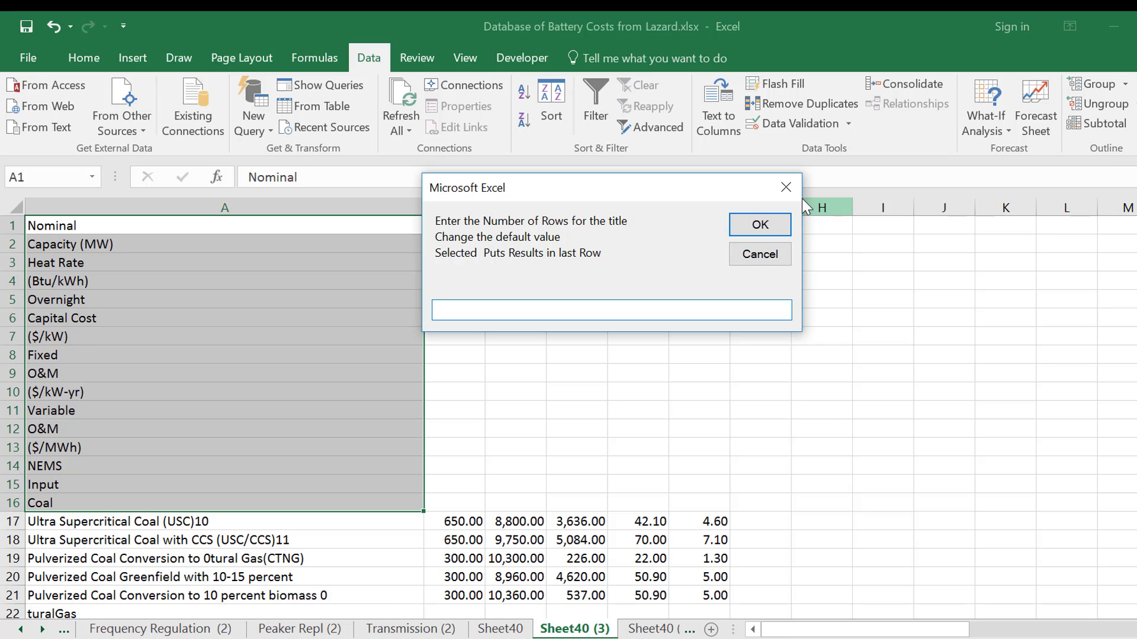
{"action": "type", "text": "2"}
{"action": "key", "text": "Return"}
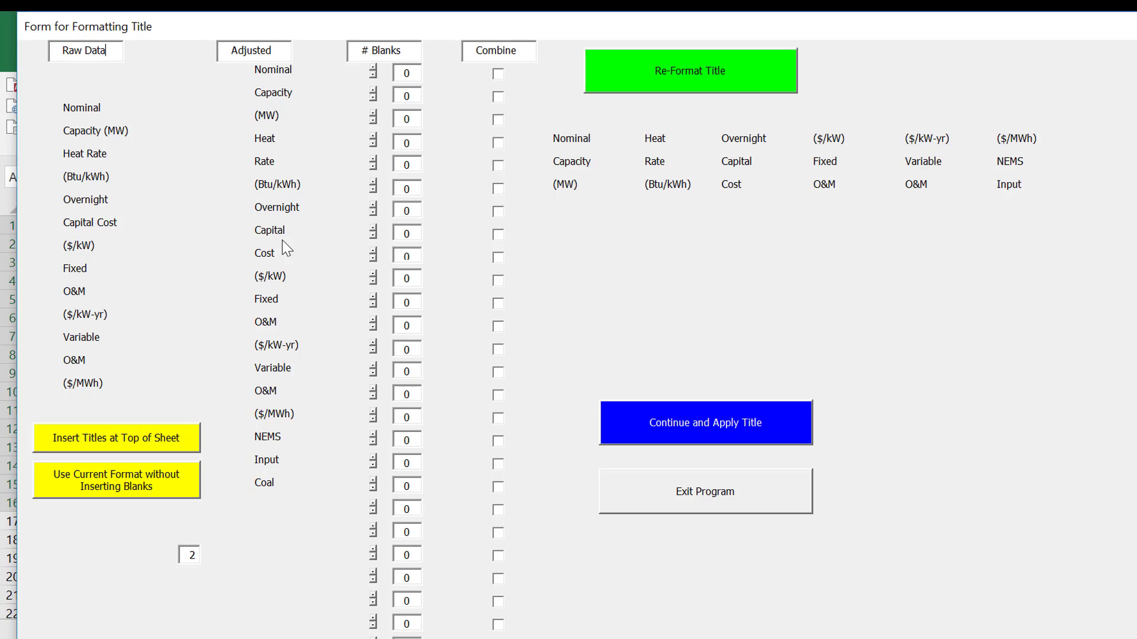
{"action": "left_click", "coordinate": [499, 258]}
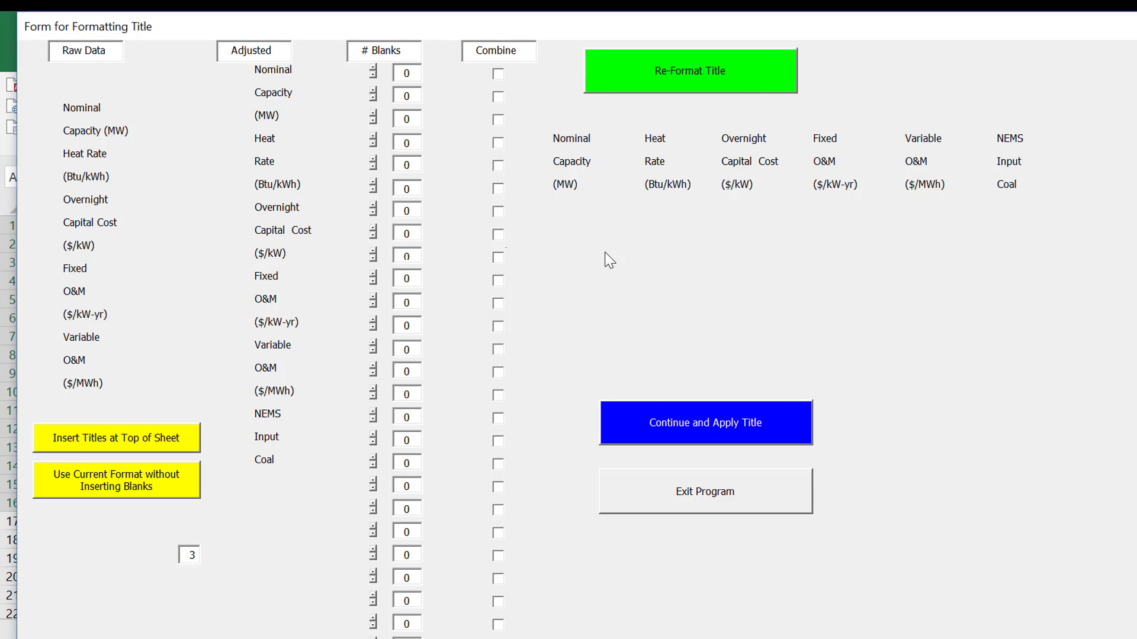
{"action": "left_click", "coordinate": [670, 430]}
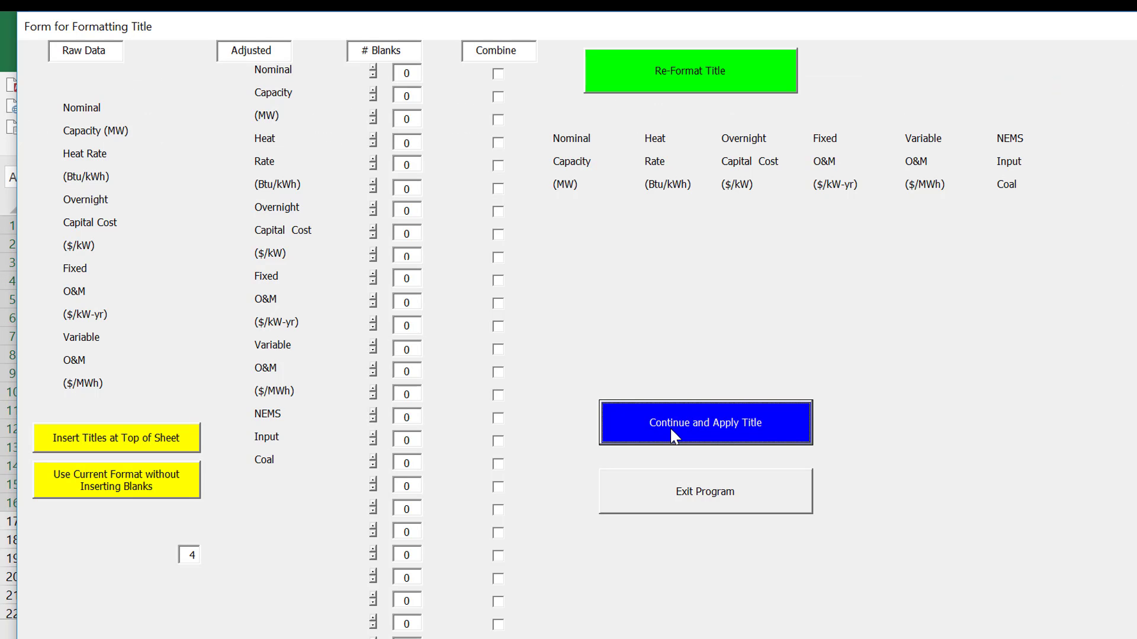
{"action": "left_click", "coordinate": [672, 491]}
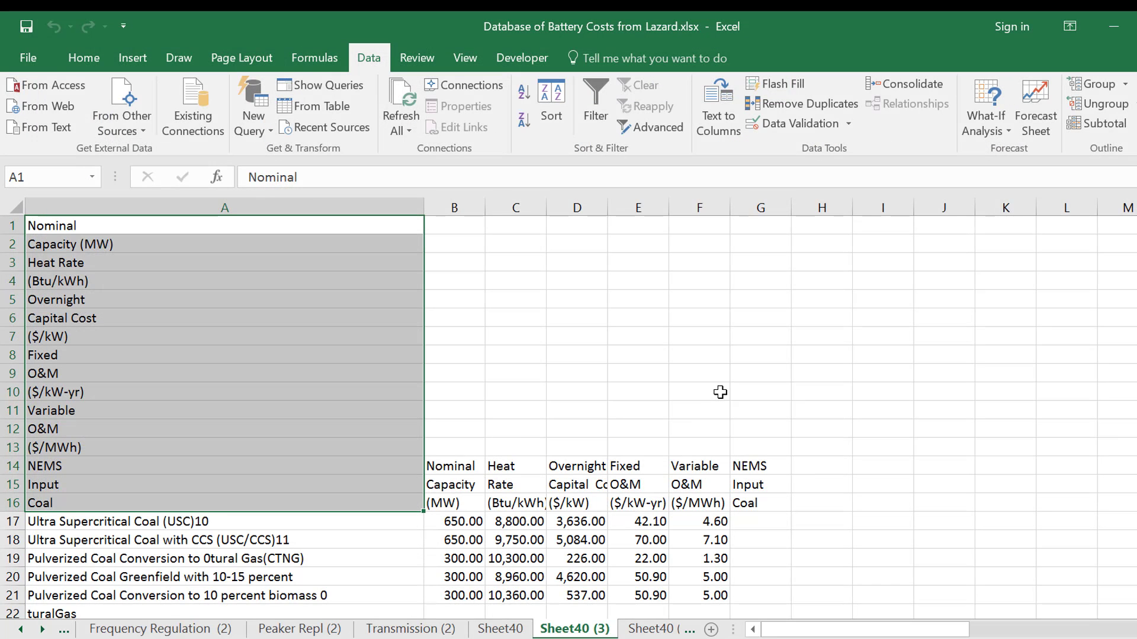
Clear the leftover stacked header text in A1:A16 of Sheet40 (3)
{"action": "left_click", "coordinate": [720, 392]}
{"action": "key", "text": "Left"}
{"action": "key", "text": "Left"}
{"action": "key", "text": "Left"}
{"action": "key", "text": "Left"}
{"action": "key", "text": "Left"}
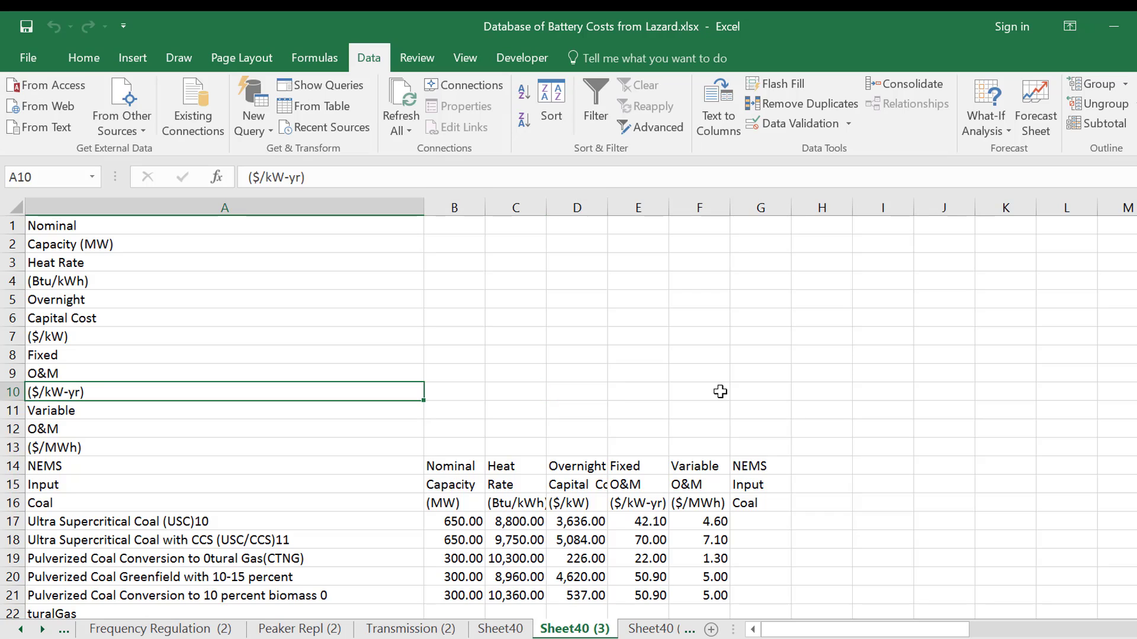
{"action": "key", "text": "Up"}
{"action": "key", "text": "Up"}
{"action": "key", "text": "Up"}
{"action": "key", "text": "Up"}
{"action": "key", "text": "Up"}
{"action": "key", "text": "Up"}
{"action": "key", "text": "Up"}
{"action": "key", "text": "Up"}
{"action": "key", "text": "Up"}
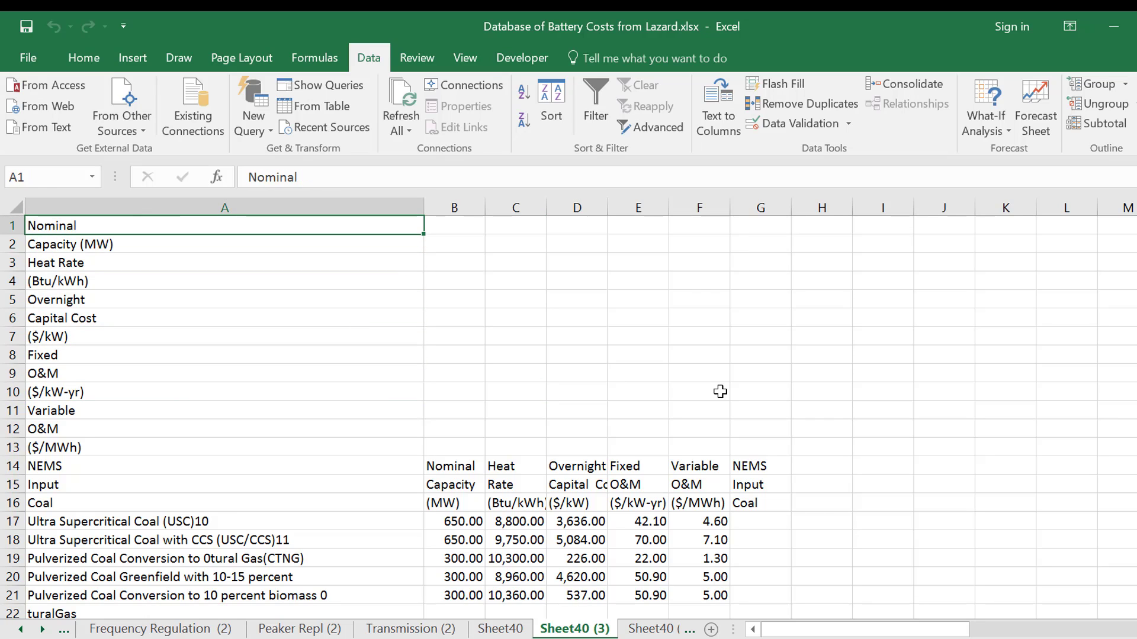
{"action": "key", "text": "shift+Down"}
{"action": "key", "text": "shift+Down"}
{"action": "key", "text": "shift+Down"}
{"action": "key", "text": "shift+Down"}
{"action": "key", "text": "shift+Down"}
{"action": "key", "text": "shift+Down"}
{"action": "key", "text": "shift+Down"}
{"action": "key", "text": "shift+Down"}
{"action": "key", "text": "shift+Down"}
{"action": "key", "text": "shift+Down"}
{"action": "key", "text": "shift+Down"}
{"action": "key", "text": "shift+Down"}
{"action": "key", "text": "shift+Down"}
{"action": "key", "text": "shift+Down"}
{"action": "key", "text": "Delete"}
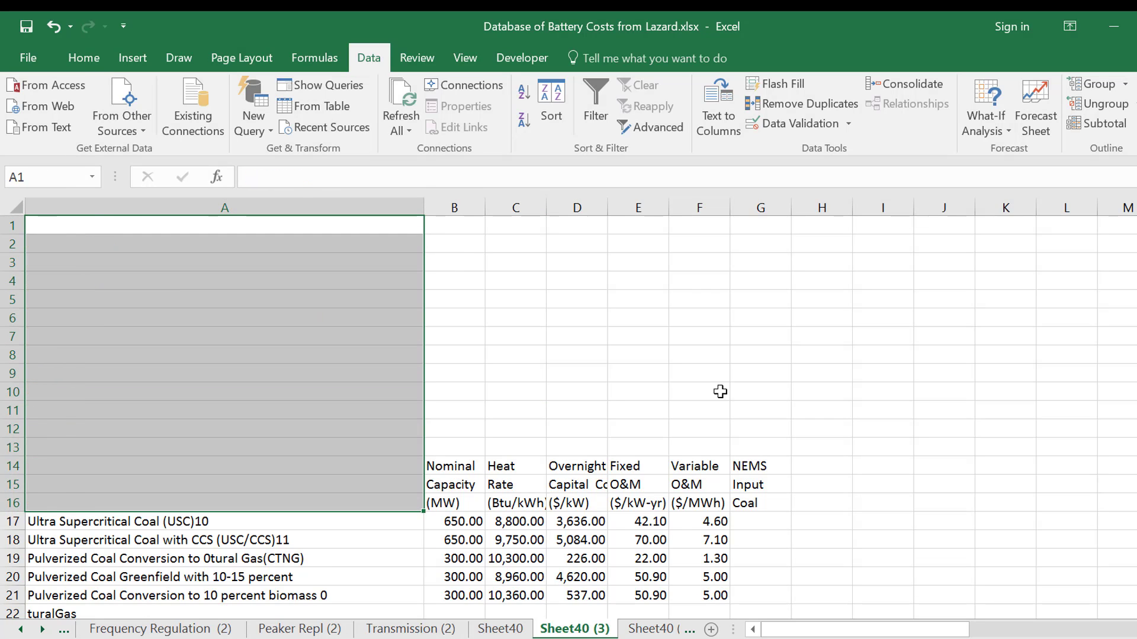
Delete the ten empty rows 1 to 10 above the three-row column titles
{"action": "key", "text": "Right"}
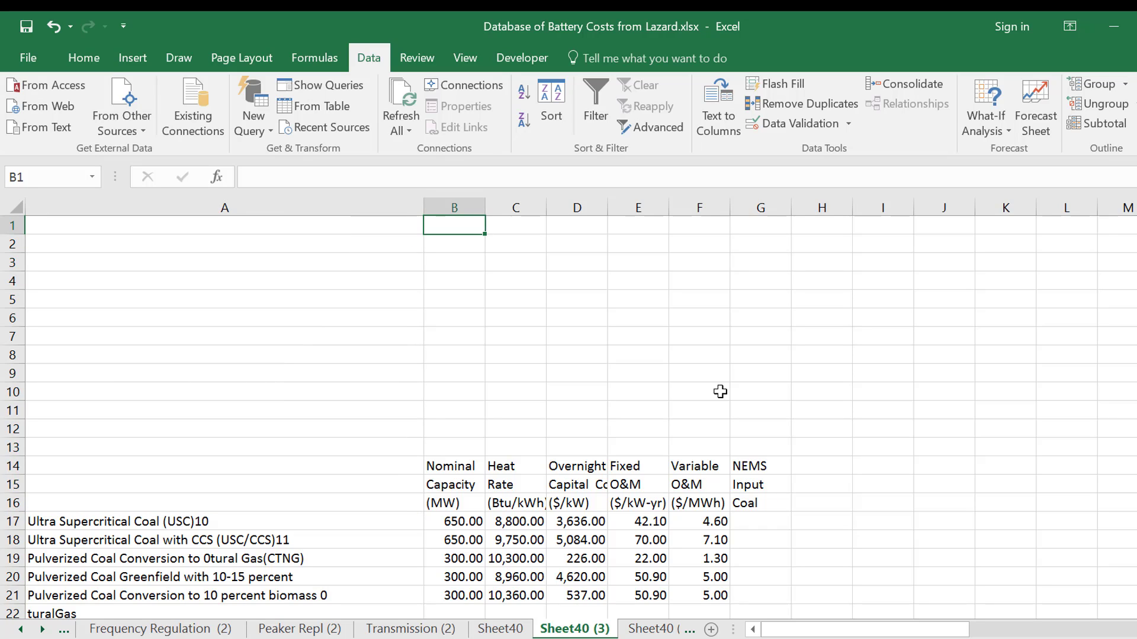
{"action": "key", "text": "Left"}
{"action": "key", "text": "shift+space"}
{"action": "key", "text": "shift+Down"}
{"action": "key", "text": "shift+Down"}
{"action": "key", "text": "shift+Down"}
{"action": "key", "text": "shift+Down"}
{"action": "key", "text": "shift+Down"}
{"action": "key", "text": "shift+Down"}
{"action": "key", "text": "shift+Down"}
{"action": "key", "text": "shift+Down"}
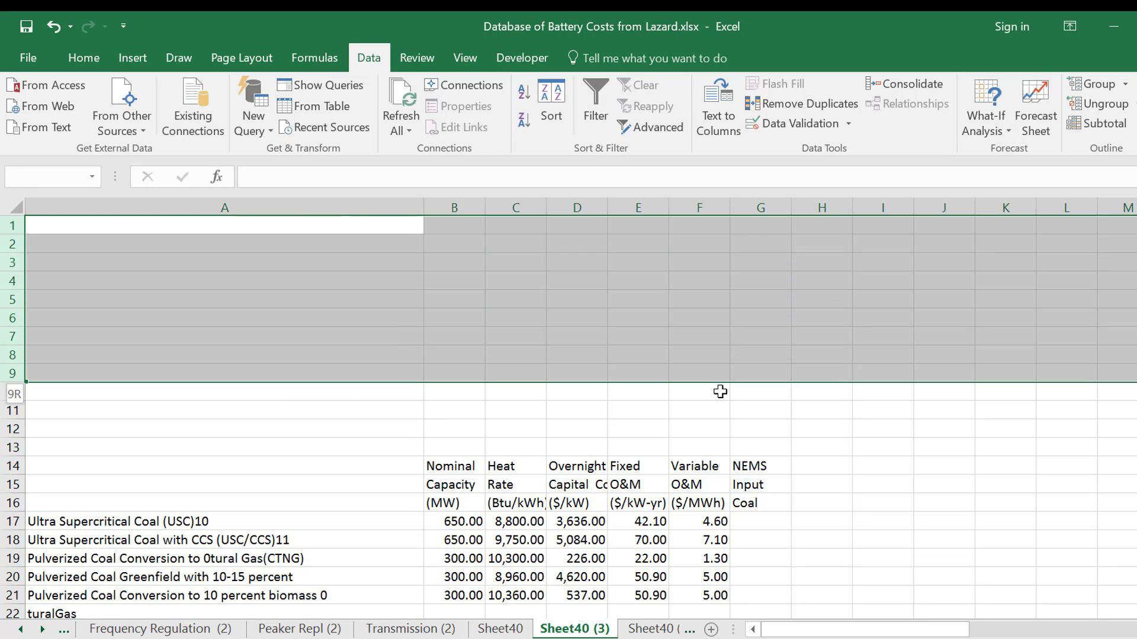
{"action": "key", "text": "shift+Down"}
{"action": "key", "text": "ctrl+minus"}
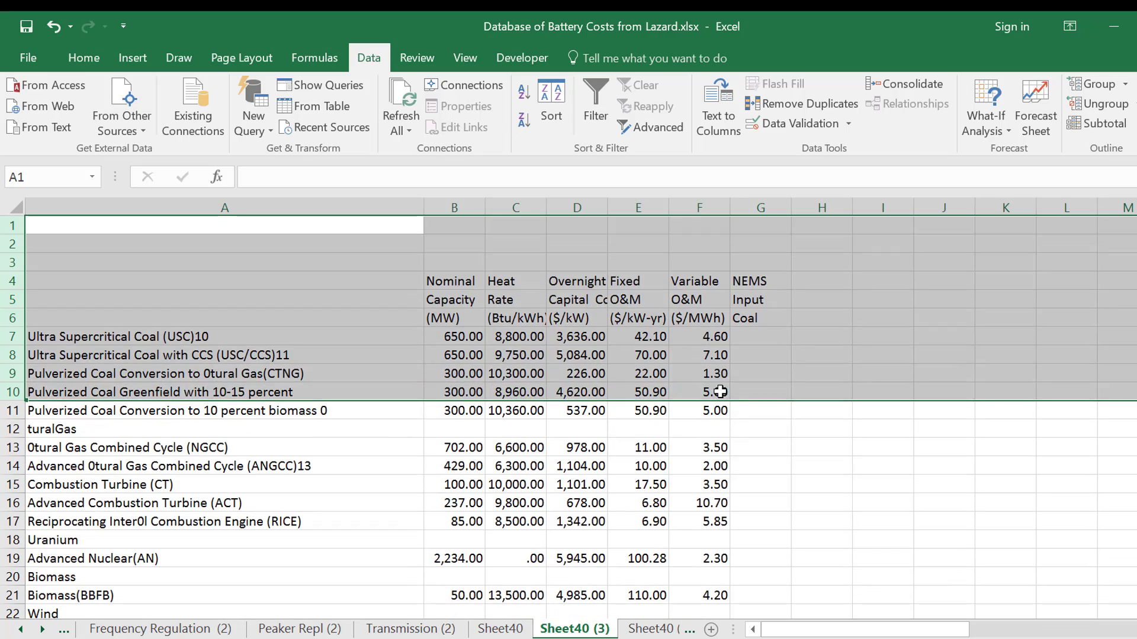
Widen columns B through F together so the column titles fit
{"action": "key", "text": "Down"}
{"action": "key", "text": "Down"}
{"action": "key", "text": "Down"}
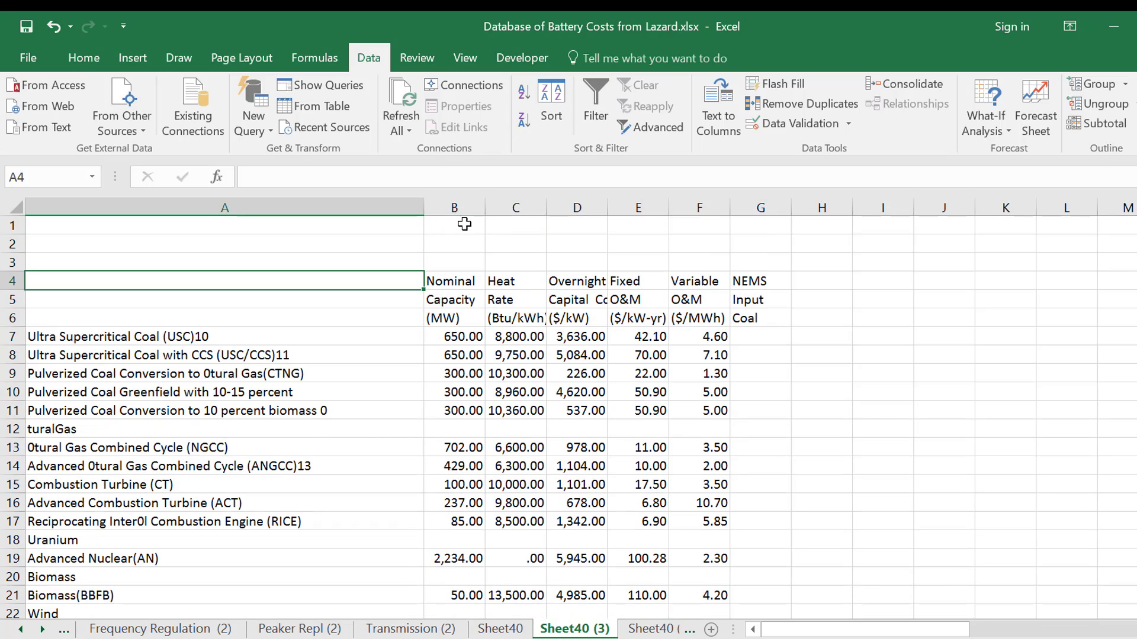
{"action": "left_click_drag", "start_coordinate": [460, 206], "coordinate": [728, 241]}
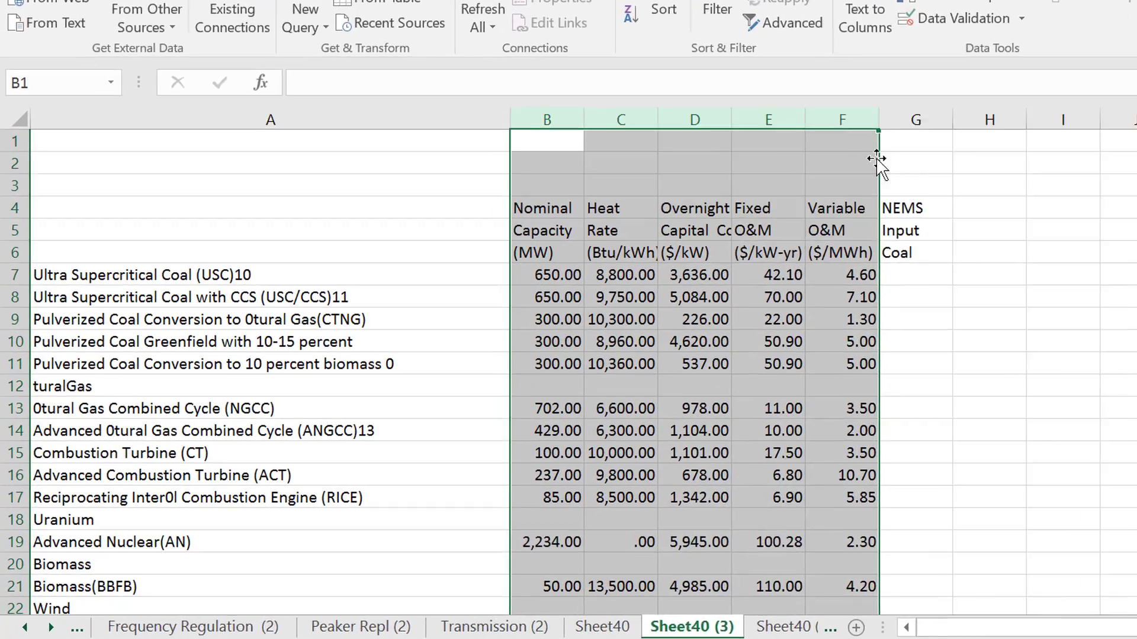
{"action": "left_click_drag", "start_coordinate": [879, 120], "coordinate": [902, 120]}
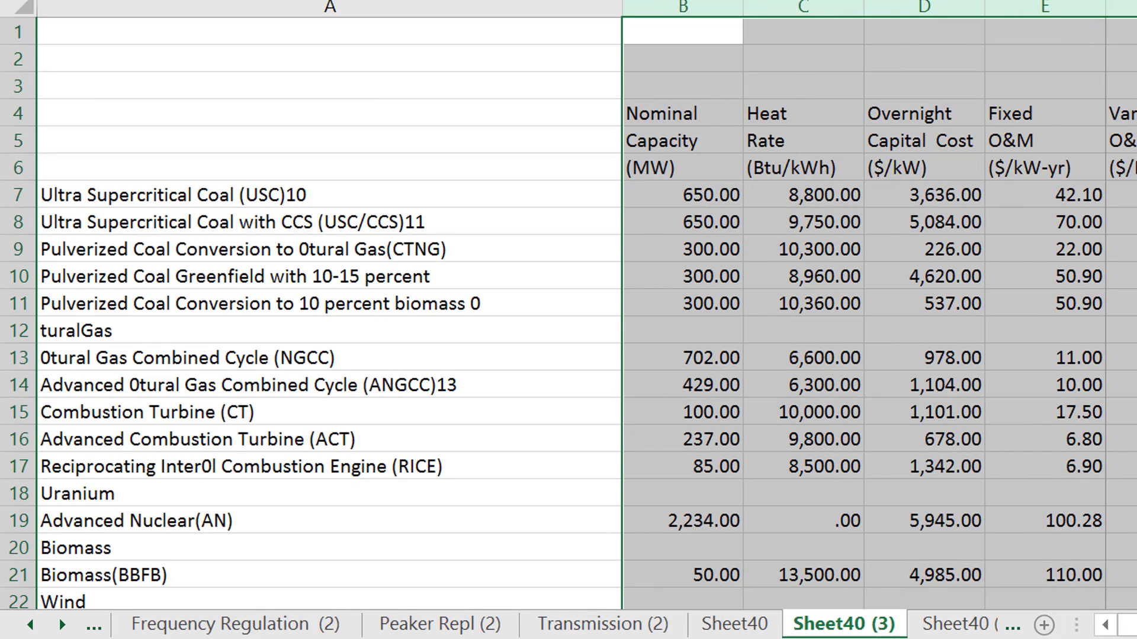
Add the missing letters "Na" at the start of the turalGas heading in A12
{"action": "key", "text": "Down"}
{"action": "key", "text": "Down"}
{"action": "key", "text": "Down"}
{"action": "key", "text": "Down"}
{"action": "key", "text": "Down"}
{"action": "key", "text": "Down"}
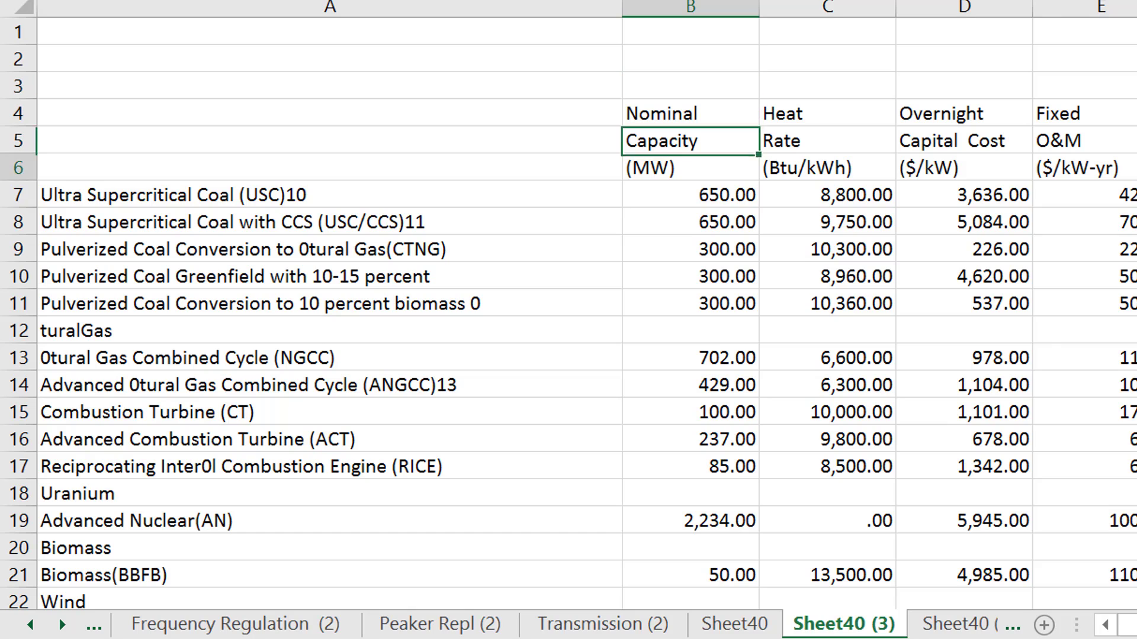
{"action": "key", "text": "Left"}
{"action": "key", "text": "Down"}
{"action": "key", "text": "Down"}
{"action": "key", "text": "Down"}
{"action": "key", "text": "Down"}
{"action": "key", "text": "Down"}
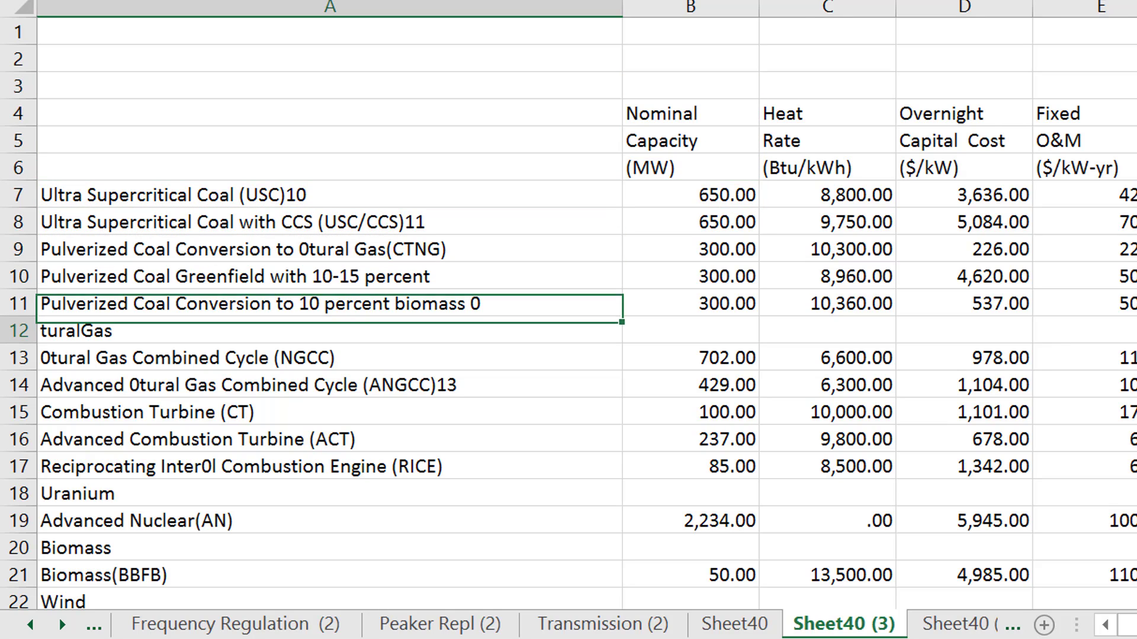
{"action": "key", "text": "F2"}
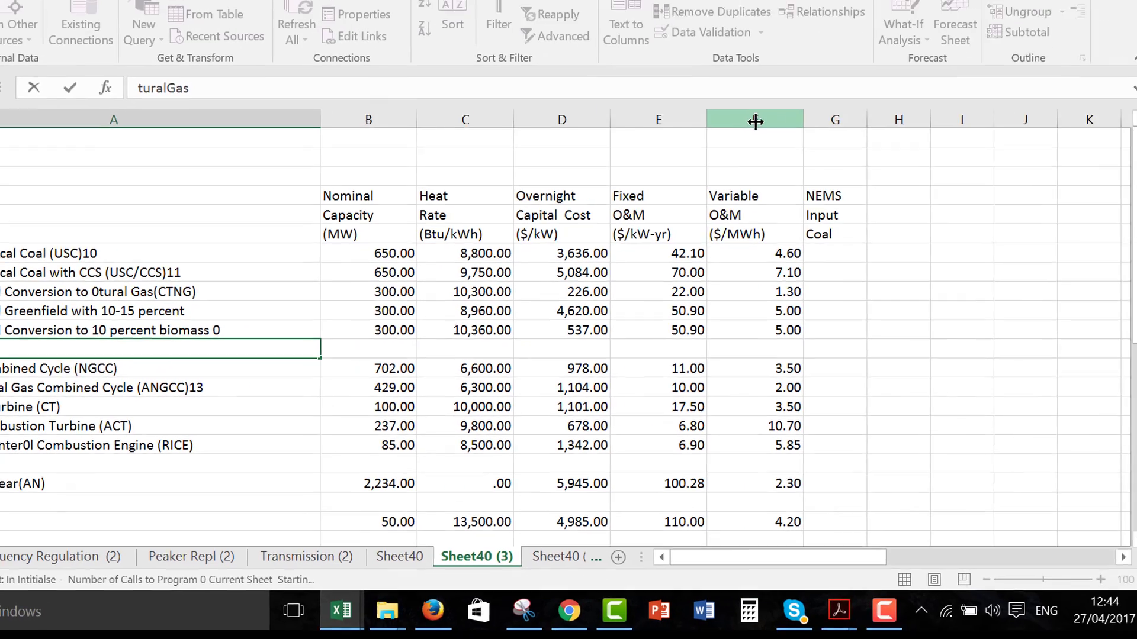
{"action": "type", "text": "Na"}
{"action": "key", "text": "Return"}
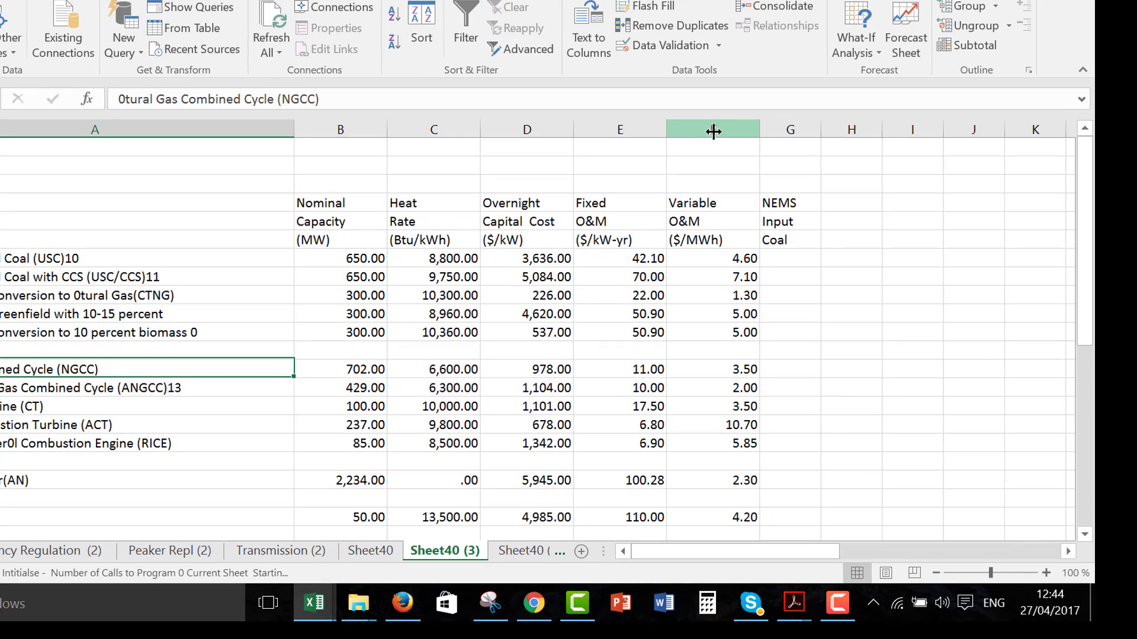
Correct A13 to "Natural Gas Combined Cycle (NGCC)" and fix the capitalisation of "NaturalGas" in A12
{"action": "key", "text": "F2"}
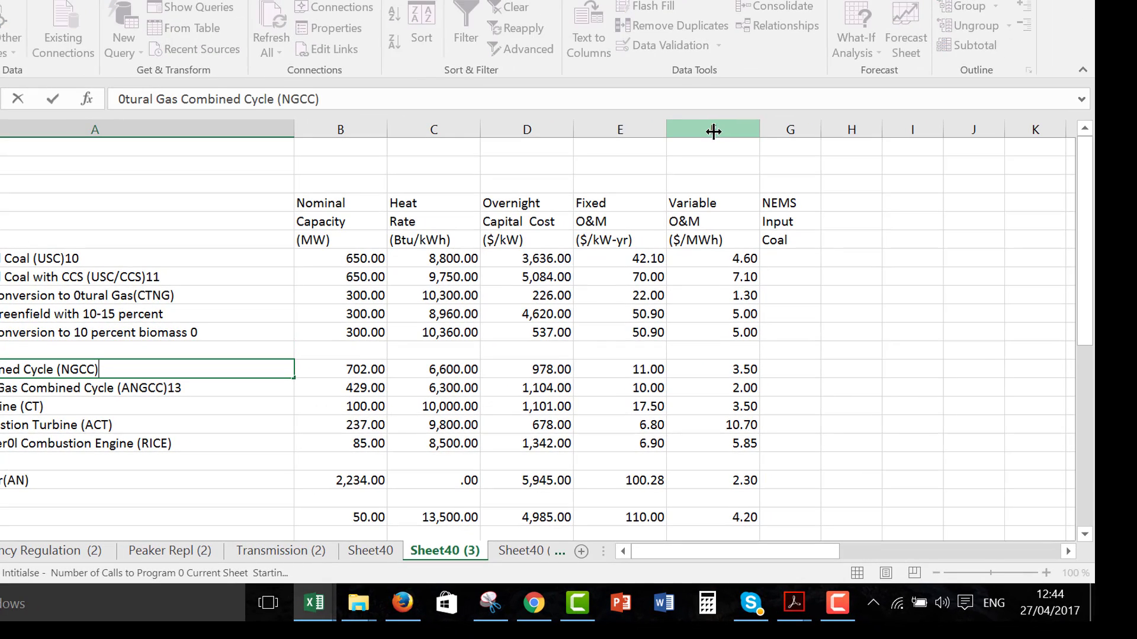
{"action": "key", "text": "ctrl+Left"}
{"action": "key", "text": "ctrl+Left"}
{"action": "type", "text": "Na"}
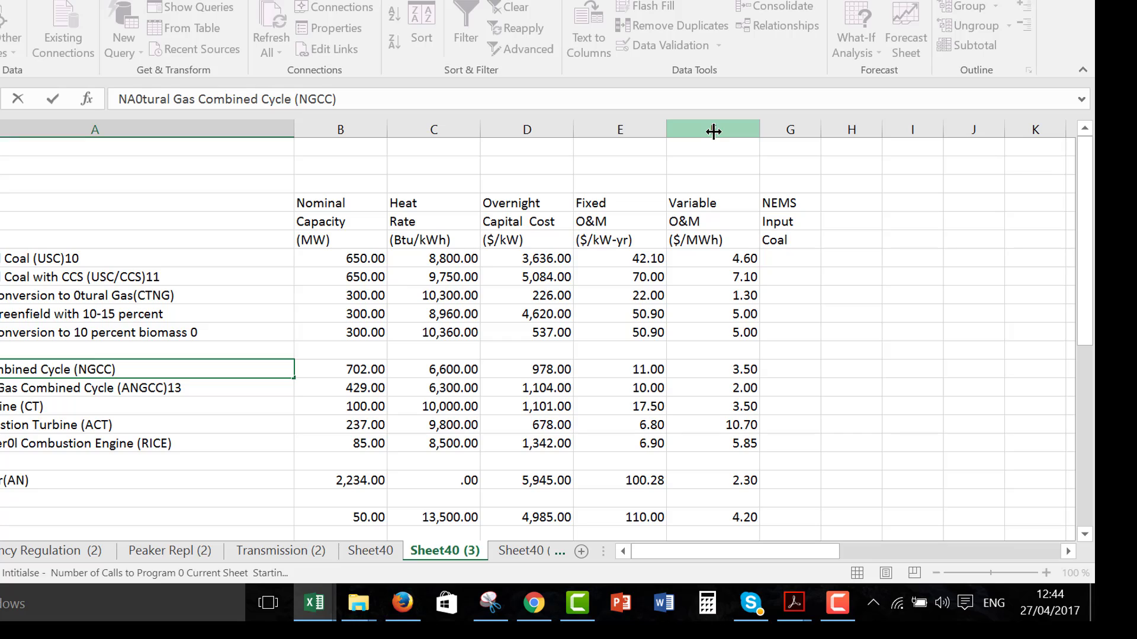
{"action": "key", "text": "Delete"}
{"action": "key", "text": "Down"}
{"action": "key", "text": "Up"}
{"action": "key", "text": "Up"}
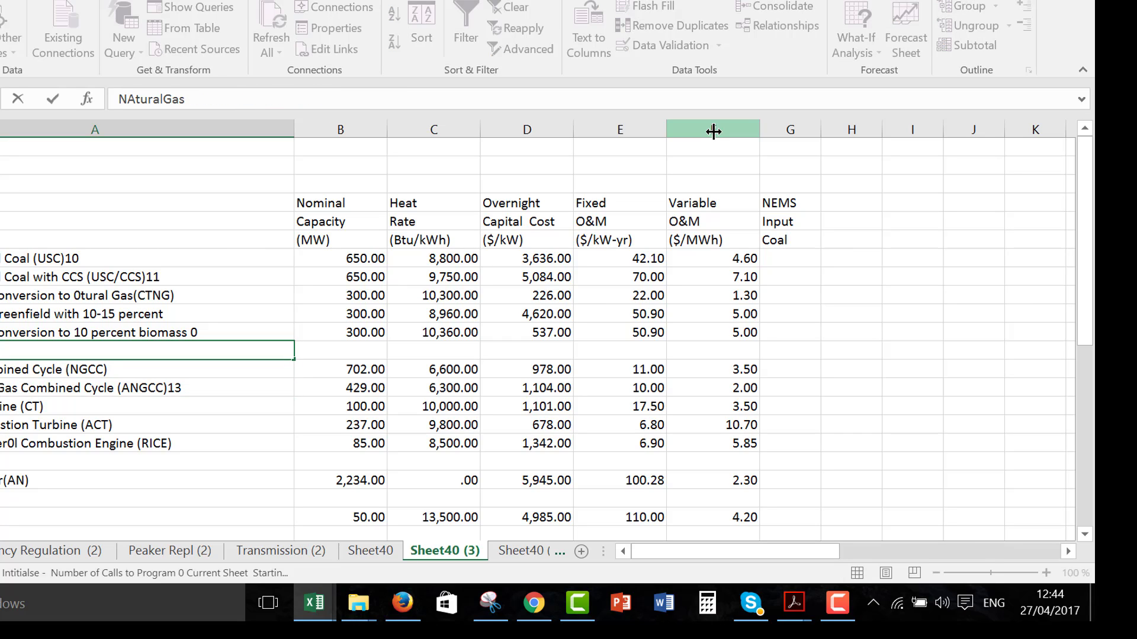
{"action": "key", "text": "Down"}
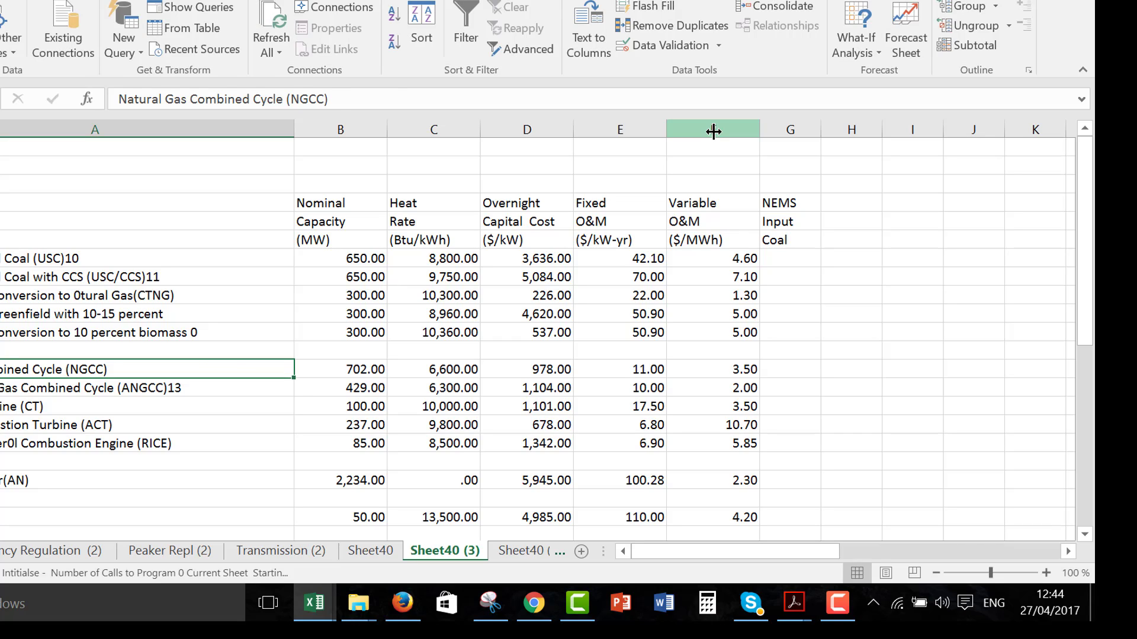
{"action": "key", "text": "Down"}
{"action": "key", "text": "Up"}
Correct the label in A14 to "Advanced Natural Gas Combined Cycle (ANGCC)13"
{"action": "key", "text": "Right"}
{"action": "key", "text": "Right"}
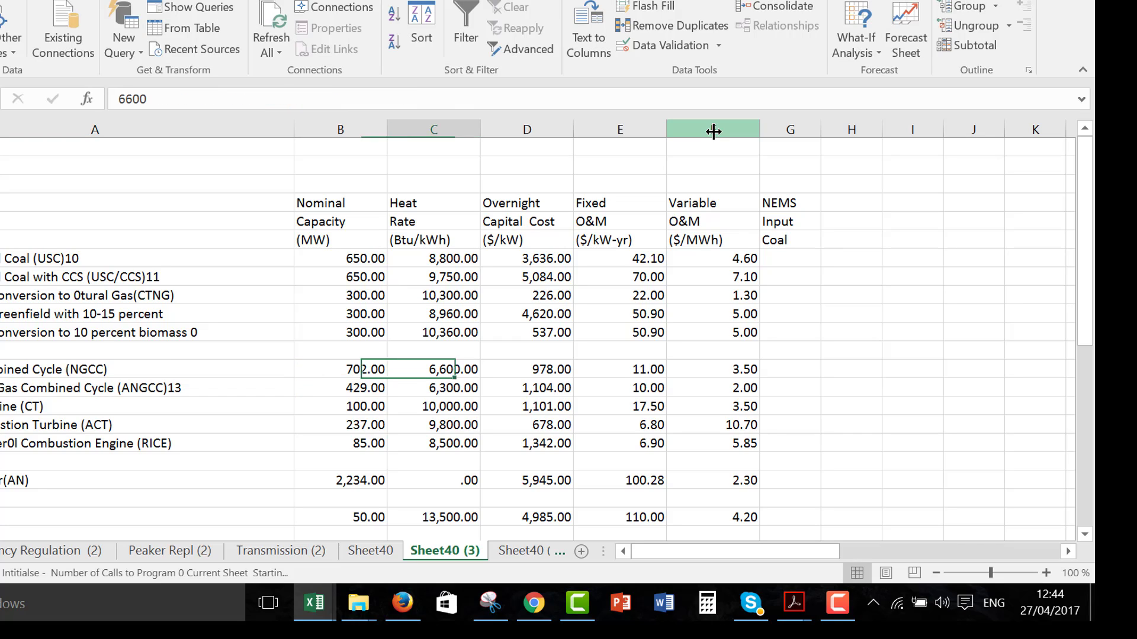
{"action": "key", "text": "Left"}
{"action": "key", "text": "Right"}
{"action": "key", "text": "Right"}
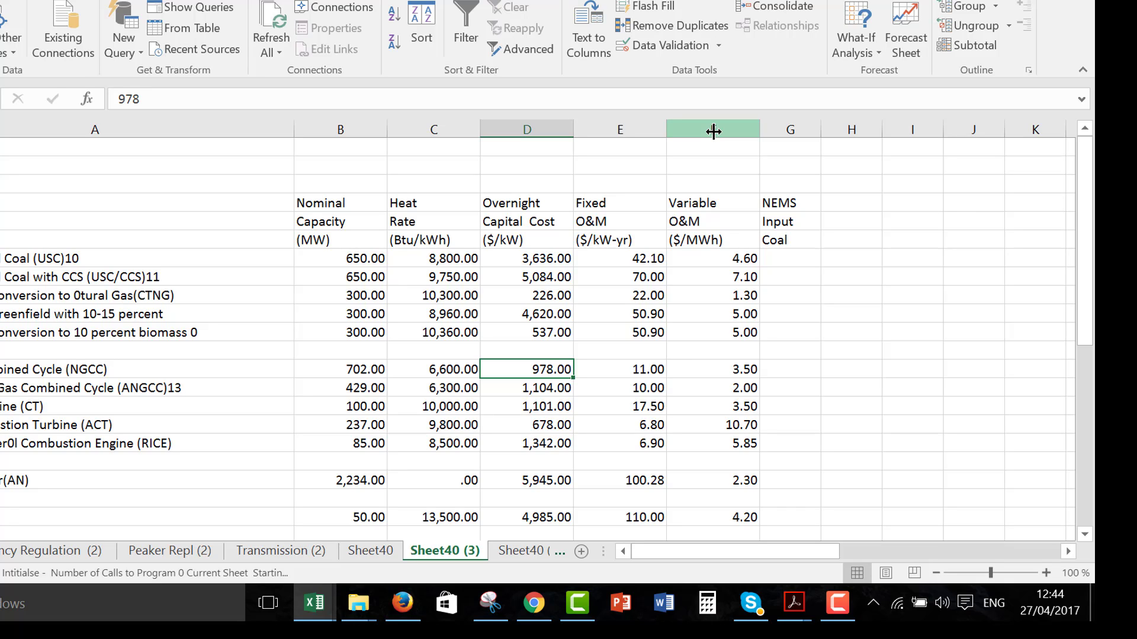
{"action": "key", "text": "Down"}
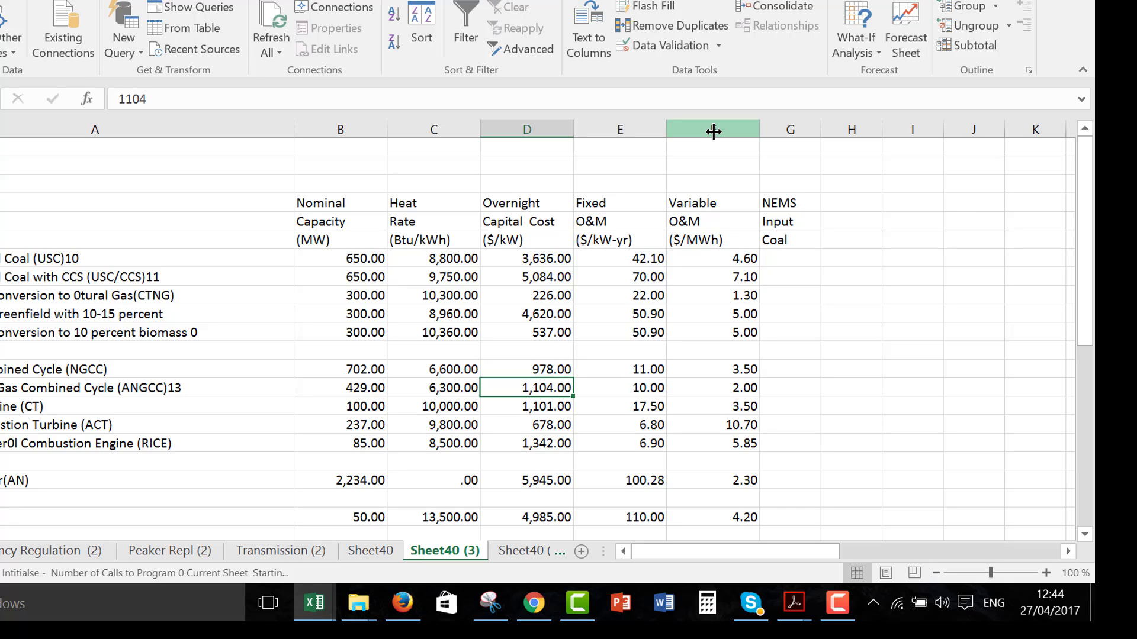
{"action": "key", "text": "Left"}
{"action": "key", "text": "Left"}
{"action": "key", "text": "Left"}
{"action": "key", "text": "F2"}
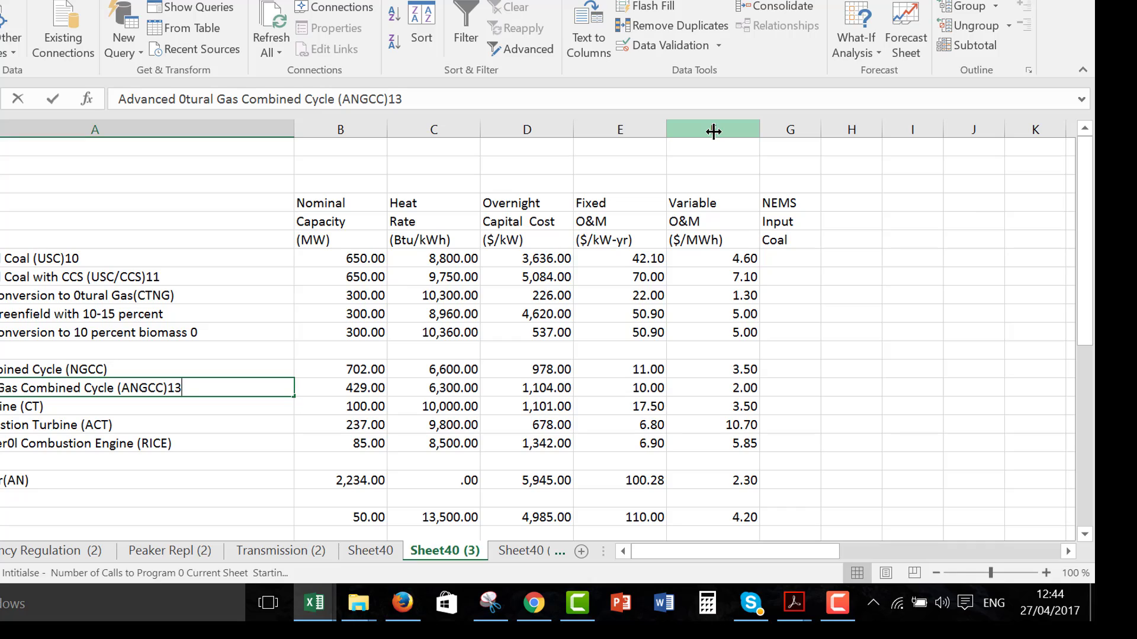
{"action": "key", "text": "Left"}
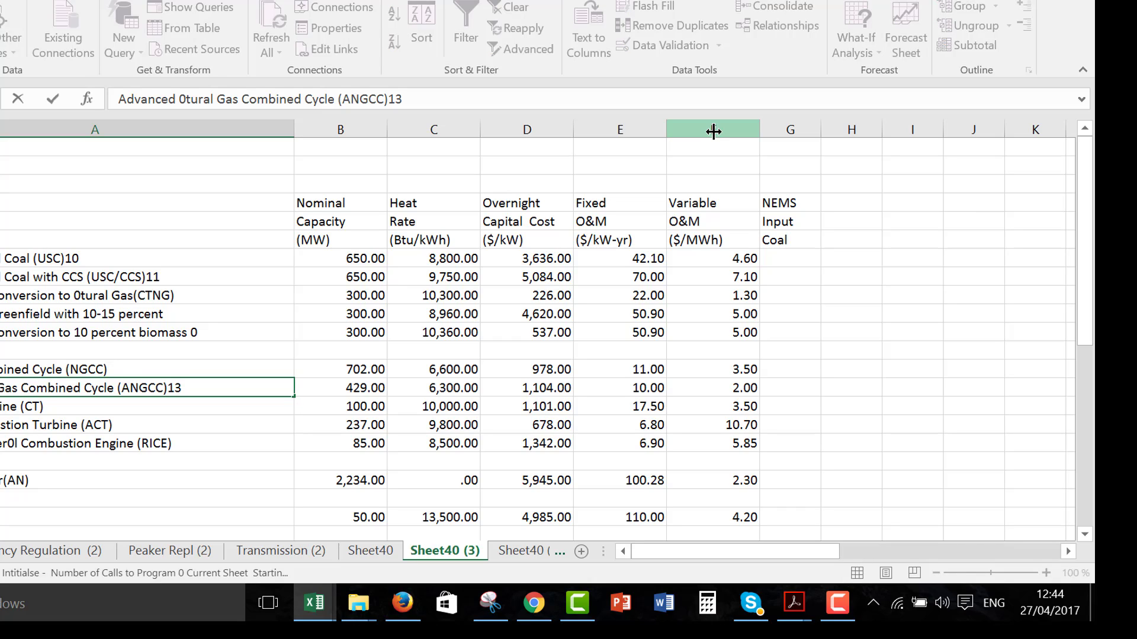
{"action": "key", "text": "BackSpace"}
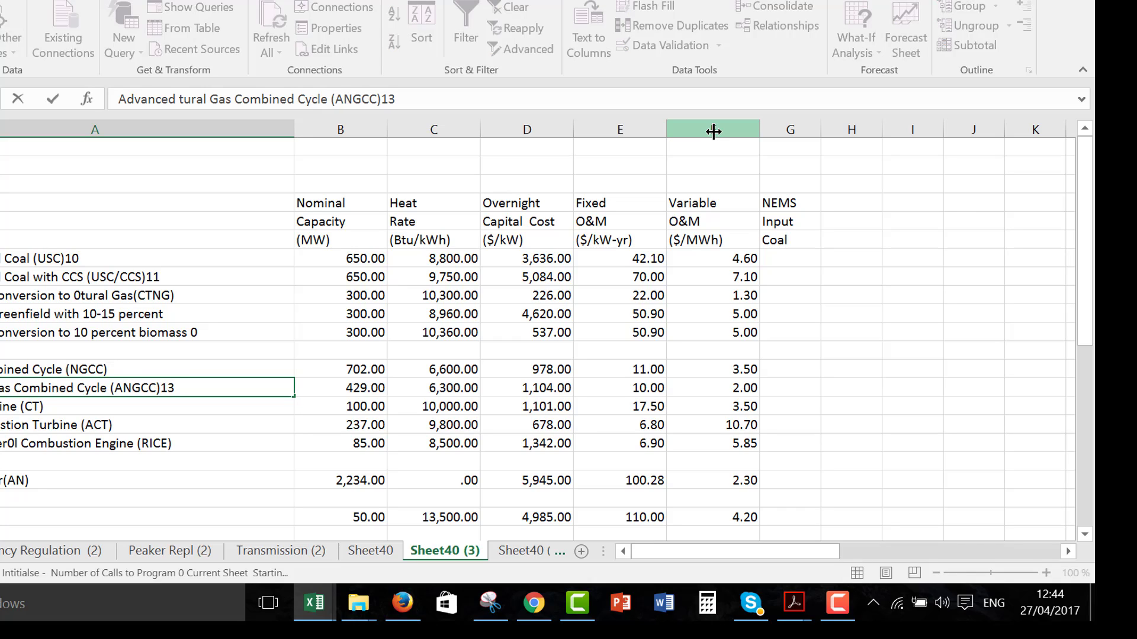
{"action": "type", "text": "Na"}
{"action": "key", "text": "Return"}
Examine the Overnight Capital Cost column for each technology from Combustion Turbine down to Battery Storage (BES)
{"action": "key", "text": "Right"}
{"action": "key", "text": "Right"}
{"action": "key", "text": "Right"}
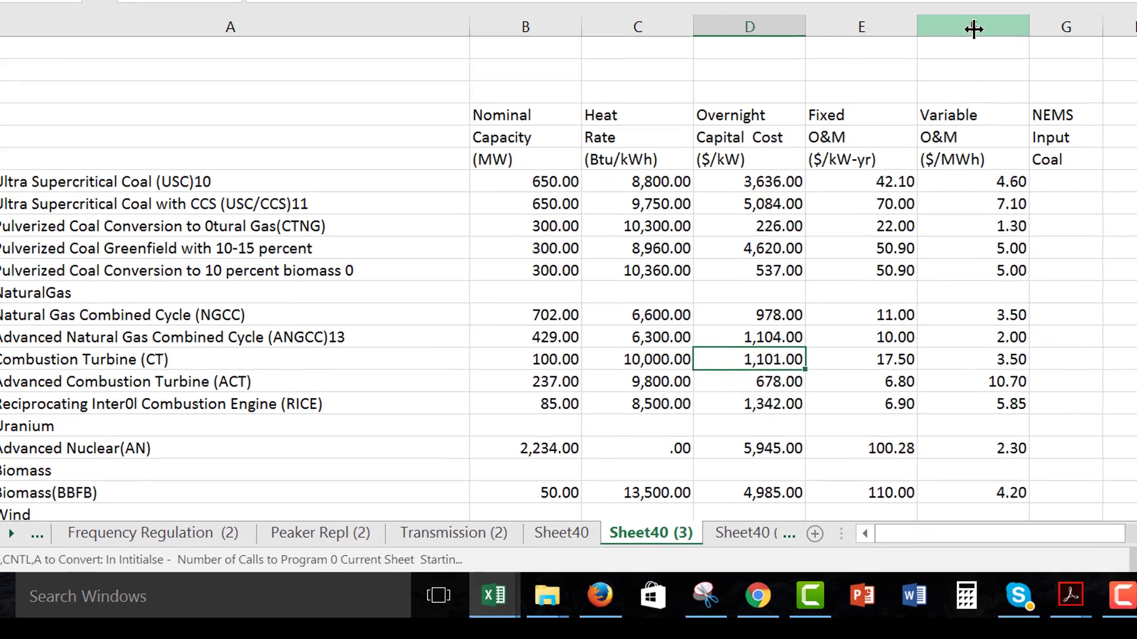
{"action": "key", "text": "Down"}
{"action": "key", "text": "Up"}
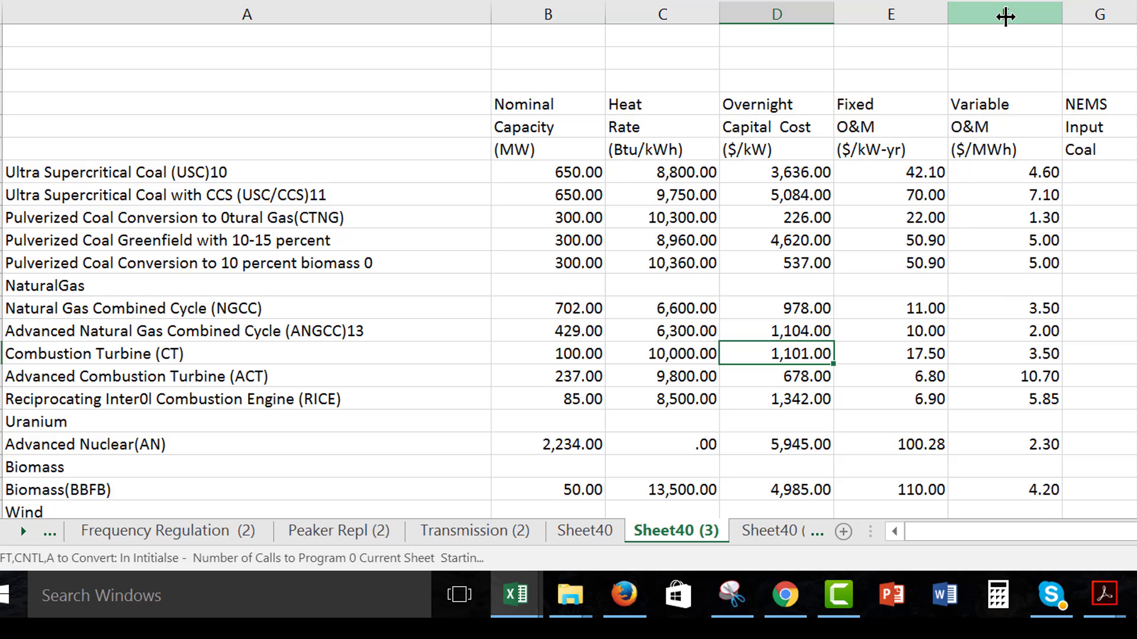
{"action": "key", "text": "Down"}
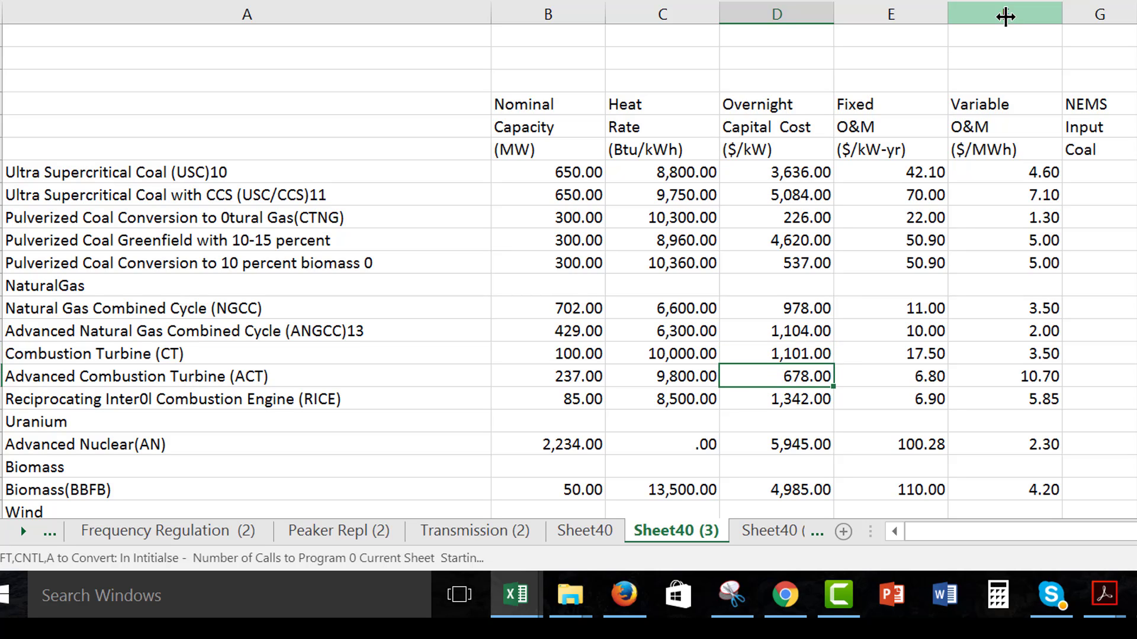
{"action": "key", "text": "Down"}
{"action": "key", "text": "Down"}
{"action": "key", "text": "Down"}
{"action": "key", "text": "Down"}
{"action": "key", "text": "Down"}
{"action": "key", "text": "Down"}
{"action": "key", "text": "Down"}
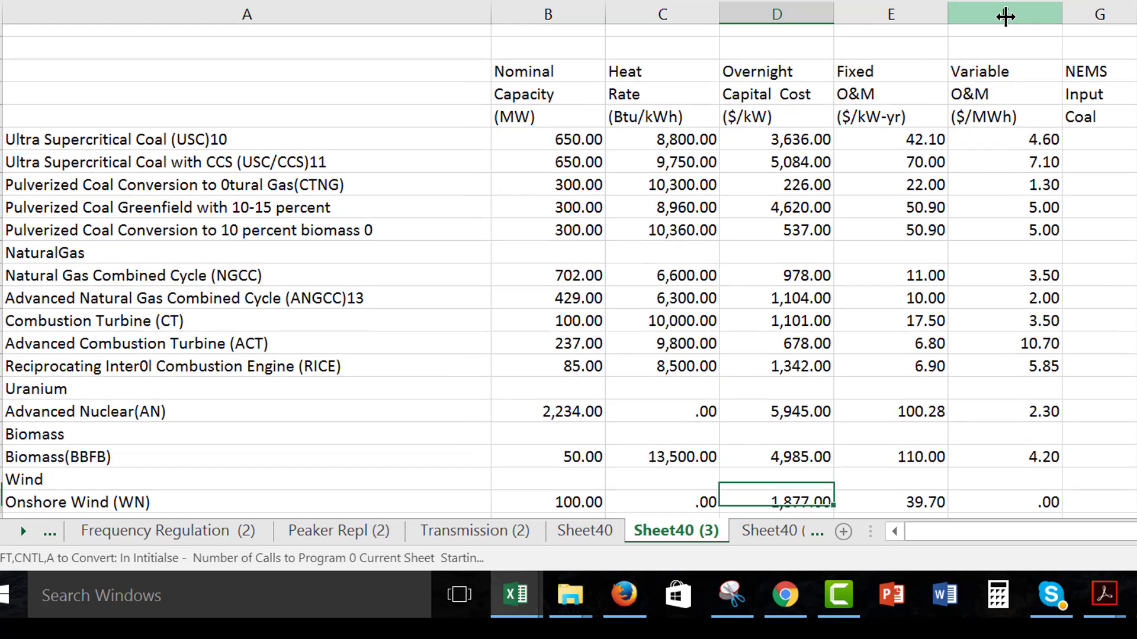
{"action": "key", "text": "Down"}
{"action": "key", "text": "Up"}
{"action": "key", "text": "Up"}
{"action": "key", "text": "Up"}
{"action": "key", "text": "Up"}
{"action": "key", "text": "Up"}
{"action": "key", "text": "Up"}
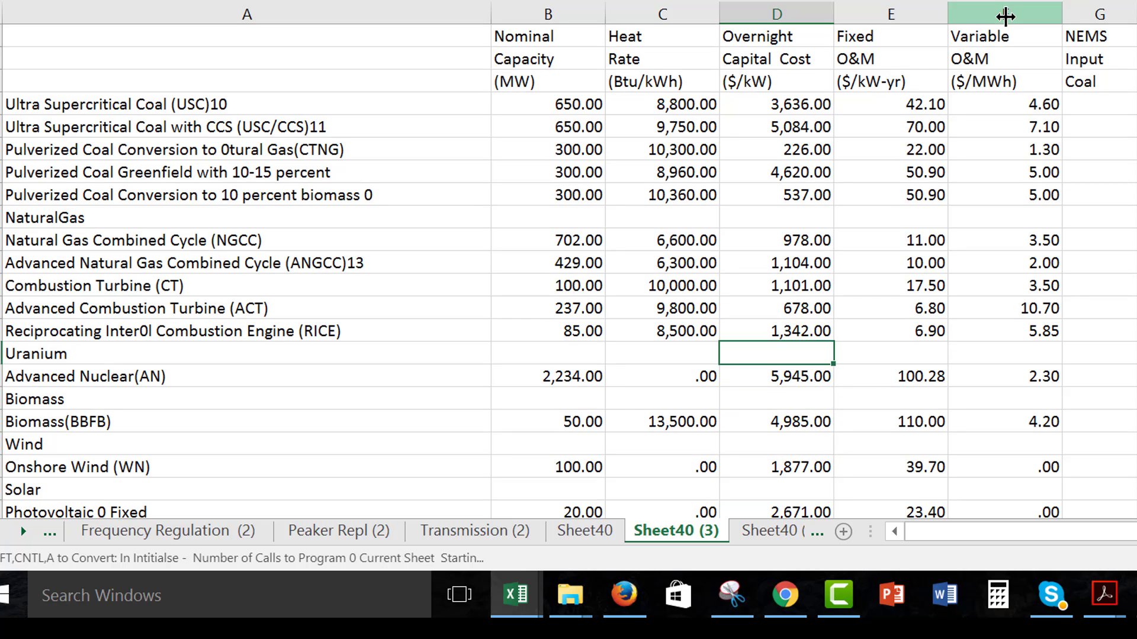
{"action": "key", "text": "Up"}
{"action": "key", "text": "Up"}
{"action": "key", "text": "Down"}
{"action": "key", "text": "Down"}
{"action": "key", "text": "Down"}
{"action": "key", "text": "Down"}
{"action": "key", "text": "Down"}
{"action": "key", "text": "Down"}
{"action": "key", "text": "Down"}
{"action": "key", "text": "Down"}
{"action": "key", "text": "Down"}
{"action": "key", "text": "Down"}
{"action": "key", "text": "Down"}
{"action": "key", "text": "Down"}
{"action": "key", "text": "Down"}
{"action": "key", "text": "Down"}
{"action": "key", "text": "Down"}
{"action": "key", "text": "Down"}
{"action": "key", "text": "Down"}
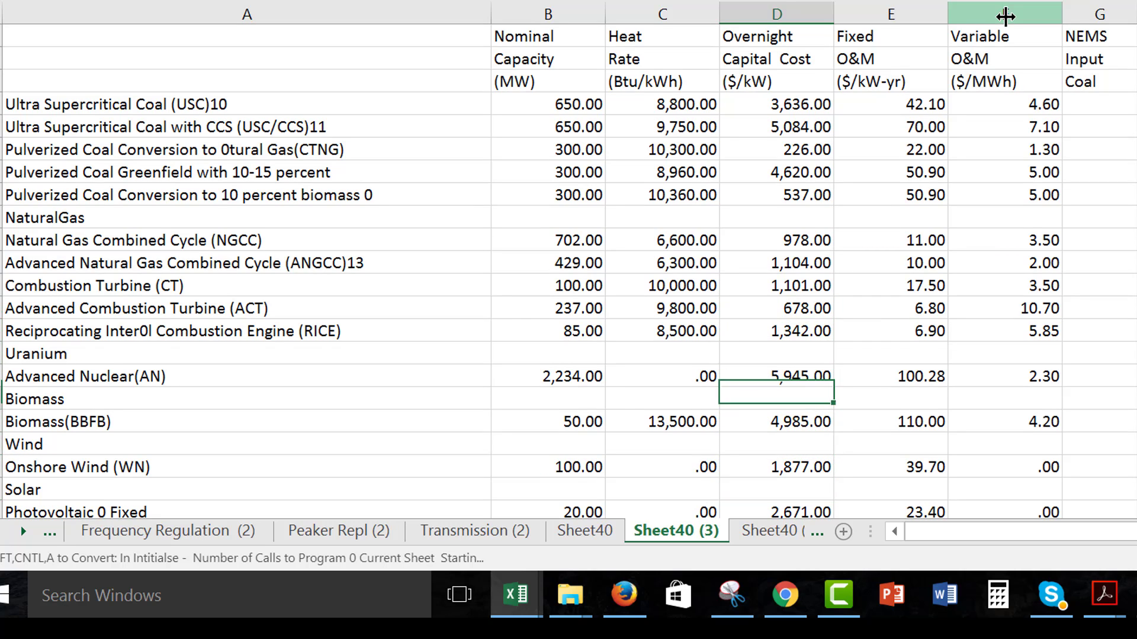
{"action": "key", "text": "Up"}
{"action": "key", "text": "Up"}
{"action": "key", "text": "Up"}
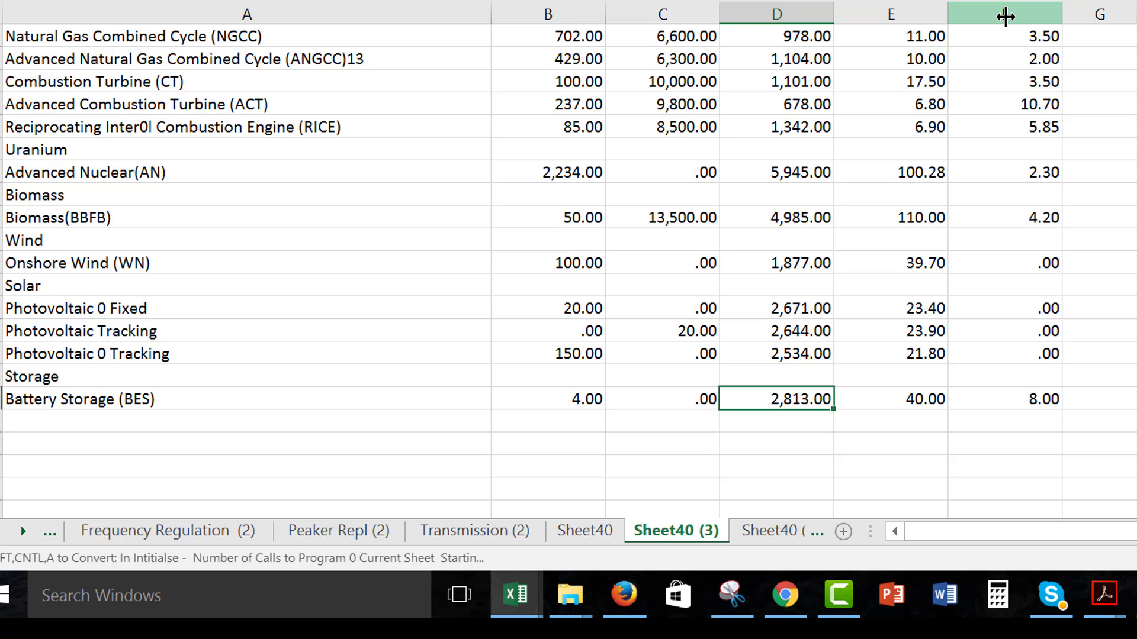
{"action": "key", "text": "Left"}
{"action": "key", "text": "Right"}
{"action": "key", "text": "Right"}
{"action": "key", "text": "Left"}
{"action": "key", "text": "Up"}
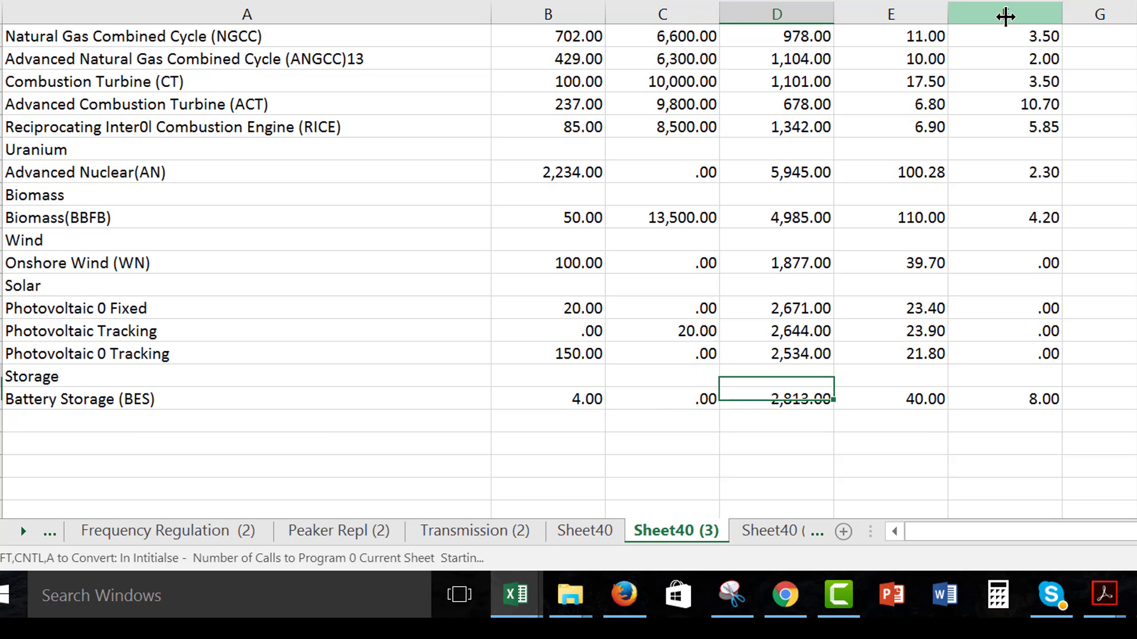
{"action": "key", "text": "Up"}
{"action": "key", "text": "Up"}
{"action": "key", "text": "Up"}
{"action": "key", "text": "Up"}
{"action": "key", "text": "Up"}
{"action": "key", "text": "Up"}
{"action": "key", "text": "Up"}
{"action": "key", "text": "Up"}
{"action": "key", "text": "Up"}
{"action": "key", "text": "Up"}
{"action": "key", "text": "Up"}
{"action": "key", "text": "Up"}
{"action": "key", "text": "Up"}
{"action": "key", "text": "Up"}
{"action": "key", "text": "Up"}
{"action": "key", "text": "Up"}
{"action": "key", "text": "Up"}
{"action": "key", "text": "Up"}
{"action": "key", "text": "Up"}
{"action": "key", "text": "Up"}
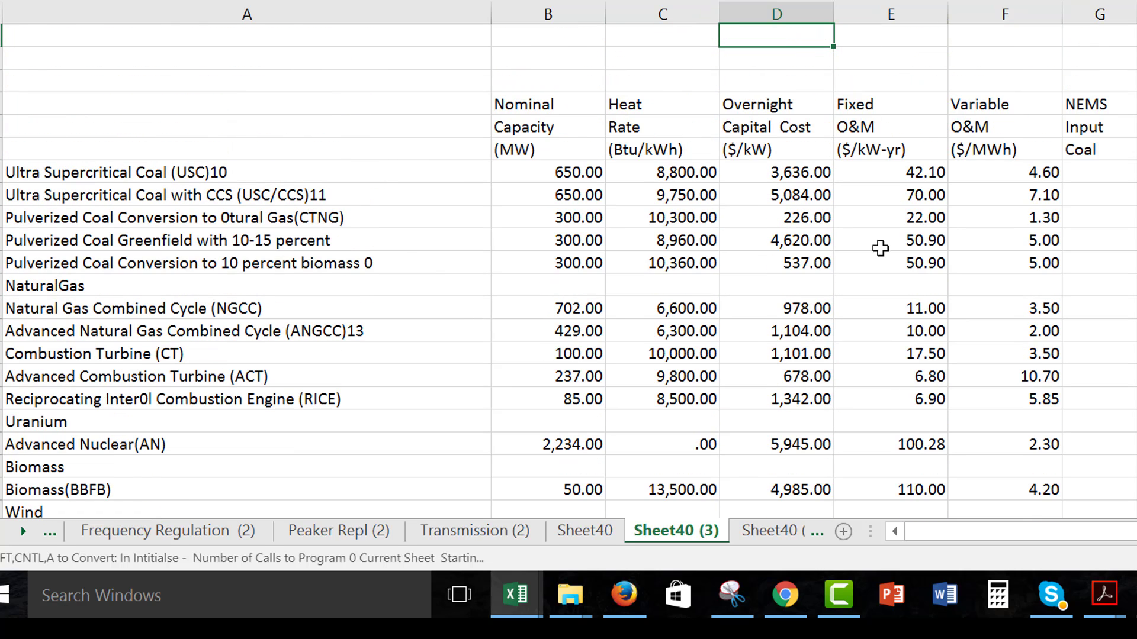
Rename the Sheet40 (3) worksheet as EIA
{"action": "double_click", "coordinate": [653, 531]}
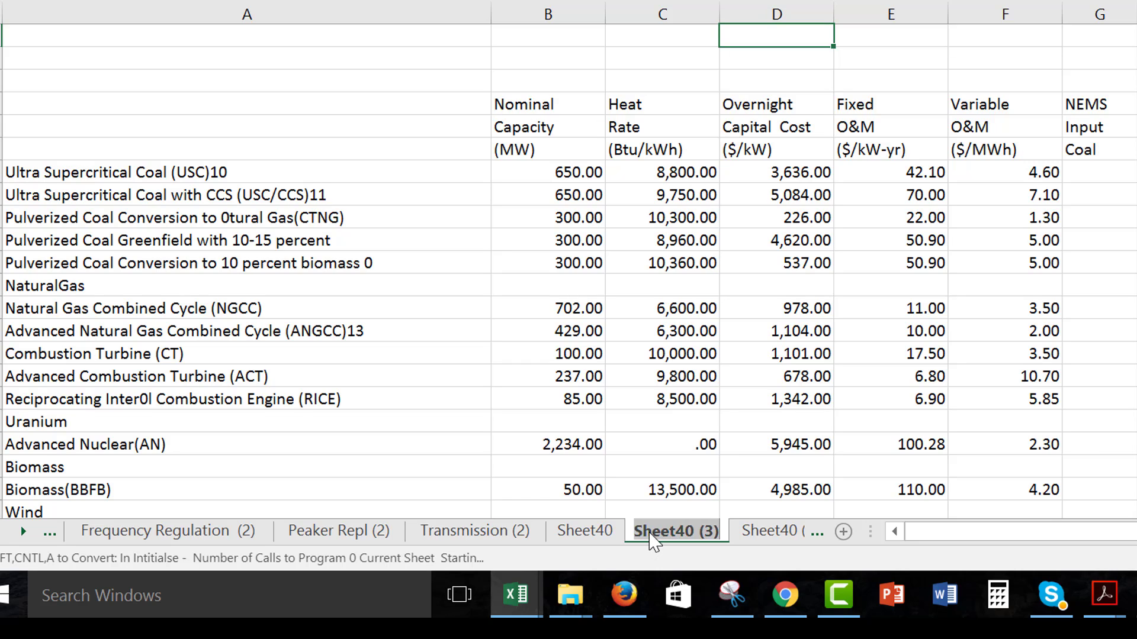
{"action": "type", "text": "EIA"}
{"action": "key", "text": "Return"}
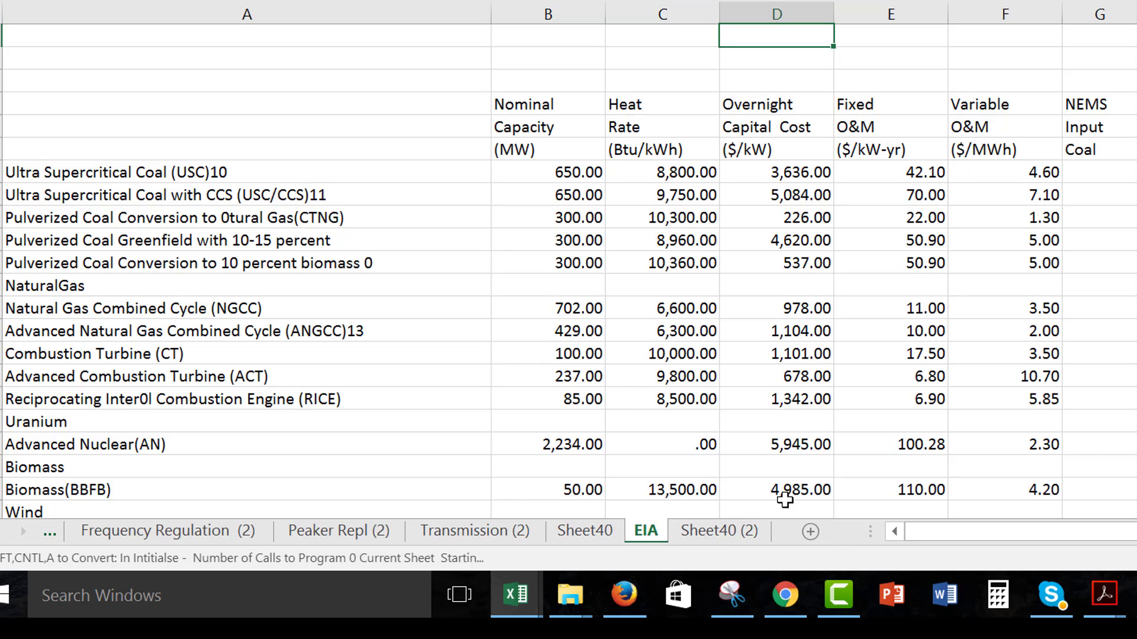
{"action": "left_click", "coordinate": [1136, 594]}
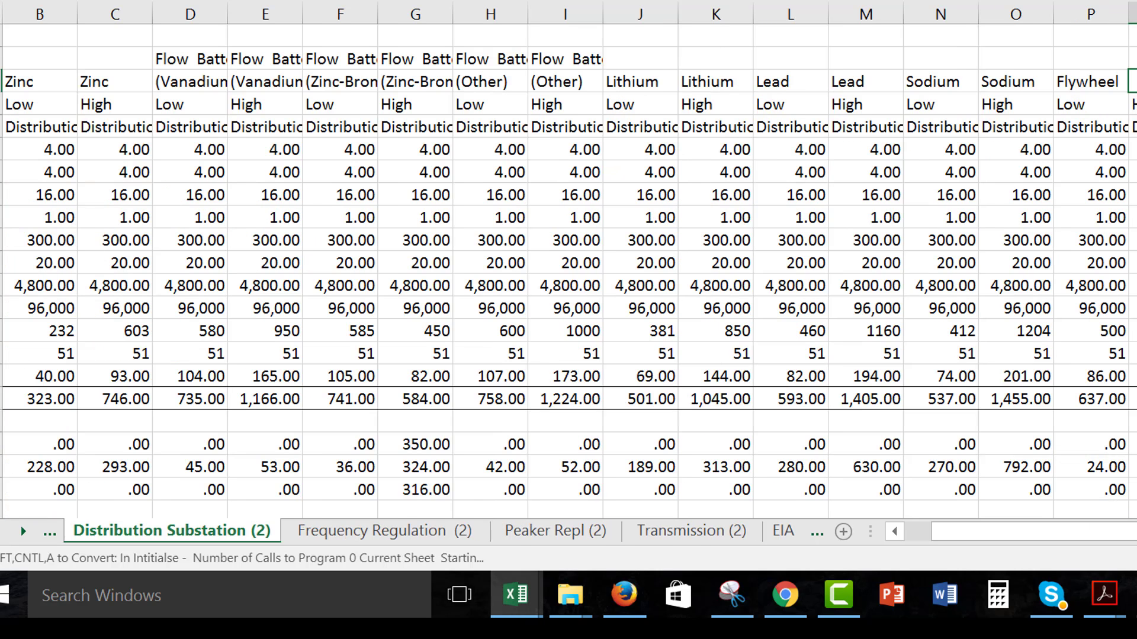
Examine the battery technology columns on the Distribution Substation (2) sheet from Flywheel back to the row labels
{"action": "key", "text": "Left"}
{"action": "key", "text": "Right"}
{"action": "key", "text": "Right"}
{"action": "key", "text": "Right"}
{"action": "key", "text": "Left"}
{"action": "key", "text": "Left"}
{"action": "key", "text": "Left"}
{"action": "key", "text": "Left"}
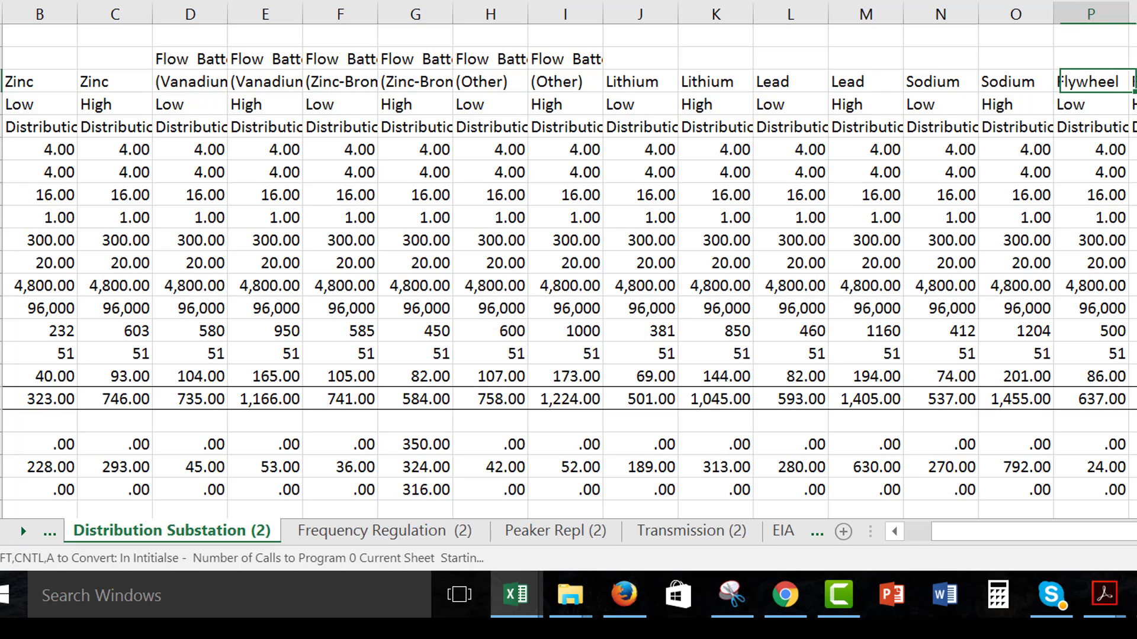
{"action": "key", "text": "Left"}
{"action": "key", "text": "Left"}
{"action": "key", "text": "Left"}
{"action": "key", "text": "Left"}
{"action": "key", "text": "Left"}
{"action": "key", "text": "Left"}
{"action": "key", "text": "Left"}
{"action": "key", "text": "Left"}
{"action": "key", "text": "Left"}
{"action": "key", "text": "Left"}
{"action": "key", "text": "Left"}
{"action": "key", "text": "Left"}
{"action": "key", "text": "Left"}
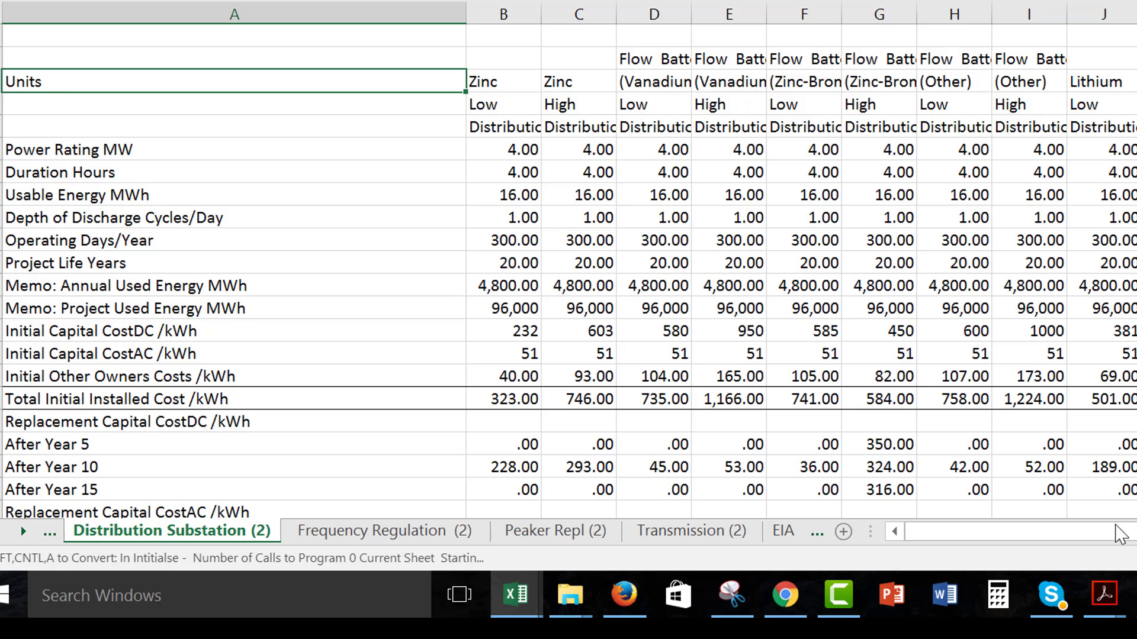
Open the Database Formatted sheet and examine the storage data from the first Zinc column through the last Transmission column
{"action": "left_click", "coordinate": [1135, 594]}
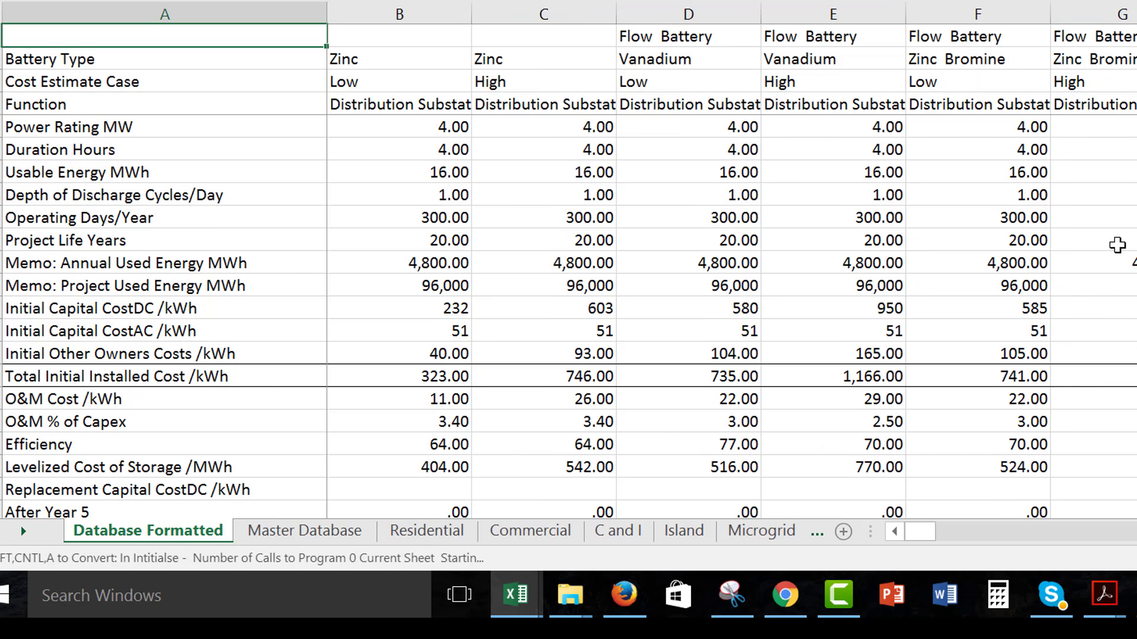
{"action": "key", "text": "Down"}
{"action": "key", "text": "Down"}
{"action": "key", "text": "Down"}
{"action": "key", "text": "Down"}
{"action": "key", "text": "Down"}
{"action": "key", "text": "Right"}
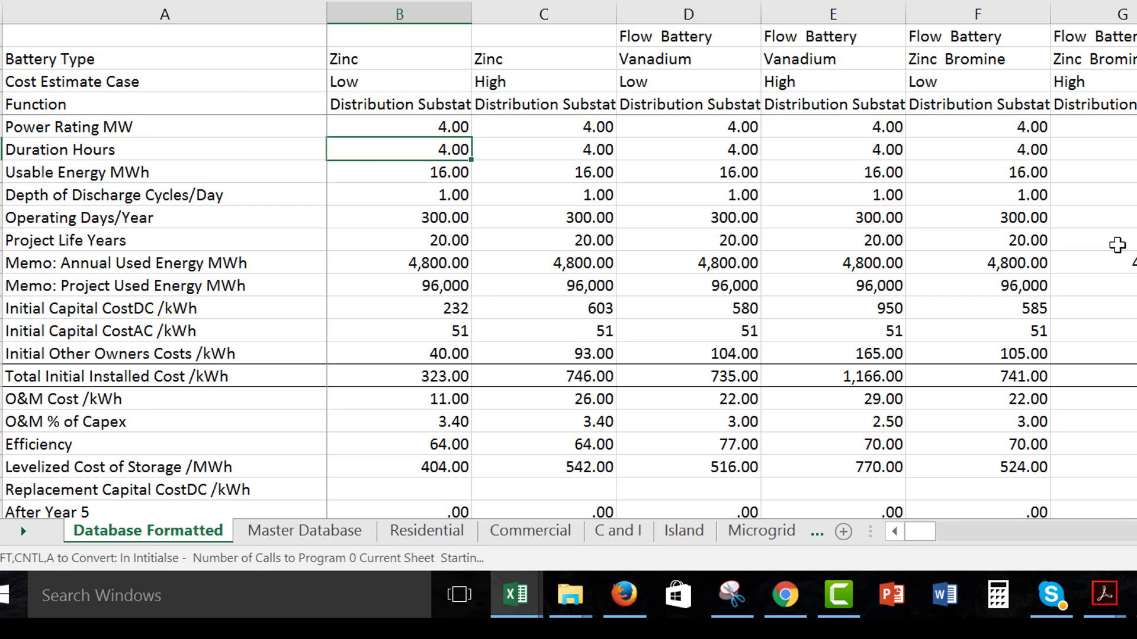
{"action": "key", "text": "Right"}
{"action": "key", "text": "Right"}
{"action": "key", "text": "Right"}
{"action": "key", "text": "Right"}
{"action": "key", "text": "Right"}
{"action": "key", "text": "Right"}
{"action": "key", "text": "Right"}
{"action": "key", "text": "Right"}
{"action": "key", "text": "Right"}
{"action": "key", "text": "Right"}
{"action": "key", "text": "Right"}
{"action": "key", "text": "Right"}
{"action": "key", "text": "Right"}
{"action": "key", "text": "Right"}
{"action": "key", "text": "Right"}
{"action": "key", "text": "Right"}
{"action": "key", "text": "Right"}
{"action": "key", "text": "Right"}
{"action": "key", "text": "Right"}
{"action": "key", "text": "Right"}
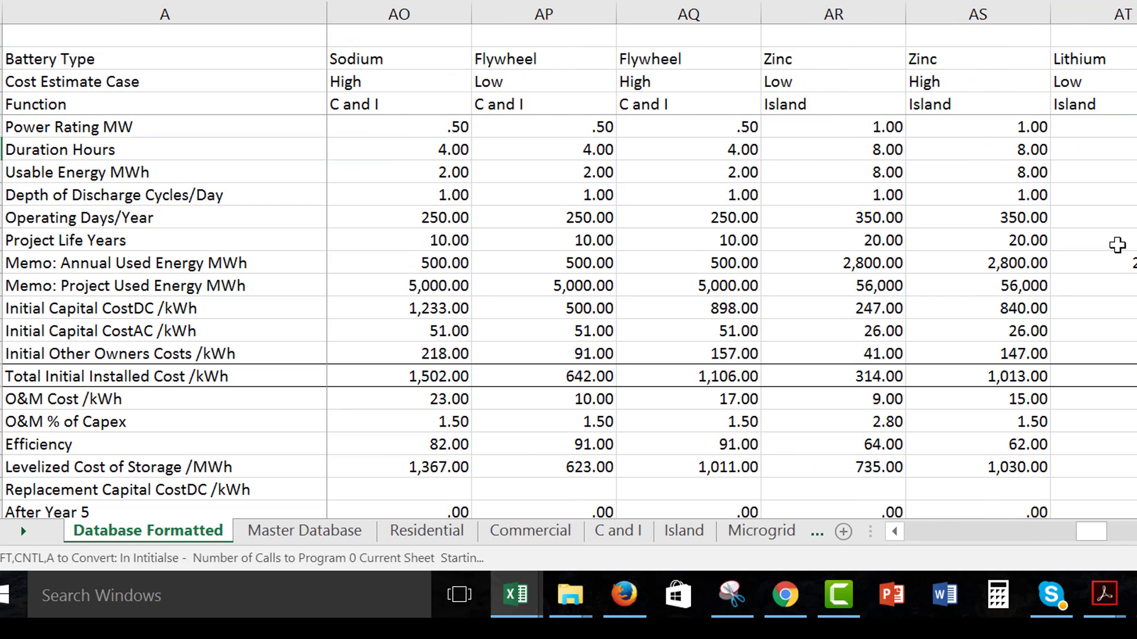
{"action": "key", "text": "Right"}
{"action": "key", "text": "Right"}
{"action": "key", "text": "Right"}
{"action": "key", "text": "Right"}
{"action": "key", "text": "Right"}
{"action": "key", "text": "Right"}
{"action": "key", "text": "Right"}
{"action": "key", "text": "Right"}
{"action": "key", "text": "Right"}
{"action": "key", "text": "Right"}
{"action": "key", "text": "Right"}
{"action": "key", "text": "Right"}
{"action": "key", "text": "Right"}
{"action": "key", "text": "Right"}
{"action": "key", "text": "Right"}
{"action": "key", "text": "Right"}
{"action": "key", "text": "Right"}
{"action": "key", "text": "Right"}
{"action": "key", "text": "Right"}
{"action": "key", "text": "Right"}
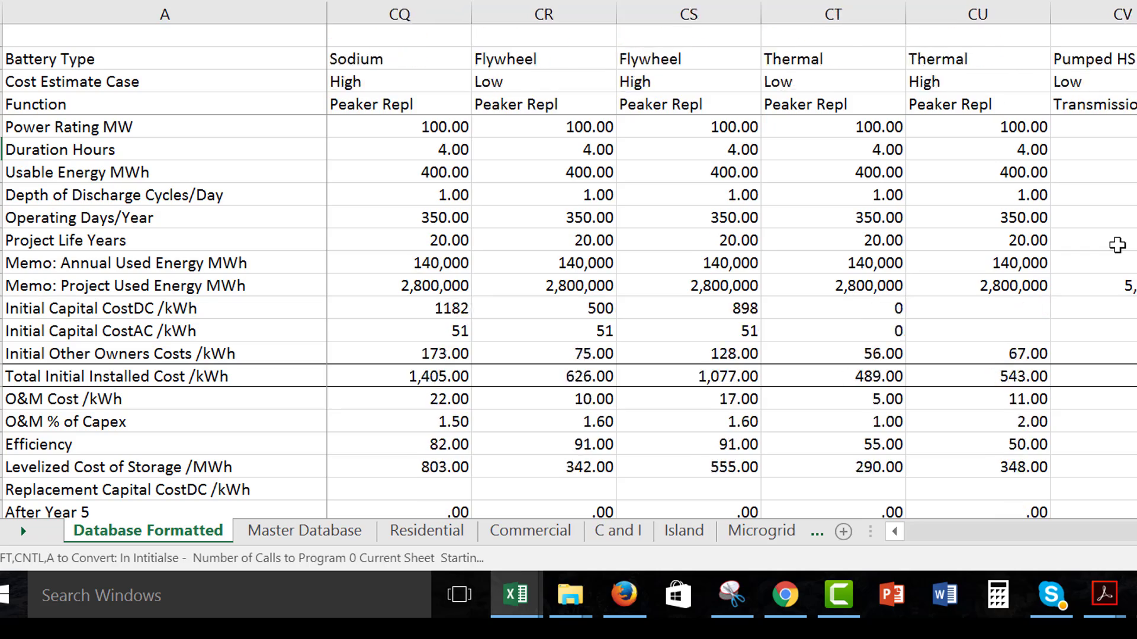
{"action": "key", "text": "Right"}
{"action": "key", "text": "Right"}
{"action": "key", "text": "Right"}
{"action": "key", "text": "Right"}
{"action": "key", "text": "Right"}
{"action": "key", "text": "Right"}
{"action": "key", "text": "Right"}
{"action": "key", "text": "Right"}
{"action": "key", "text": "Right"}
{"action": "key", "text": "Right"}
{"action": "key", "text": "Right"}
{"action": "key", "text": "Right"}
{"action": "key", "text": "Right"}
{"action": "key", "text": "Right"}
{"action": "key", "text": "Right"}
{"action": "key", "text": "Right"}
{"action": "key", "text": "Right"}
{"action": "key", "text": "Right"}
{"action": "key", "text": "Right"}
{"action": "key", "text": "Right"}
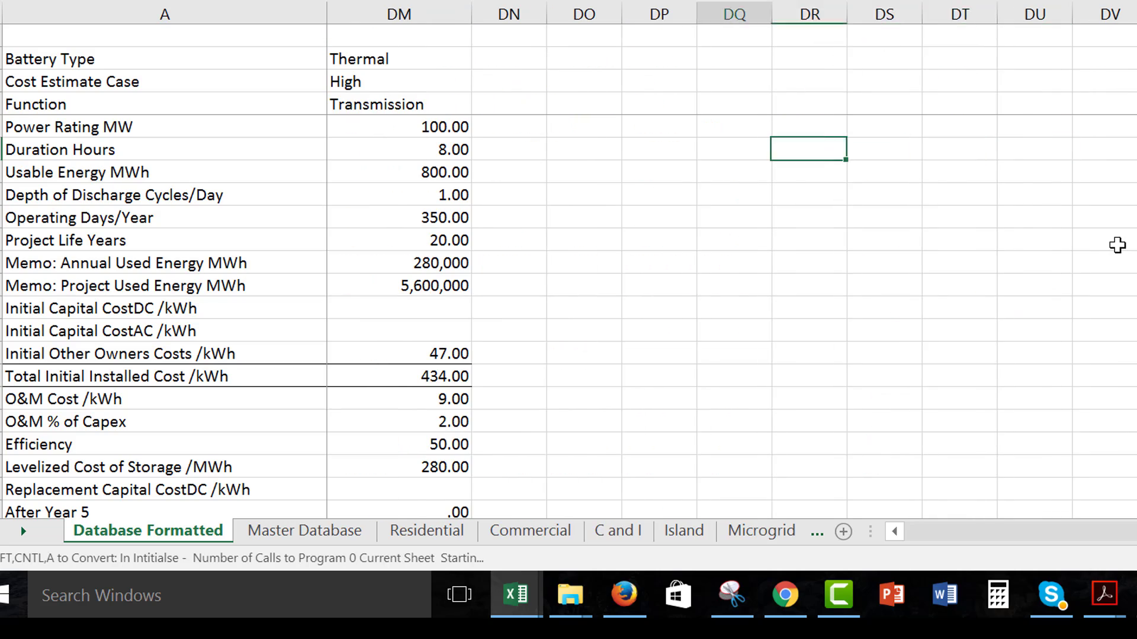
Look back through the Database Formatted columns from the Transmission function to the row labels in column A
{"action": "key", "text": "Left"}
{"action": "key", "text": "Left"}
{"action": "key", "text": "Left"}
{"action": "key", "text": "Left"}
{"action": "key", "text": "Left"}
{"action": "key", "text": "Left"}
{"action": "key", "text": "Left"}
{"action": "key", "text": "Left"}
{"action": "key", "text": "Left"}
{"action": "key", "text": "Left"}
{"action": "key", "text": "Left"}
{"action": "key", "text": "Left"}
{"action": "key", "text": "Left"}
{"action": "key", "text": "Left"}
{"action": "key", "text": "Left"}
{"action": "key", "text": "Left"}
{"action": "key", "text": "Left"}
{"action": "key", "text": "Left"}
{"action": "key", "text": "Left"}
{"action": "key", "text": "Left"}
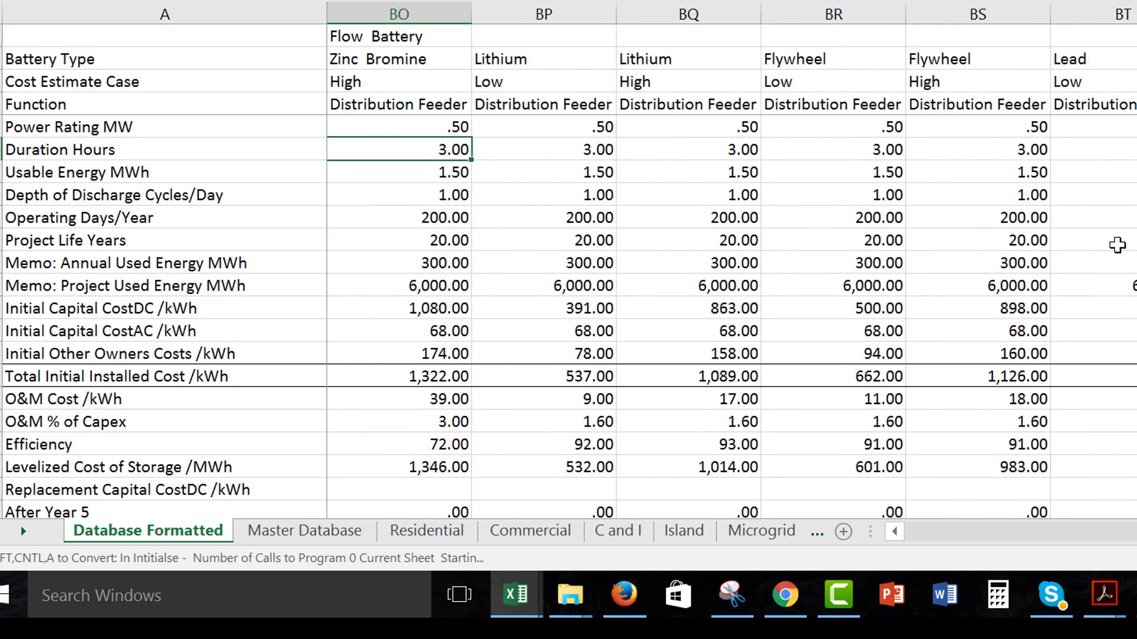
{"action": "key", "text": "Left"}
{"action": "key", "text": "Left"}
{"action": "key", "text": "Left"}
{"action": "key", "text": "Left"}
{"action": "key", "text": "Left"}
{"action": "key", "text": "Left"}
{"action": "key", "text": "Left"}
{"action": "key", "text": "Left"}
{"action": "key", "text": "Left"}
{"action": "key", "text": "Left"}
{"action": "key", "text": "Left"}
{"action": "key", "text": "Left"}
{"action": "key", "text": "Left"}
{"action": "key", "text": "Left"}
{"action": "key", "text": "Left"}
{"action": "key", "text": "Left"}
{"action": "key", "text": "Left"}
{"action": "key", "text": "Left"}
{"action": "key", "text": "Left"}
{"action": "key", "text": "Left"}
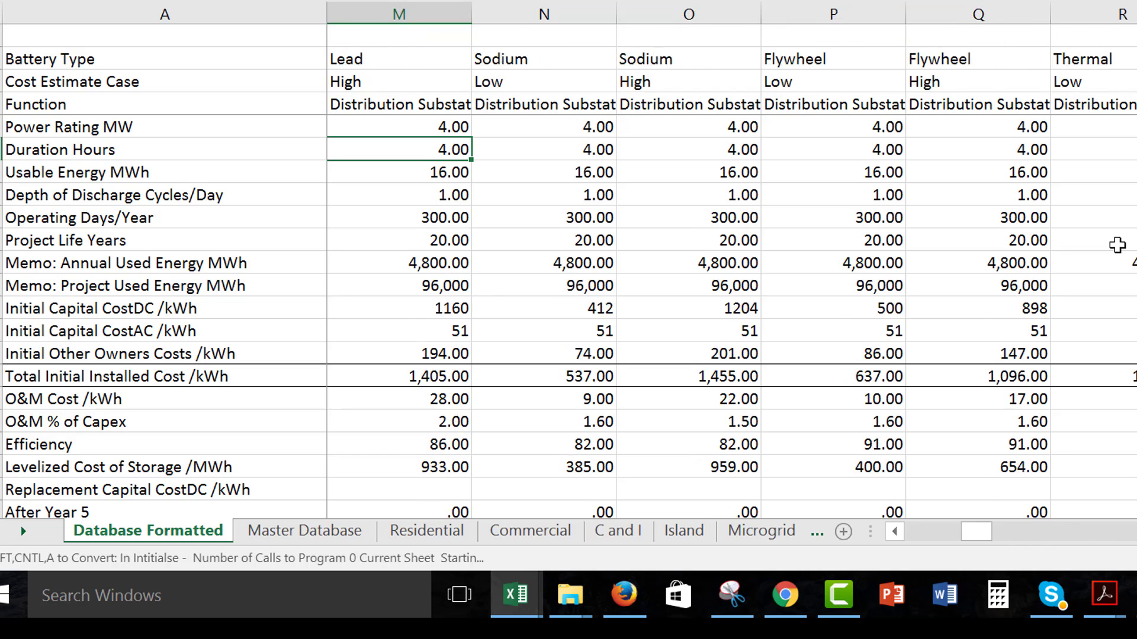
{"action": "key", "text": "Left"}
{"action": "key", "text": "Left"}
{"action": "key", "text": "Left"}
{"action": "key", "text": "Left"}
{"action": "key", "text": "Left"}
{"action": "key", "text": "Left"}
{"action": "key", "text": "Left"}
{"action": "key", "text": "Left"}
{"action": "key", "text": "Left"}
{"action": "key", "text": "Left"}
{"action": "key", "text": "Left"}
{"action": "key", "text": "Left"}
Correct the "Initial Capital CostDC /kWh" row label to "Initial Capital Cost - DC /kWh"
{"action": "key", "text": "Down"}
{"action": "key", "text": "Down"}
{"action": "key", "text": "Down"}
{"action": "key", "text": "Down"}
{"action": "key", "text": "Down"}
{"action": "key", "text": "Down"}
{"action": "key", "text": "Down"}
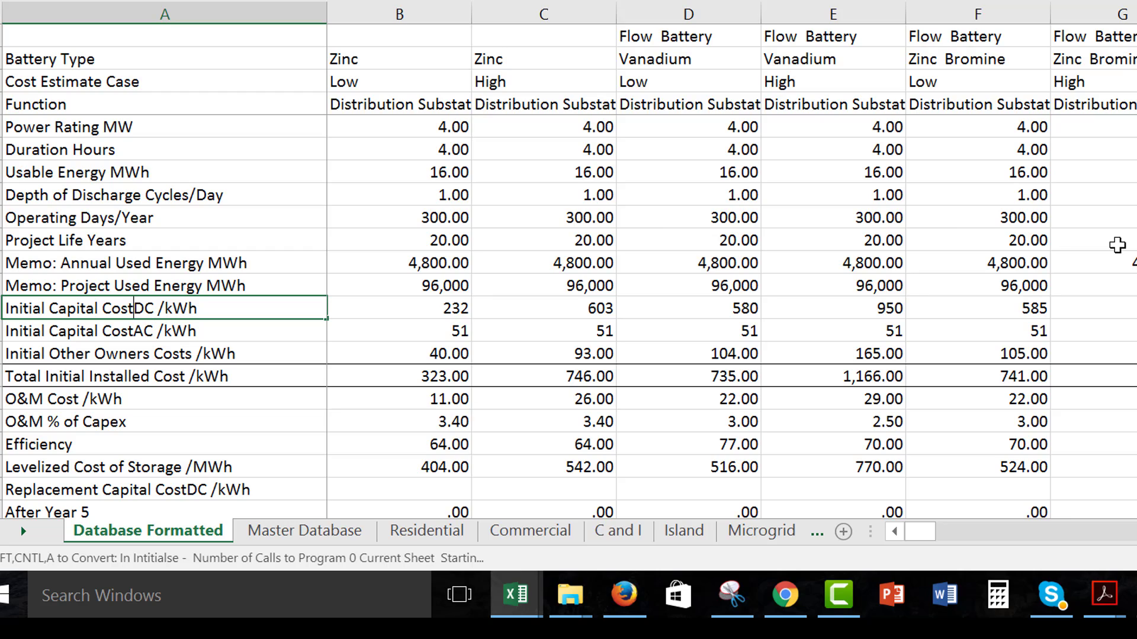
{"action": "type", "text": "-"}
{"action": "key", "text": "Return"}
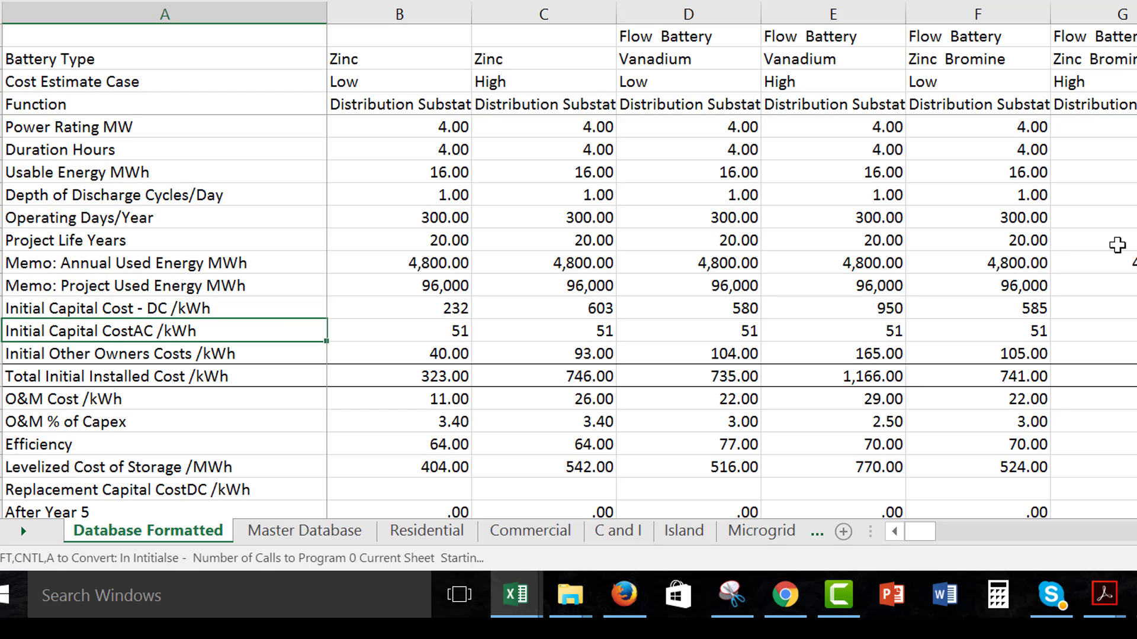
Correct the "Initial Capital CostAC /kWh" row label to "Initial Capital Cost - AC /kWh"
{"action": "type", "text": "-"}
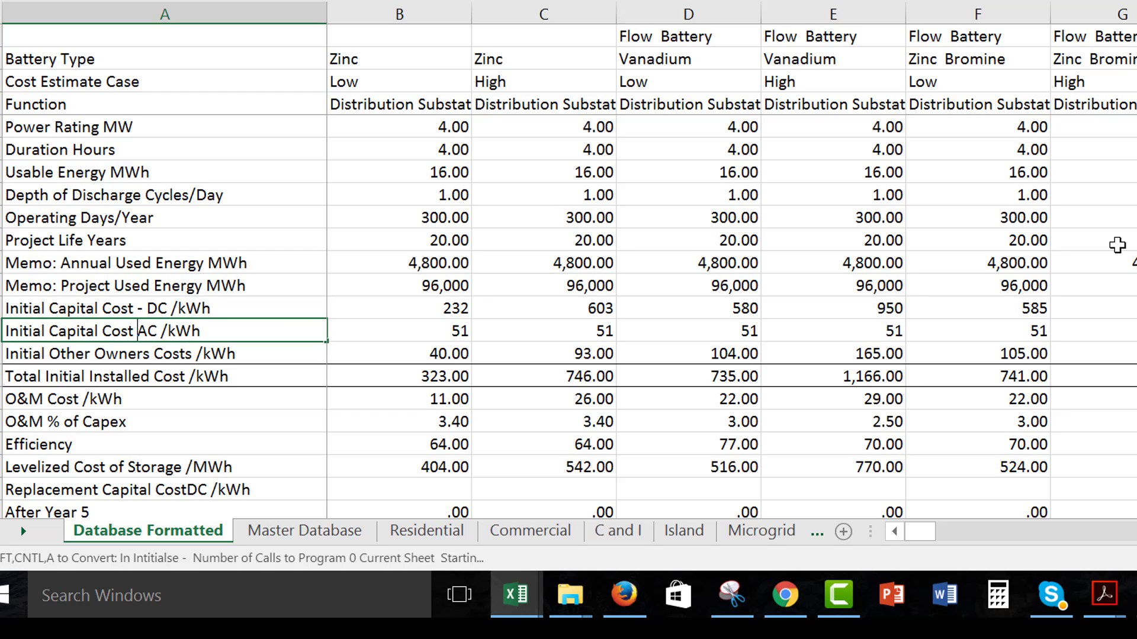
{"action": "key", "text": "Return"}
{"action": "key", "text": "Up"}
{"action": "key", "text": "Up"}
{"action": "key", "text": "Up"}
{"action": "key", "text": "Up"}
{"action": "key", "text": "Up"}
{"action": "key", "text": "Up"}
{"action": "key", "text": "Up"}
{"action": "key", "text": "Up"}
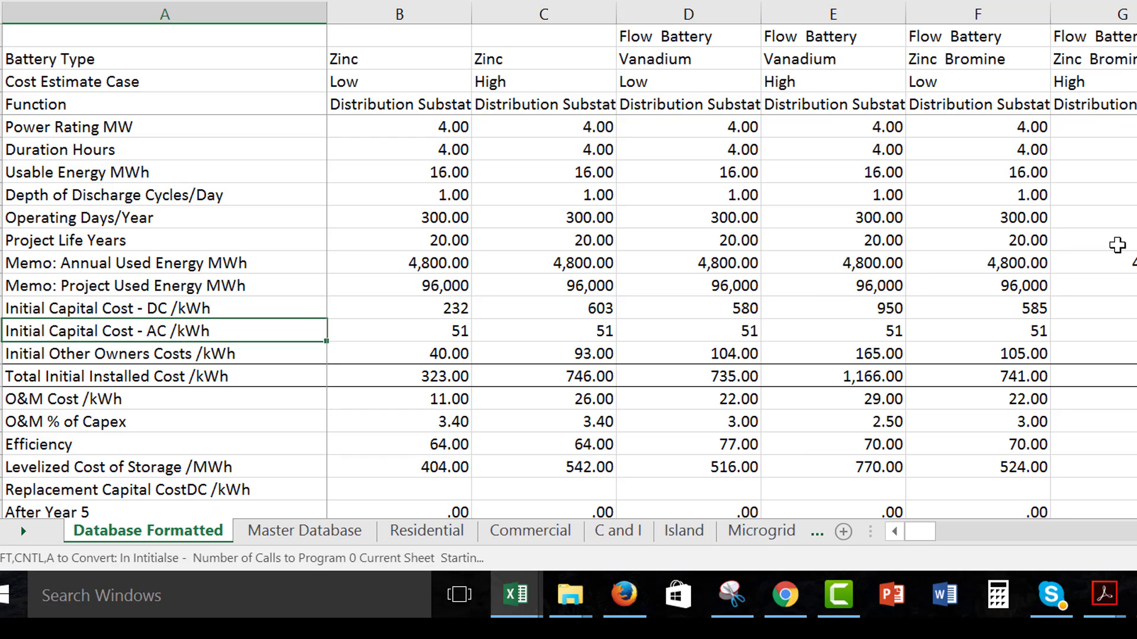
Examine the Database Formatted rows from Usable Energy MWh through Memo: Project Used Energy MWh
{"action": "key", "text": "Right"}
{"action": "key", "text": "Right"}
{"action": "key", "text": "Right"}
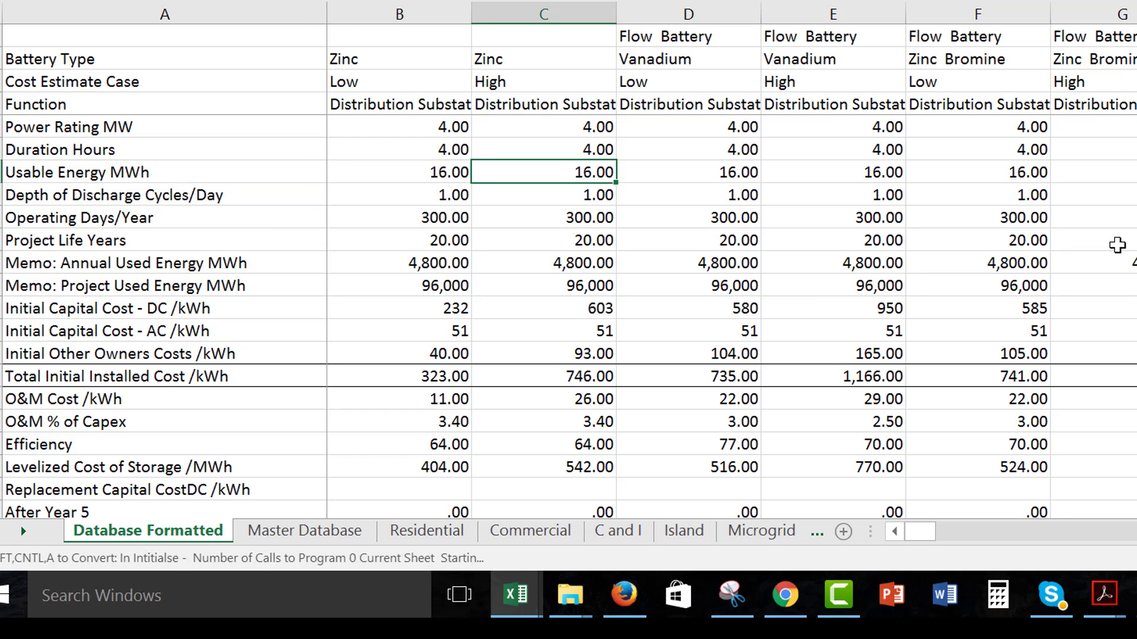
{"action": "key", "text": "Left"}
{"action": "key", "text": "Left"}
{"action": "key", "text": "Left"}
{"action": "key", "text": "Right"}
{"action": "key", "text": "Up"}
{"action": "key", "text": "Down"}
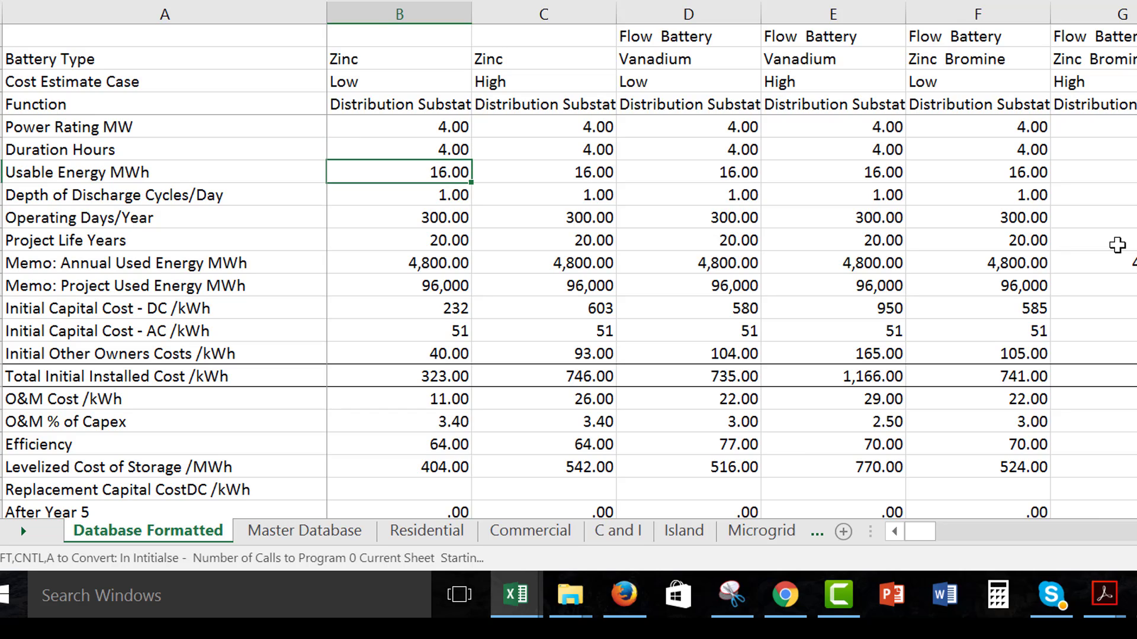
{"action": "key", "text": "Down"}
{"action": "key", "text": "Down"}
{"action": "key", "text": "Left"}
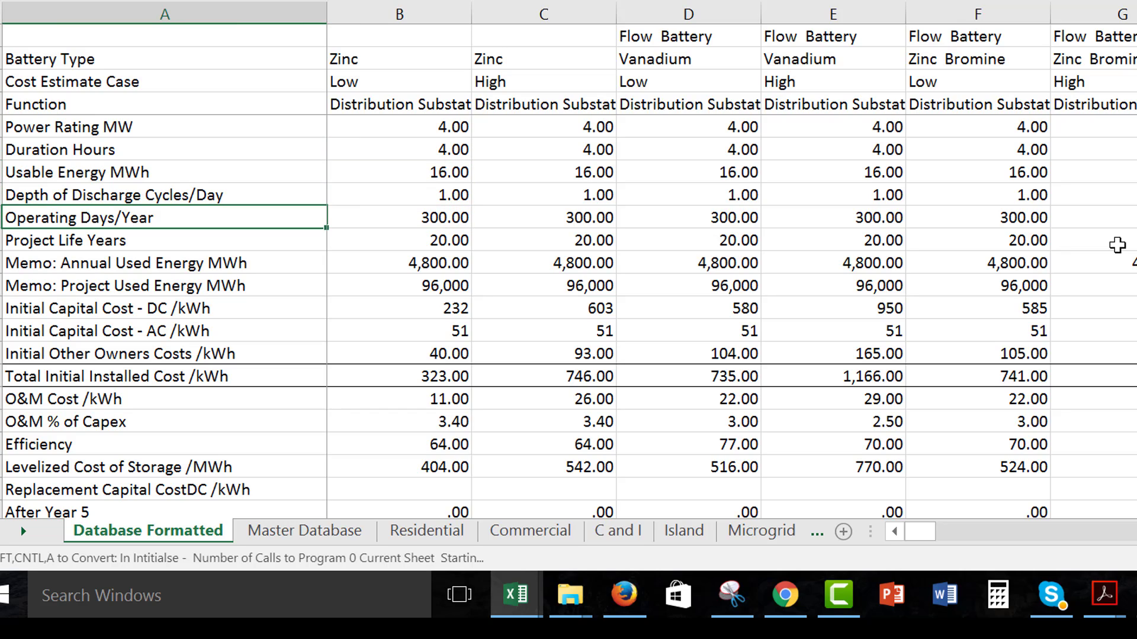
{"action": "key", "text": "Up"}
{"action": "key", "text": "Down"}
{"action": "key", "text": "Down"}
{"action": "key", "text": "Down"}
{"action": "key", "text": "Up"}
{"action": "key", "text": "Up"}
{"action": "key", "text": "Down"}
{"action": "key", "text": "Down"}
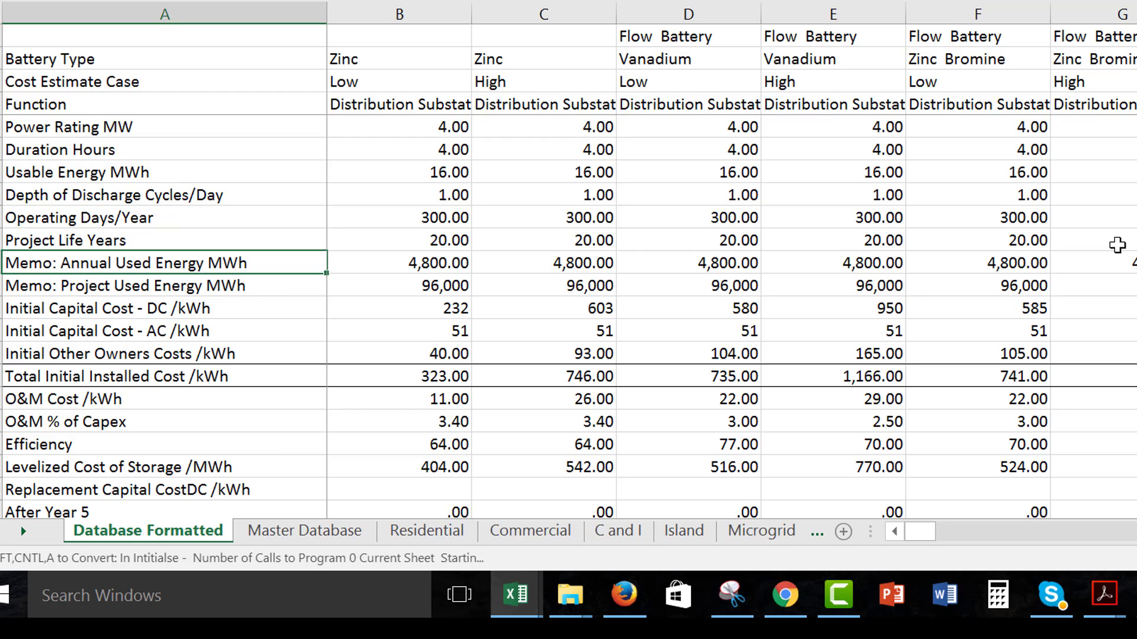
{"action": "key", "text": "Down"}
{"action": "key", "text": "Up"}
{"action": "key", "text": "Up"}
Move the entire Usable Energy MWh row to the first empty row beneath Charging Cost Escalator
{"action": "key", "text": "Down"}
{"action": "key", "text": "Down"}
{"action": "key", "text": "Down"}
{"action": "key", "text": "Down"}
{"action": "key", "text": "Down"}
{"action": "key", "text": "Down"}
{"action": "key", "text": "Down"}
{"action": "key", "text": "Down"}
{"action": "key", "text": "Down"}
{"action": "key", "text": "Down"}
{"action": "key", "text": "Down"}
{"action": "key", "text": "Down"}
{"action": "key", "text": "Down"}
{"action": "key", "text": "Down"}
{"action": "key", "text": "Down"}
{"action": "key", "text": "Down"}
{"action": "key", "text": "Down"}
{"action": "key", "text": "Down"}
{"action": "key", "text": "Down"}
{"action": "key", "text": "Down"}
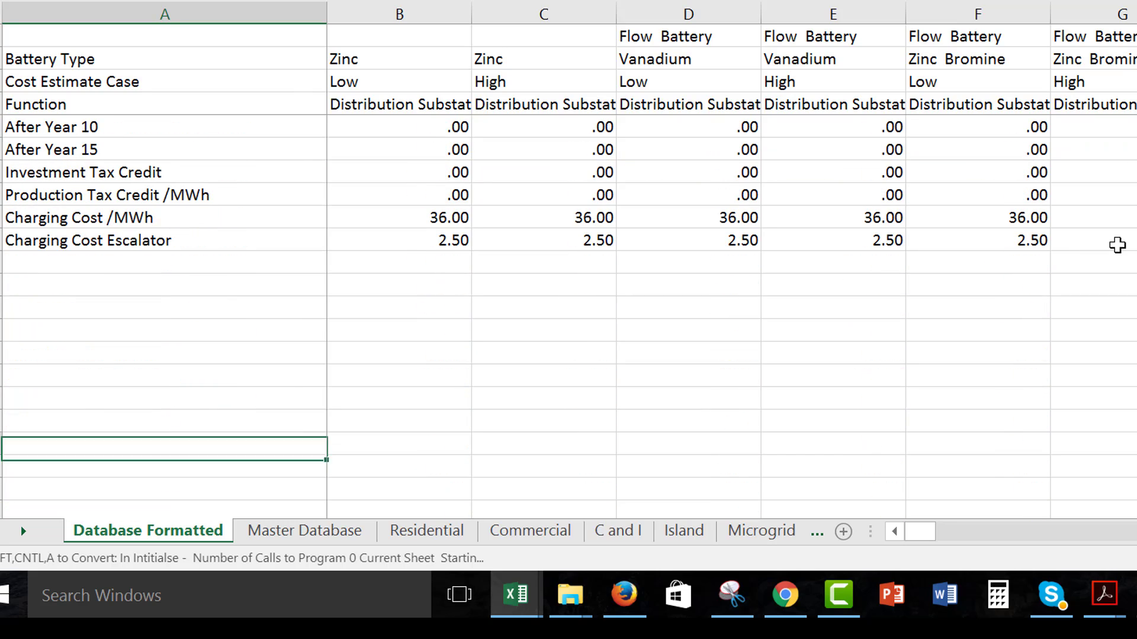
{"action": "key", "text": "Up"}
{"action": "key", "text": "Up"}
{"action": "key", "text": "Up"}
{"action": "key", "text": "Up"}
{"action": "key", "text": "Up"}
{"action": "key", "text": "Up"}
{"action": "key", "text": "Up"}
{"action": "key", "text": "Up"}
{"action": "key", "text": "Up"}
{"action": "key", "text": "Down"}
{"action": "key", "text": "ctrl+v"}
{"action": "key", "text": "Up"}
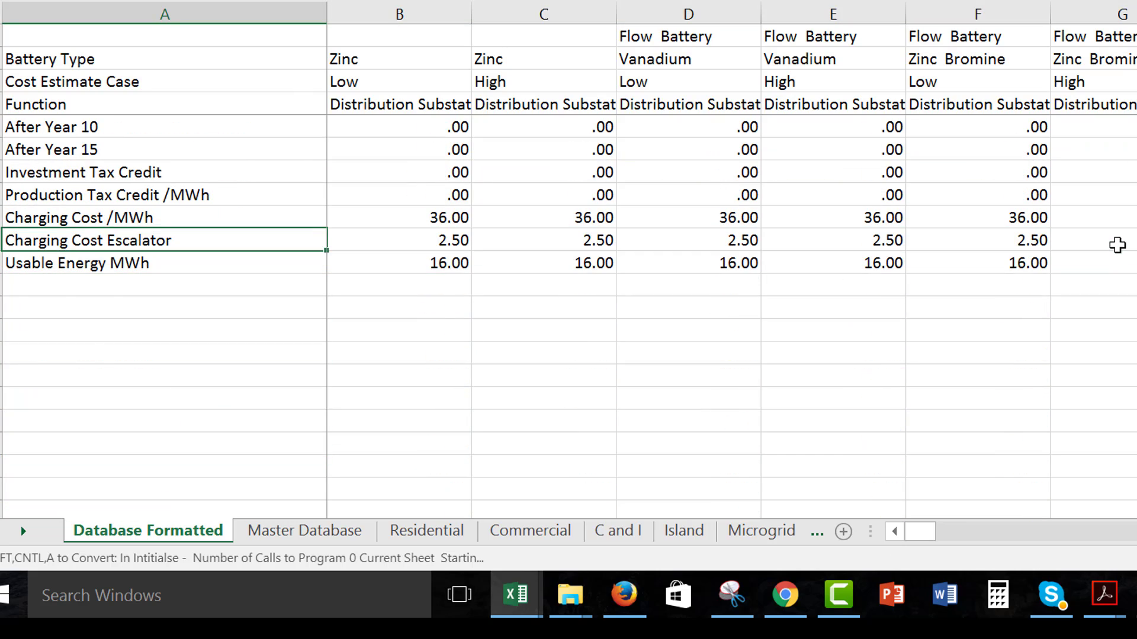
Delete the blank row between Duration Hours and Depth of Discharge Cycles/Day
{"action": "key", "text": "Up"}
{"action": "key", "text": "Up"}
{"action": "key", "text": "Up"}
{"action": "key", "text": "Up"}
{"action": "key", "text": "Up"}
{"action": "key", "text": "Up"}
{"action": "key", "text": "Up"}
{"action": "key", "text": "Up"}
{"action": "key", "text": "Up"}
{"action": "key", "text": "Up"}
{"action": "key", "text": "Up"}
{"action": "key", "text": "Up"}
{"action": "key", "text": "Up"}
{"action": "key", "text": "Up"}
{"action": "key", "text": "Up"}
{"action": "key", "text": "Up"}
{"action": "key", "text": "Up"}
{"action": "key", "text": "Up"}
{"action": "key", "text": "Up"}
{"action": "key", "text": "Up"}
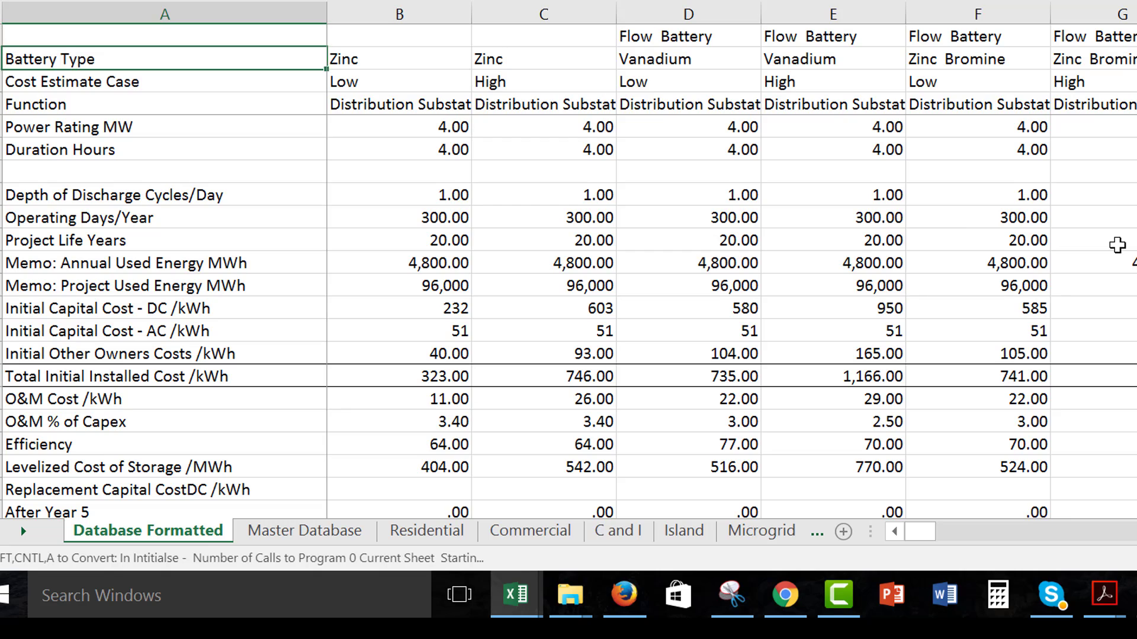
{"action": "key", "text": "Down"}
{"action": "key", "text": "Down"}
{"action": "key", "text": "Down"}
{"action": "key", "text": "Down"}
{"action": "key", "text": "Down"}
{"action": "key", "text": "shift+space"}
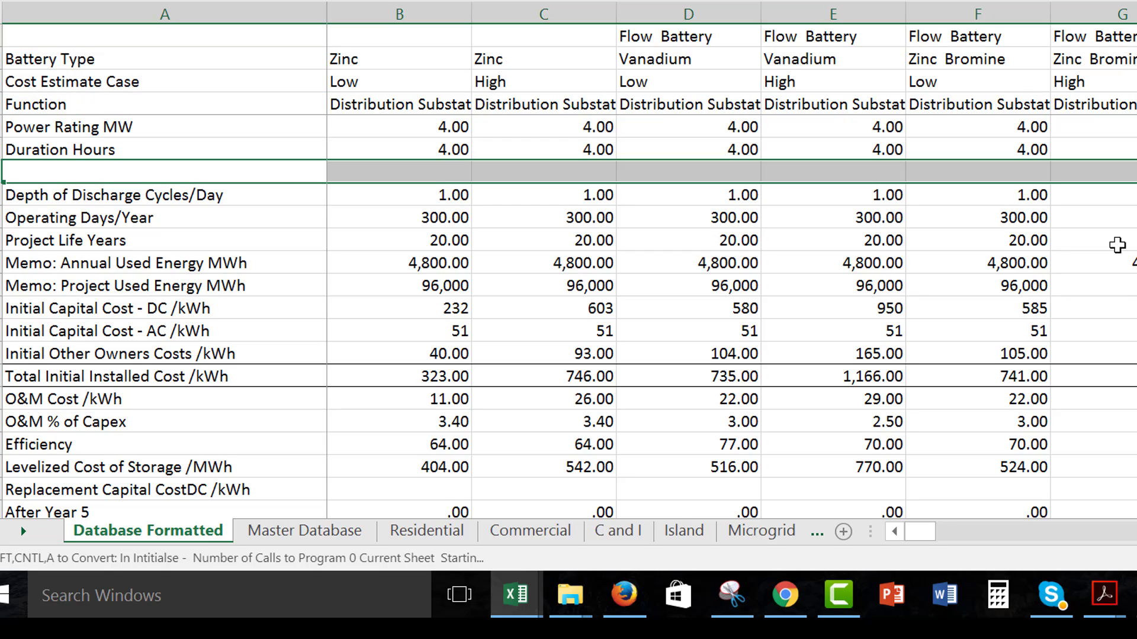
{"action": "key", "text": "ctrl+minus"}
{"action": "key", "text": "Down"}
{"action": "key", "text": "Up"}
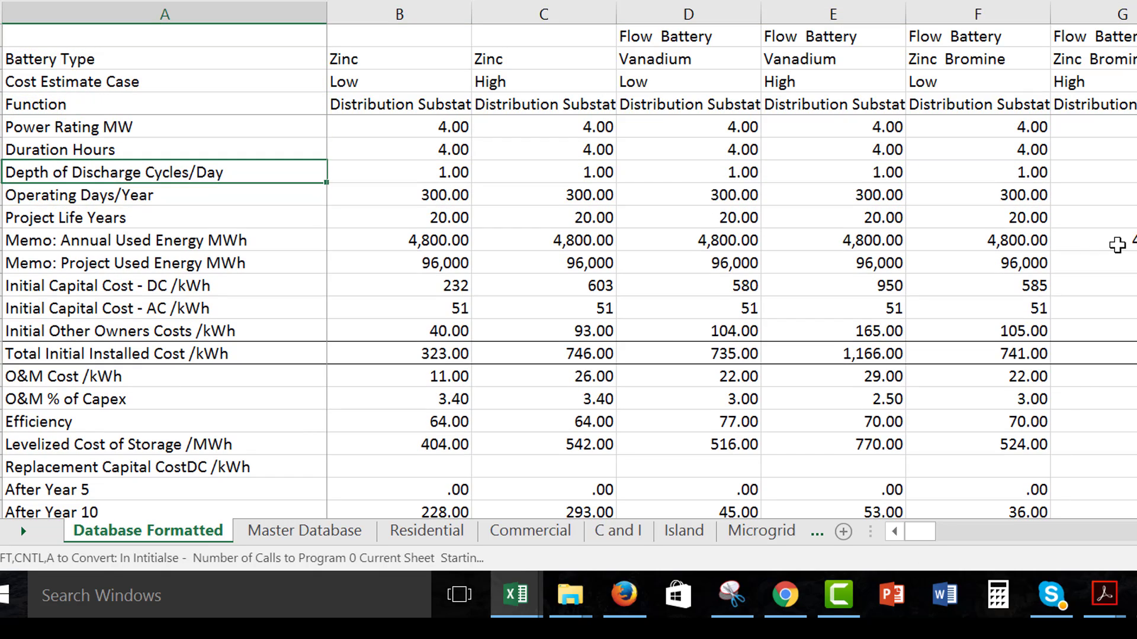
Move the entire Operating Days/Year row to the empty row directly beneath the relocated Usable Energy MWh row
{"action": "key", "text": "Down"}
{"action": "key", "text": "shift+space"}
{"action": "key", "text": "ctrl+x"}
{"action": "key", "text": "Down"}
{"action": "key", "text": "Down"}
{"action": "key", "text": "Down"}
{"action": "key", "text": "Down"}
{"action": "key", "text": "Down"}
{"action": "key", "text": "Down"}
{"action": "key", "text": "Down"}
{"action": "key", "text": "Down"}
{"action": "key", "text": "Down"}
{"action": "key", "text": "Down"}
{"action": "key", "text": "Down"}
{"action": "key", "text": "Down"}
{"action": "key", "text": "Down"}
{"action": "key", "text": "Down"}
{"action": "key", "text": "Down"}
{"action": "key", "text": "Down"}
{"action": "key", "text": "Down"}
{"action": "key", "text": "Down"}
{"action": "key", "text": "Down"}
{"action": "key", "text": "Down"}
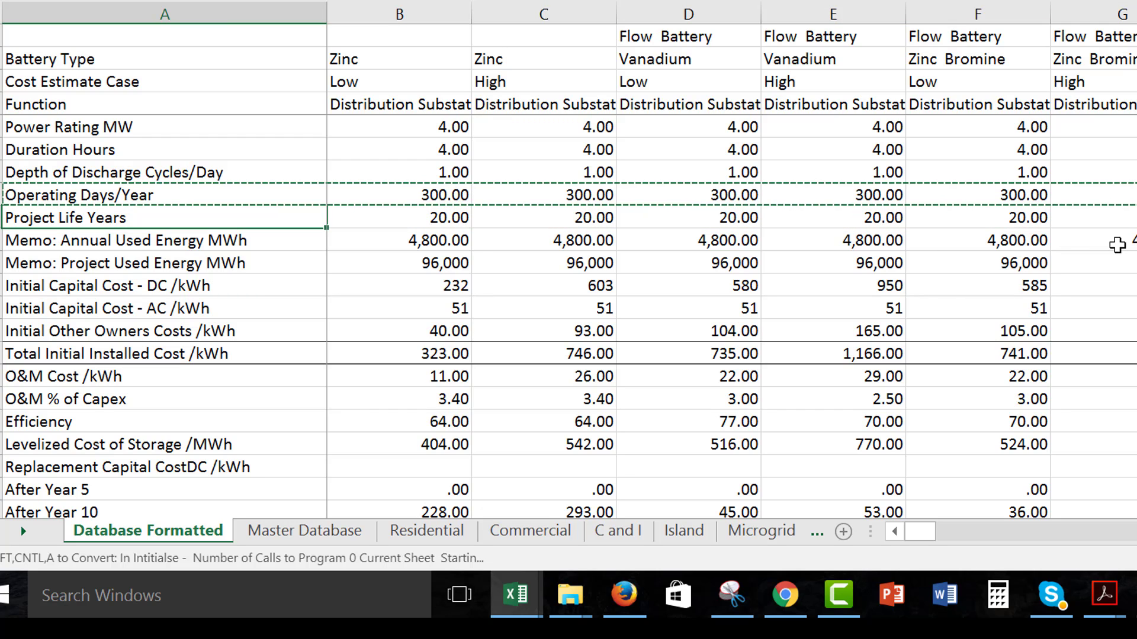
{"action": "key", "text": "Up"}
{"action": "key", "text": "Up"}
{"action": "key", "text": "Up"}
{"action": "key", "text": "Up"}
{"action": "key", "text": "Up"}
{"action": "key", "text": "Up"}
{"action": "key", "text": "Up"}
{"action": "key", "text": "Up"}
{"action": "key", "text": "Up"}
{"action": "key", "text": "Up"}
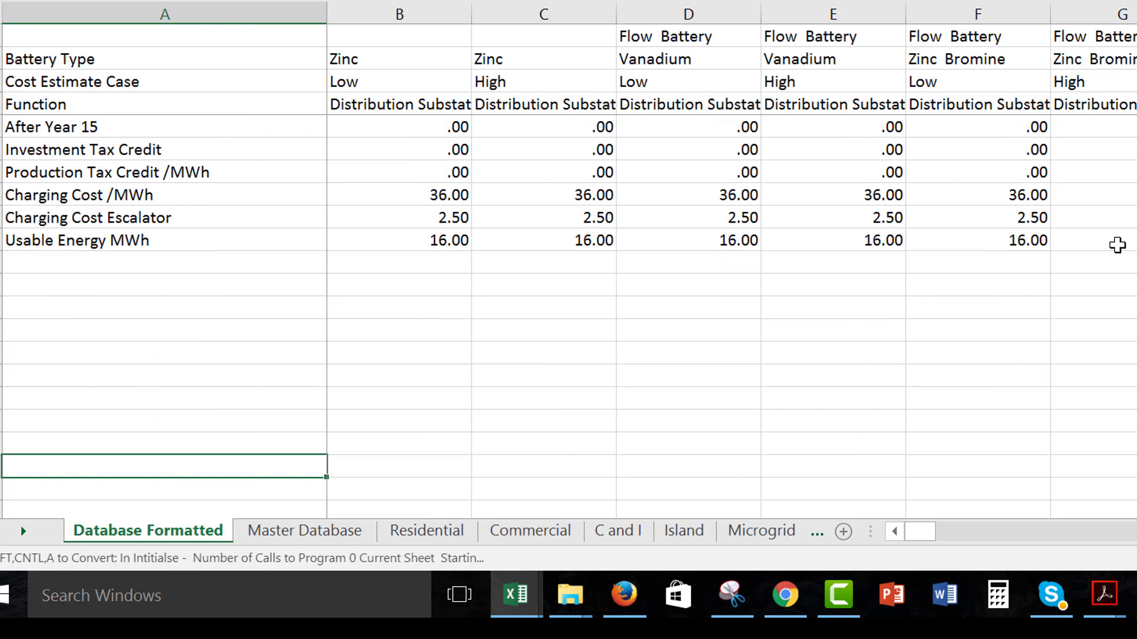
{"action": "key", "text": "shift+space"}
{"action": "key", "text": "ctrl+plus"}
Delete the blank row between Depth of Discharge Cycles/Day and Project Life Years
{"action": "key", "text": "Up"}
{"action": "key", "text": "Up"}
{"action": "key", "text": "Up"}
{"action": "key", "text": "Up"}
{"action": "key", "text": "Up"}
{"action": "key", "text": "Up"}
{"action": "key", "text": "Up"}
{"action": "key", "text": "Up"}
{"action": "key", "text": "Up"}
{"action": "key", "text": "Up"}
{"action": "key", "text": "Up"}
{"action": "key", "text": "Up"}
{"action": "key", "text": "Up"}
{"action": "key", "text": "Up"}
{"action": "key", "text": "Up"}
{"action": "key", "text": "Up"}
{"action": "key", "text": "Up"}
{"action": "key", "text": "Up"}
{"action": "key", "text": "Up"}
{"action": "key", "text": "Up"}
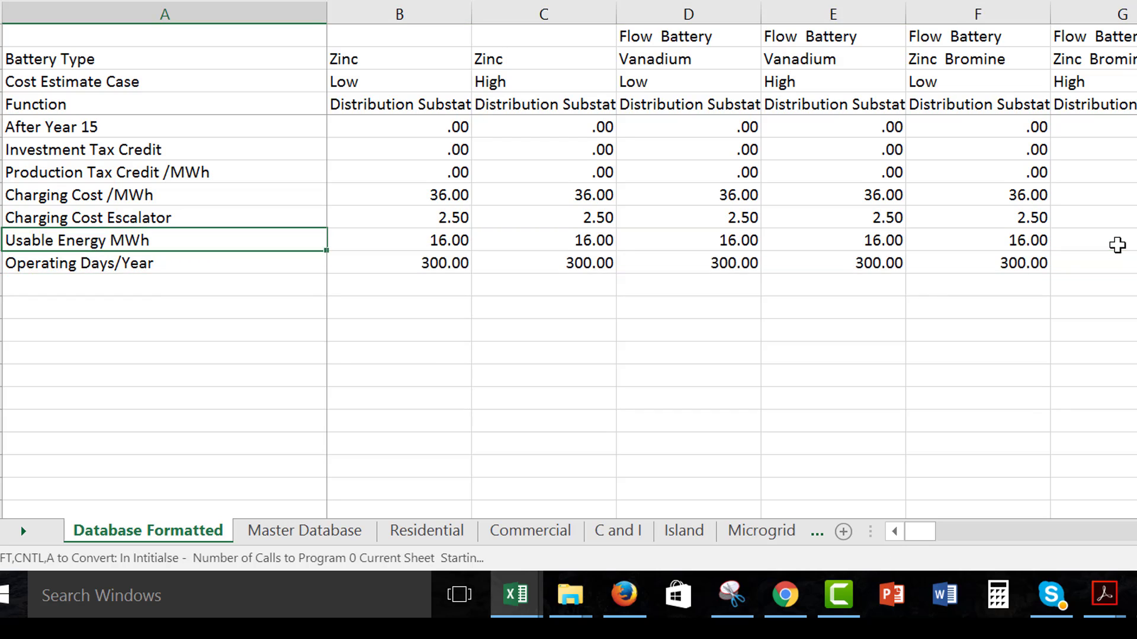
{"action": "key", "text": "Down"}
{"action": "key", "text": "Down"}
{"action": "key", "text": "Down"}
{"action": "key", "text": "Down"}
{"action": "key", "text": "Down"}
{"action": "key", "text": "Down"}
{"action": "key", "text": "Down"}
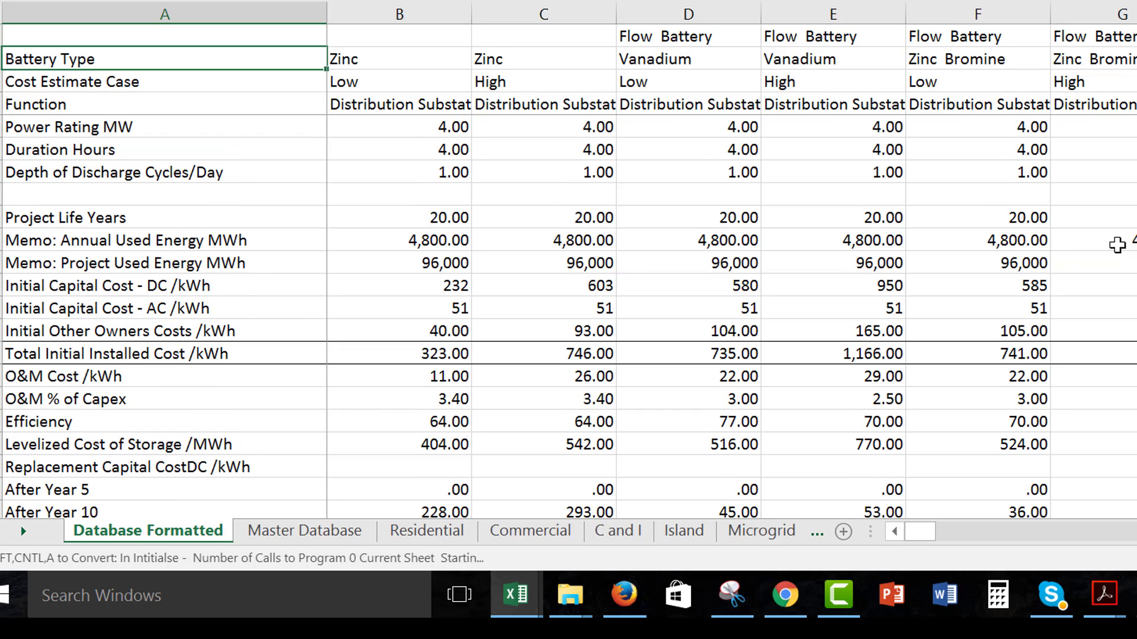
{"action": "key", "text": "shift+space"}
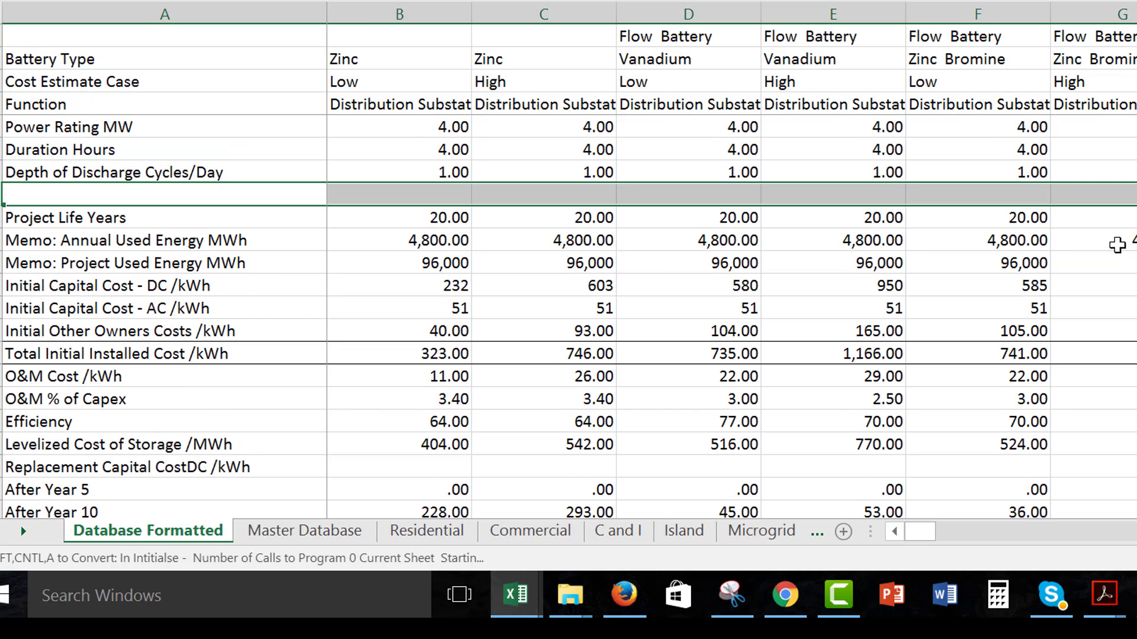
{"action": "key", "text": "ctrl+minus"}
Review the rows at the start of the table down to Memo: Annual Used Energy MWh
{"action": "key", "text": "Up"}
{"action": "key", "text": "Up"}
{"action": "key", "text": "Up"}
{"action": "key", "text": "Down"}
{"action": "key", "text": "Down"}
{"action": "key", "text": "Down"}
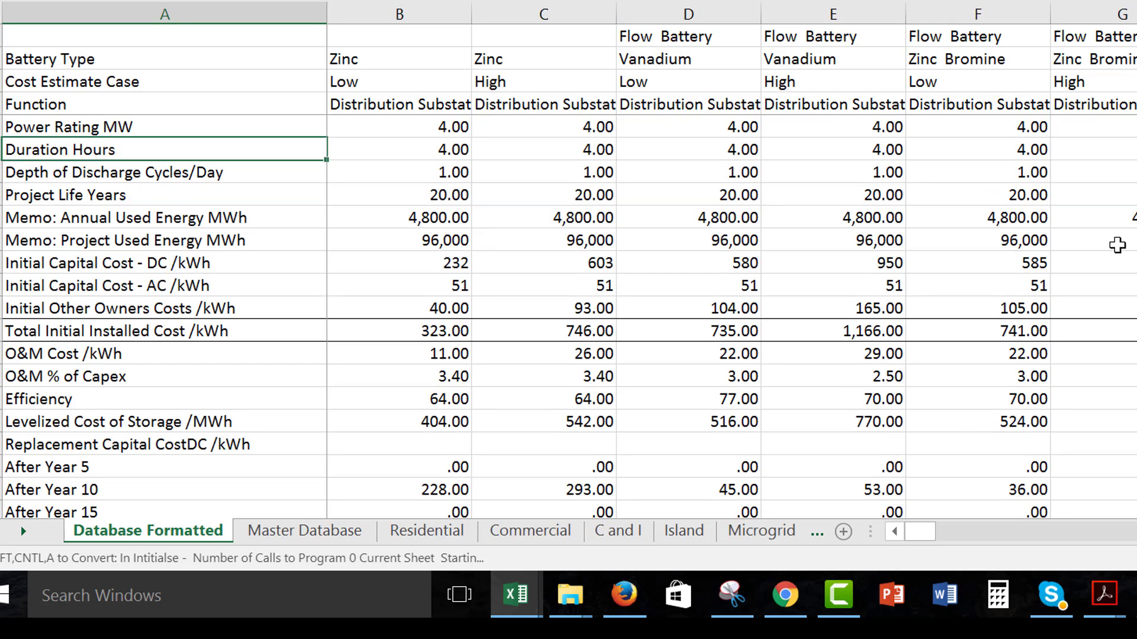
{"action": "key", "text": "Down"}
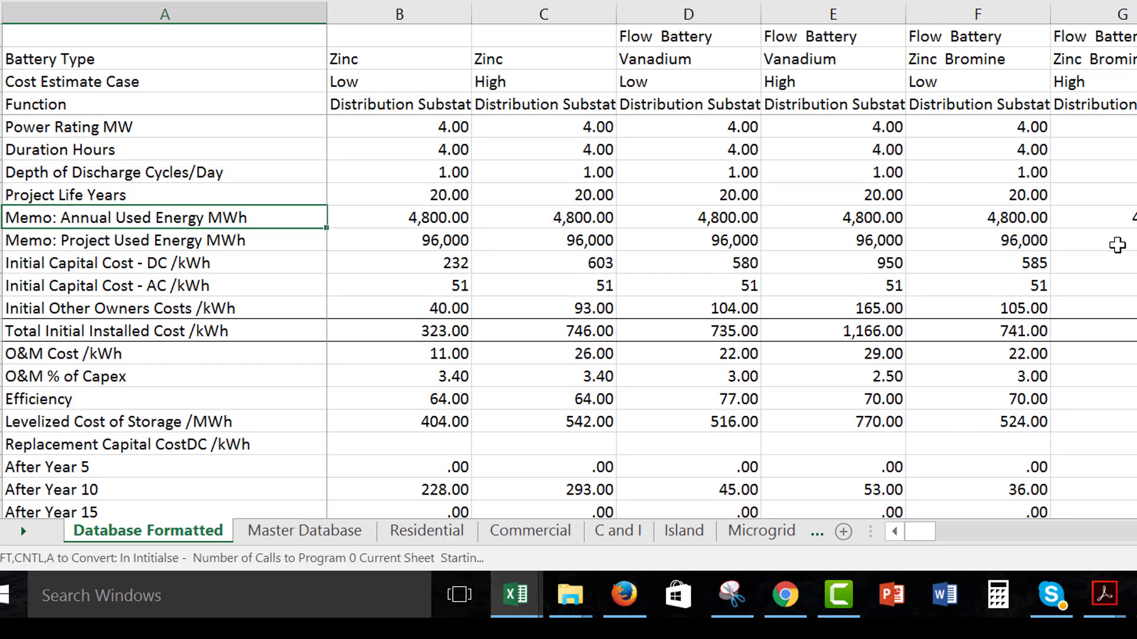
Select the whole storage table from its first cell through the Operating Days/Year row and the last Transmission column
{"action": "key", "text": "Down"}
{"action": "key", "text": "Down"}
{"action": "key", "text": "Up"}
{"action": "key", "text": "Up"}
{"action": "key", "text": "ctrl+Up"}
{"action": "key", "text": "ctrl+Up"}
{"action": "key", "text": "ctrl+shift+Down"}
{"action": "key", "text": "ctrl+shift+Down"}
{"action": "key", "text": "ctrl+shift+Right"}
{"action": "key", "text": "ctrl+shift+Right"}
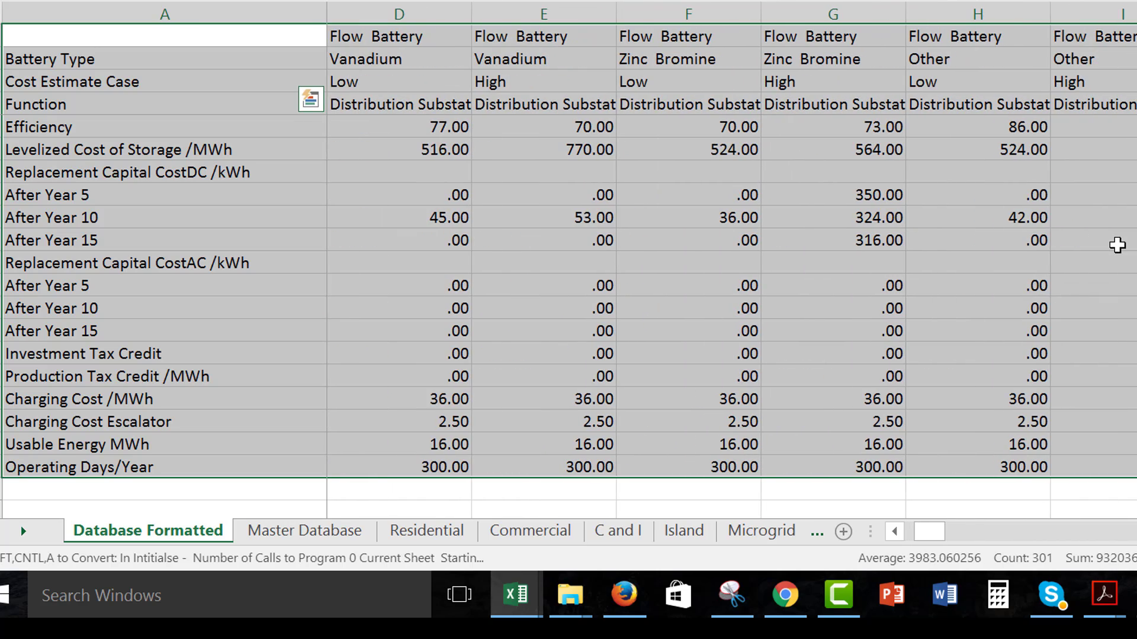
{"action": "key", "text": "shift+Right"}
{"action": "key", "text": "shift+Right"}
{"action": "key", "text": "shift+Right"}
{"action": "key", "text": "shift+Right"}
{"action": "key", "text": "shift+Right"}
{"action": "key", "text": "shift+Right"}
{"action": "key", "text": "shift+Right"}
{"action": "key", "text": "shift+Right"}
{"action": "key", "text": "shift+Right"}
{"action": "key", "text": "shift+Right"}
{"action": "key", "text": "shift+Right"}
{"action": "key", "text": "shift+Right"}
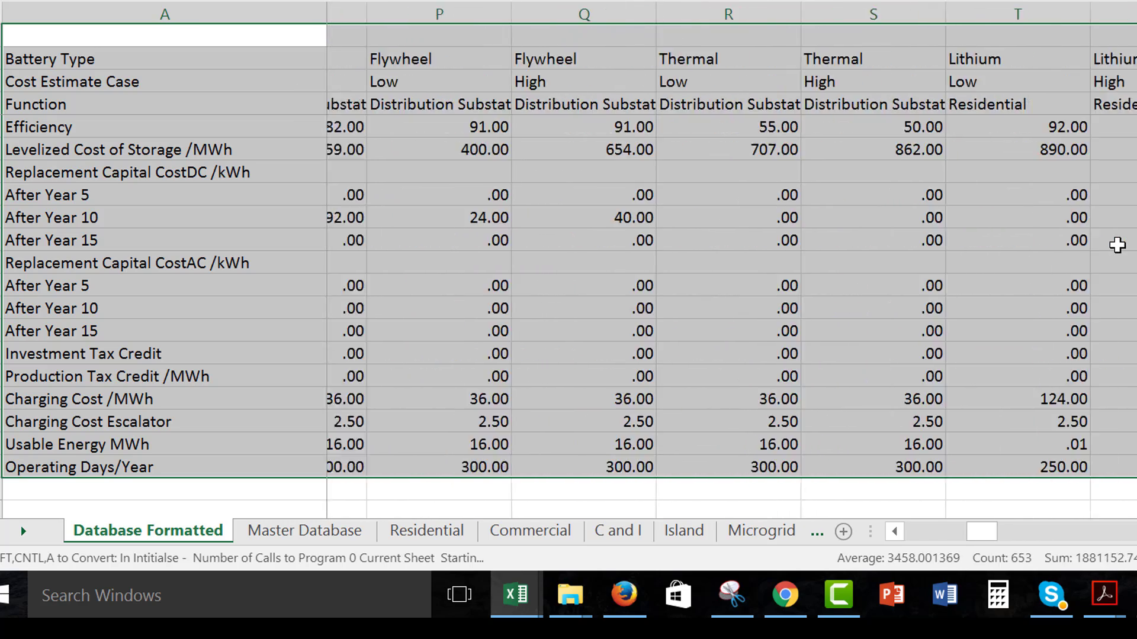
{"action": "key", "text": "shift+Right"}
{"action": "key", "text": "shift+Right"}
{"action": "key", "text": "shift+Right"}
{"action": "key", "text": "shift+Right"}
{"action": "key", "text": "shift+Right"}
{"action": "key", "text": "shift+Right"}
{"action": "key", "text": "shift+Right"}
{"action": "key", "text": "shift+Right"}
{"action": "key", "text": "shift+Right"}
{"action": "key", "text": "shift+Right"}
{"action": "key", "text": "shift+Right"}
{"action": "key", "text": "shift+Right"}
{"action": "key", "text": "shift+Right"}
{"action": "key", "text": "shift+Right"}
{"action": "key", "text": "shift+Right"}
{"action": "key", "text": "shift+Right"}
{"action": "key", "text": "shift+Right"}
{"action": "key", "text": "shift+Right"}
{"action": "key", "text": "shift+Right"}
{"action": "key", "text": "shift+Right"}
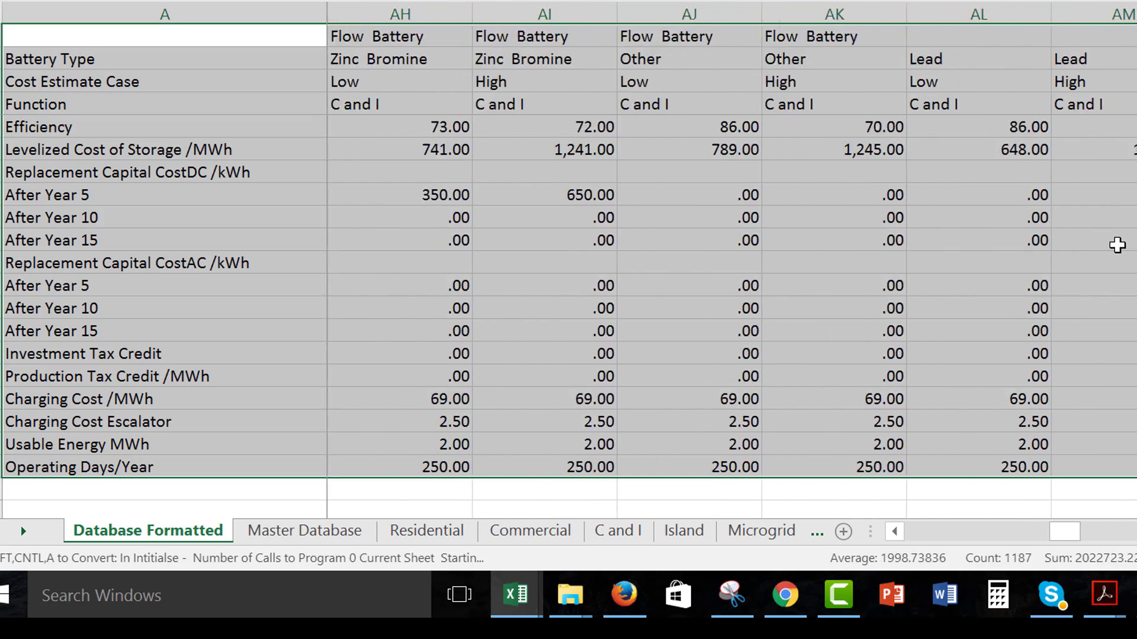
{"action": "key", "text": "shift+Right"}
{"action": "key", "text": "shift+Right"}
{"action": "key", "text": "shift+Right"}
{"action": "key", "text": "shift+Right"}
{"action": "key", "text": "shift+Right"}
{"action": "key", "text": "shift+Right"}
{"action": "key", "text": "shift+Right"}
{"action": "key", "text": "shift+Right"}
{"action": "key", "text": "shift+Right"}
{"action": "key", "text": "shift+Right"}
{"action": "key", "text": "shift+Right"}
{"action": "key", "text": "shift+Right"}
{"action": "key", "text": "shift+Right"}
{"action": "key", "text": "shift+Right"}
{"action": "key", "text": "shift+Right"}
{"action": "key", "text": "shift+Right"}
{"action": "key", "text": "shift+Right"}
{"action": "key", "text": "shift+Right"}
{"action": "key", "text": "shift+Right"}
{"action": "key", "text": "shift+Right"}
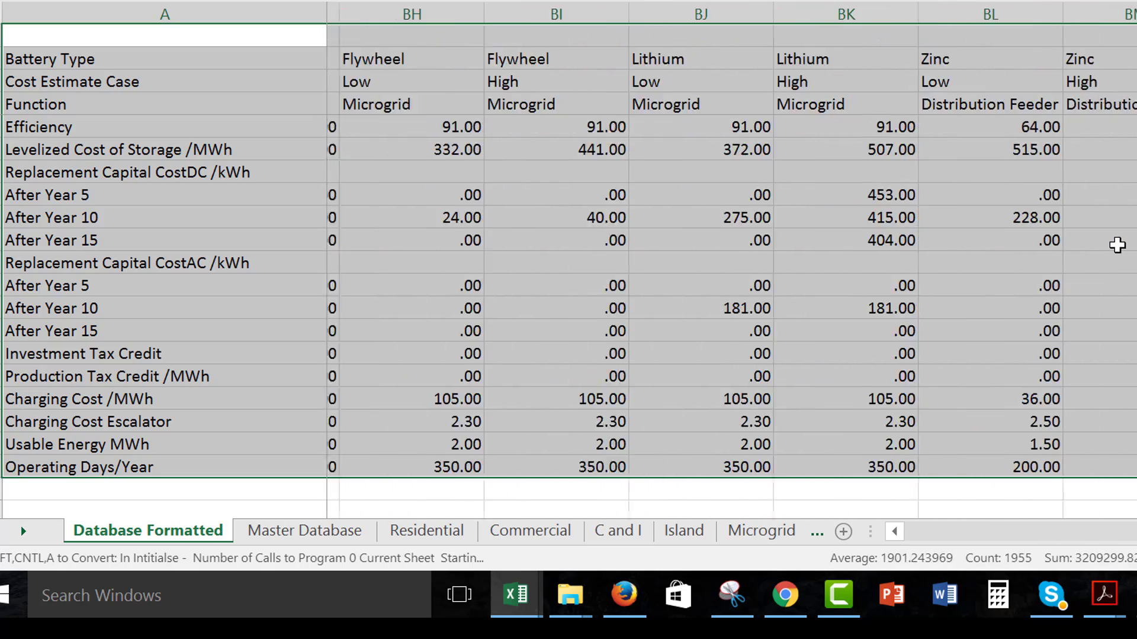
{"action": "key", "text": "shift+Right"}
{"action": "key", "text": "shift+Right"}
{"action": "key", "text": "shift+Right"}
{"action": "key", "text": "shift+Right"}
{"action": "key", "text": "shift+Right"}
{"action": "key", "text": "shift+Right"}
{"action": "key", "text": "shift+Right"}
{"action": "key", "text": "shift+Right"}
{"action": "key", "text": "shift+Right"}
{"action": "key", "text": "shift+Right"}
{"action": "key", "text": "shift+Right"}
{"action": "key", "text": "shift+Right"}
{"action": "key", "text": "shift+Right"}
{"action": "key", "text": "shift+Right"}
{"action": "key", "text": "shift+Right"}
{"action": "key", "text": "shift+Right"}
{"action": "key", "text": "shift+Right"}
{"action": "key", "text": "shift+Right"}
{"action": "key", "text": "shift+Right"}
{"action": "key", "text": "shift+Right"}
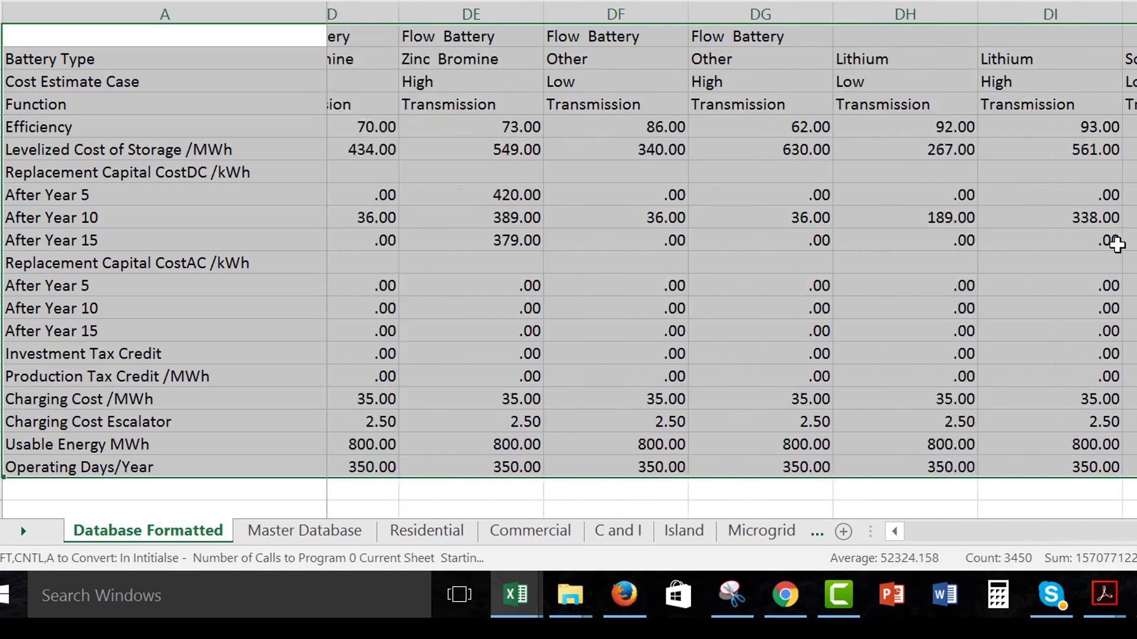
{"action": "key", "text": "shift+Right"}
{"action": "key", "text": "shift+Left"}
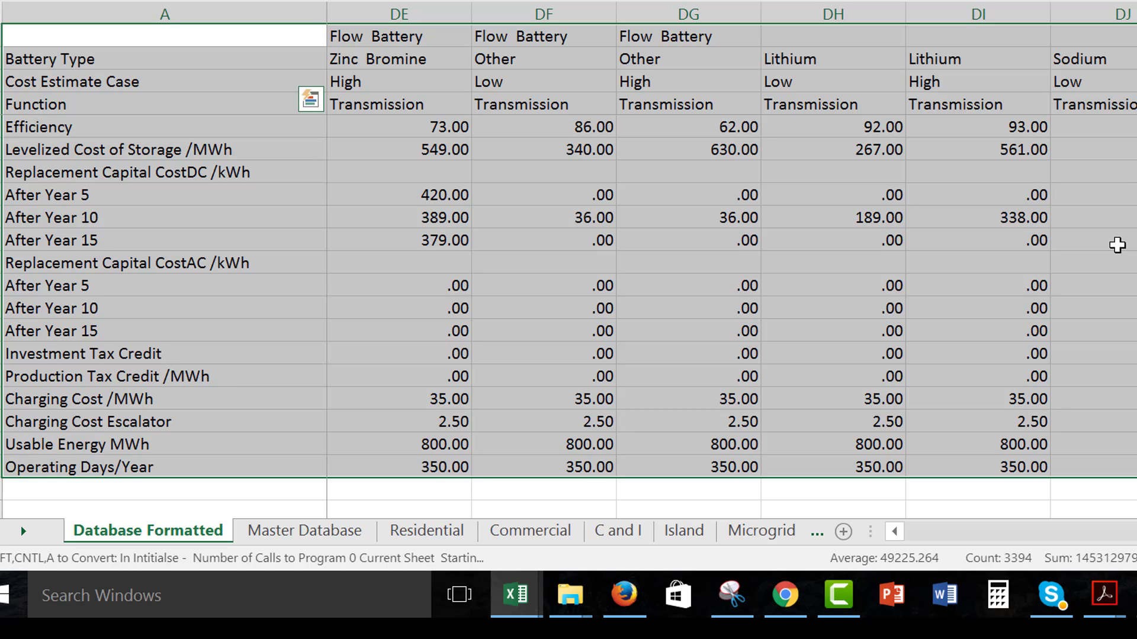
{"action": "key", "text": "shift+Right"}
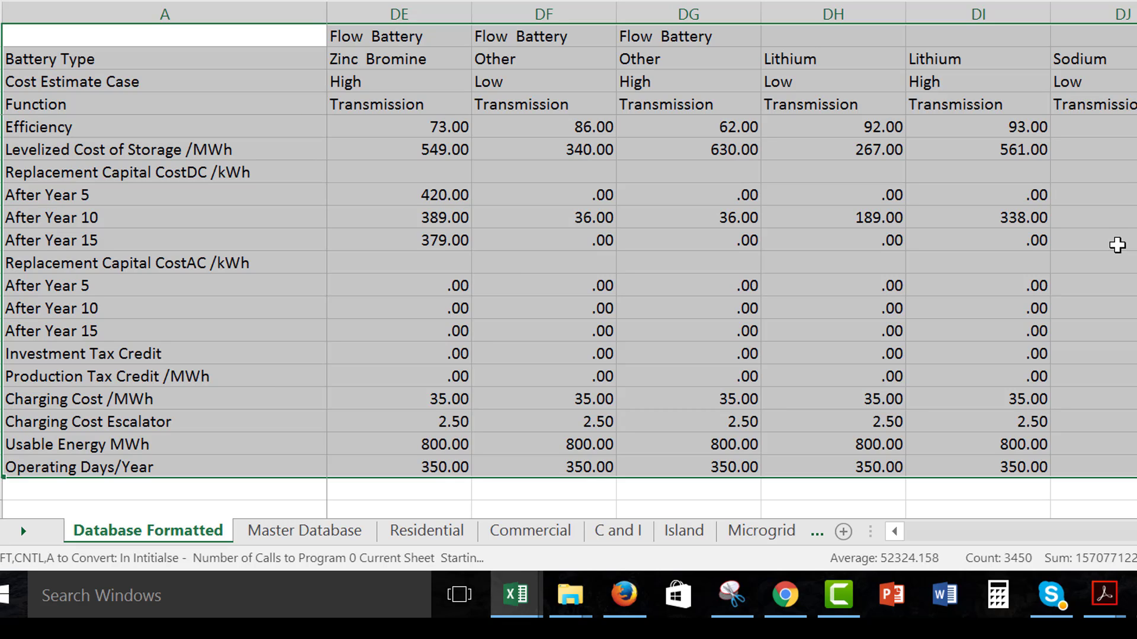
Start a sort of the selected table and set its orientation to left to right
{"action": "key", "text": "alt+d"}
{"action": "key", "text": "s"}
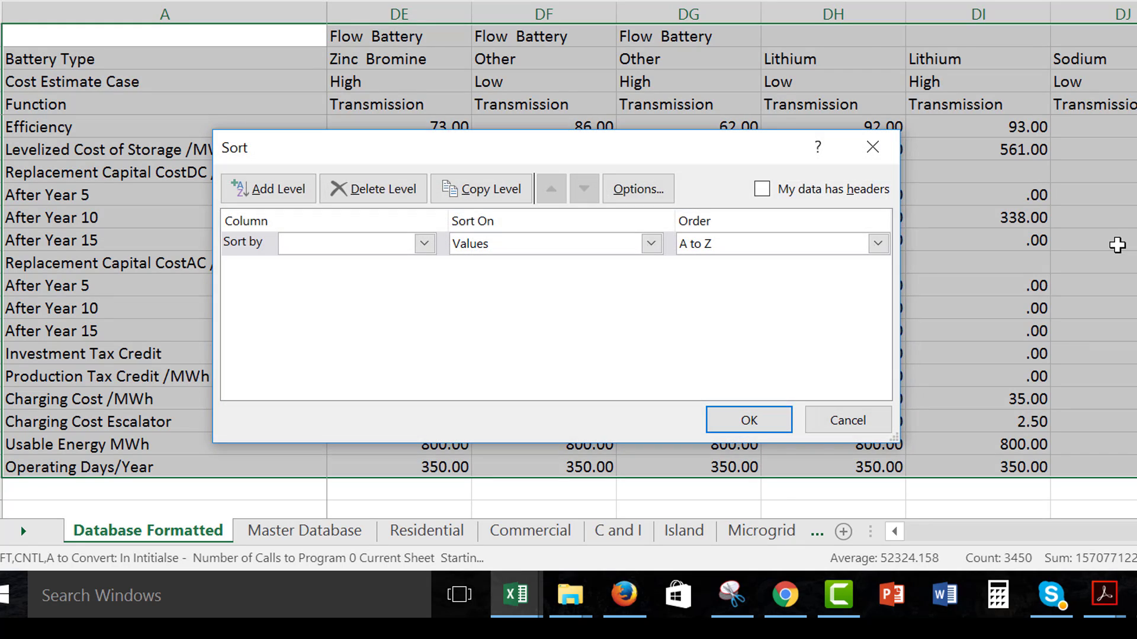
{"action": "left_click", "coordinate": [616, 194]}
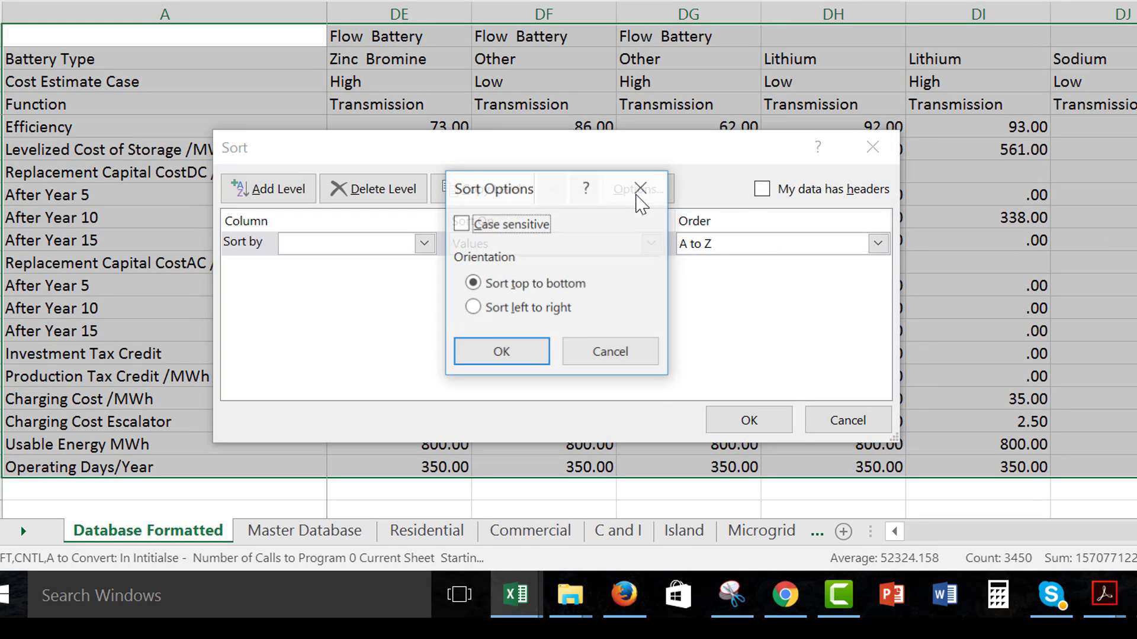
{"action": "left_click", "coordinate": [510, 308]}
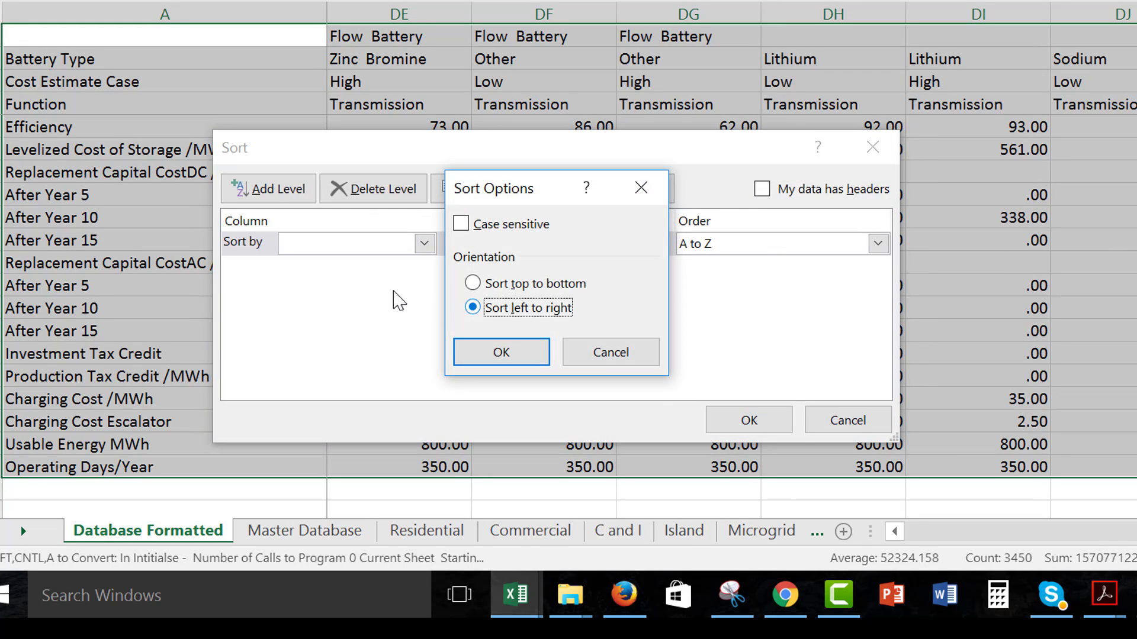
{"action": "left_click", "coordinate": [499, 353]}
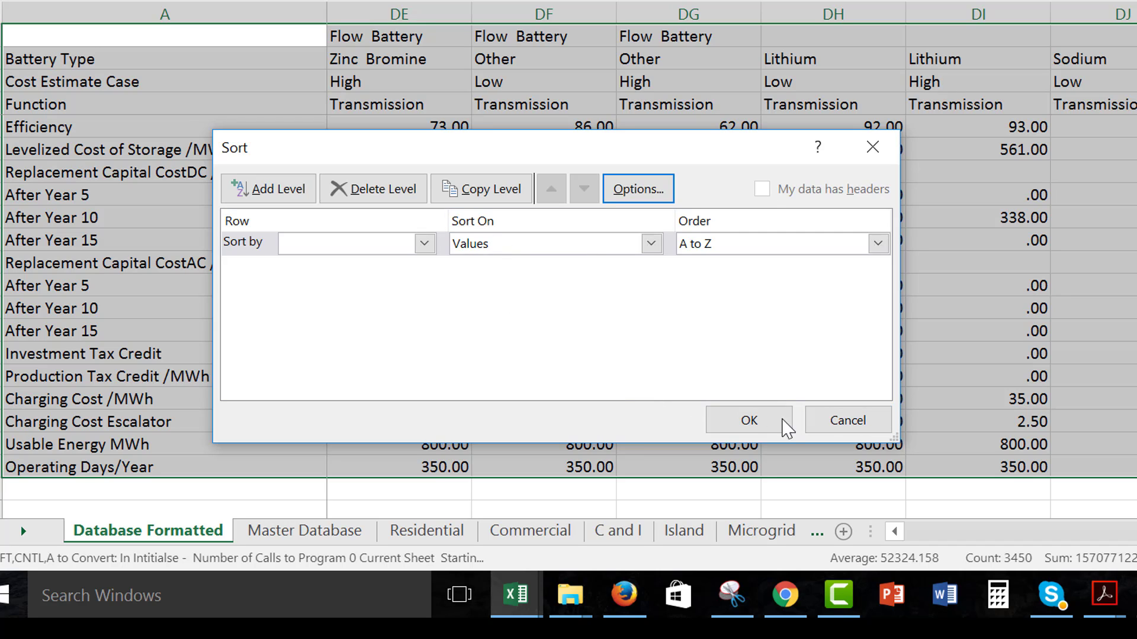
Try to apply the sort without a sort row, and list the rows available as the sort key
{"action": "left_click", "coordinate": [750, 422]}
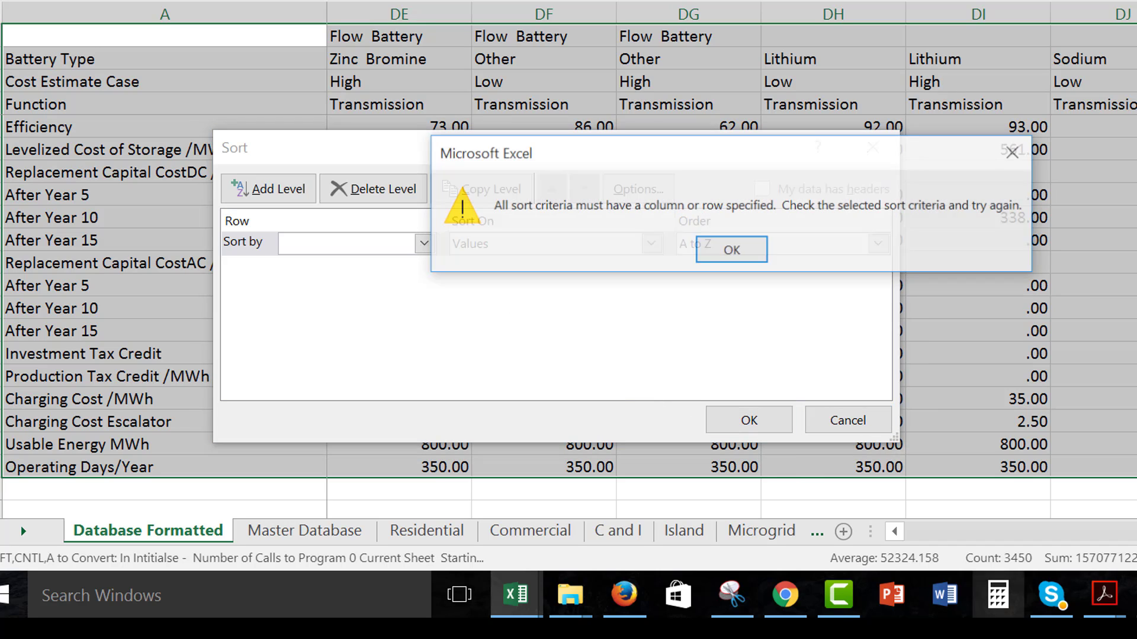
{"action": "left_click", "coordinate": [734, 252]}
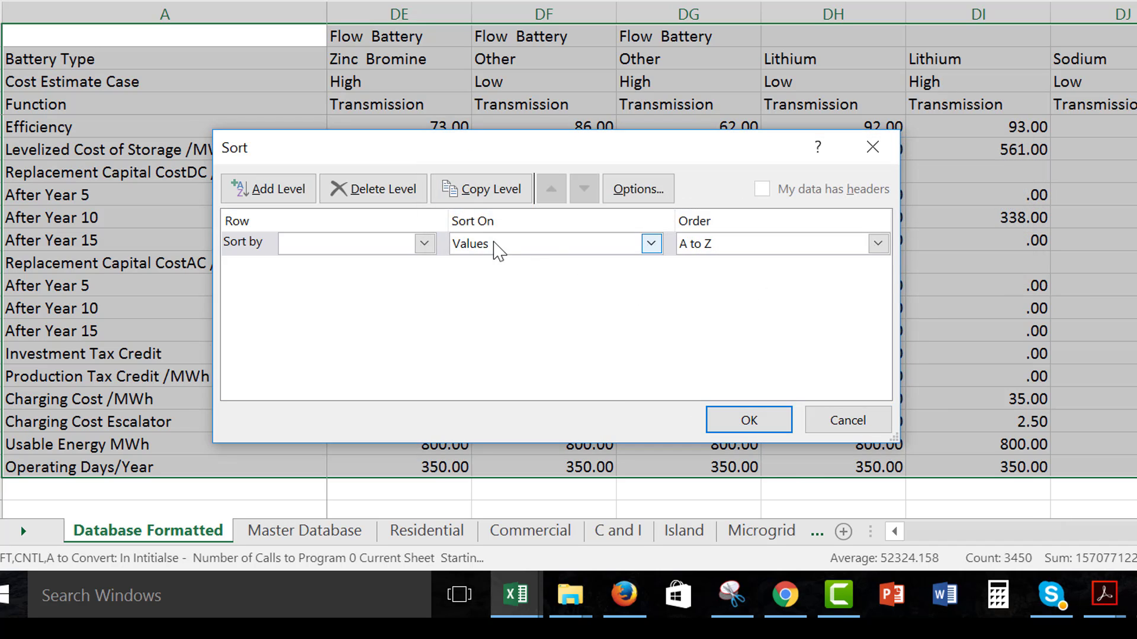
{"action": "left_click", "coordinate": [424, 247]}
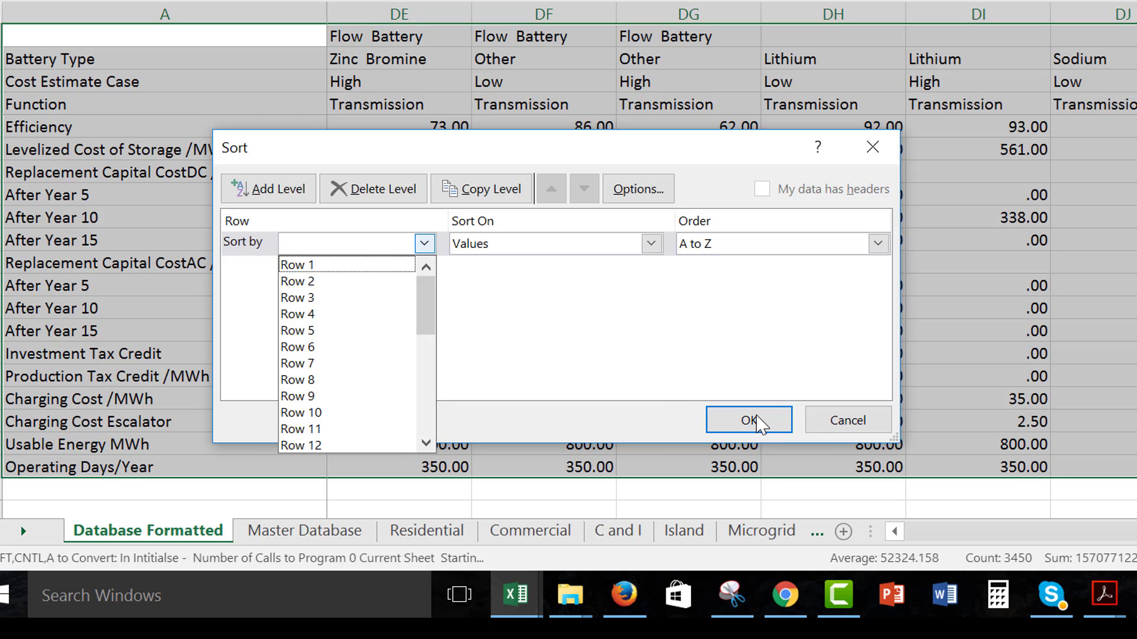
{"action": "left_click", "coordinate": [755, 422]}
{"action": "left_click", "coordinate": [1135, 595]}
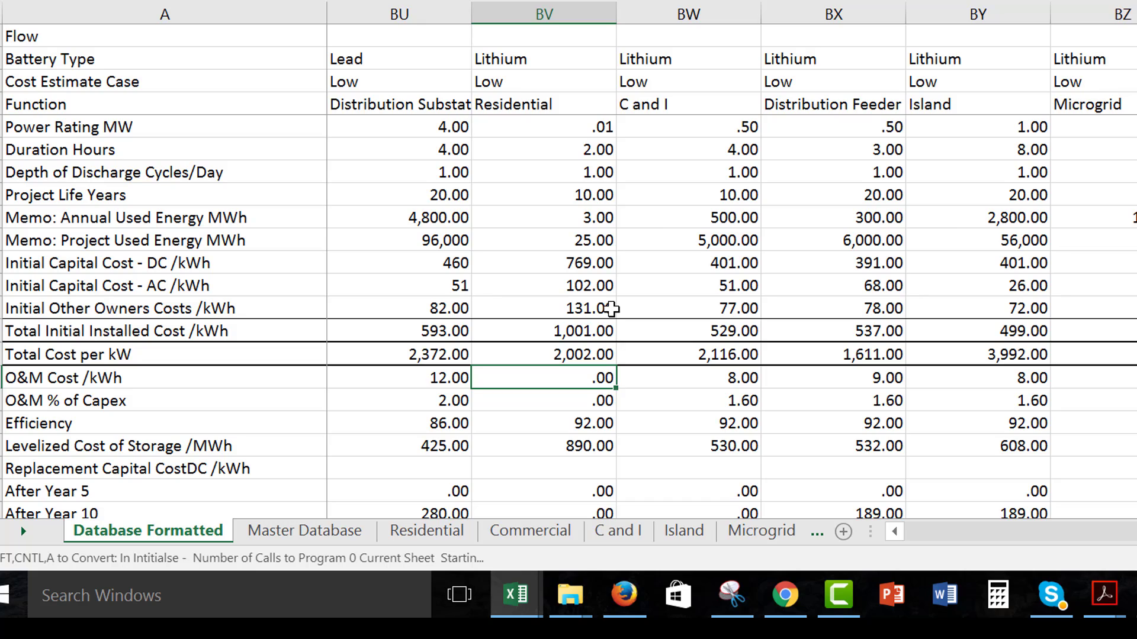
Examine the Total Cost per kW formula in the low-case Lithium Residential column
{"action": "key", "text": "Up"}
{"action": "key", "text": "F2"}
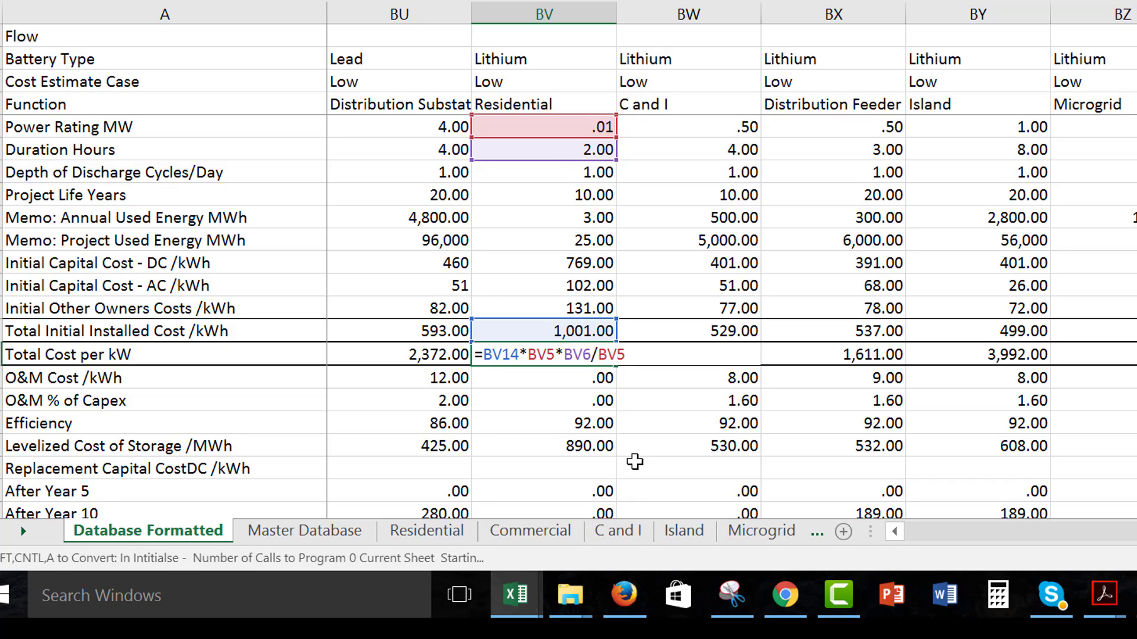
{"action": "key", "text": "Return"}
{"action": "key", "text": "Up"}
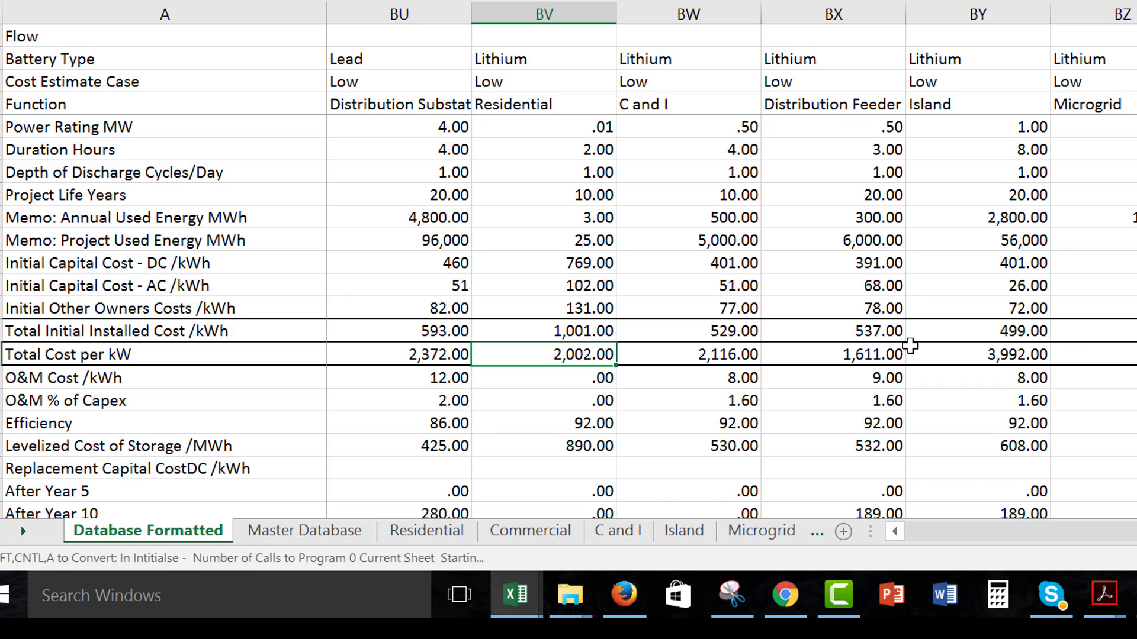
Compare Total Cost per kW across the low-case Lithium columns from Residential through Freq Reg
{"action": "key", "text": "Left"}
{"action": "key", "text": "Right"}
{"action": "key", "text": "Right"}
{"action": "key", "text": "Right"}
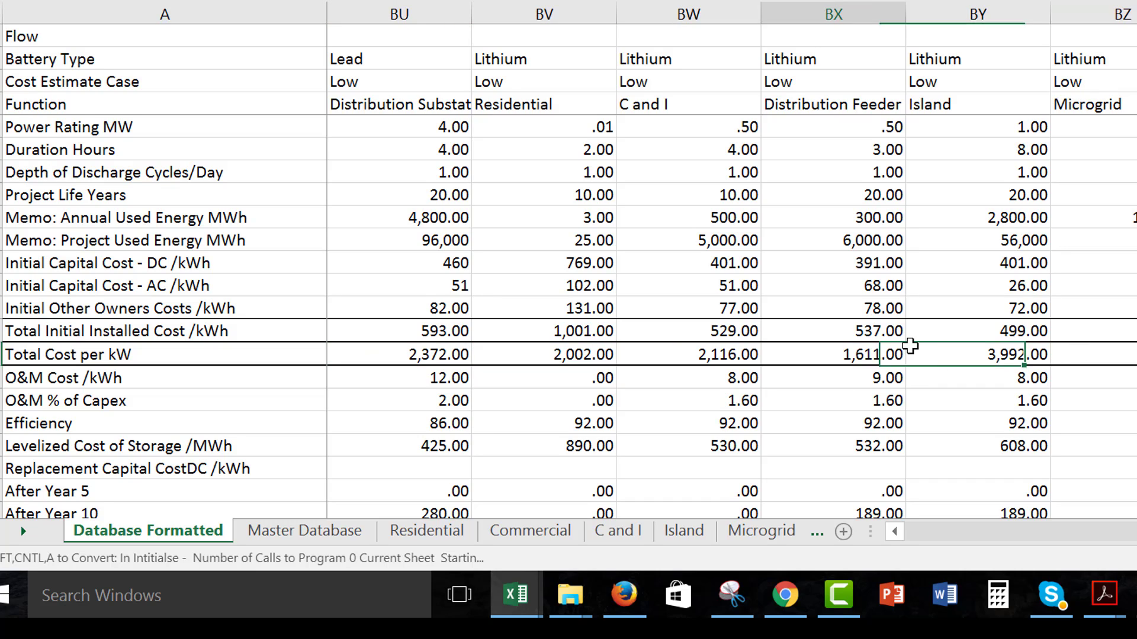
{"action": "key", "text": "Left"}
{"action": "key", "text": "Left"}
{"action": "key", "text": "Right"}
{"action": "key", "text": "Right"}
{"action": "key", "text": "Right"}
{"action": "key", "text": "Right"}
{"action": "key", "text": "Right"}
{"action": "key", "text": "Right"}
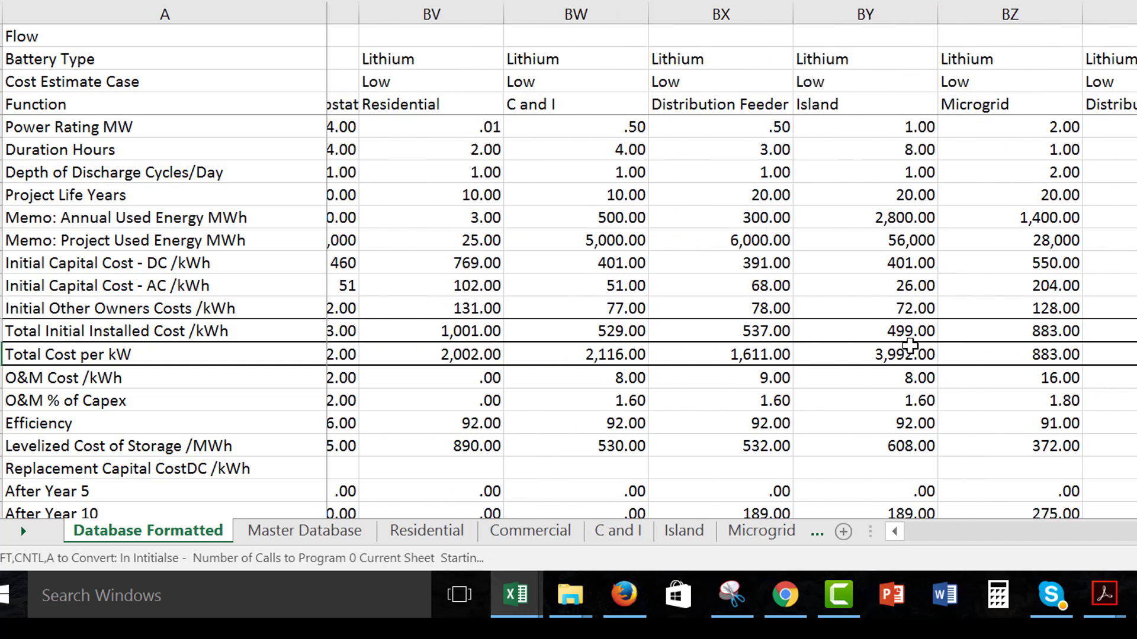
{"action": "key", "text": "Right"}
{"action": "key", "text": "Right"}
{"action": "key", "text": "Right"}
{"action": "key", "text": "Left"}
{"action": "key", "text": "Left"}
{"action": "key", "text": "Left"}
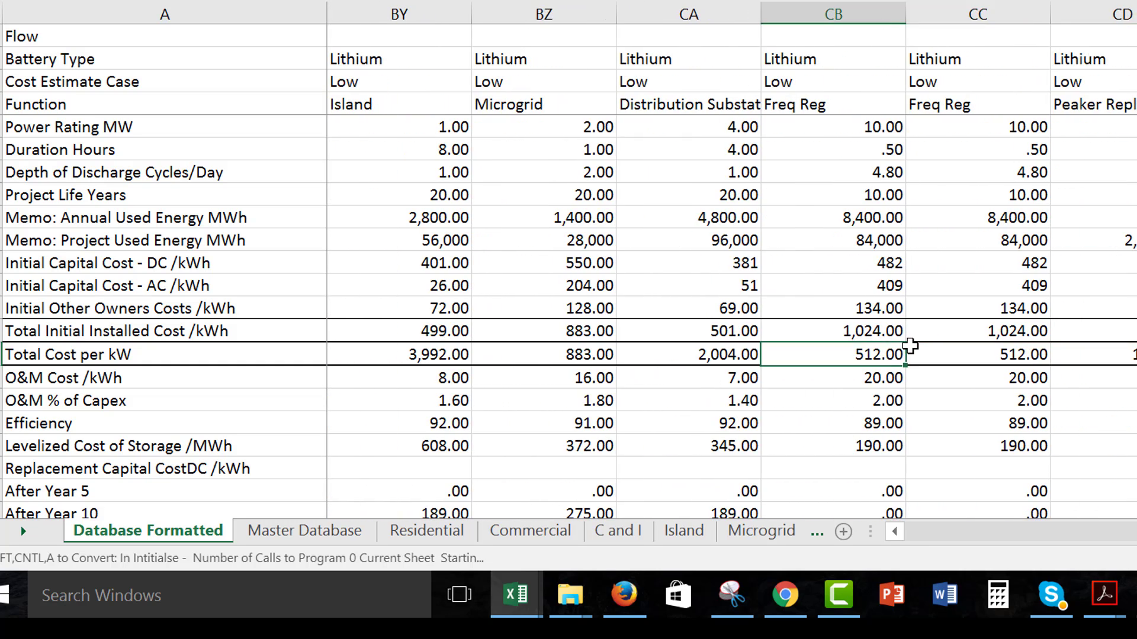
{"action": "key", "text": "Left"}
{"action": "key", "text": "Left"}
{"action": "key", "text": "Left"}
{"action": "key", "text": "Left"}
{"action": "key", "text": "Left"}
{"action": "key", "text": "Left"}
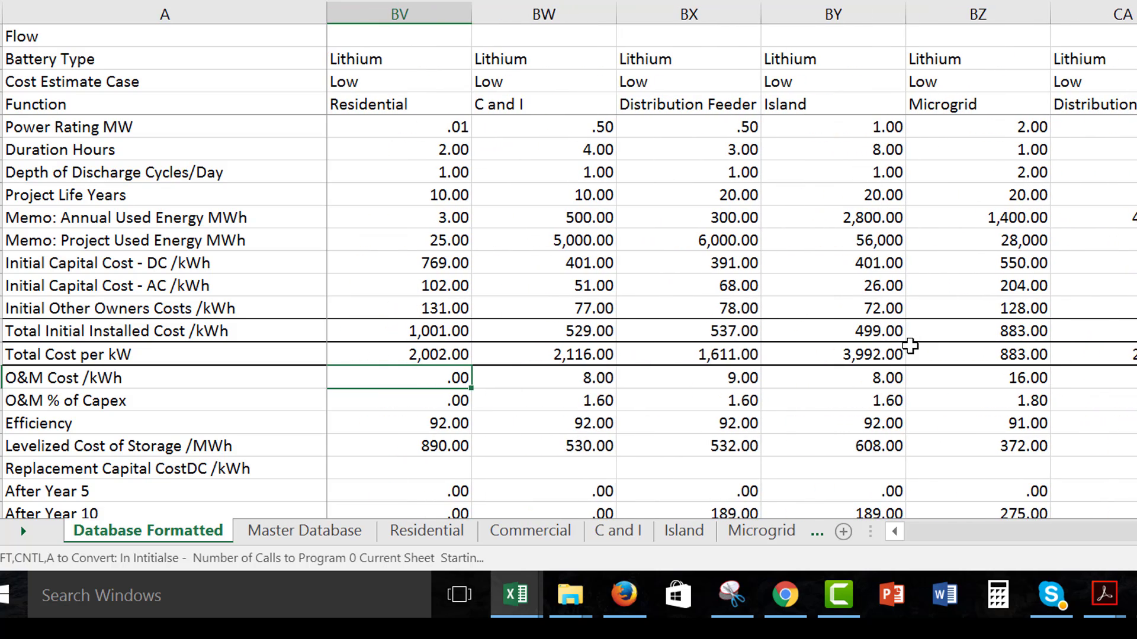
Compare O&M Cost /kWh across the low-case Lithium columns for the different functions
{"action": "key", "text": "Right"}
{"action": "key", "text": "Right"}
{"action": "key", "text": "Right"}
{"action": "key", "text": "Left"}
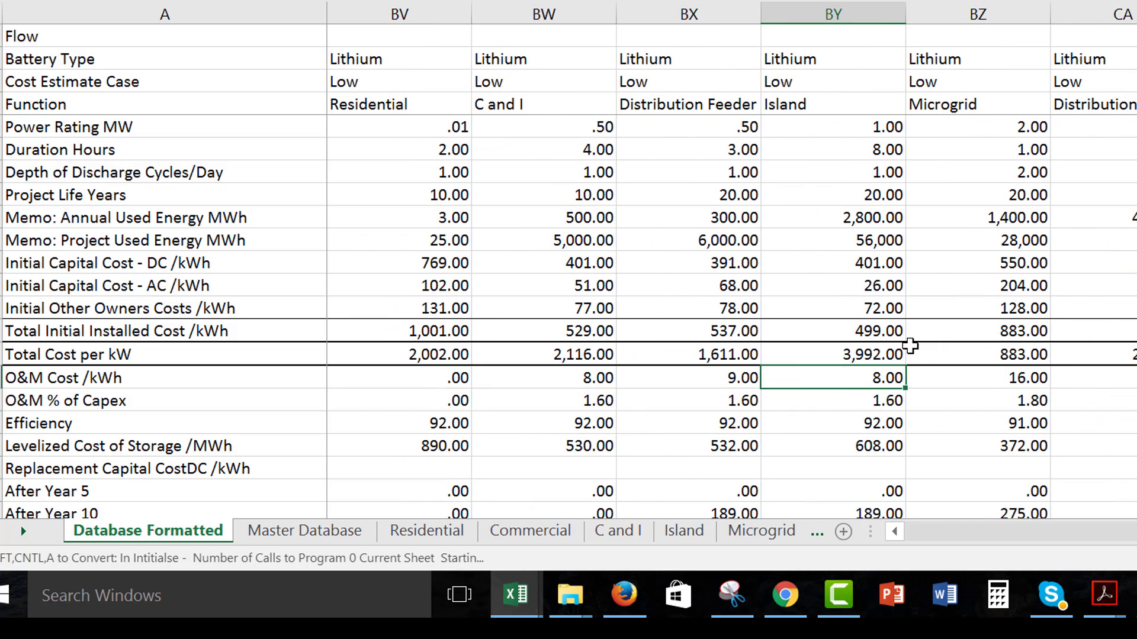
{"action": "key", "text": "Right"}
{"action": "key", "text": "Right"}
{"action": "key", "text": "Left"}
{"action": "key", "text": "Left"}
{"action": "key", "text": "Right"}
{"action": "key", "text": "Right"}
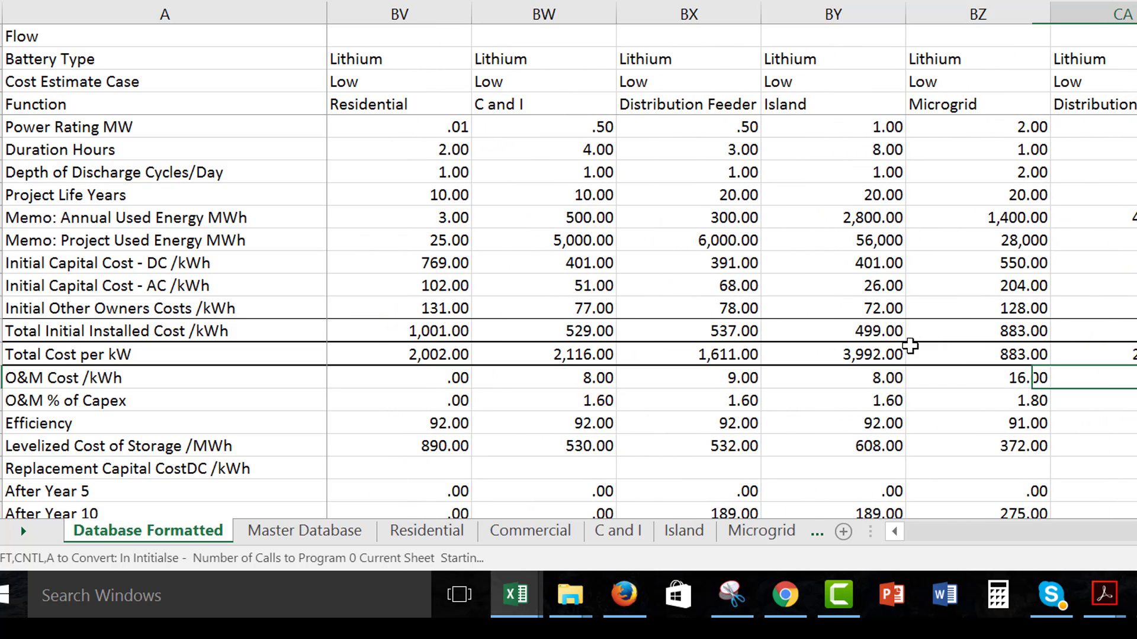
{"action": "key", "text": "Right"}
{"action": "key", "text": "Right"}
{"action": "key", "text": "Right"}
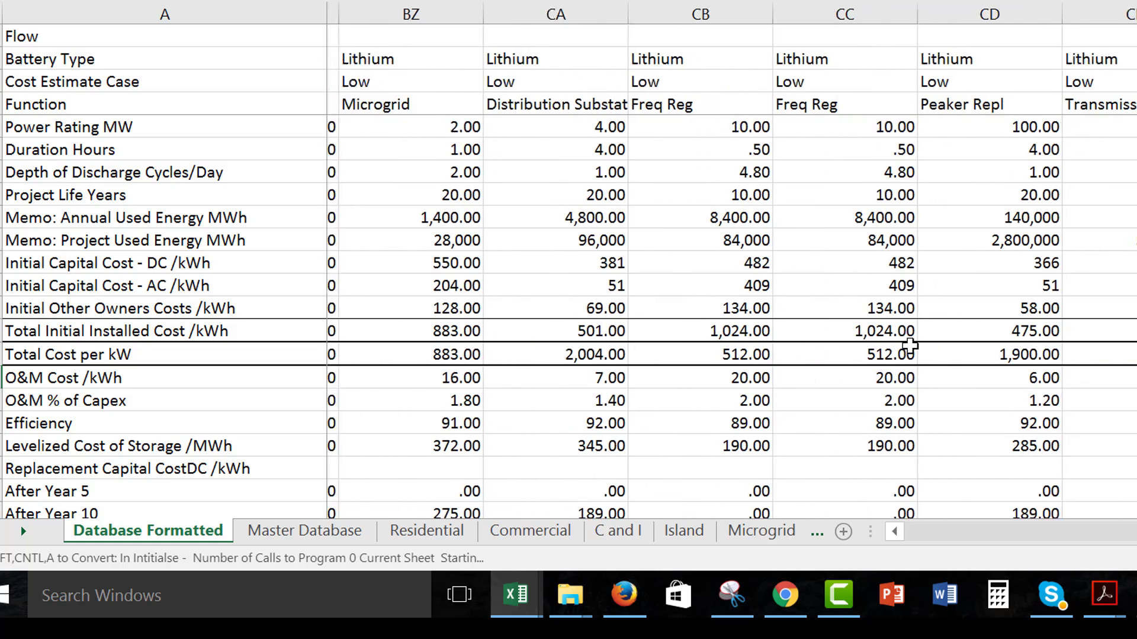
Compare O&M % of Capex across the low-case Lithium columns for the different functions
{"action": "key", "text": "Left"}
{"action": "key", "text": "Left"}
{"action": "key", "text": "Left"}
{"action": "key", "text": "Left"}
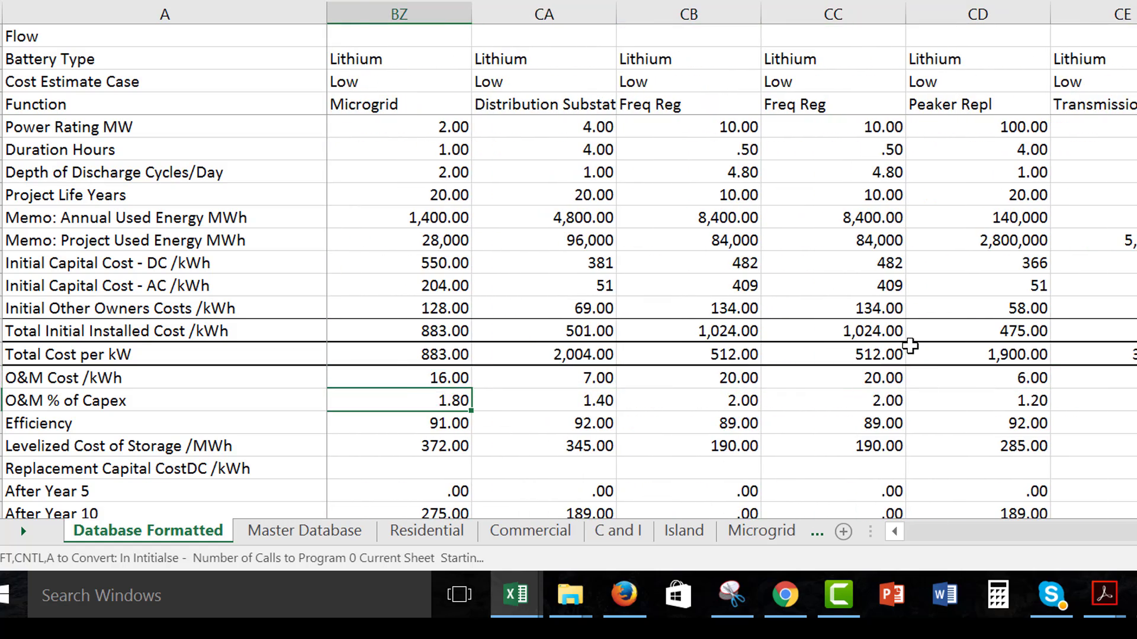
{"action": "key", "text": "Left"}
{"action": "key", "text": "Left"}
{"action": "key", "text": "Right"}
{"action": "key", "text": "Right"}
{"action": "key", "text": "Right"}
{"action": "key", "text": "Right"}
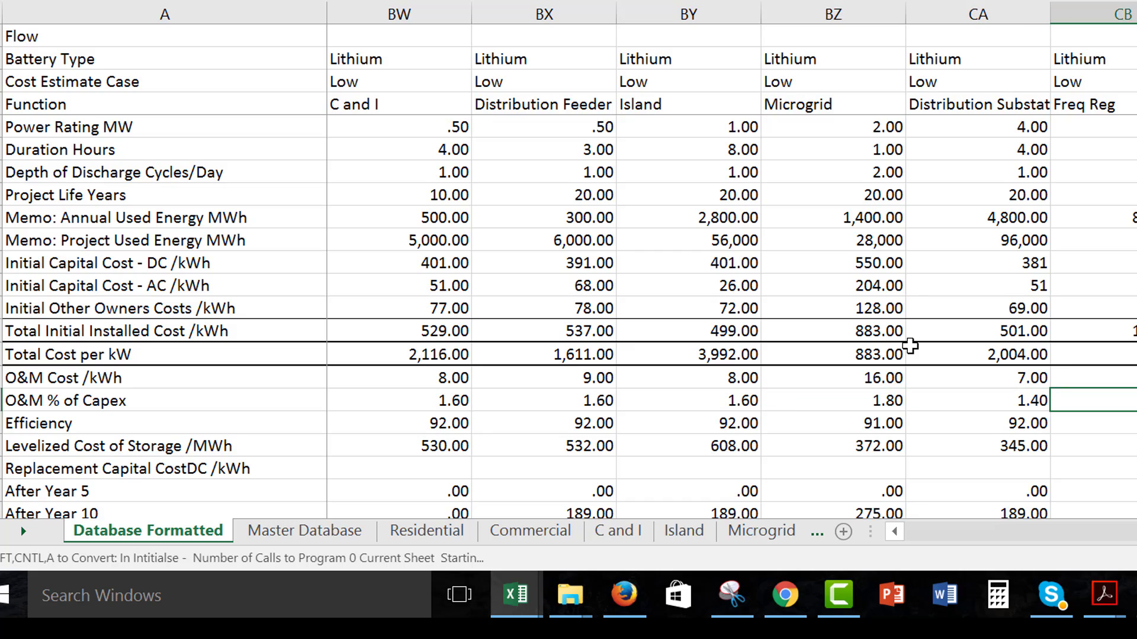
{"action": "key", "text": "Left"}
{"action": "key", "text": "Left"}
{"action": "key", "text": "Right"}
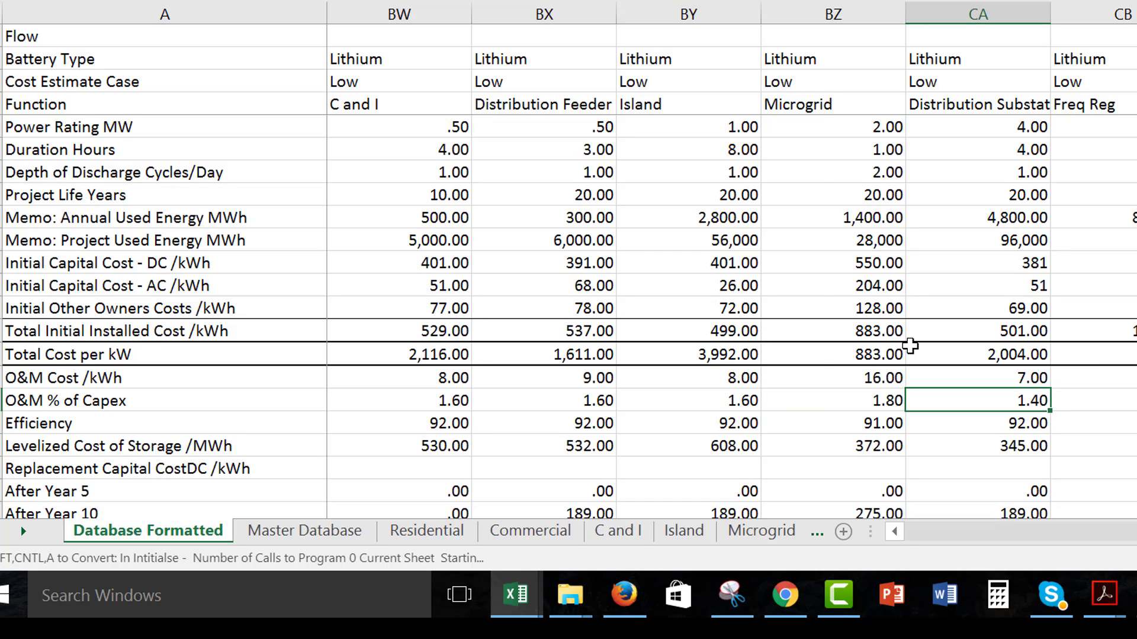
{"action": "key", "text": "Right"}
Compare Efficiency across the low-case Lithium columns for the different functions
{"action": "key", "text": "Down"}
{"action": "key", "text": "Left"}
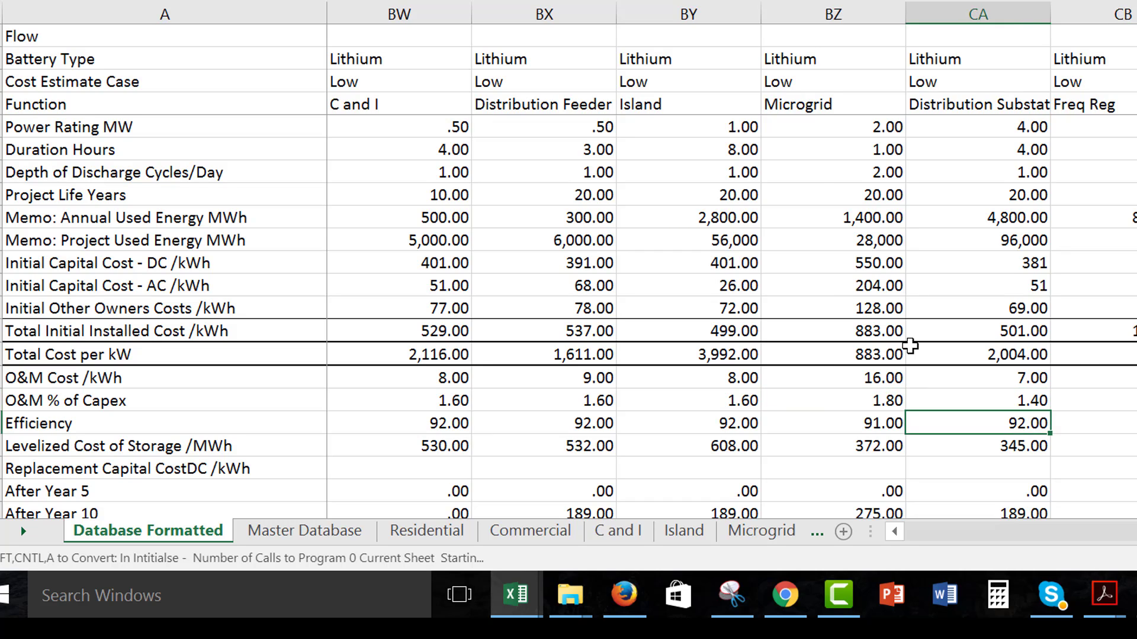
{"action": "key", "text": "Left"}
{"action": "key", "text": "Left"}
{"action": "key", "text": "Left"}
{"action": "key", "text": "Right"}
{"action": "key", "text": "Right"}
{"action": "key", "text": "Right"}
{"action": "key", "text": "Right"}
{"action": "key", "text": "Right"}
{"action": "key", "text": "Right"}
{"action": "key", "text": "Right"}
{"action": "key", "text": "Right"}
{"action": "key", "text": "Right"}
{"action": "key", "text": "Right"}
{"action": "key", "text": "Right"}
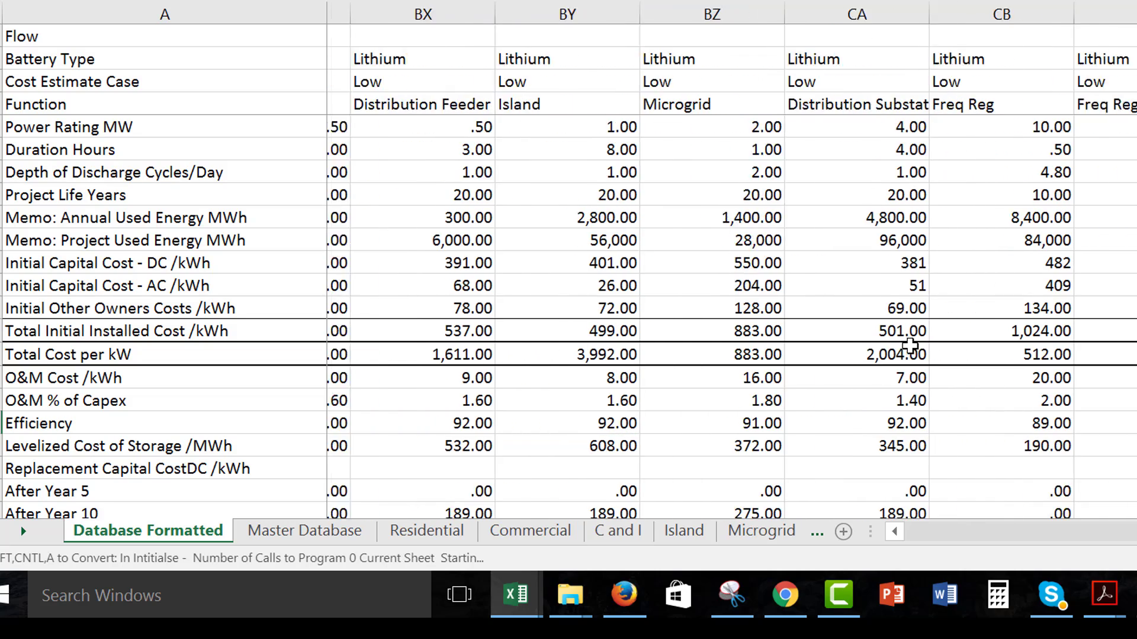
Compare Efficiency across the remaining low-case technologies, from Lithium through Other flow batteries and Pumped HS to Zinc
{"action": "key", "text": "Right"}
{"action": "key", "text": "Right"}
{"action": "key", "text": "Right"}
{"action": "key", "text": "Right"}
{"action": "key", "text": "Right"}
{"action": "key", "text": "Right"}
{"action": "key", "text": "Right"}
{"action": "key", "text": "Right"}
{"action": "key", "text": "Right"}
{"action": "key", "text": "Right"}
{"action": "key", "text": "Right"}
{"action": "key", "text": "Right"}
{"action": "key", "text": "Right"}
{"action": "key", "text": "Right"}
{"action": "key", "text": "Right"}
{"action": "key", "text": "Right"}
{"action": "key", "text": "Right"}
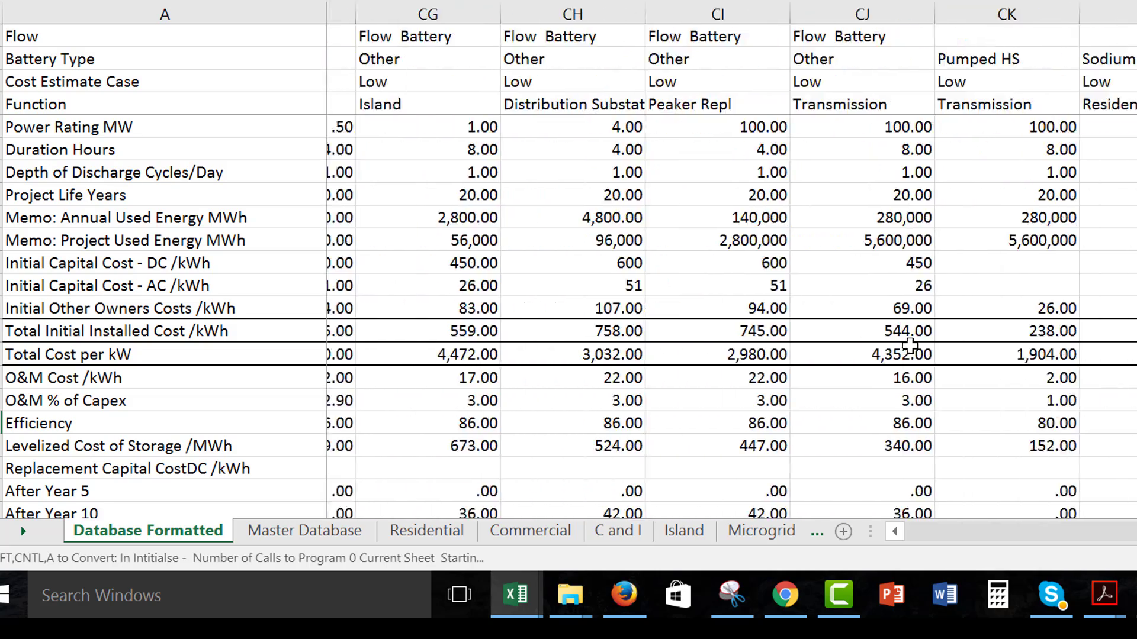
{"action": "key", "text": "Right"}
{"action": "key", "text": "Right"}
{"action": "key", "text": "Right"}
{"action": "key", "text": "Right"}
{"action": "key", "text": "Right"}
{"action": "key", "text": "Right"}
{"action": "key", "text": "Right"}
{"action": "key", "text": "Right"}
{"action": "key", "text": "Right"}
{"action": "key", "text": "Right"}
{"action": "key", "text": "Right"}
{"action": "key", "text": "Right"}
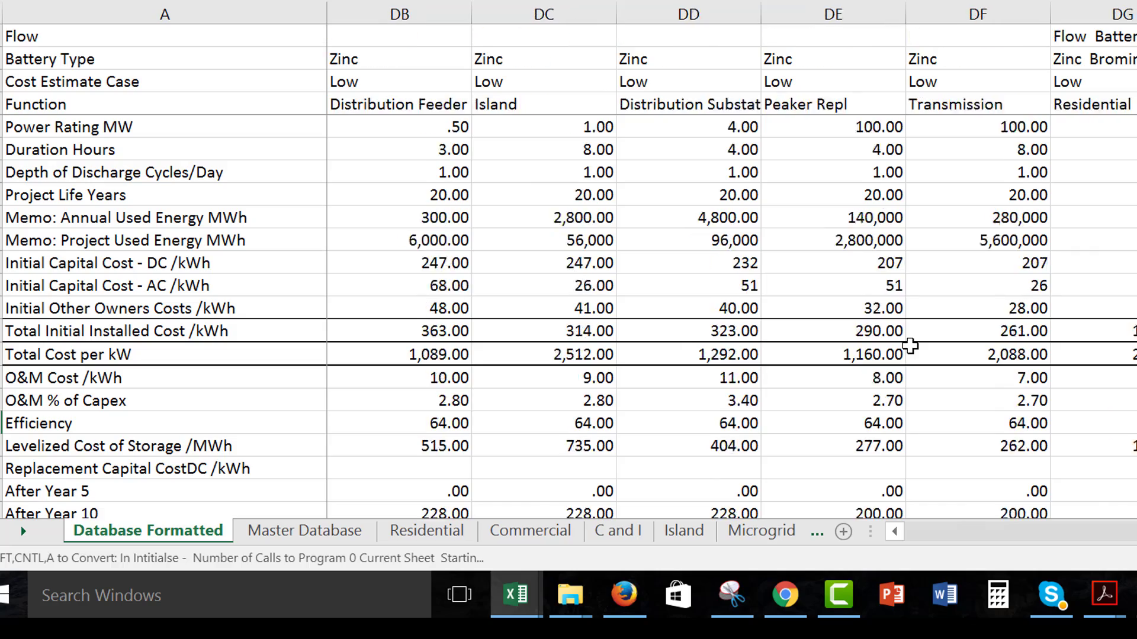
Review the Efficiency row backwards from the low-case Zinc columns through the high-case technologies to the row labels
{"action": "key", "text": "Left"}
{"action": "key", "text": "Left"}
{"action": "key", "text": "Left"}
{"action": "key", "text": "Left"}
{"action": "key", "text": "Left"}
{"action": "key", "text": "Left"}
{"action": "key", "text": "Left"}
{"action": "key", "text": "Left"}
{"action": "key", "text": "Left"}
{"action": "key", "text": "Left"}
{"action": "key", "text": "Left"}
{"action": "key", "text": "Left"}
{"action": "key", "text": "Left"}
{"action": "key", "text": "Left"}
{"action": "key", "text": "Left"}
{"action": "key", "text": "Left"}
{"action": "key", "text": "Left"}
{"action": "key", "text": "Left"}
{"action": "key", "text": "Left"}
{"action": "key", "text": "Left"}
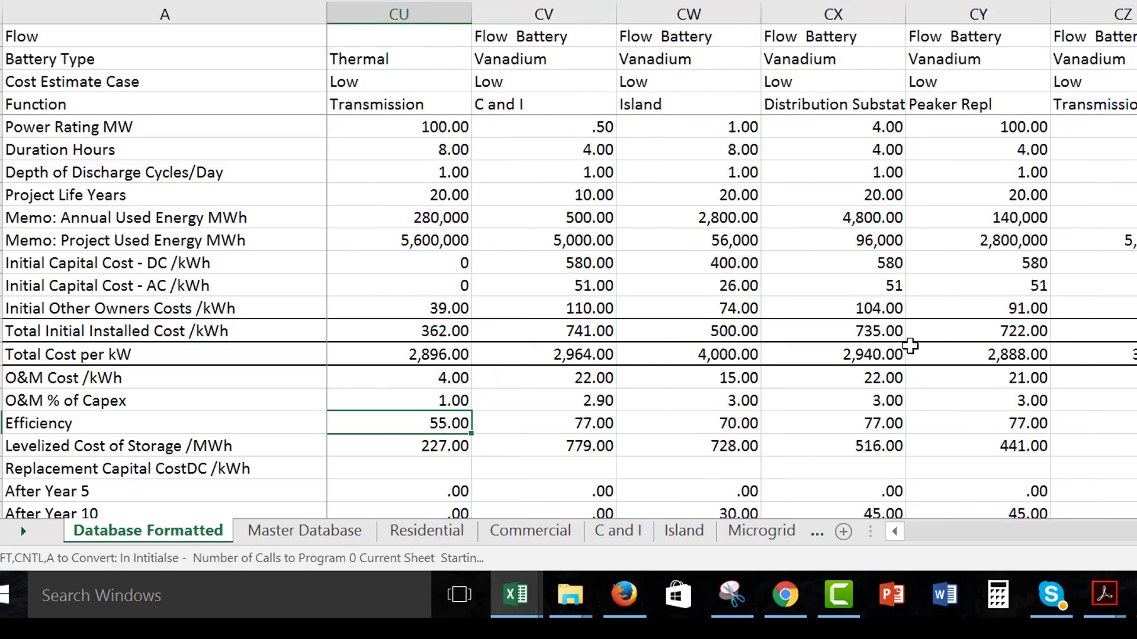
{"action": "key", "text": "Left"}
{"action": "key", "text": "Left"}
{"action": "key", "text": "Left"}
{"action": "key", "text": "Left"}
{"action": "key", "text": "Left"}
{"action": "key", "text": "Left"}
{"action": "key", "text": "Left"}
{"action": "key", "text": "Left"}
{"action": "key", "text": "Left"}
{"action": "key", "text": "Left"}
{"action": "key", "text": "Left"}
{"action": "key", "text": "Left"}
{"action": "key", "text": "Left"}
{"action": "key", "text": "Left"}
{"action": "key", "text": "Left"}
{"action": "key", "text": "Left"}
{"action": "key", "text": "Left"}
{"action": "key", "text": "Left"}
{"action": "key", "text": "Left"}
{"action": "key", "text": "Left"}
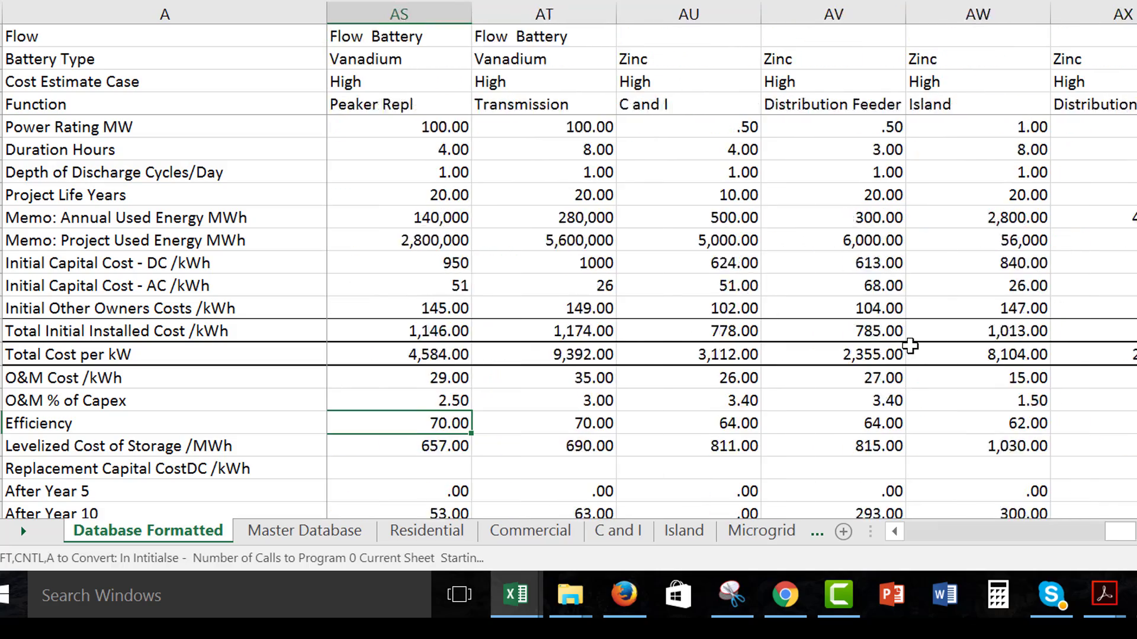
{"action": "key", "text": "Left"}
{"action": "key", "text": "Left"}
{"action": "key", "text": "Left"}
{"action": "key", "text": "Left"}
{"action": "key", "text": "Left"}
{"action": "key", "text": "Left"}
{"action": "key", "text": "Left"}
{"action": "key", "text": "Left"}
{"action": "key", "text": "Left"}
{"action": "key", "text": "Left"}
{"action": "key", "text": "Left"}
{"action": "key", "text": "Left"}
{"action": "key", "text": "Left"}
{"action": "key", "text": "Left"}
{"action": "key", "text": "Left"}
{"action": "key", "text": "Left"}
{"action": "key", "text": "Left"}
{"action": "key", "text": "Left"}
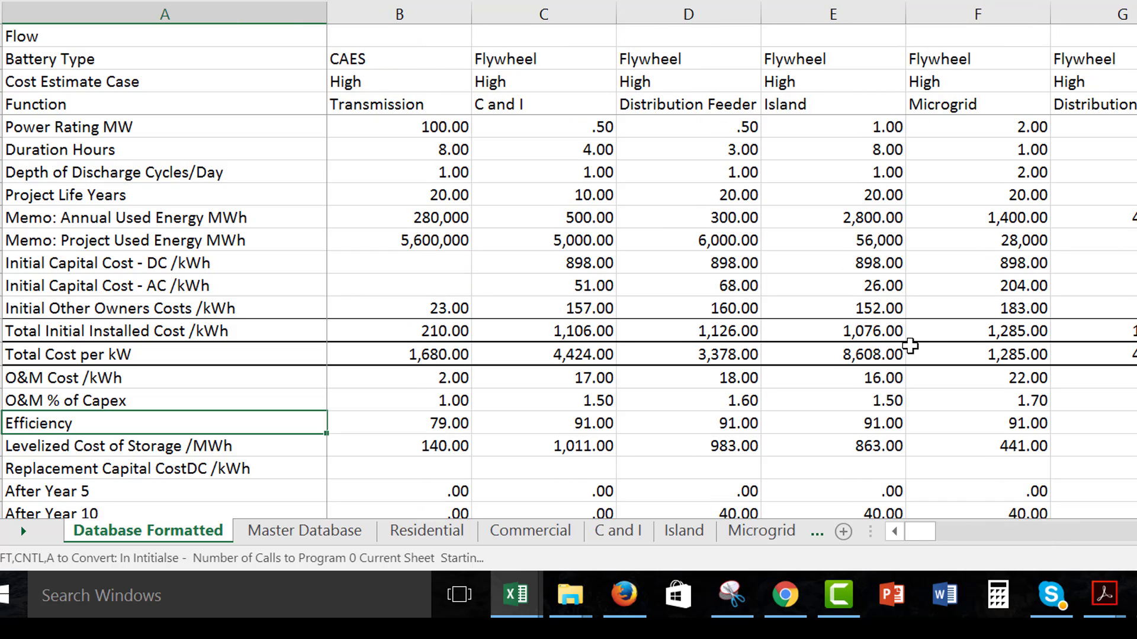
Return to the Flow label and save the workbook as Database of Battery Costs from Lazard.xlsx, replacing the existing file
{"action": "key", "text": "Up"}
{"action": "key", "text": "Up"}
{"action": "key", "text": "Up"}
{"action": "key", "text": "Up"}
{"action": "key", "text": "Up"}
{"action": "key", "text": "Up"}
{"action": "key", "text": "Up"}
{"action": "key", "text": "Up"}
{"action": "key", "text": "Up"}
{"action": "key", "text": "Up"}
{"action": "key", "text": "Up"}
{"action": "key", "text": "Up"}
{"action": "key", "text": "Up"}
{"action": "key", "text": "Up"}
{"action": "key", "text": "Up"}
{"action": "key", "text": "Up"}
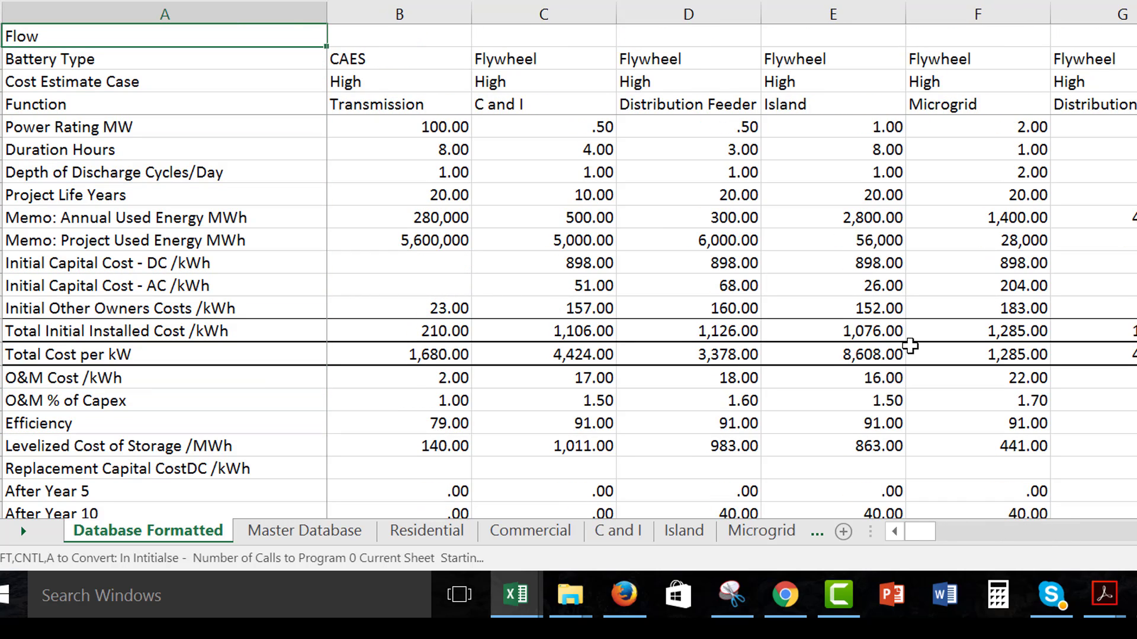
{"action": "key", "text": "F12"}
{"action": "key", "text": "Return"}
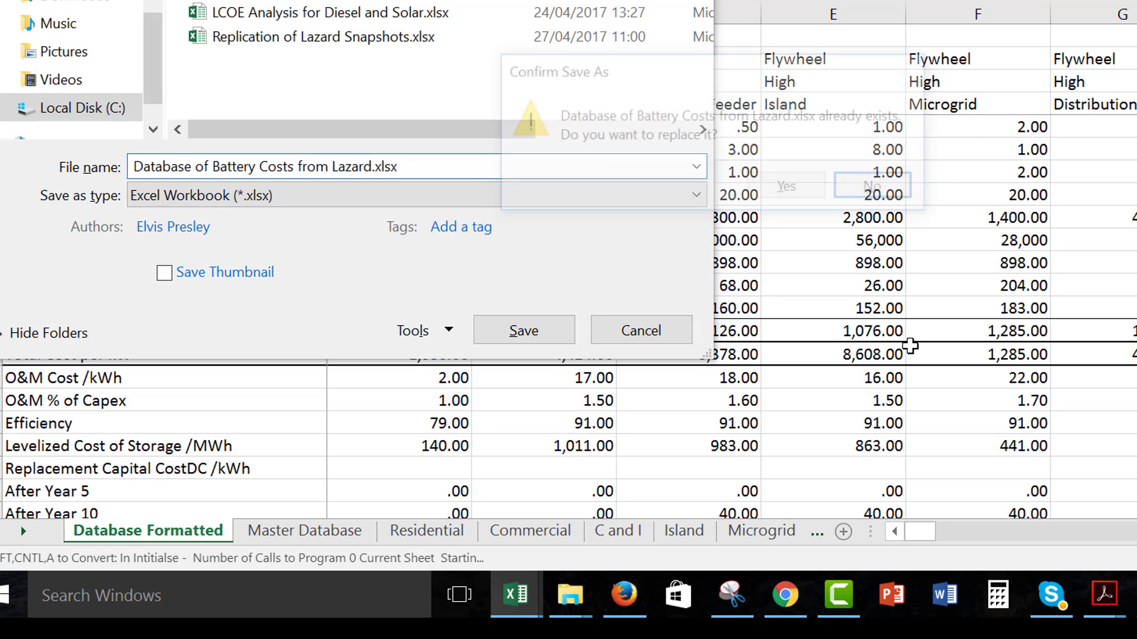
{"action": "key", "text": "Return"}
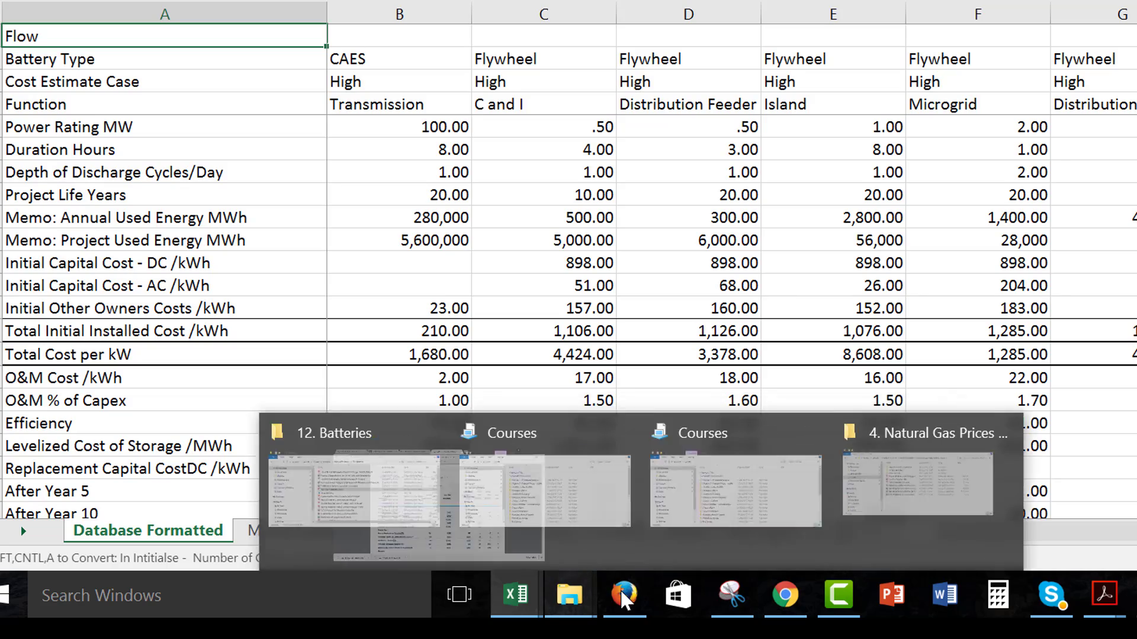
Switch to Firefox and open the Rooftop and Grid Mounted Solar Resource and Financial Analysis page from the wiki home page
{"action": "left_click", "coordinate": [627, 594]}
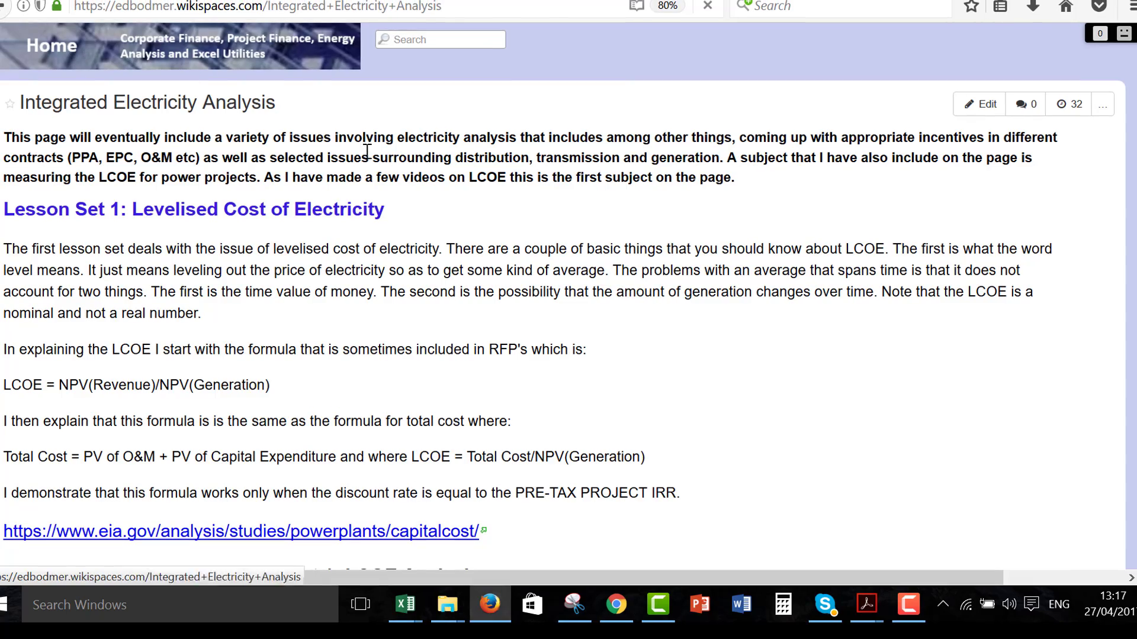
{"action": "scroll", "coordinate": [558, 173], "scroll_direction": "down", "scroll_amount": 3}
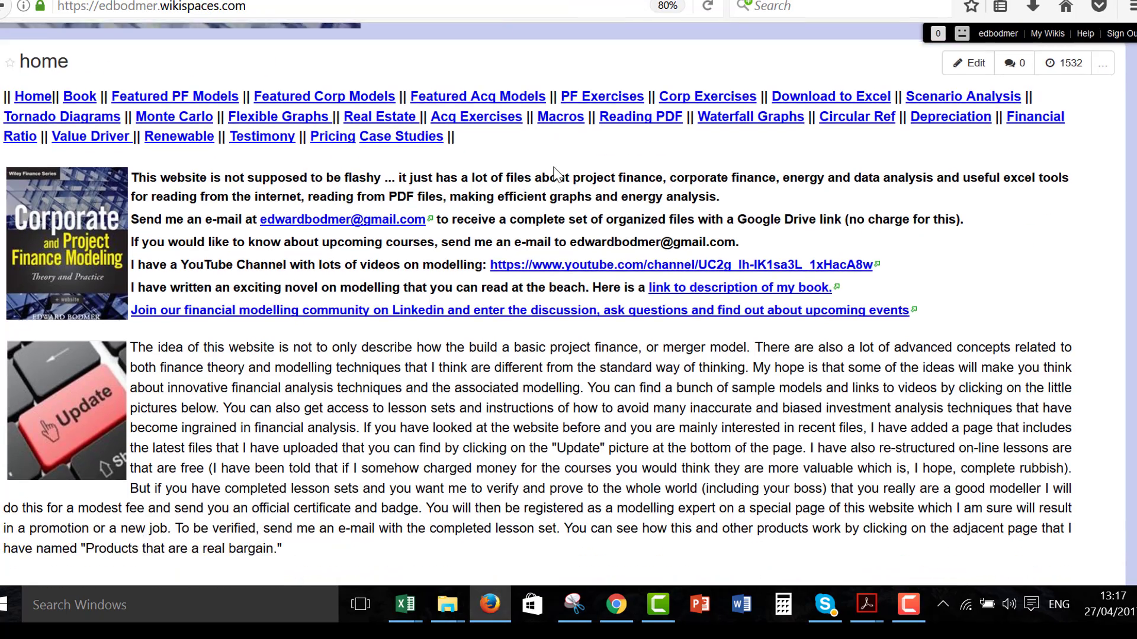
{"action": "scroll", "coordinate": [557, 172], "scroll_direction": "down", "scroll_amount": 15}
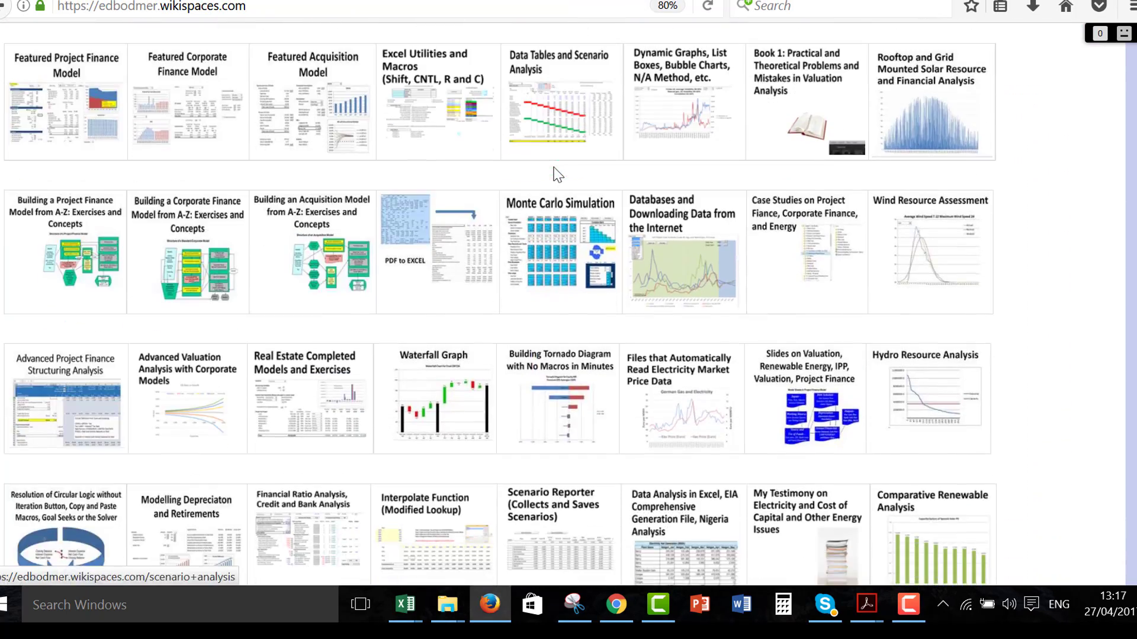
{"action": "scroll", "coordinate": [557, 172], "scroll_direction": "up", "scroll_amount": 1}
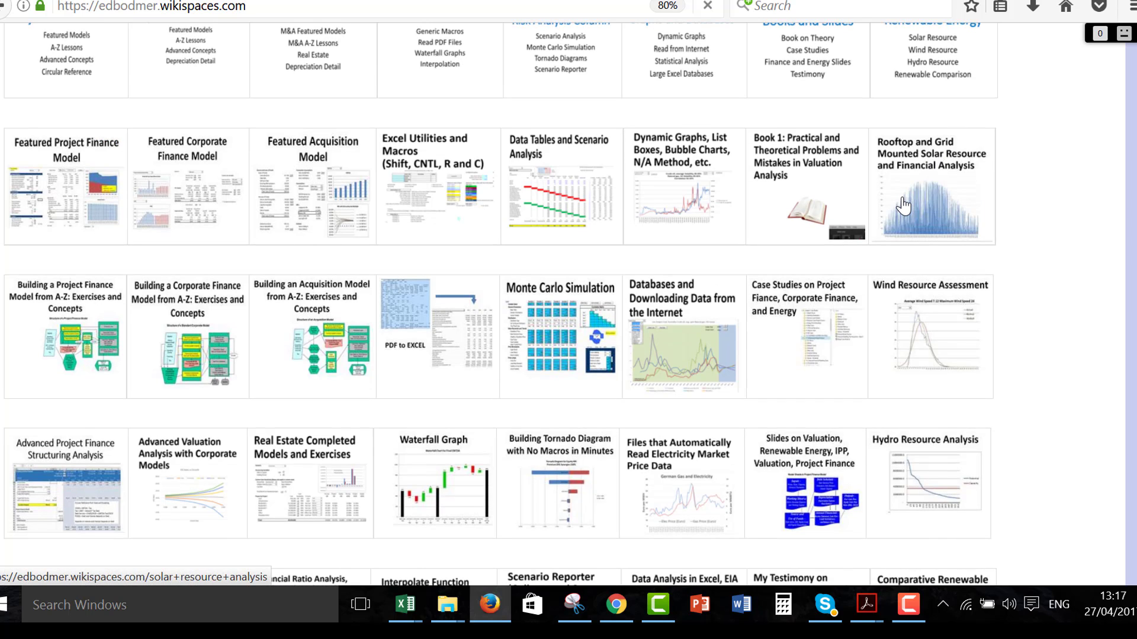
Find the files associated with Lesson Set 4: Battery and Solar Analysis on the solar resource analysis page
{"action": "scroll", "coordinate": [903, 206], "scroll_direction": "down", "scroll_amount": 10}
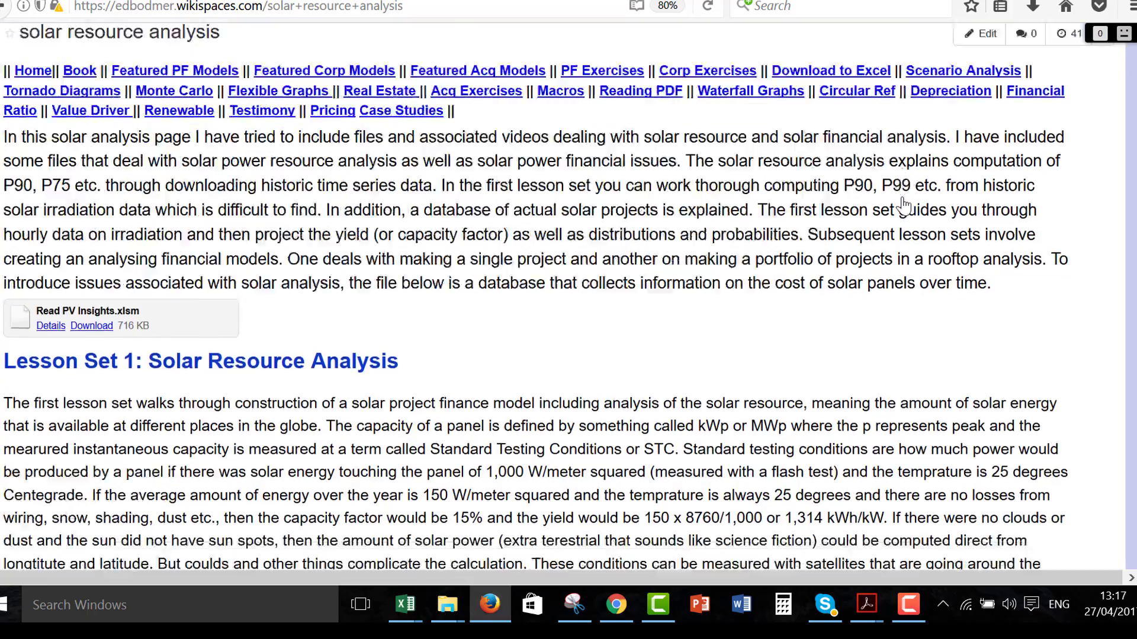
{"action": "scroll", "coordinate": [902, 206], "scroll_direction": "down", "scroll_amount": 15}
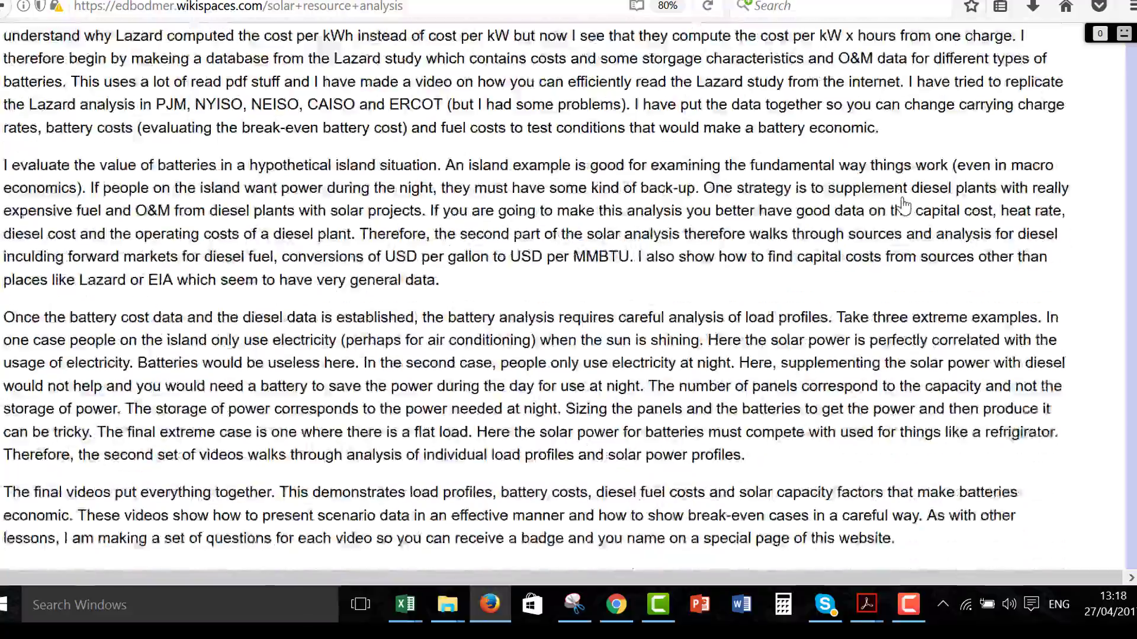
{"action": "scroll", "coordinate": [903, 206], "scroll_direction": "down", "scroll_amount": 7}
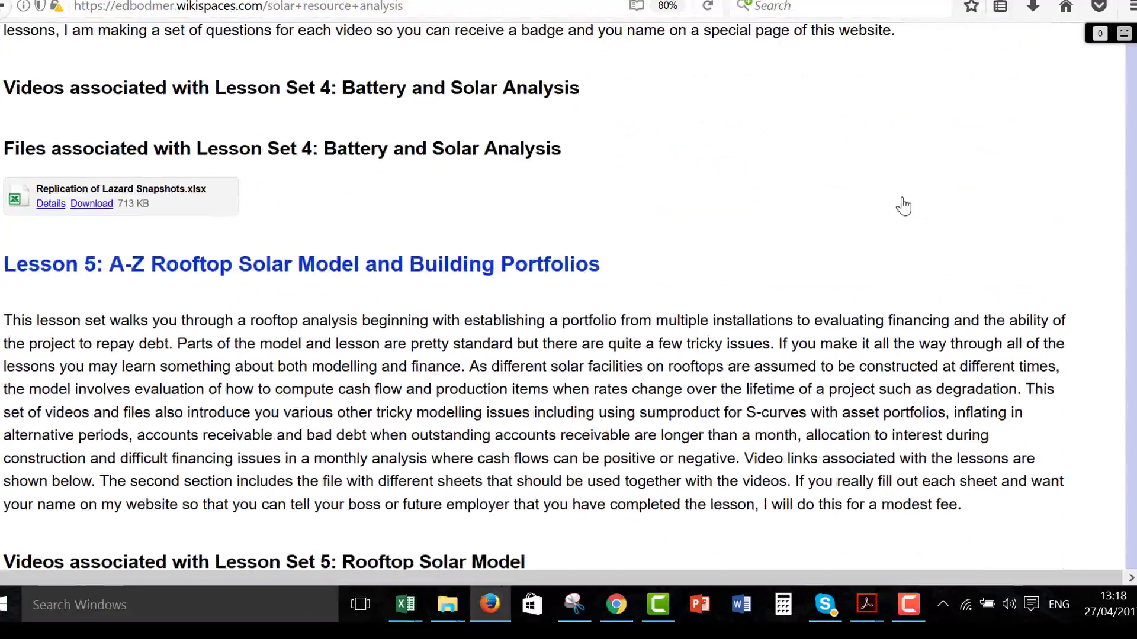
{"action": "scroll", "coordinate": [903, 206], "scroll_direction": "up", "scroll_amount": 5}
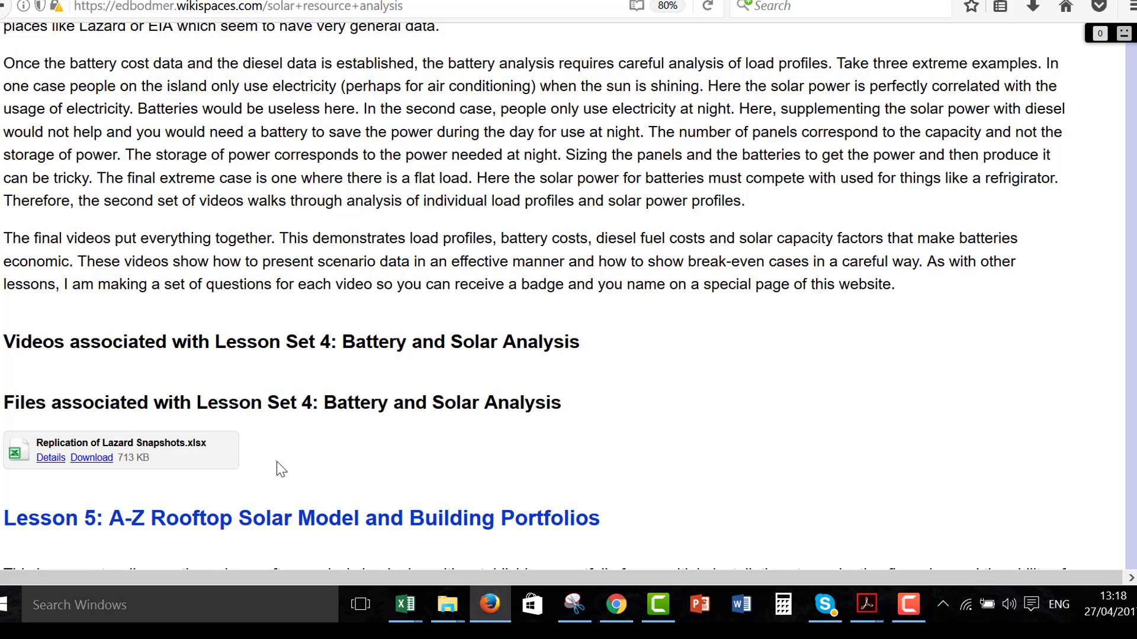